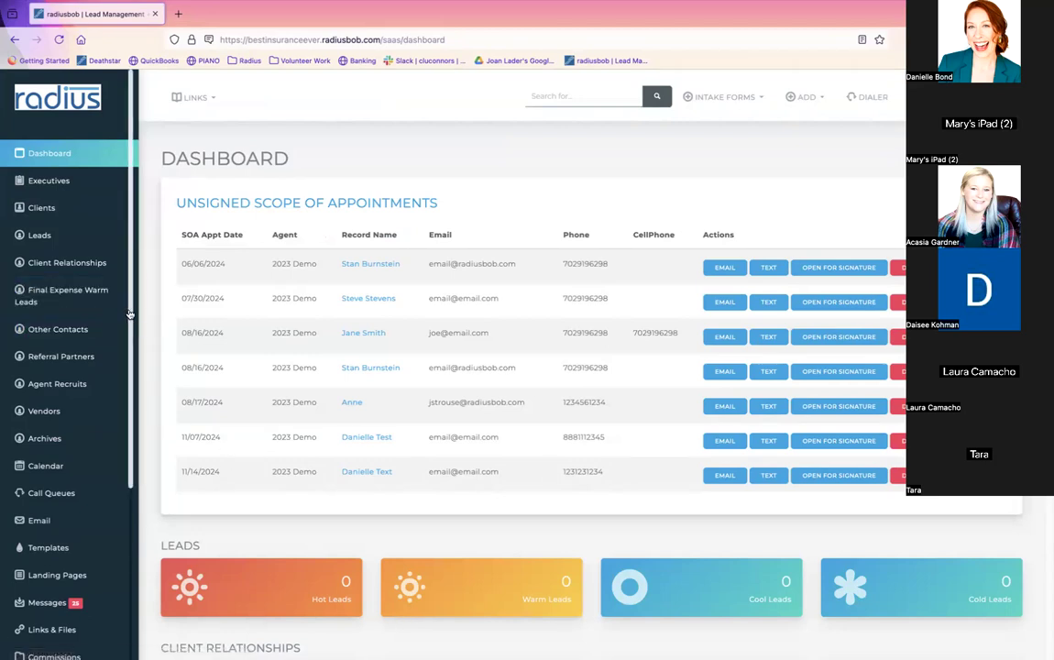
Step: Search clients by Zip for 1234 and open the first matching client's record
click(55, 213)
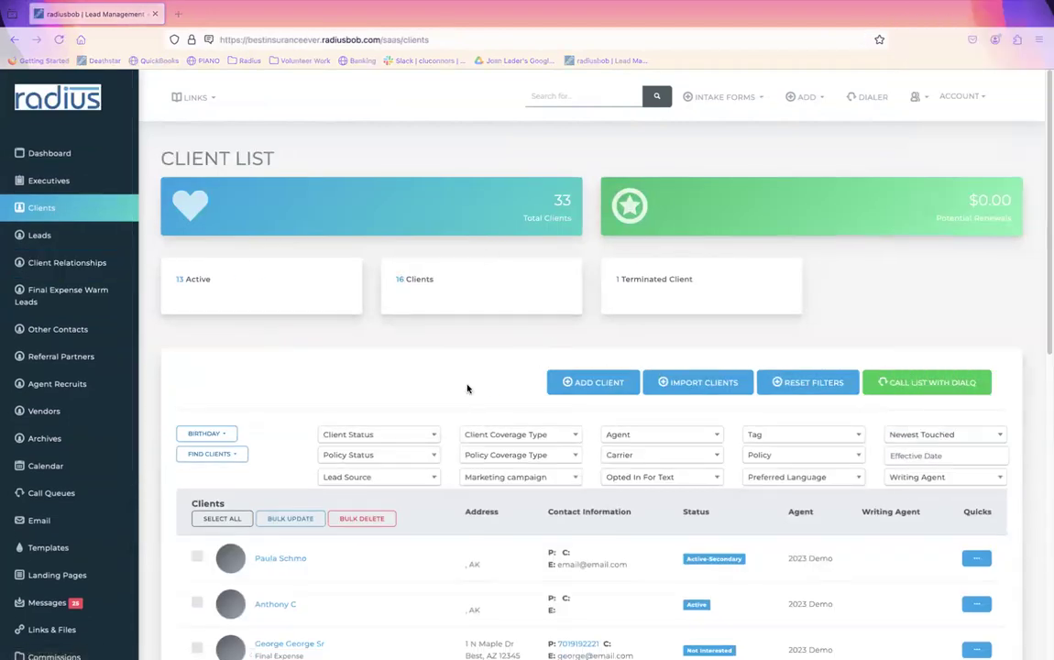
click(236, 458)
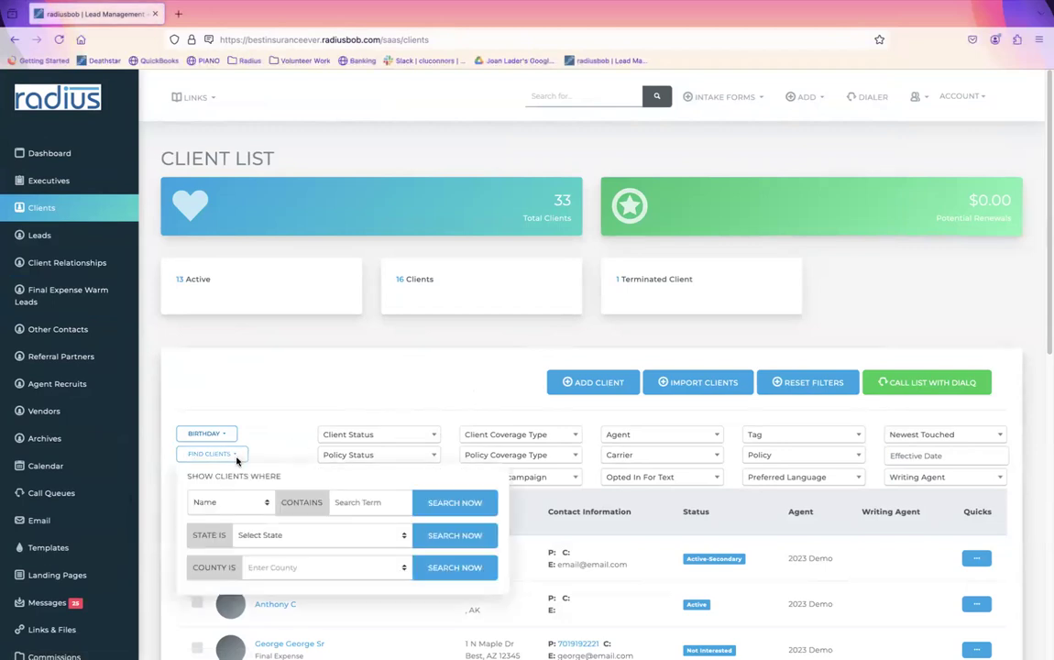
click(252, 505)
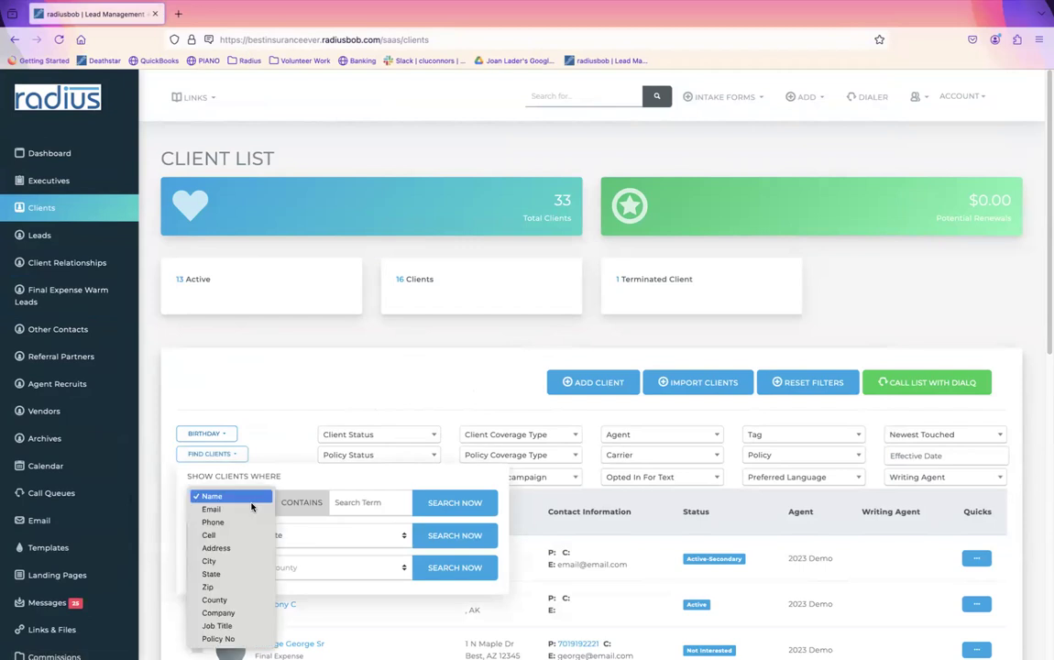
click(234, 587)
click(366, 502)
text(12345)
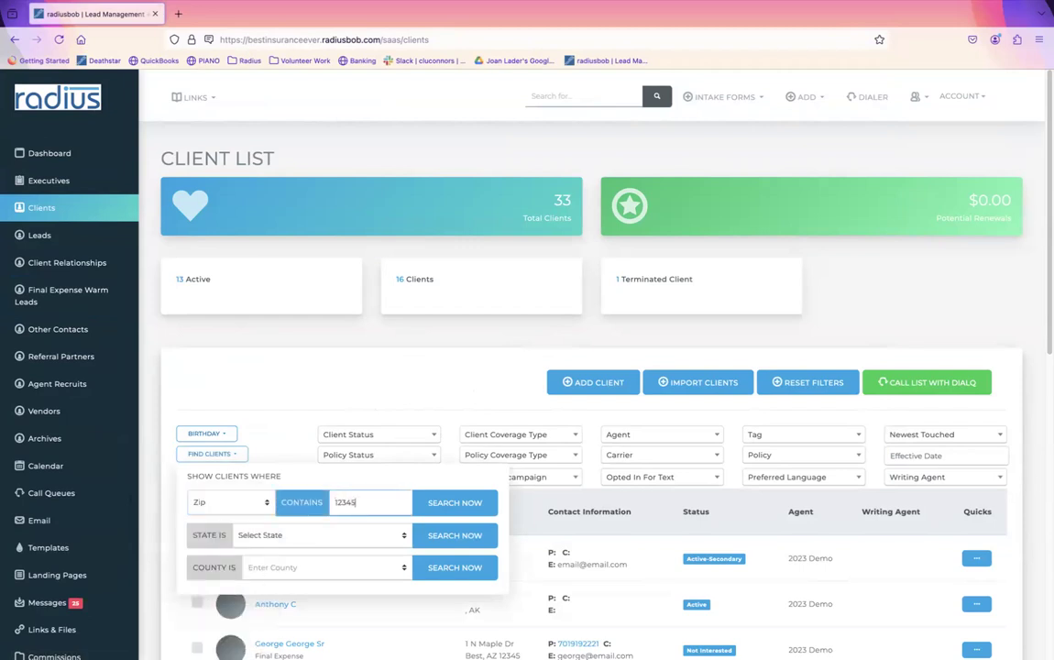
click(434, 506)
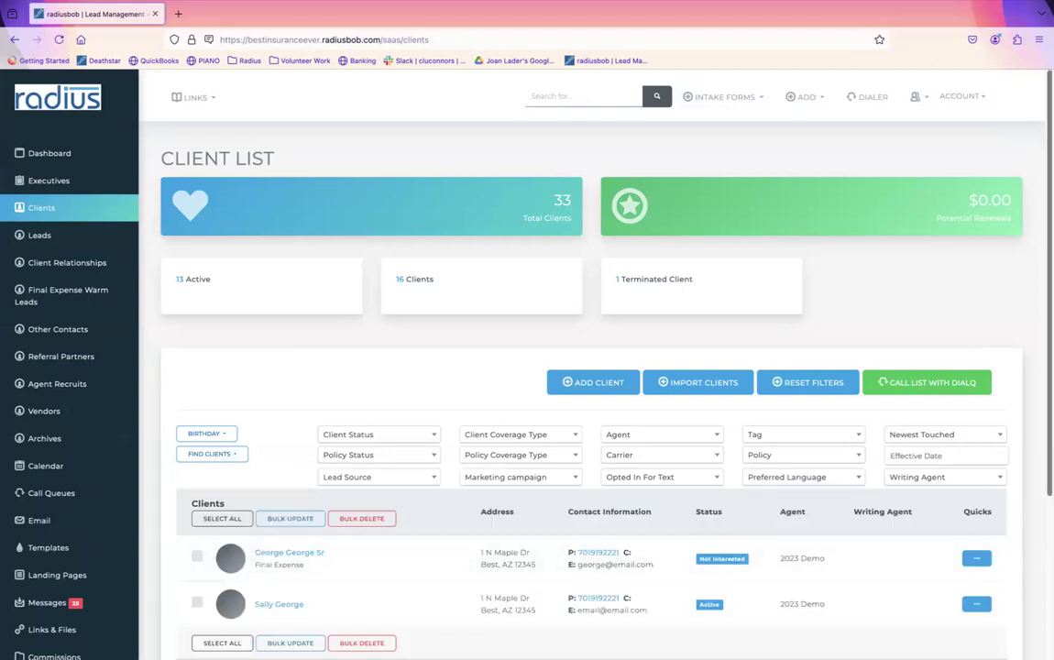
scroll(742, 386, down, 2)
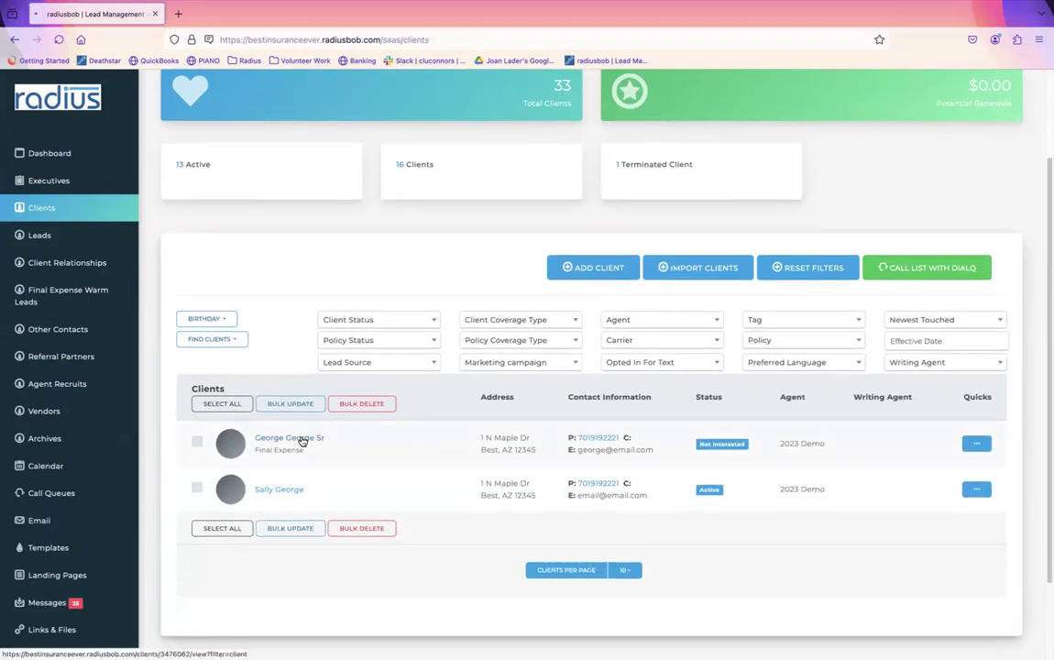
click(303, 442)
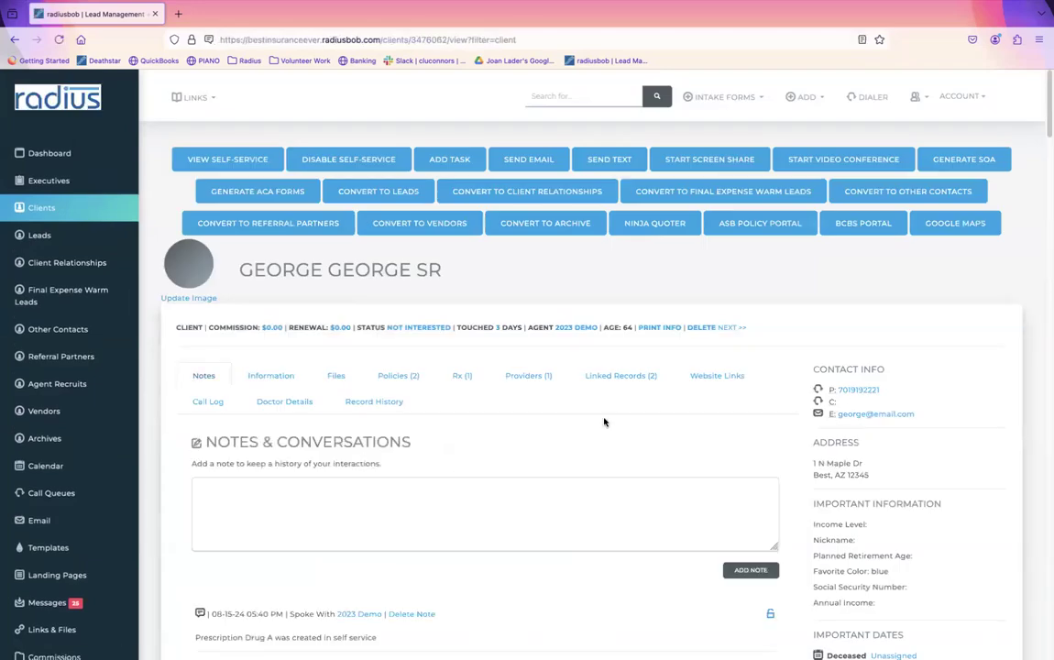
Step: View the next client record, then reset the client list filters to show every client
click(731, 328)
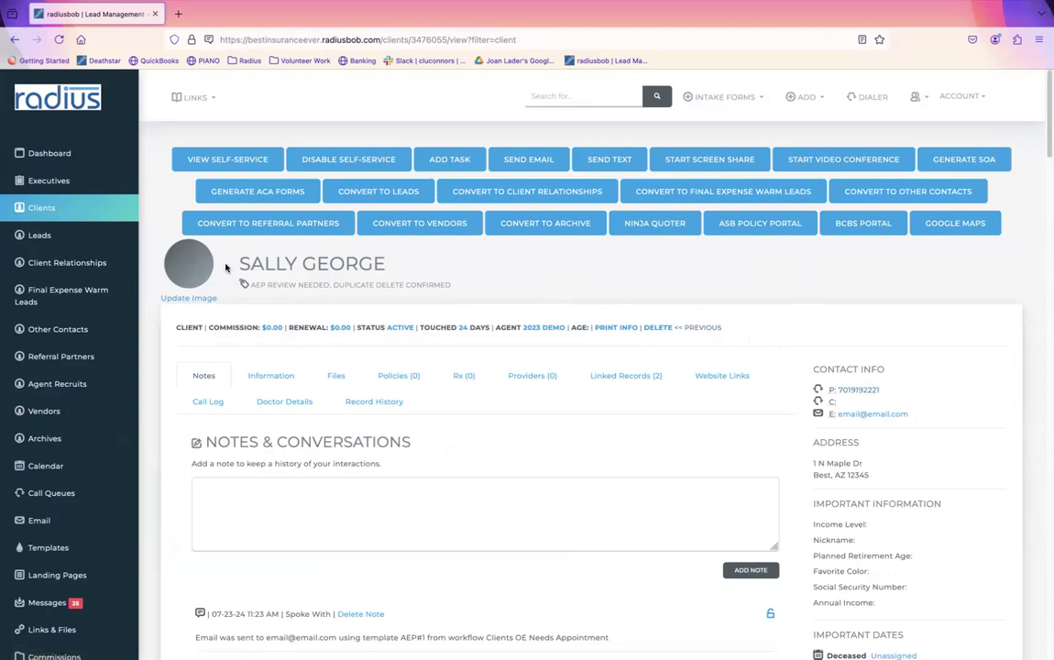
click(55, 207)
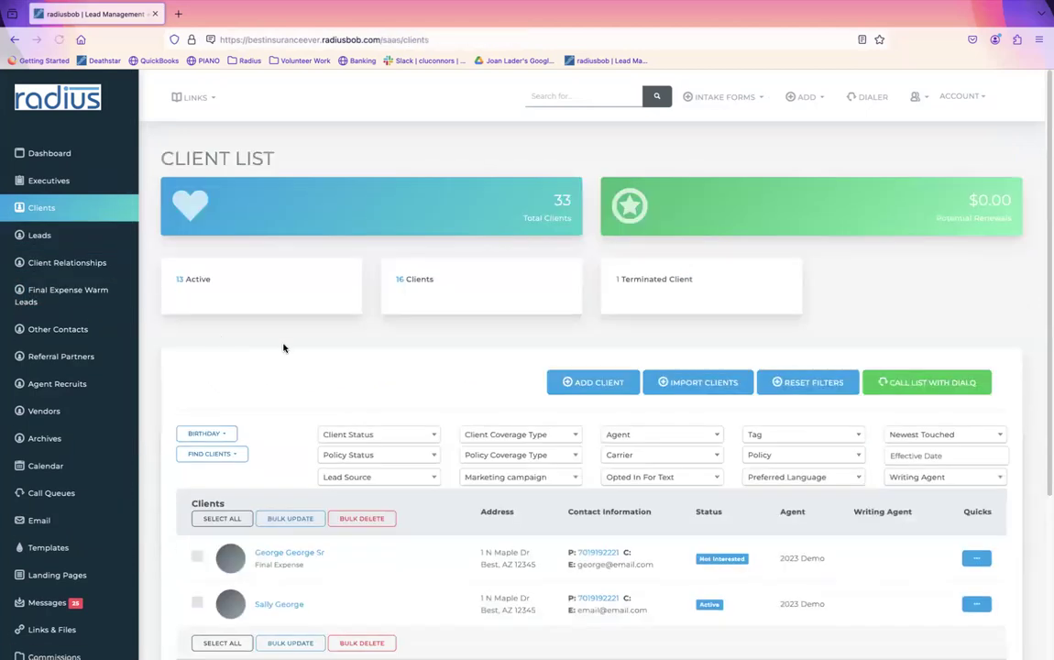
scroll(591, 367, down, 2)
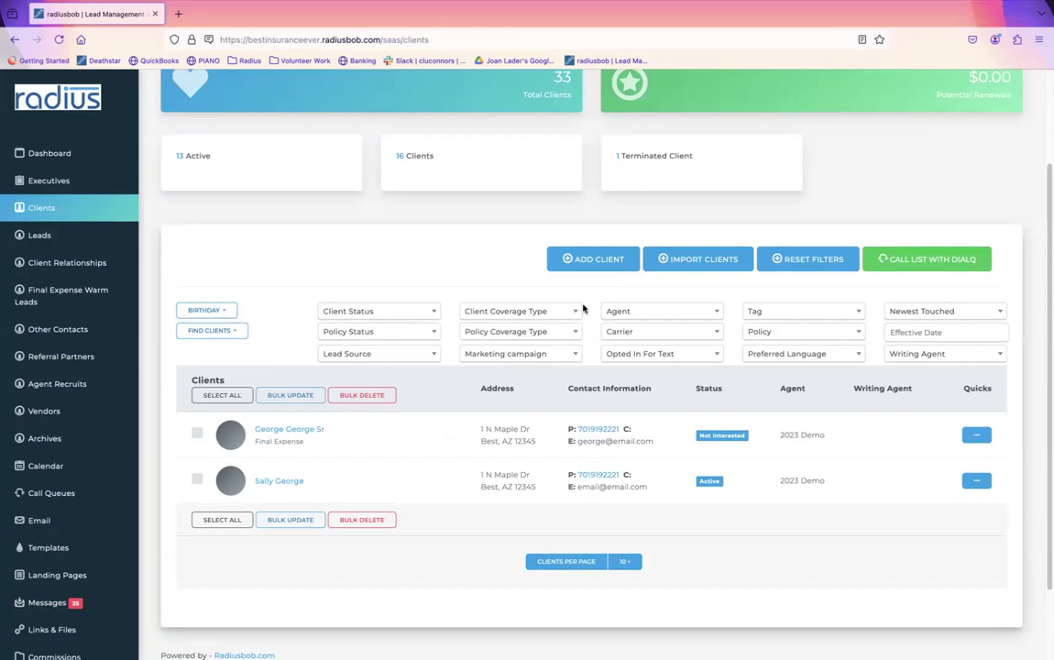
click(807, 259)
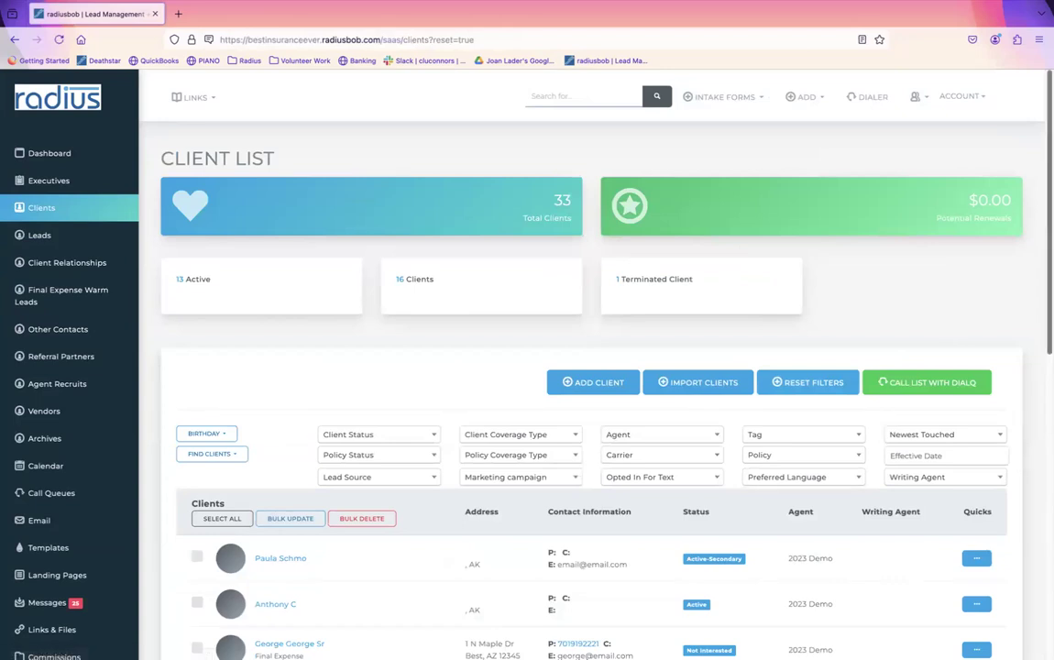
scroll(591, 366, down, 2)
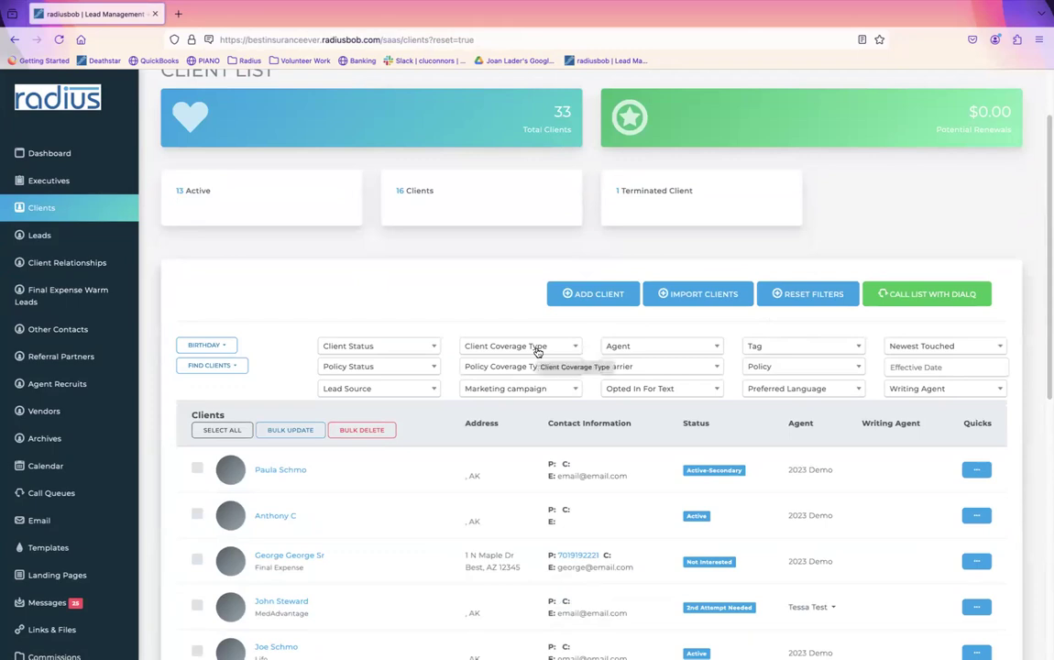
click(508, 367)
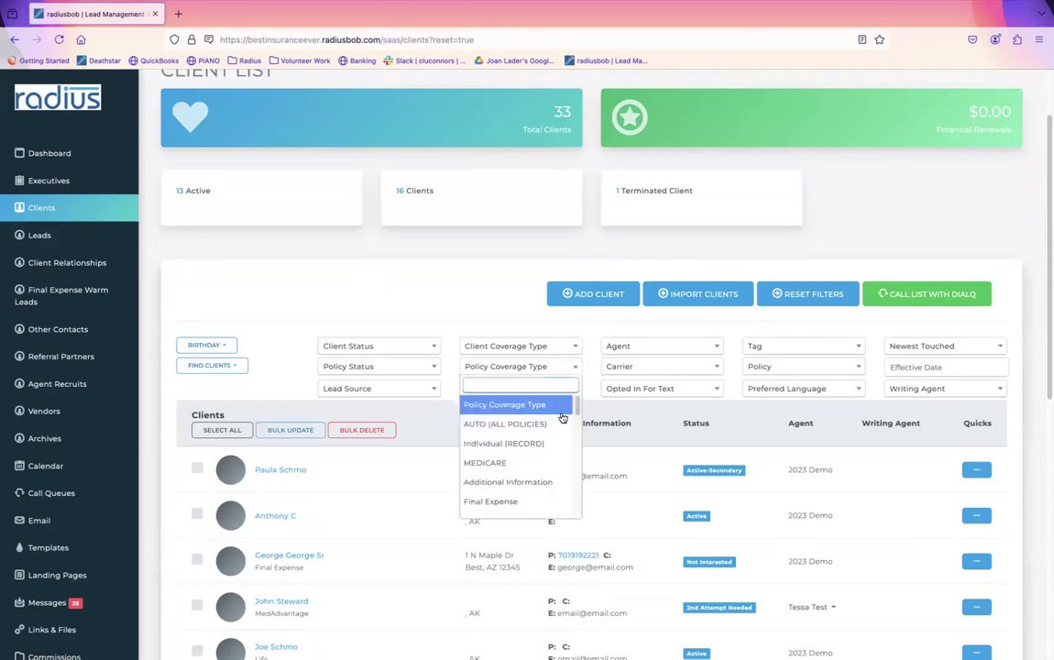
mouse_move(579, 417)
mouse_down()
mouse_move(570, 509)
mouse_move(596, 447)
mouse_move(594, 426)
mouse_up()
click(519, 463)
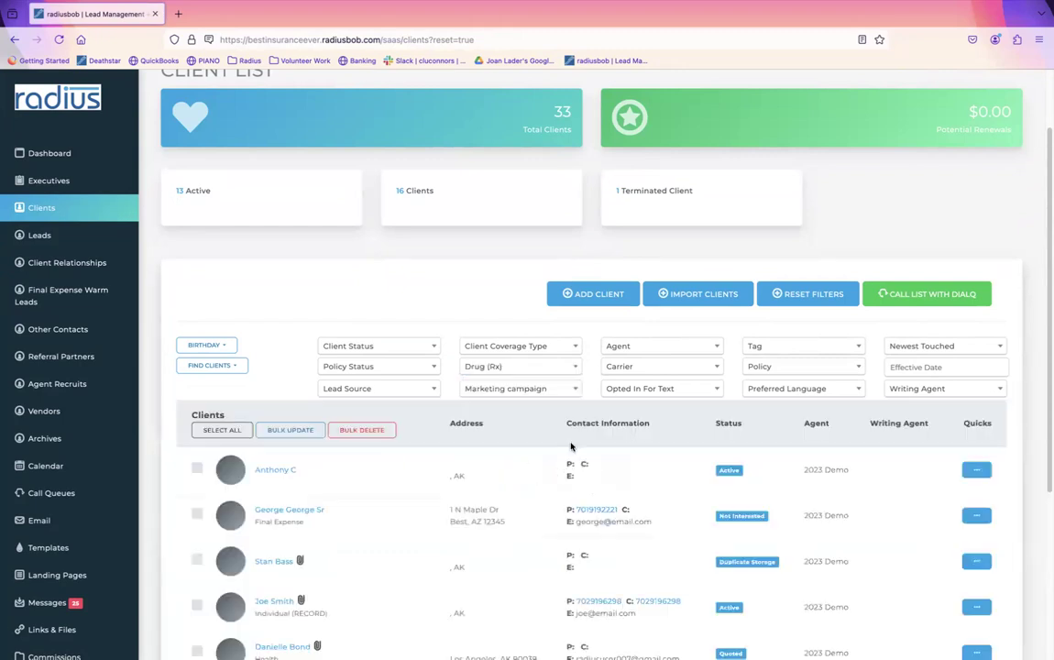
click(709, 371)
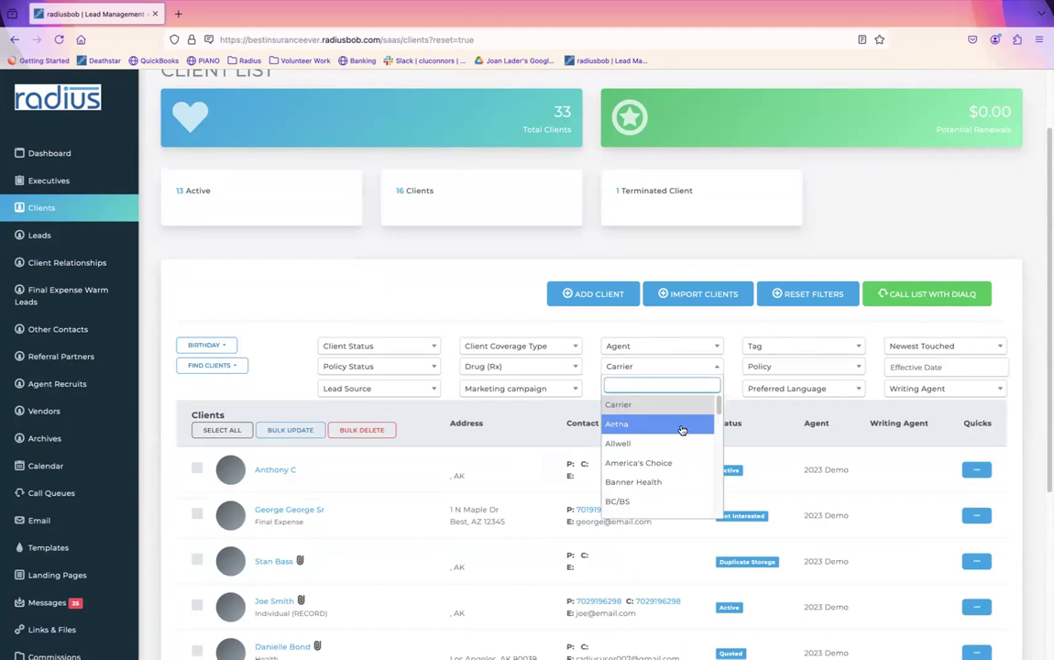
click(465, 266)
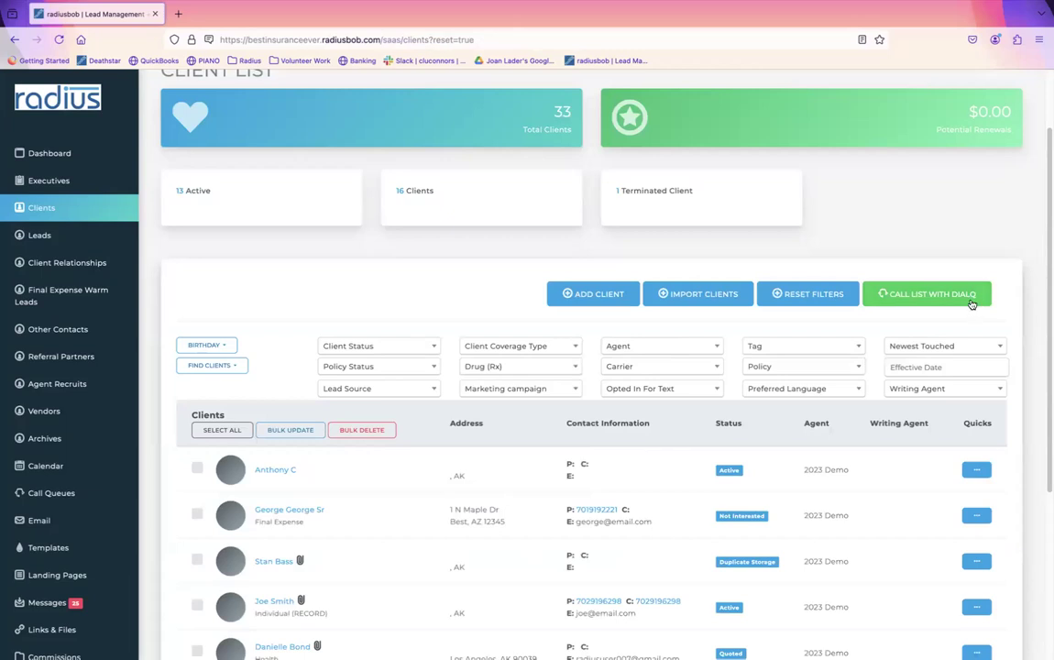
click(807, 295)
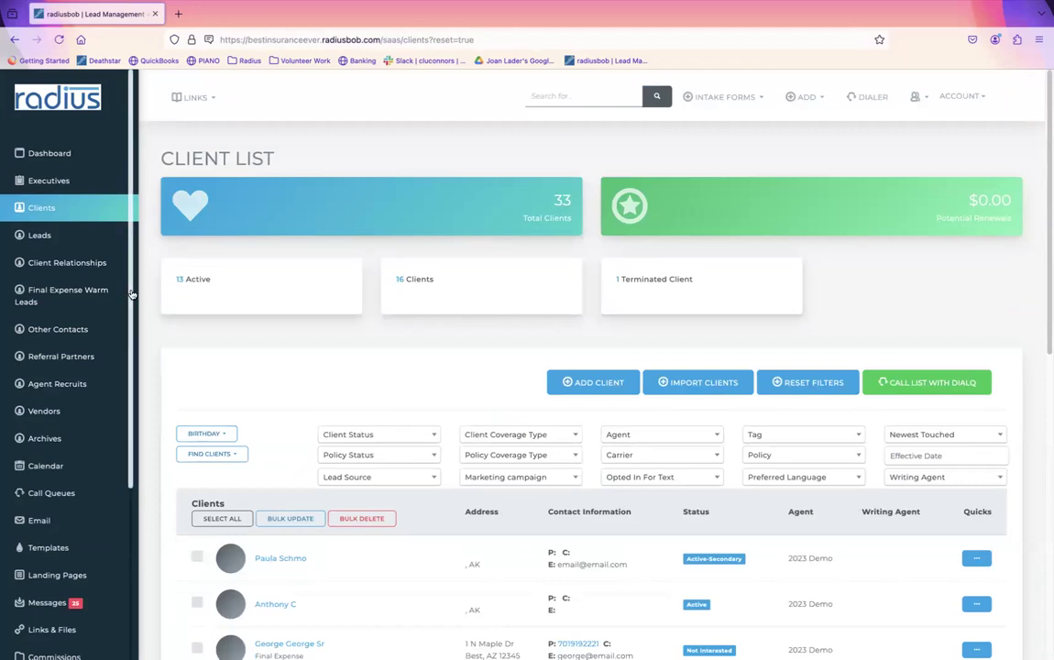
Step: Go to Saved Reports and choose Edit Report Settings for the Aged Lead report
drag(131, 294, 146, 479)
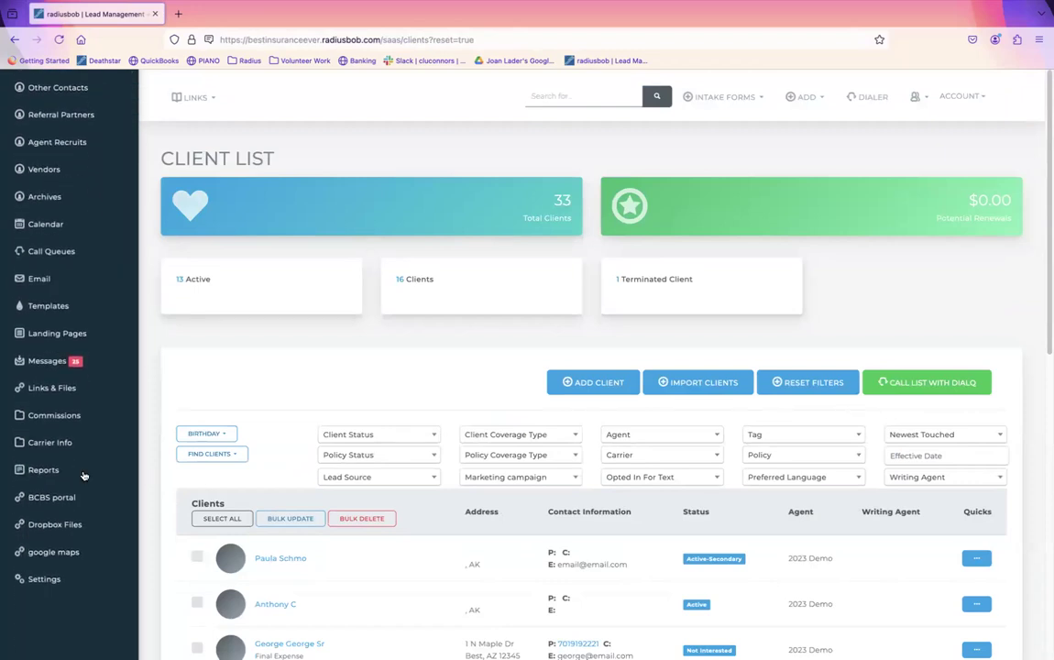
click(51, 475)
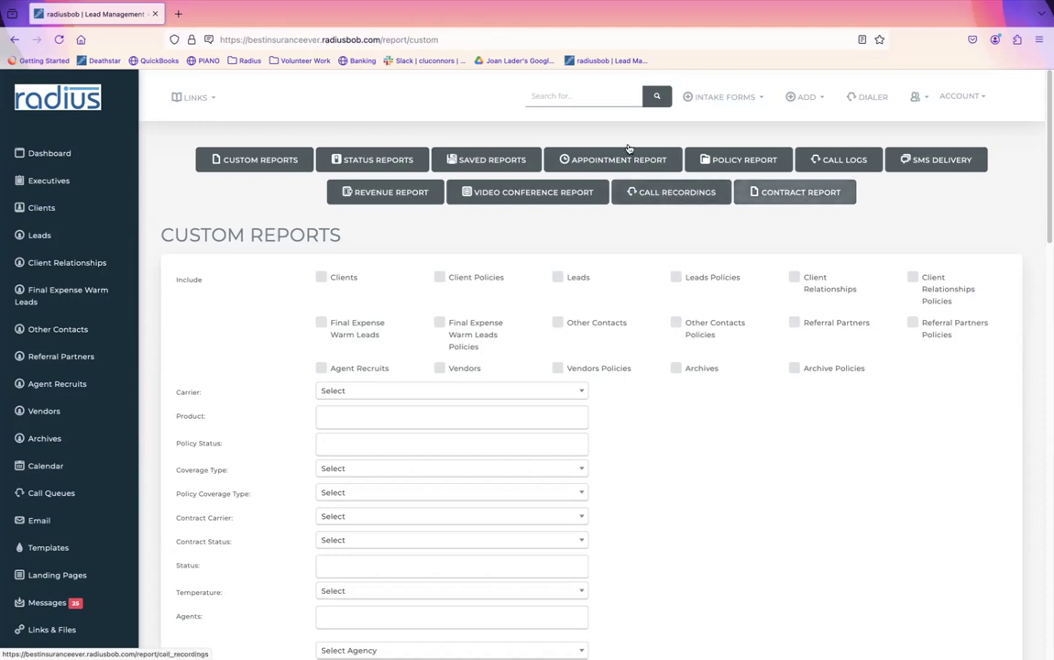
click(493, 162)
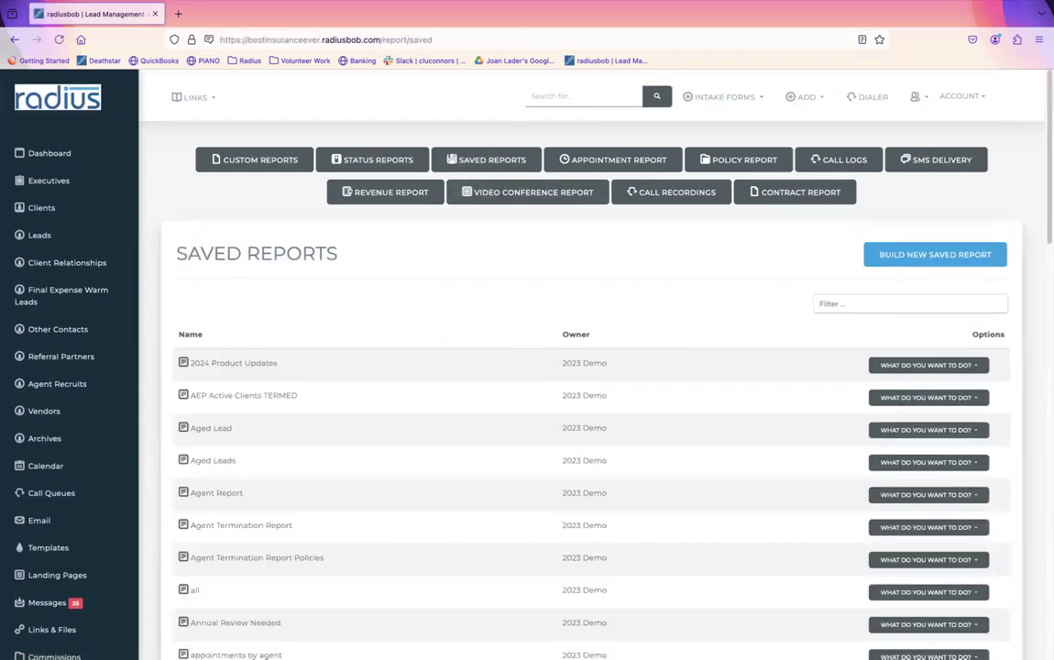
scroll(591, 366, down, 1)
scroll(893, 275, down, 2)
click(977, 311)
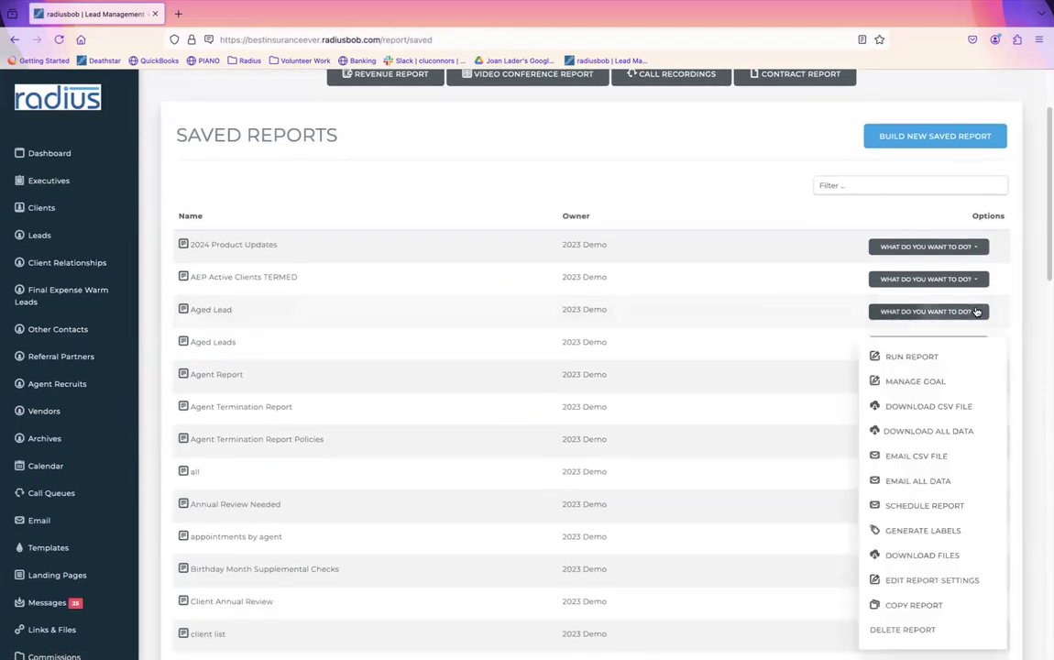
click(907, 574)
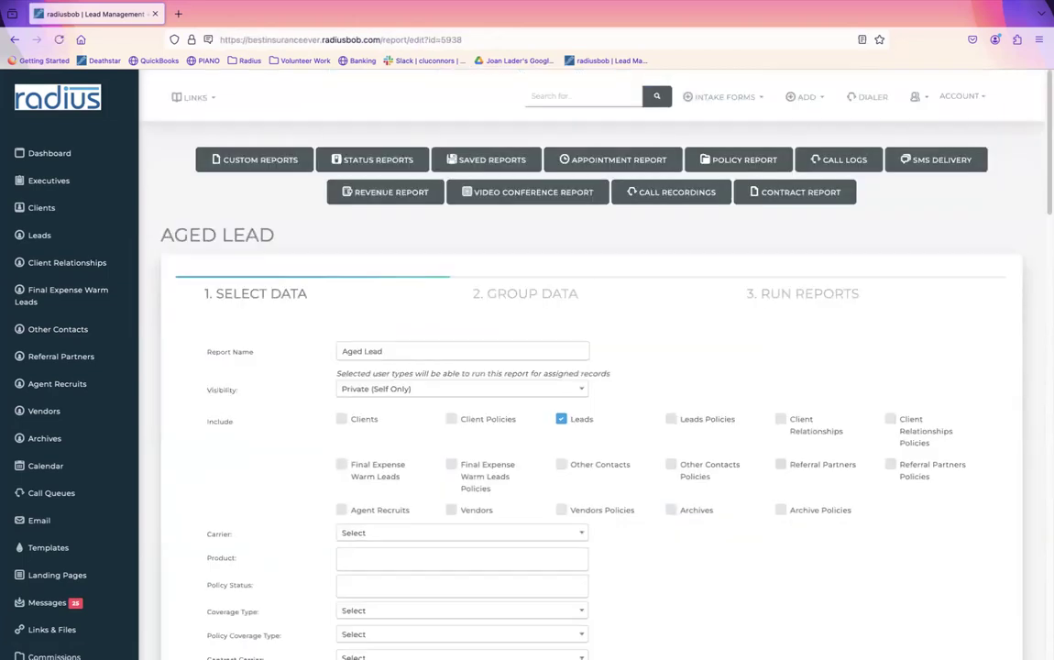
Step: Switch the Aged Lead report's visibility from All Users to Private (Self Only)
scroll(1037, 228, down, 2)
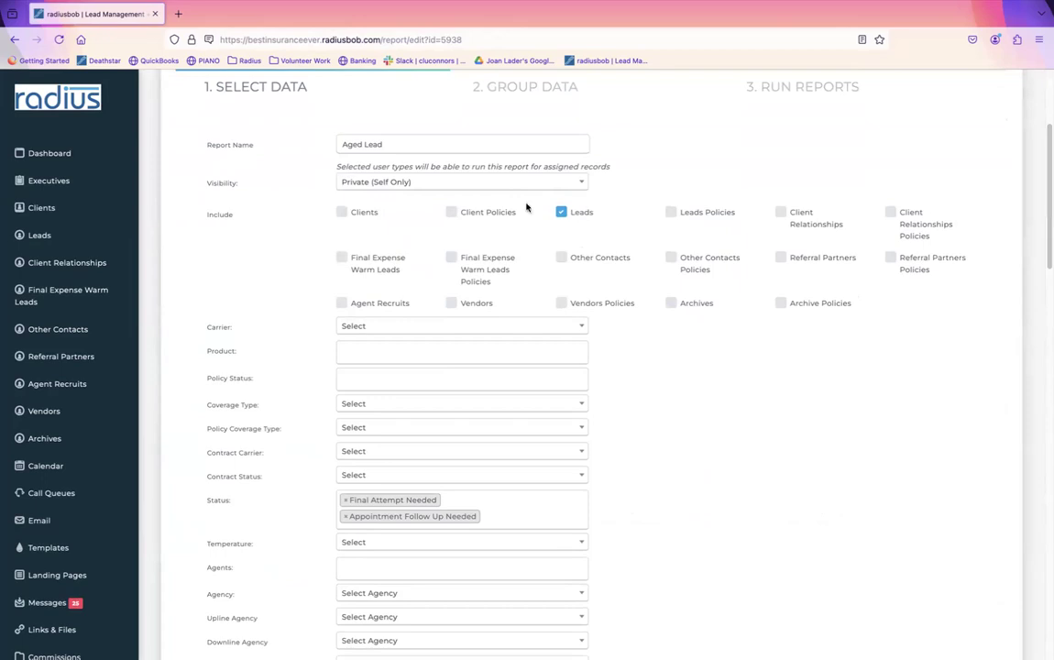
click(444, 146)
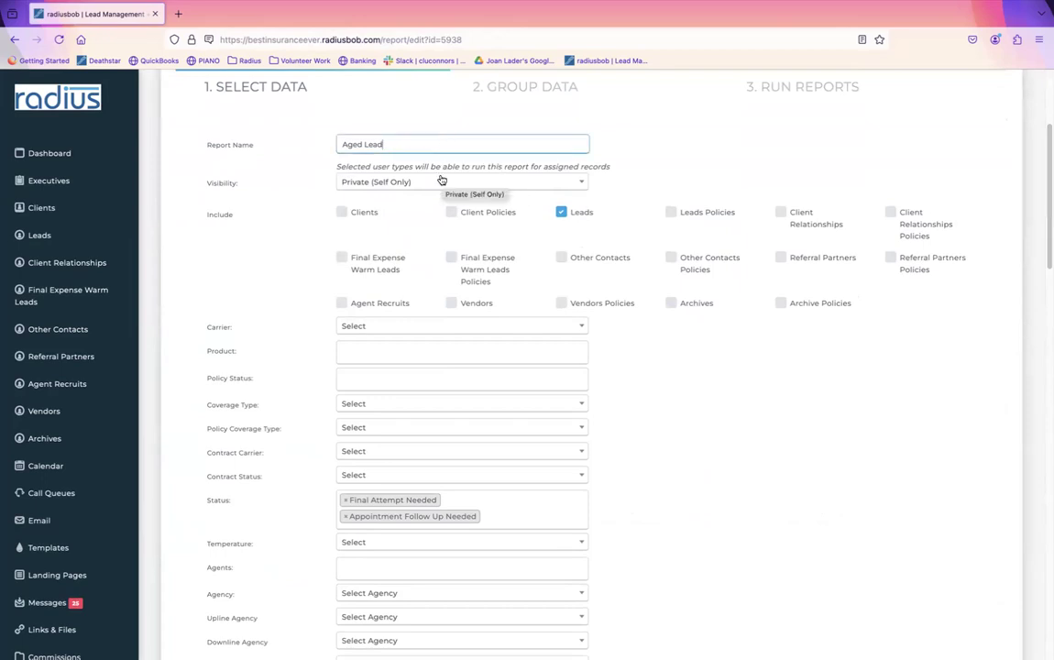
click(440, 183)
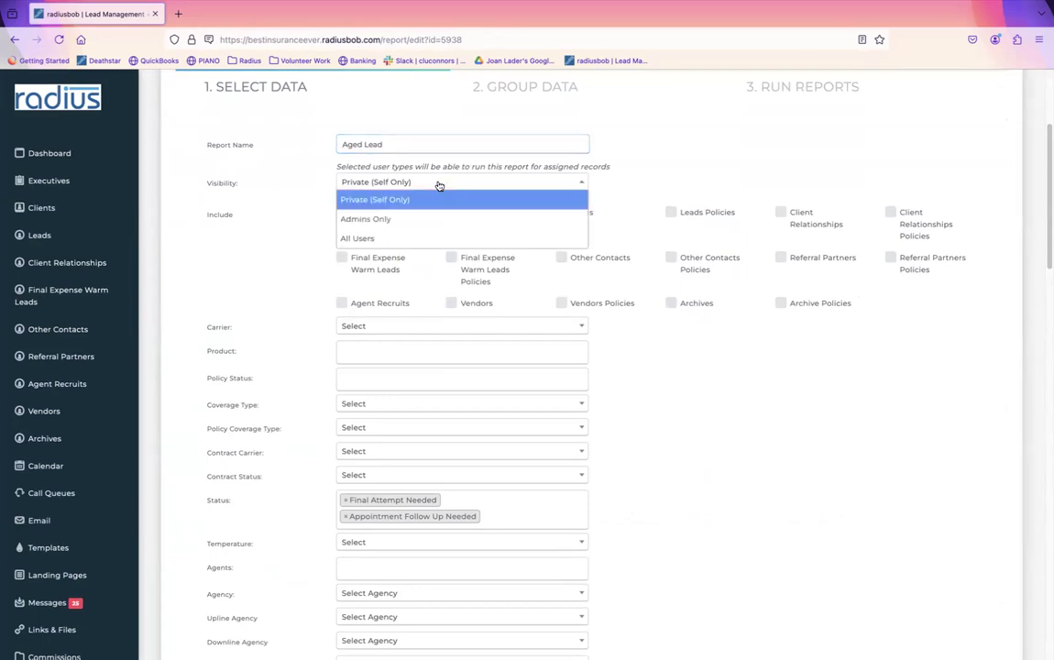
click(386, 240)
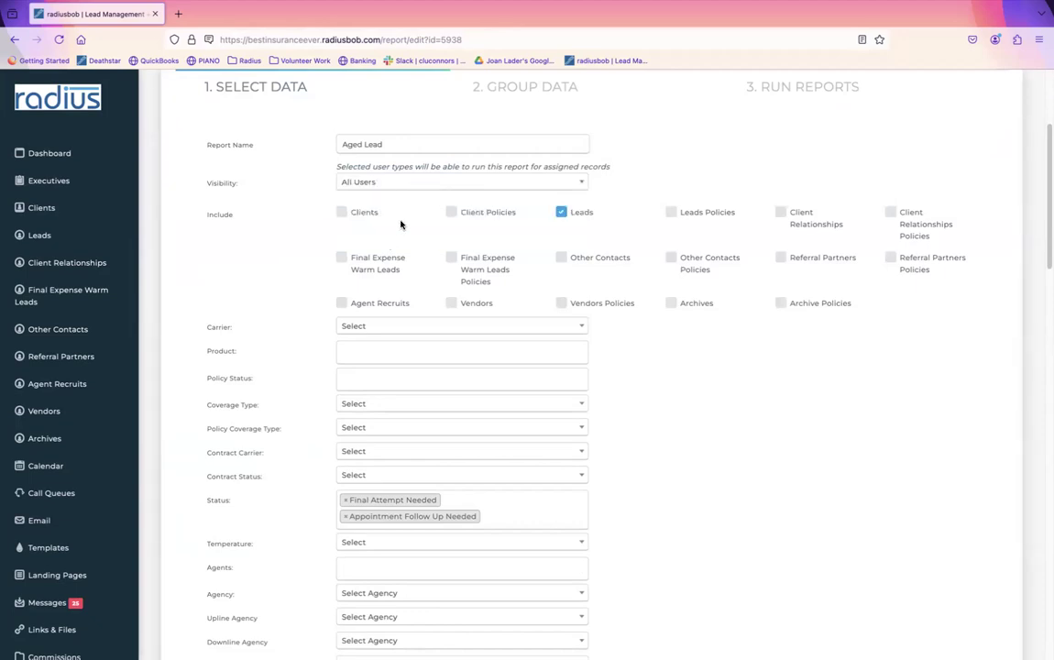
drag(332, 168, 623, 178)
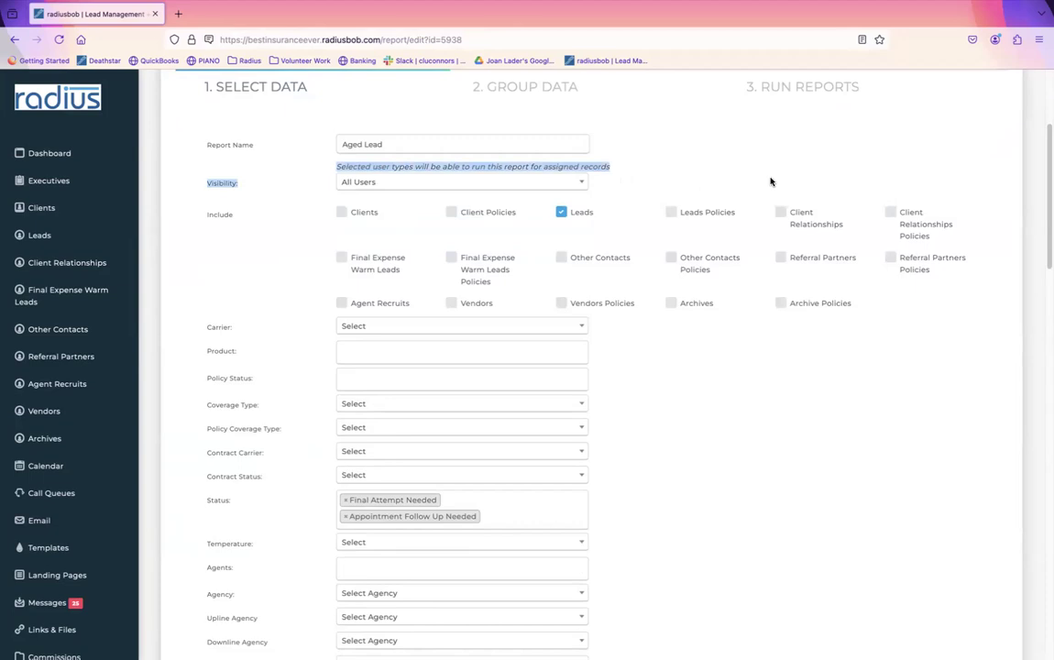
click(657, 166)
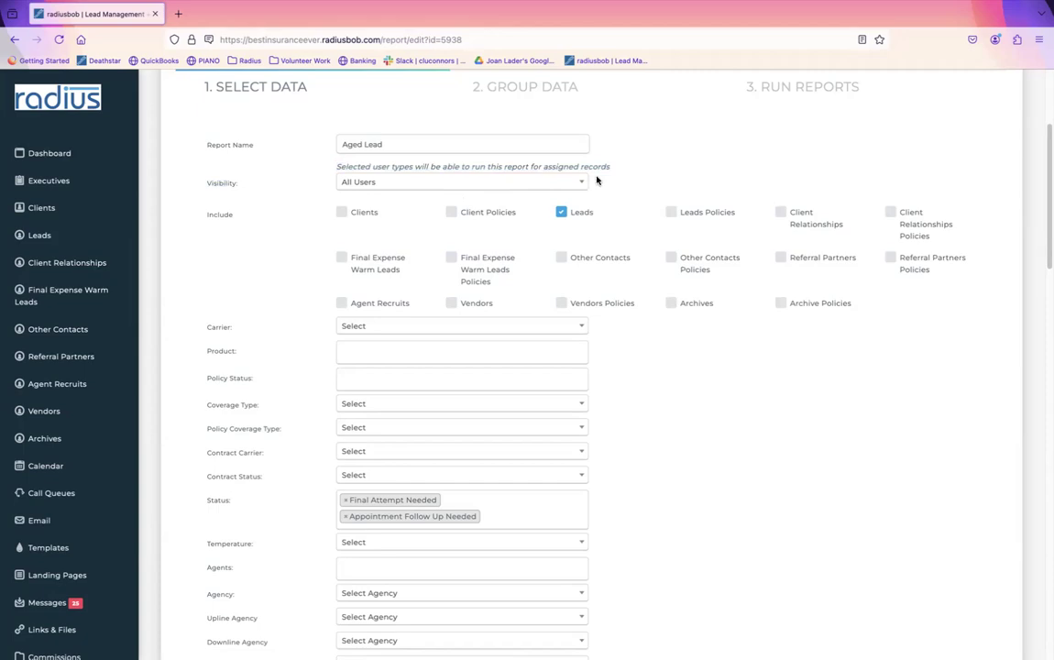
click(473, 183)
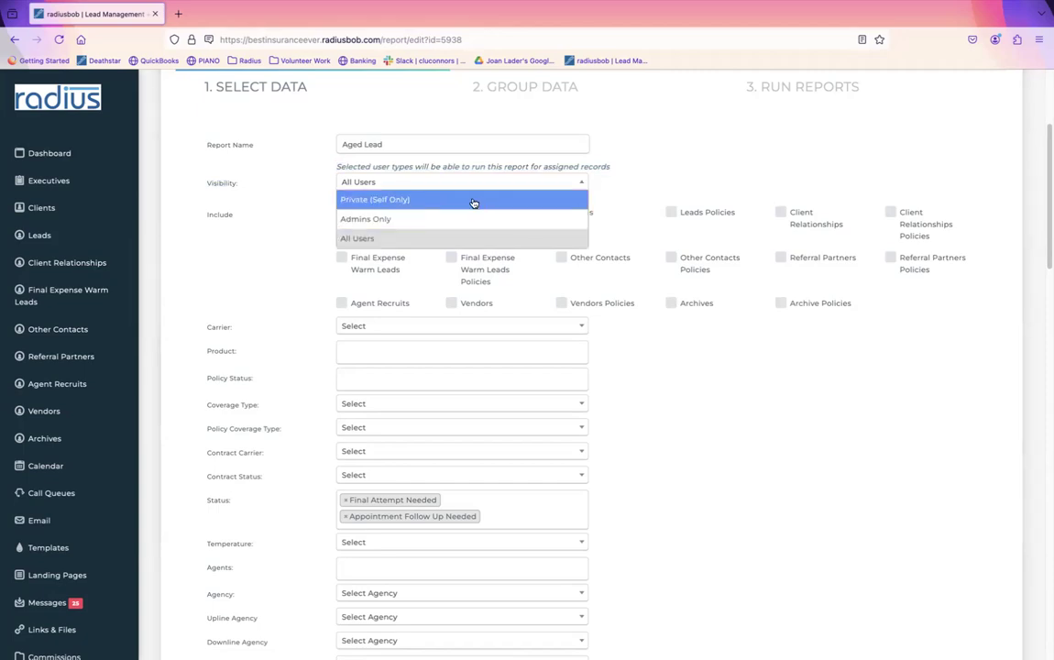
click(471, 200)
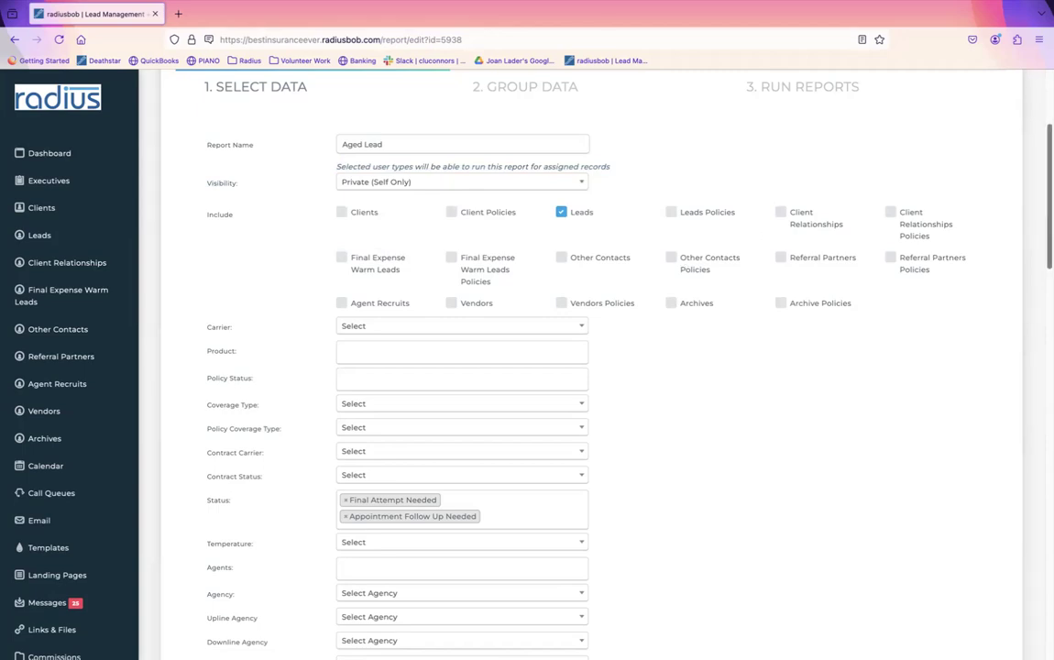
scroll(1028, 258, down, 5)
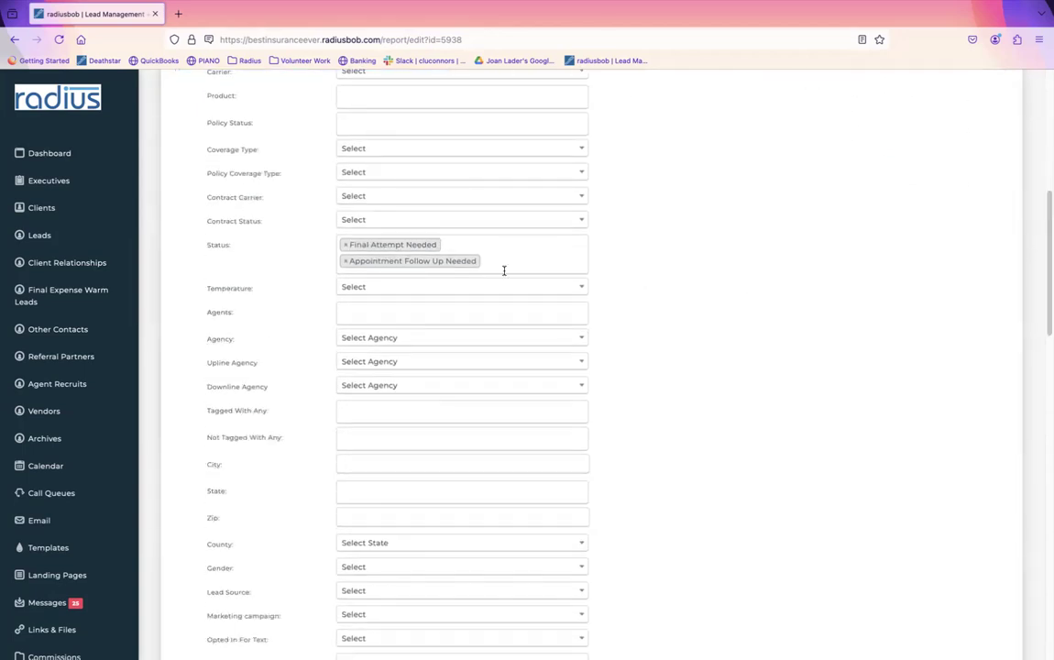
Step: Remove the Appointment Follow Up Needed and Final Attempt Needed status filters
click(345, 246)
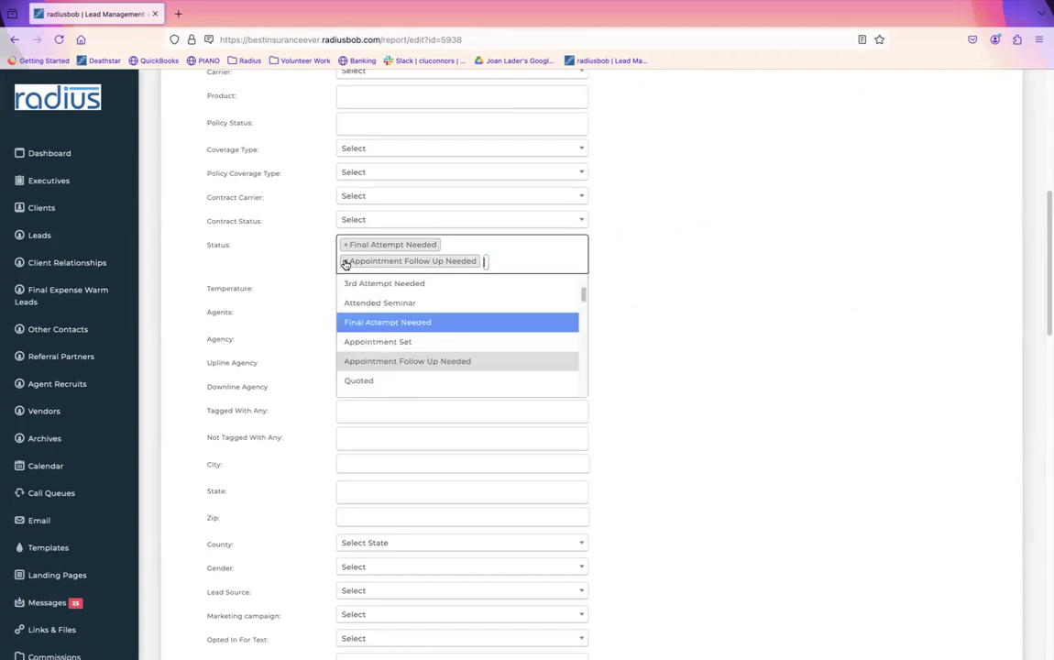
click(344, 246)
click(345, 262)
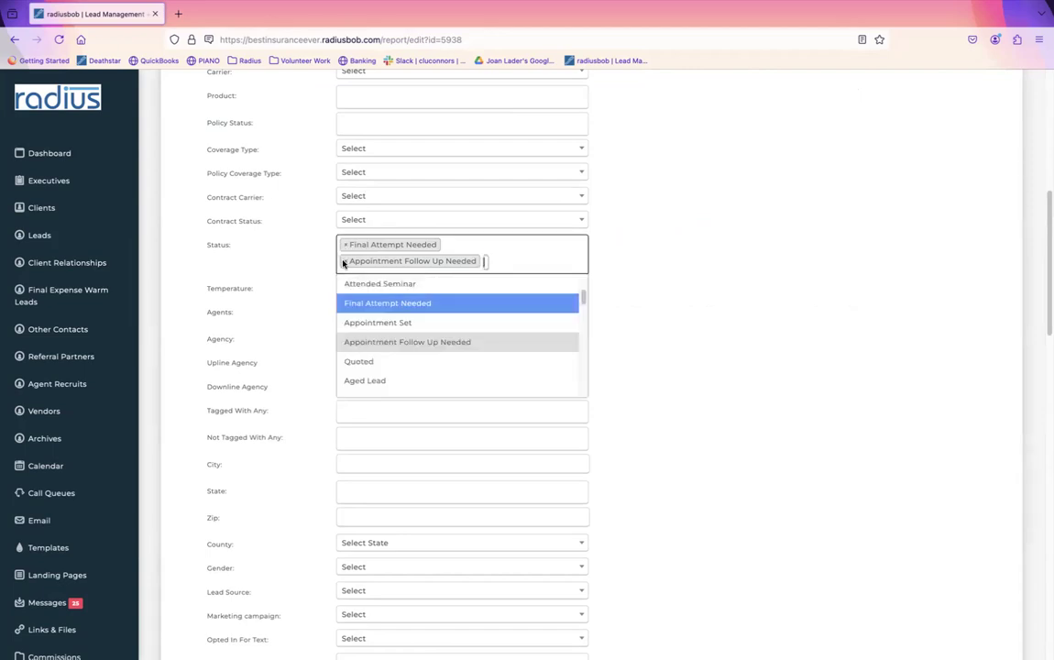
click(344, 245)
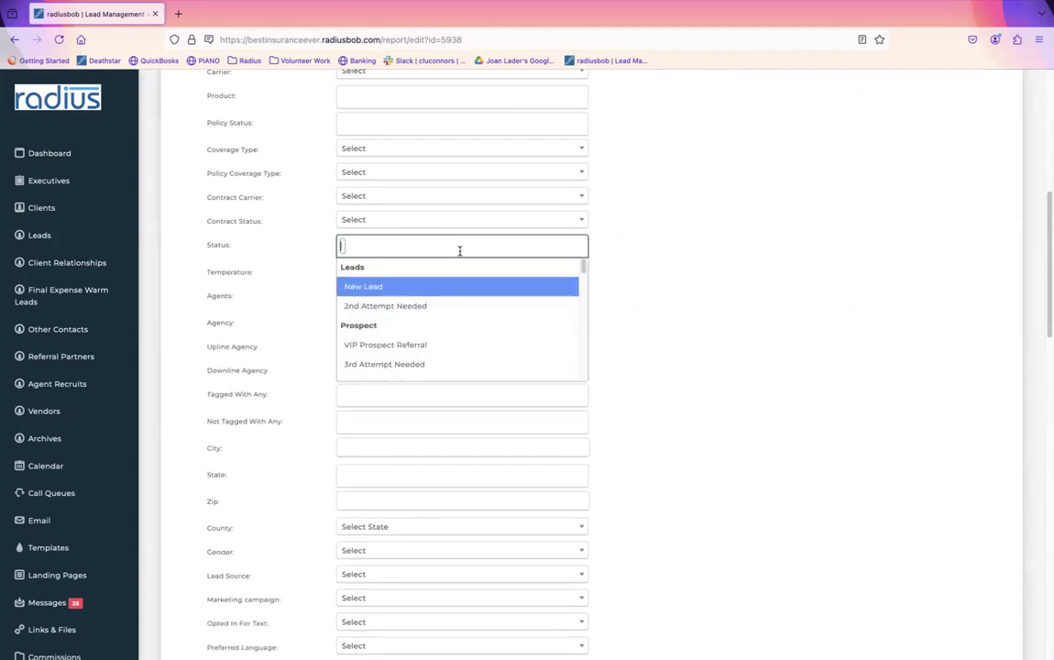
scroll(1030, 341, down, 12)
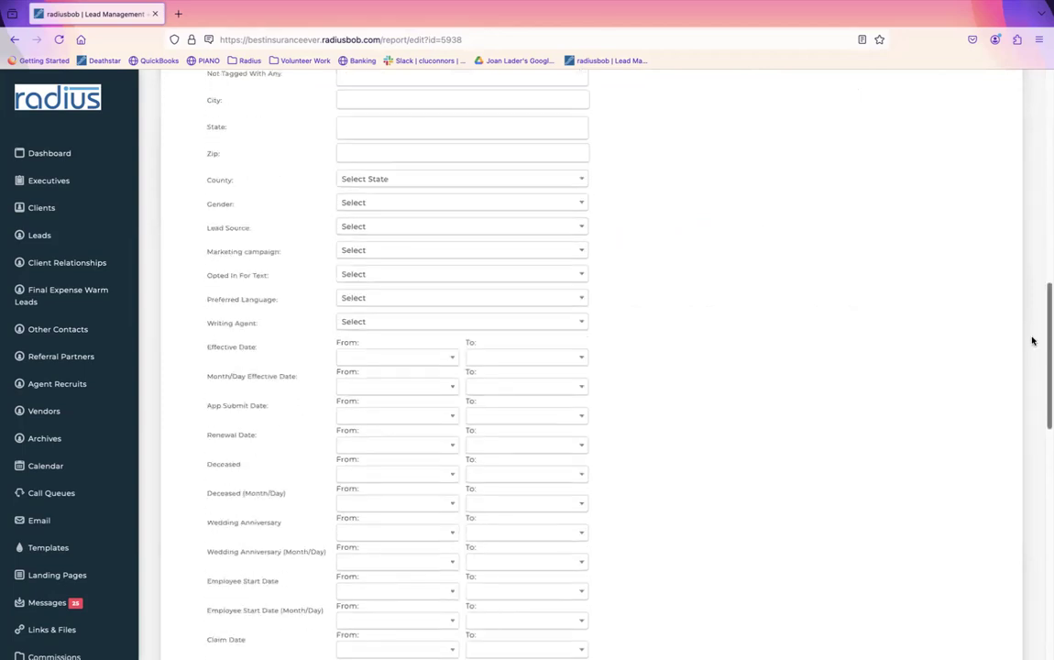
scroll(1027, 411, down, 1)
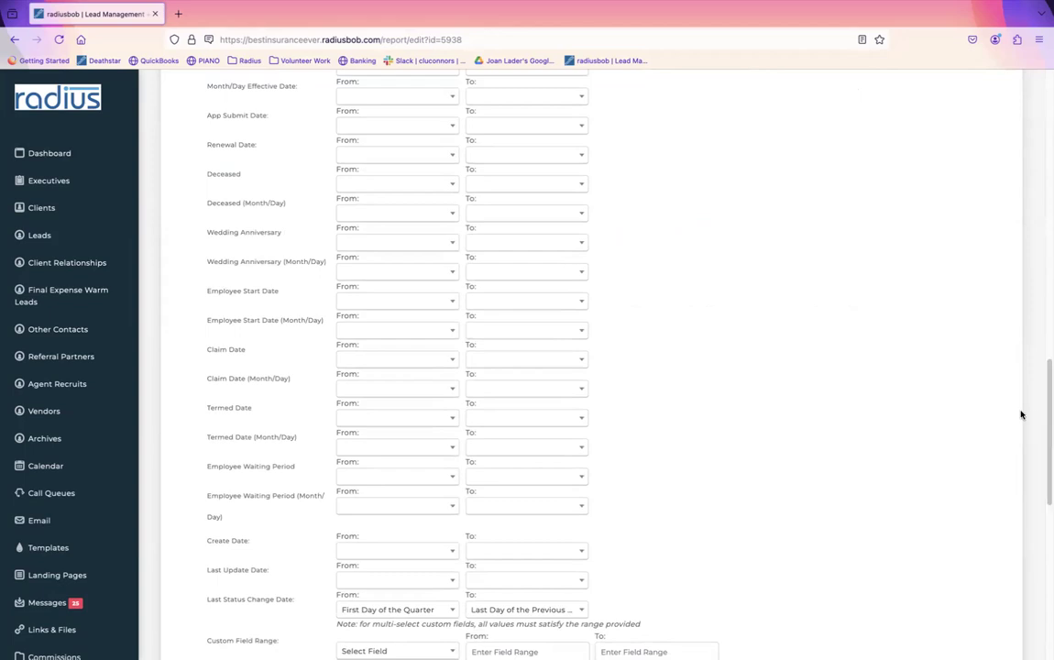
Step: Set Create Date to specific dates from 01/01/2022 through 06/15/2024
click(393, 550)
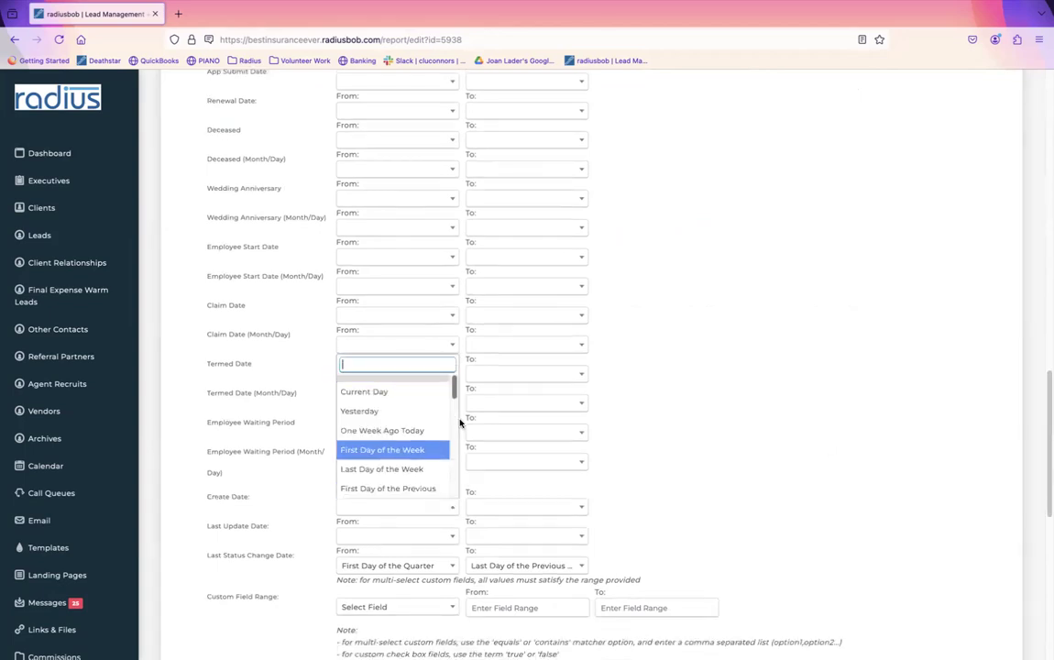
drag(454, 391, 453, 484)
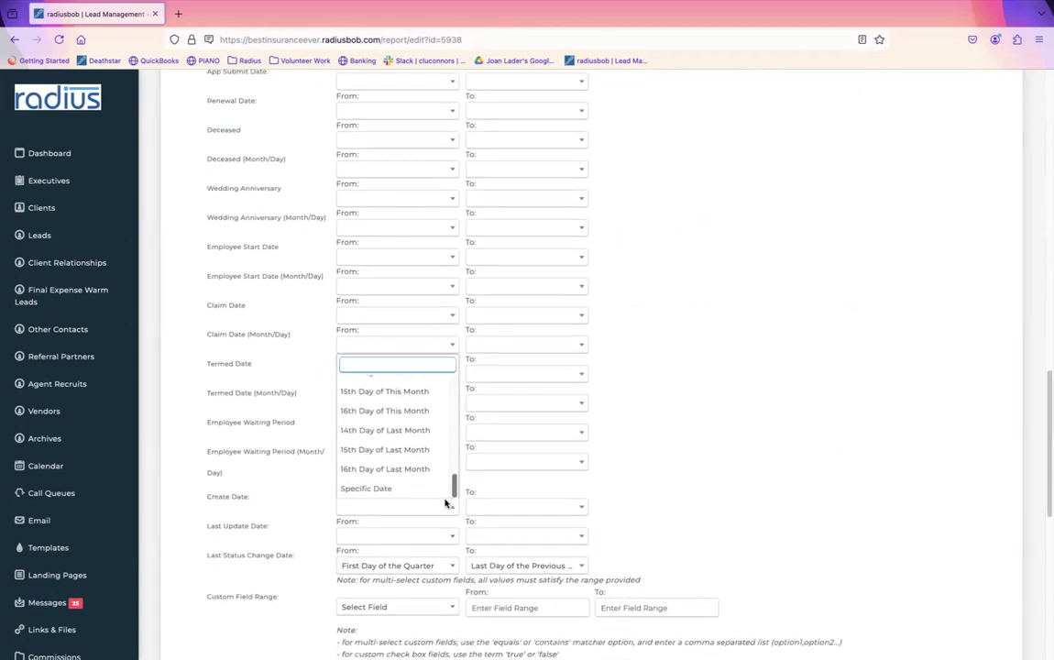
click(414, 490)
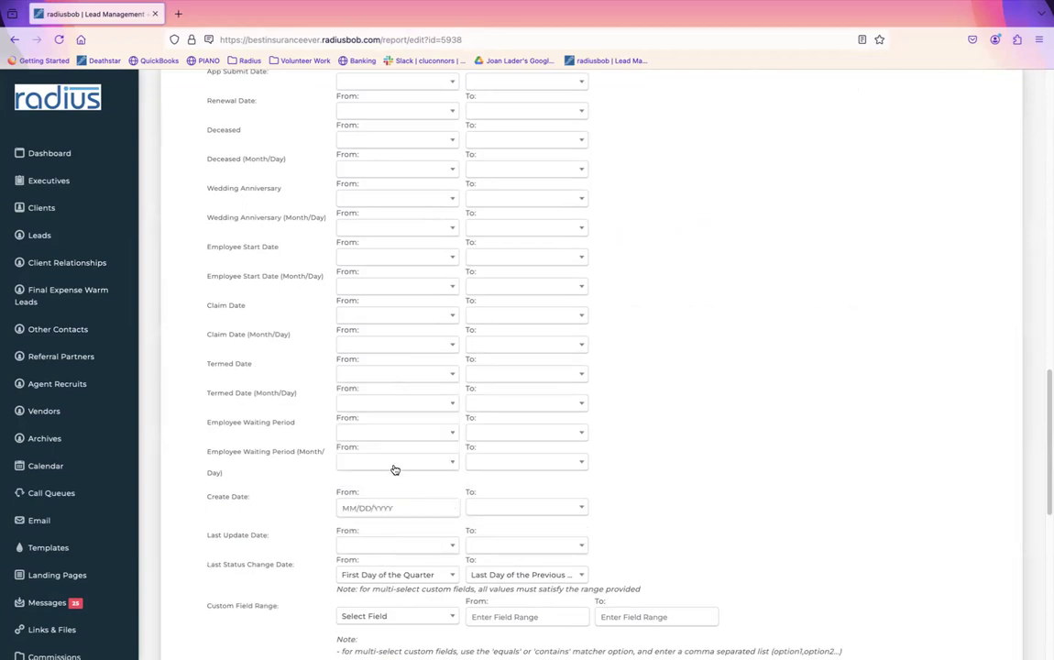
click(378, 509)
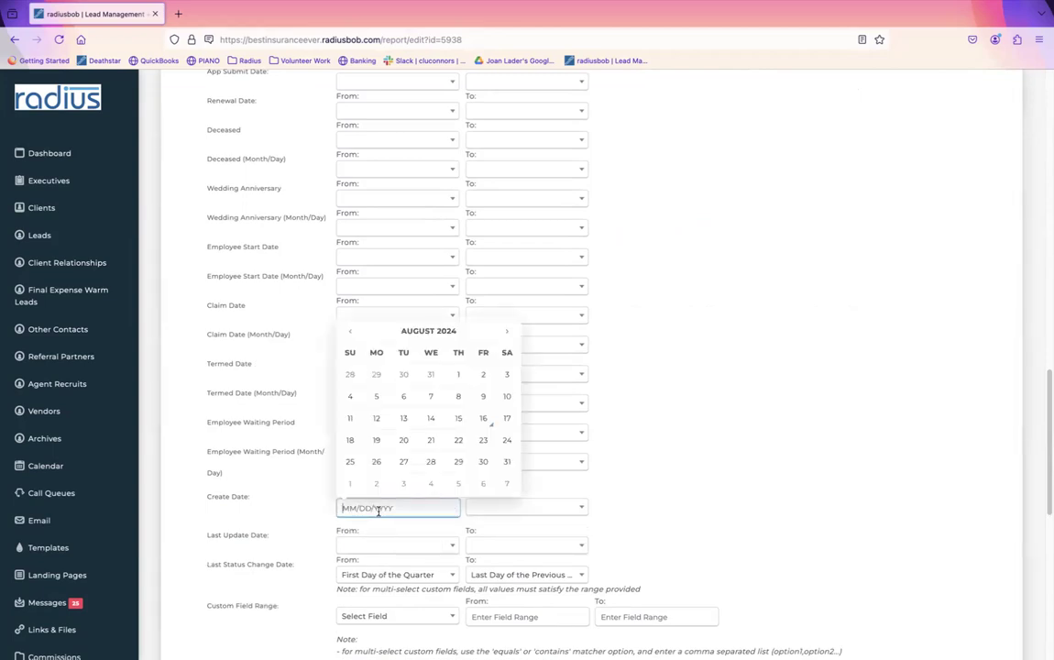
text(1/01/2022)
key(Tab)
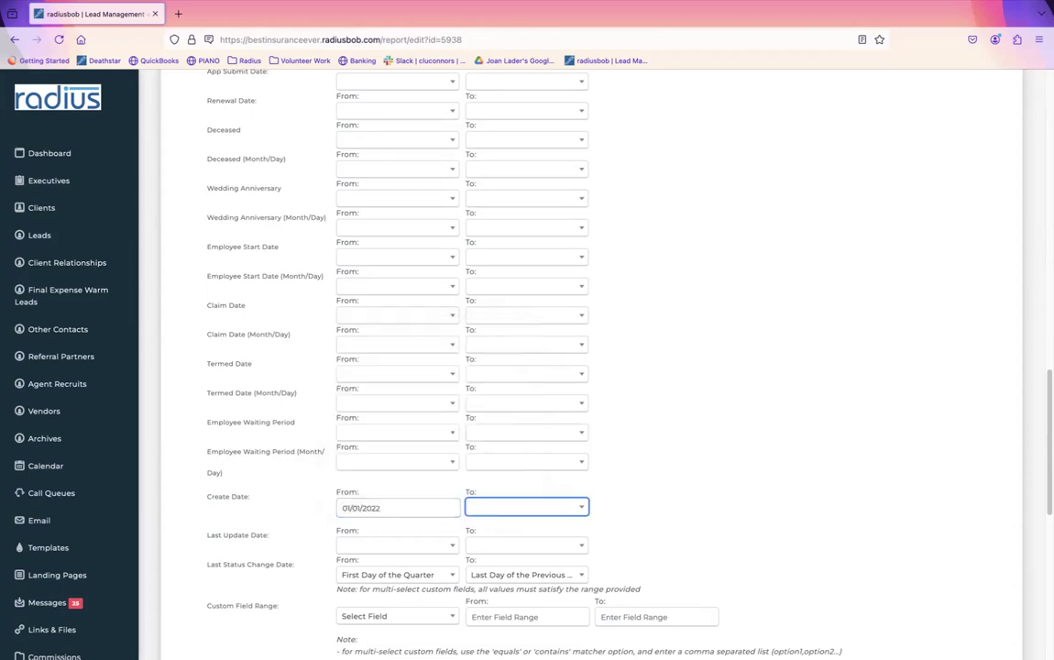
click(509, 507)
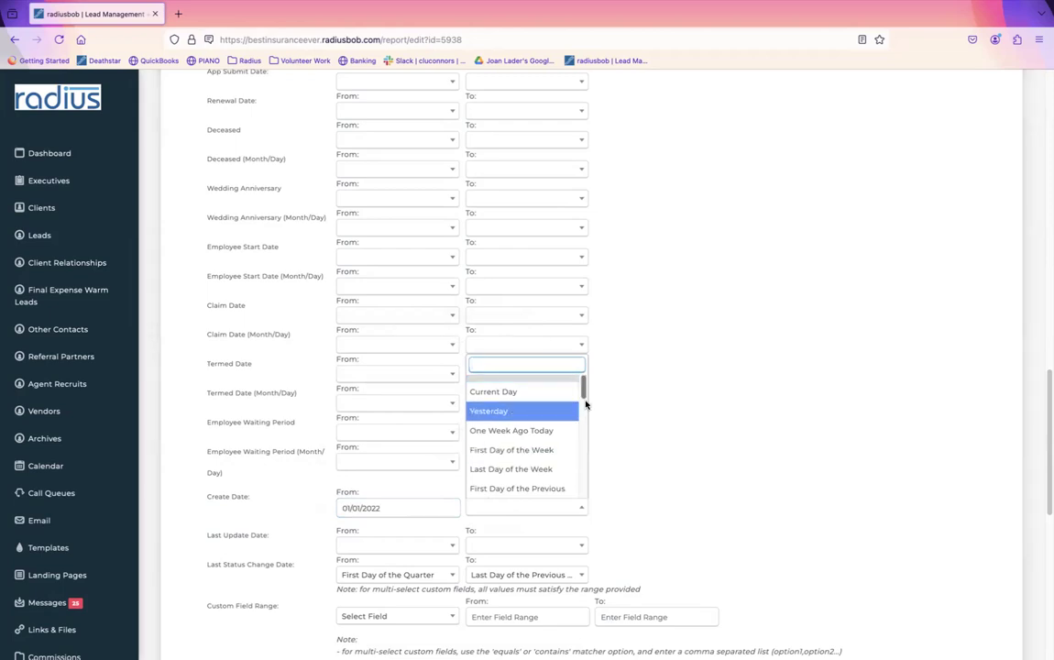
drag(584, 391, 584, 495)
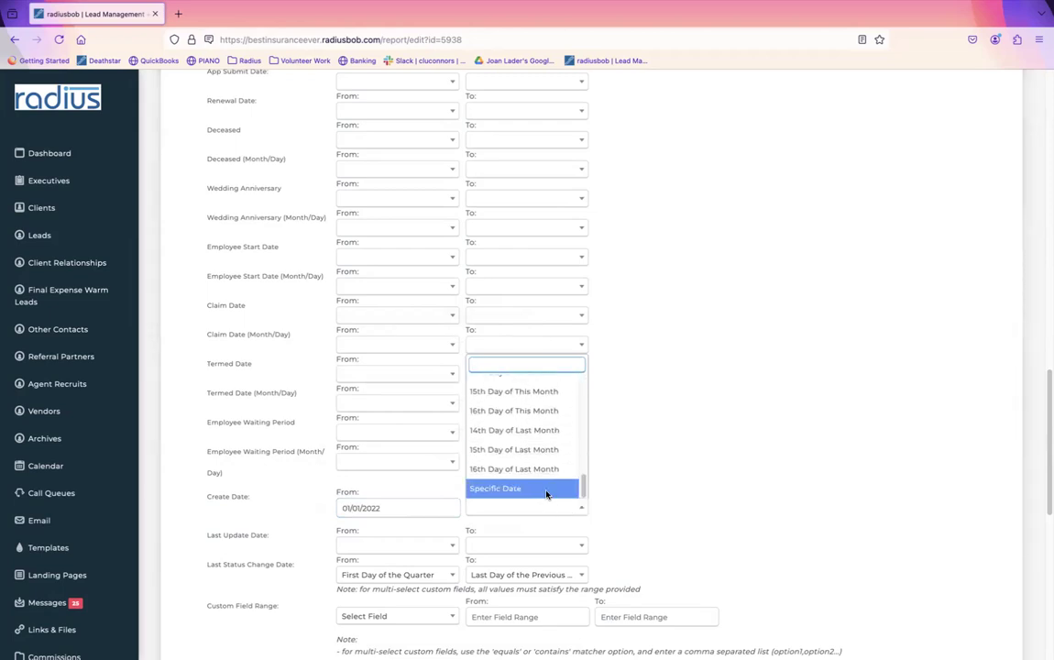
click(523, 490)
click(507, 512)
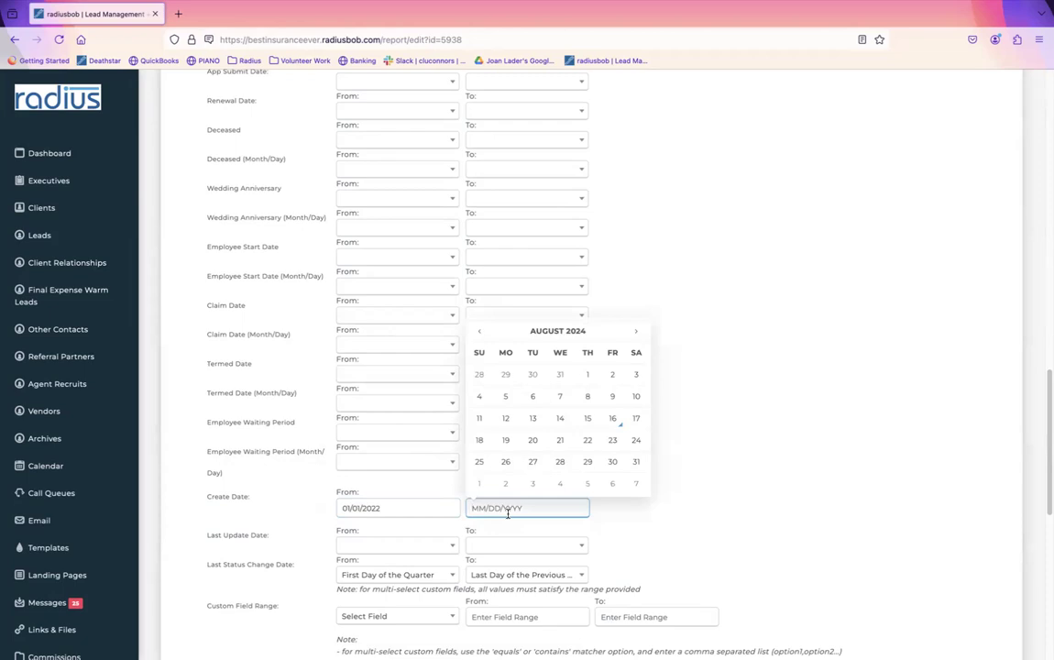
text(6/15/2024)
click(824, 426)
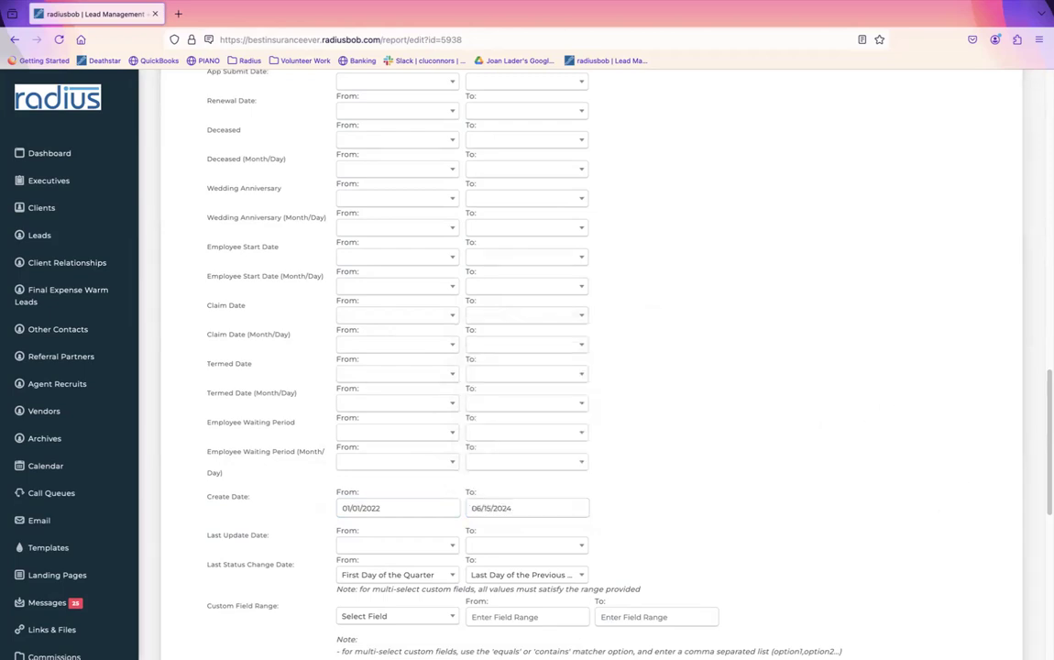
scroll(1018, 532, down, 10)
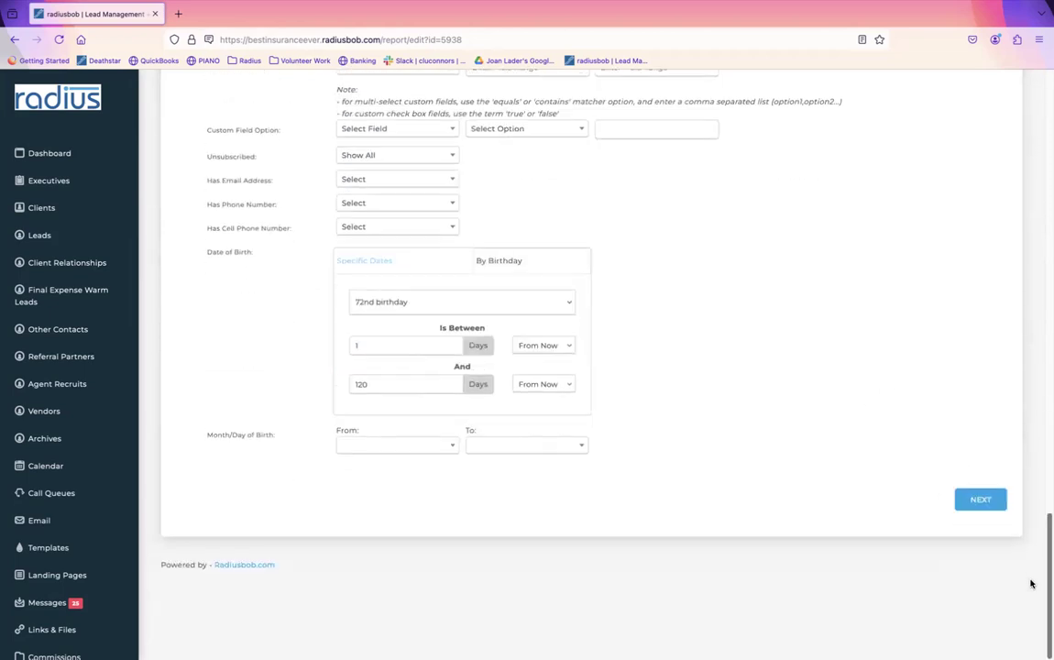
Step: On the Group Data step, add Last Name and First Name as report columns
click(981, 501)
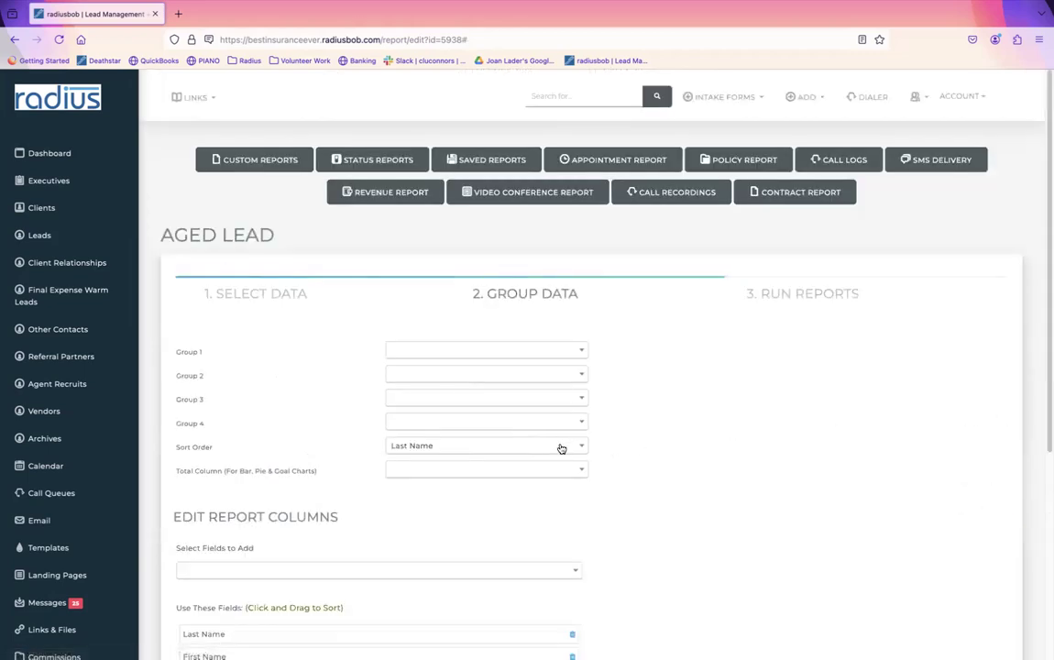
scroll(1004, 394, down, 3)
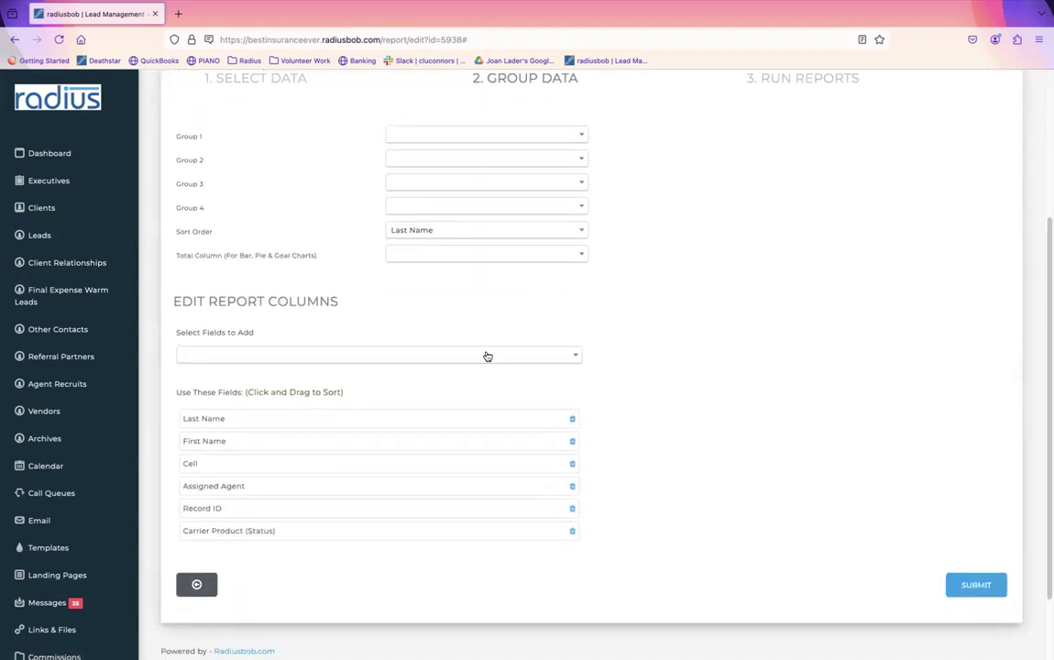
click(487, 358)
text(last)
click(411, 412)
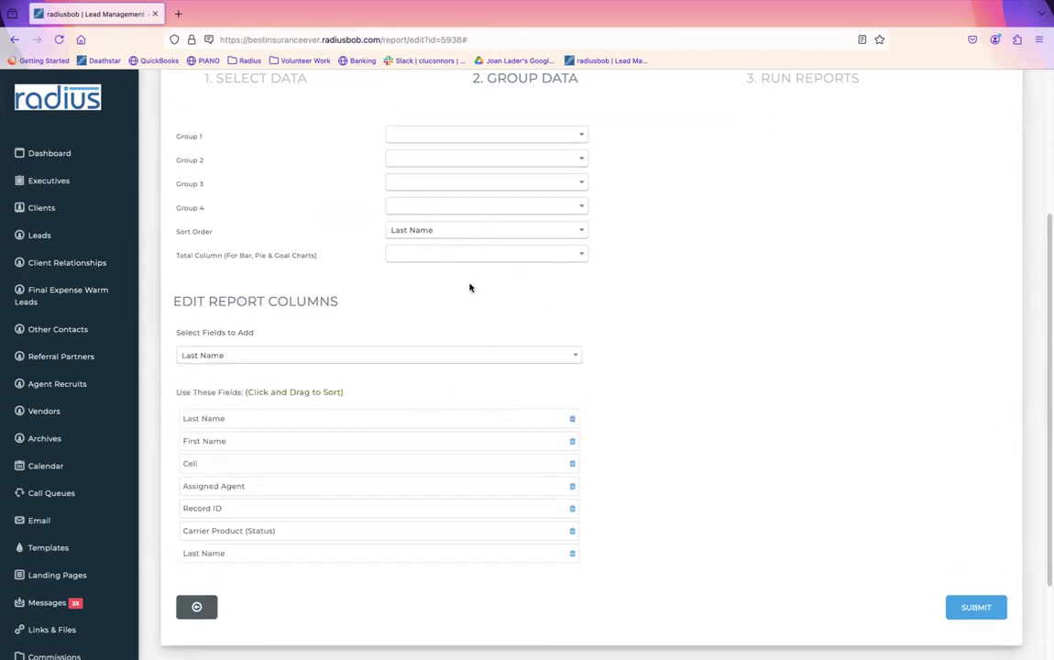
click(460, 361)
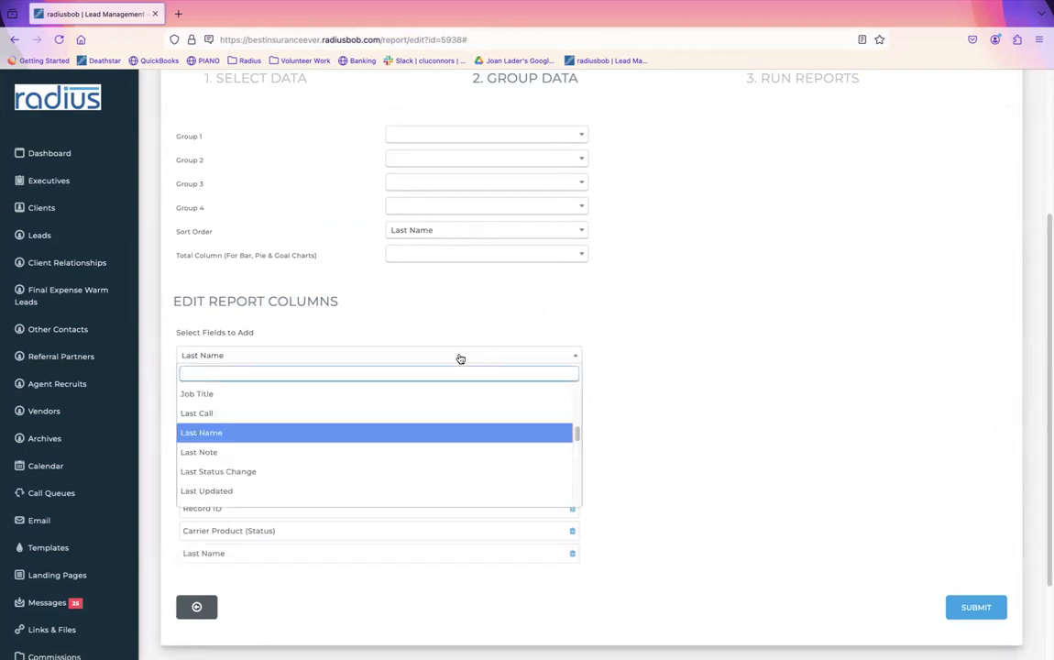
text(first)
click(436, 411)
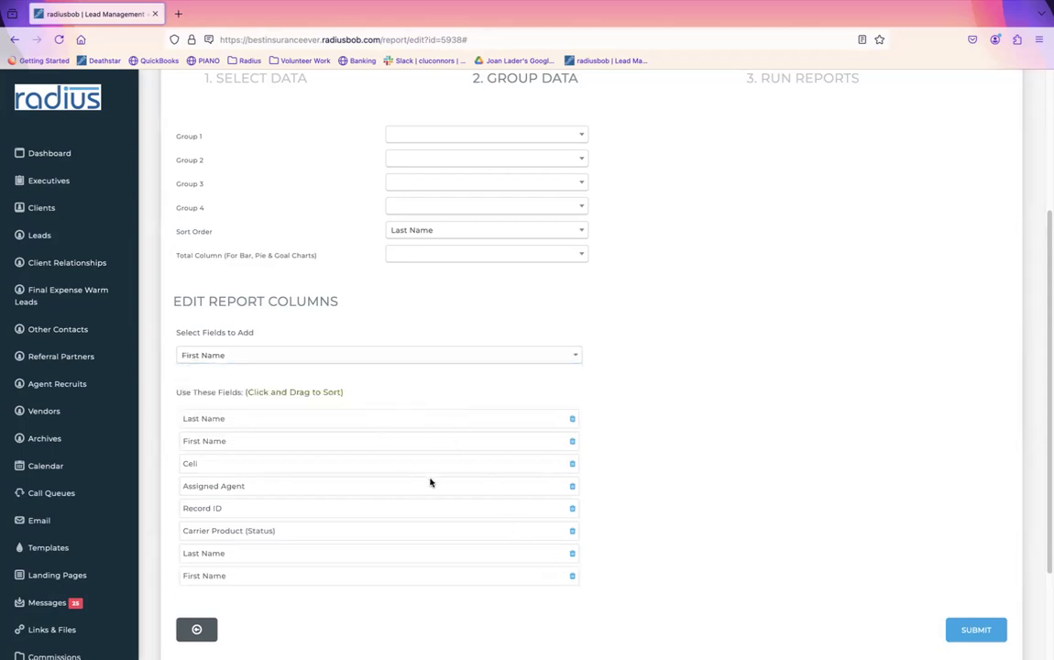
Step: Delete the duplicate name columns and move Last Name, then First Name, to the top
click(572, 554)
click(572, 555)
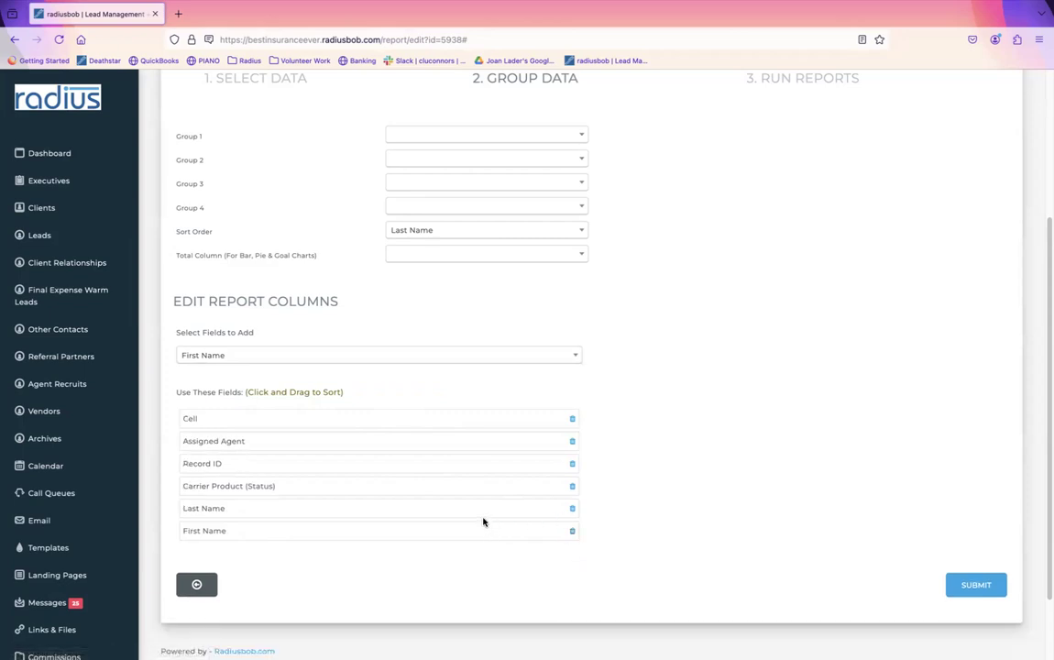
drag(483, 515, 464, 418)
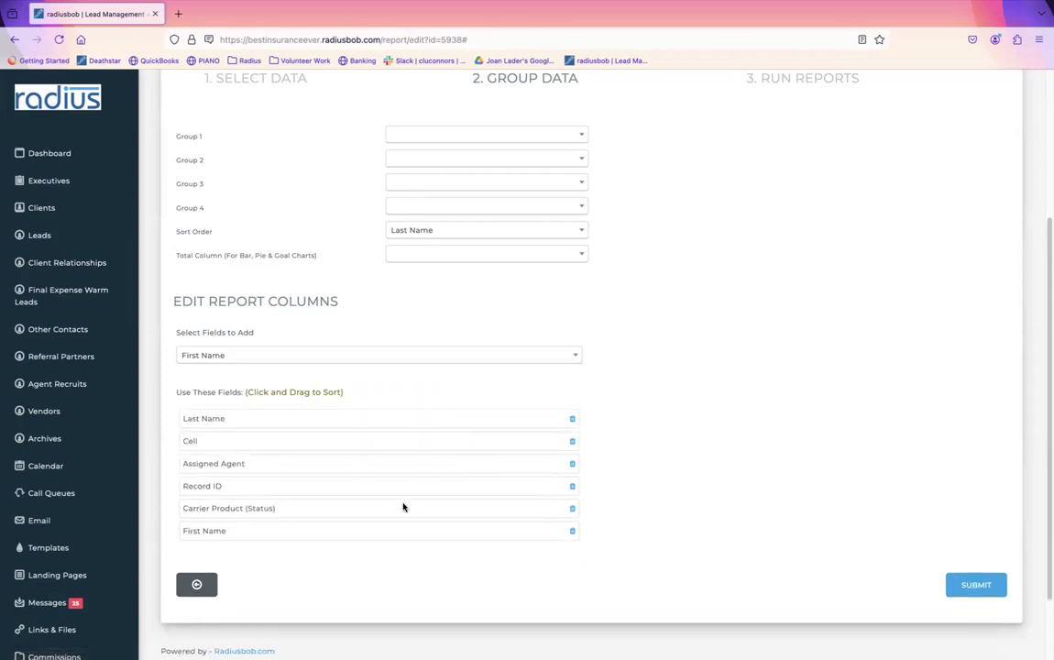
drag(379, 540, 399, 461)
Step: Add a Phone column, remove Record ID and Carrier Product (Status), and reorder Phone
click(373, 355)
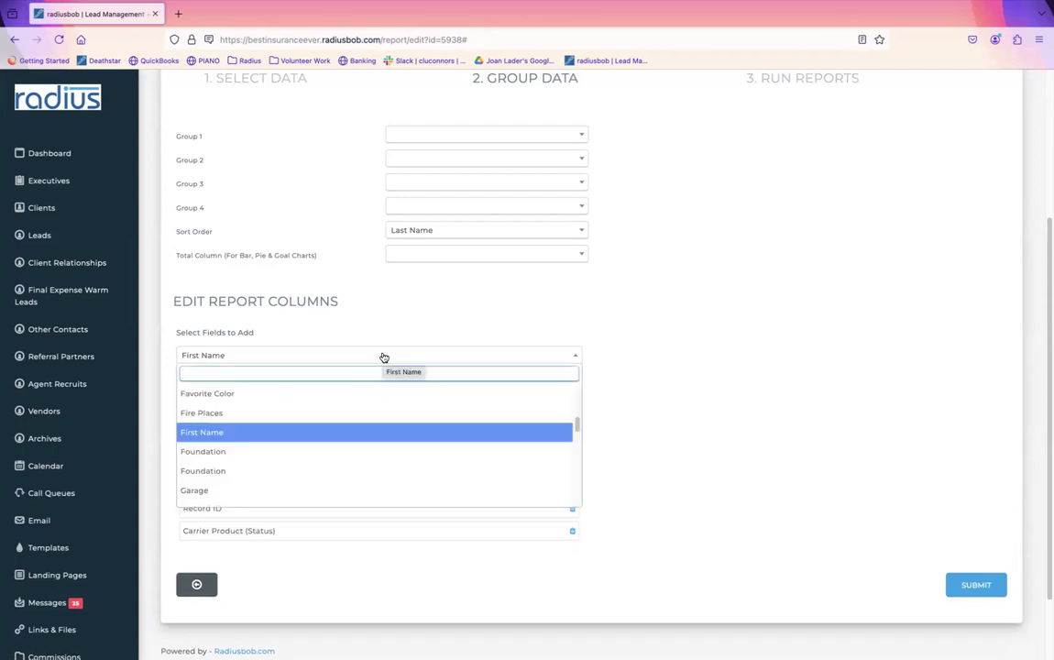
text(phone)
click(362, 394)
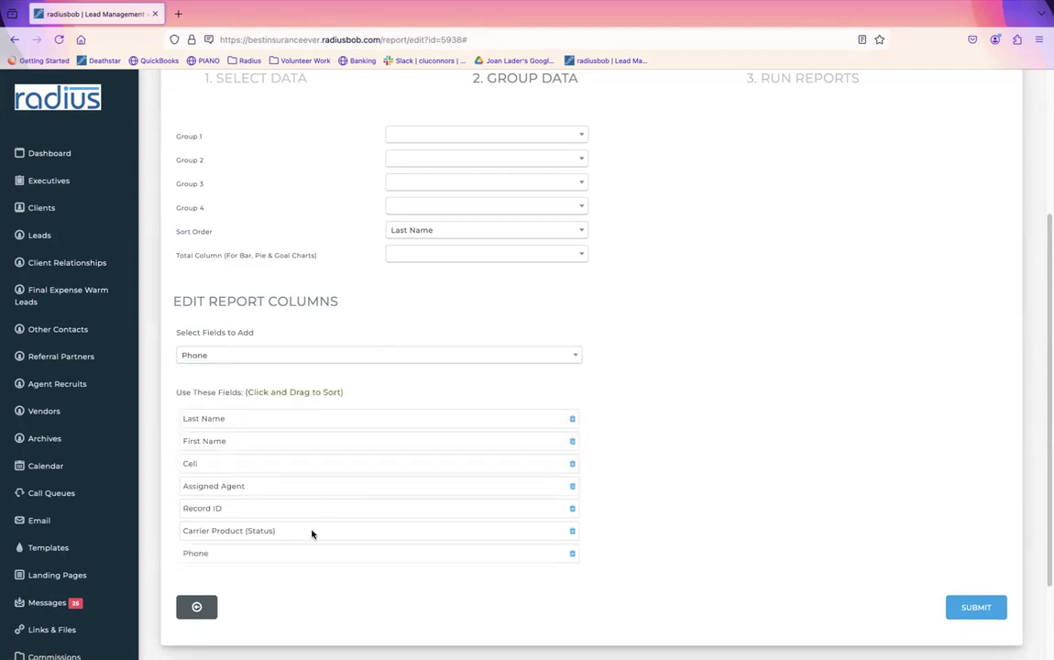
click(573, 507)
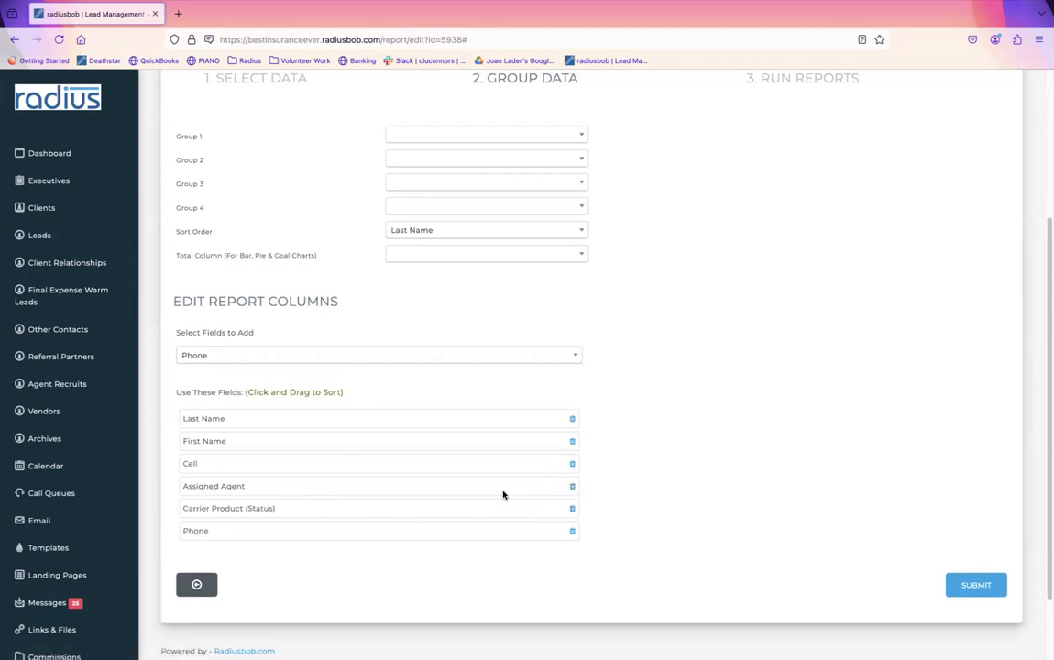
click(573, 509)
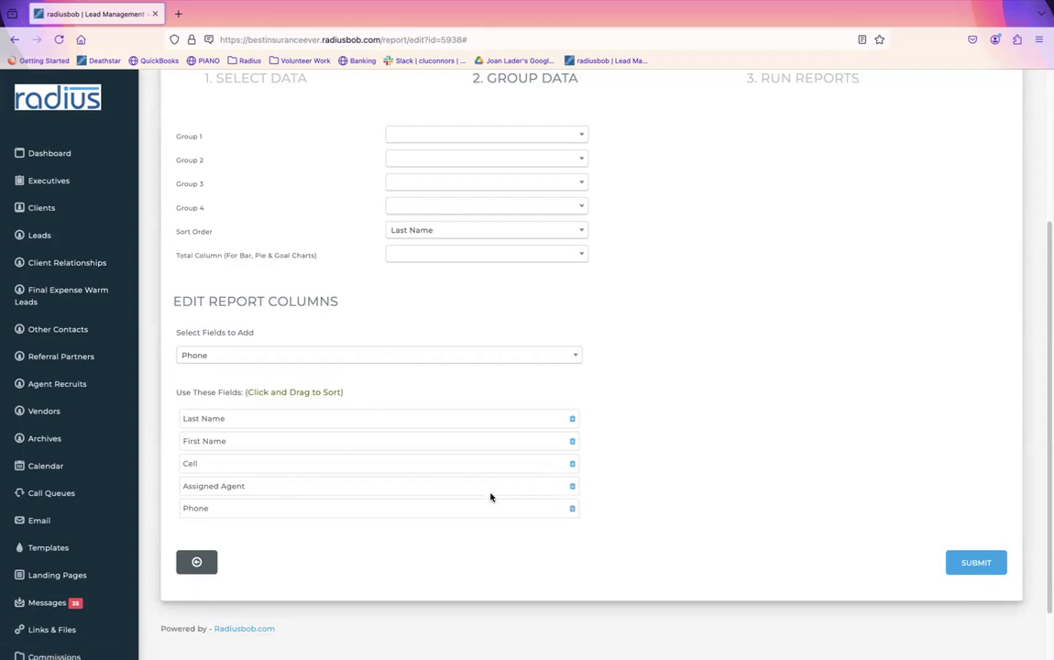
drag(493, 521, 458, 495)
Step: Add a County column and place it just above Assigned Agent
click(550, 358)
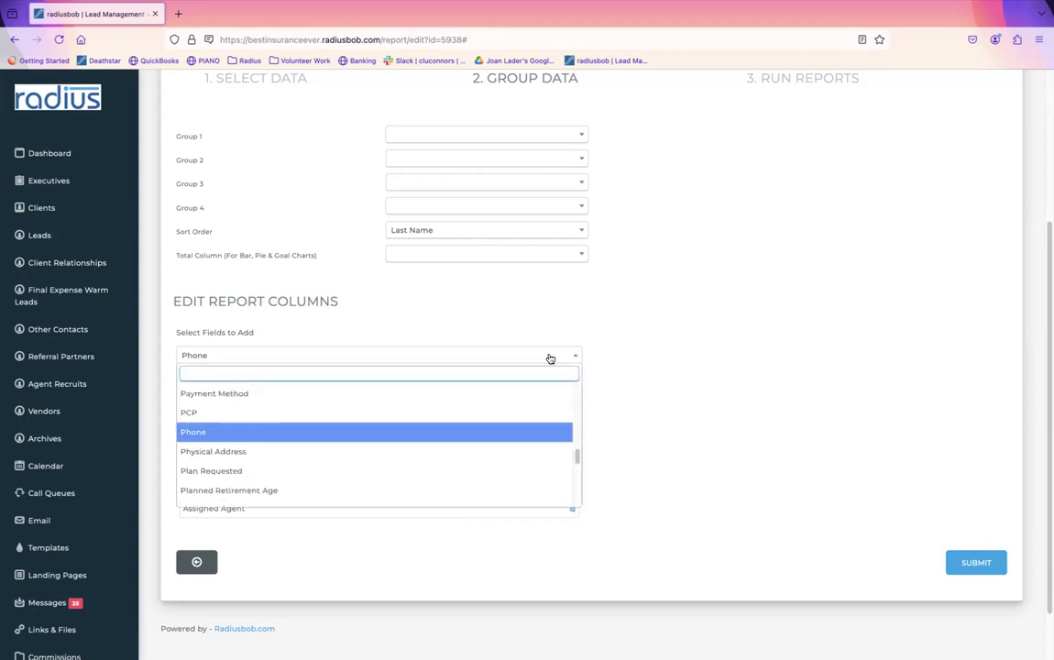
text(coun)
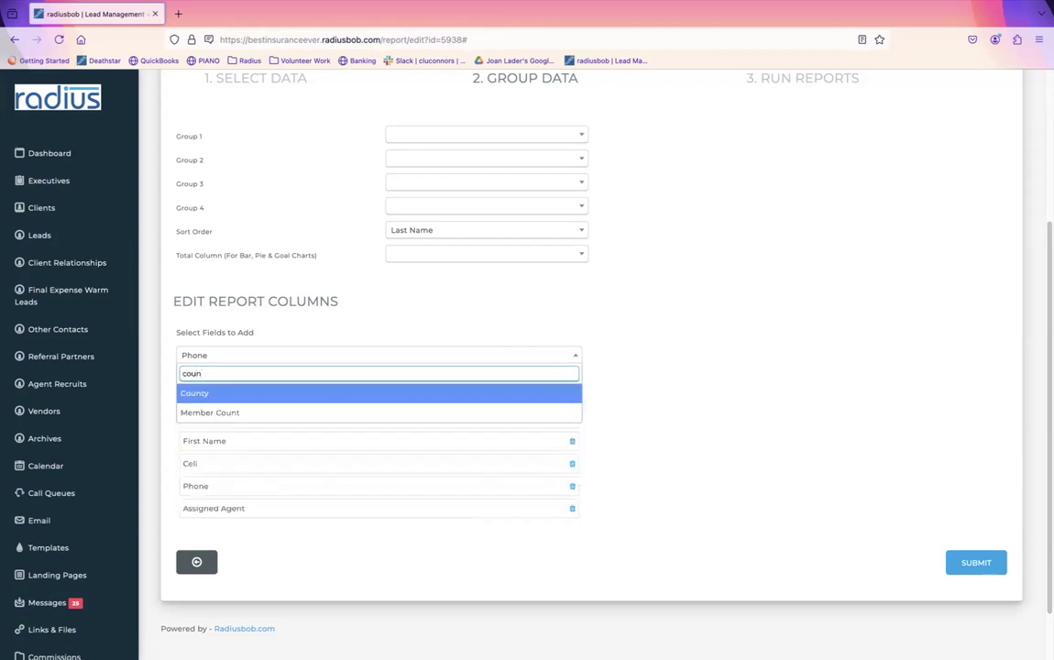
click(513, 399)
drag(357, 538, 357, 507)
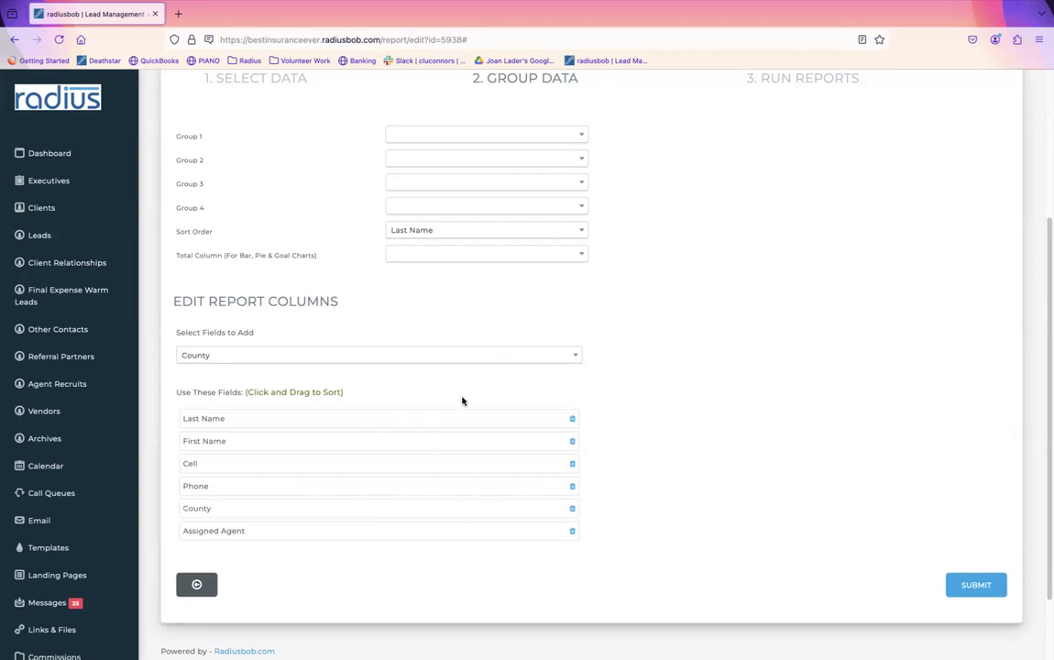
Step: Submit the report settings, run the Aged Lead report, and return to the list
click(974, 584)
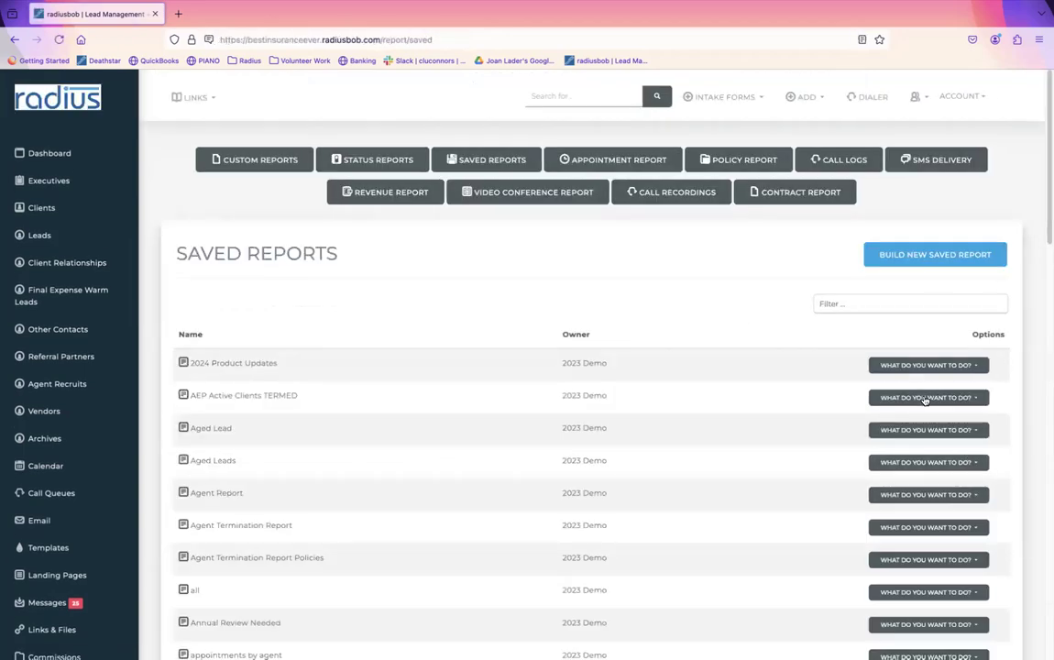
click(953, 433)
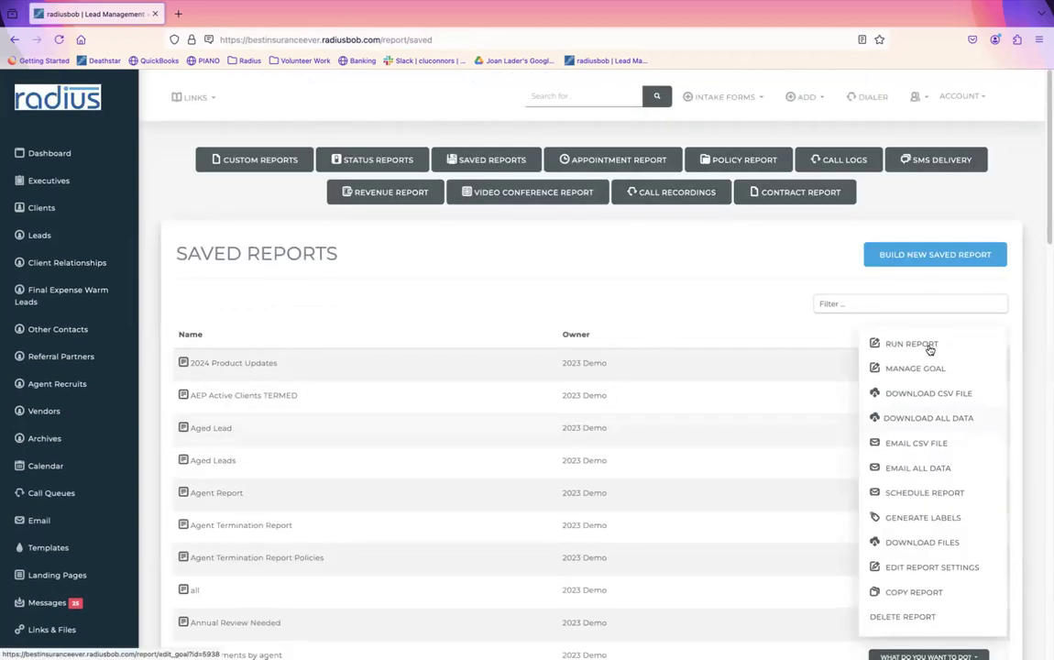
click(882, 342)
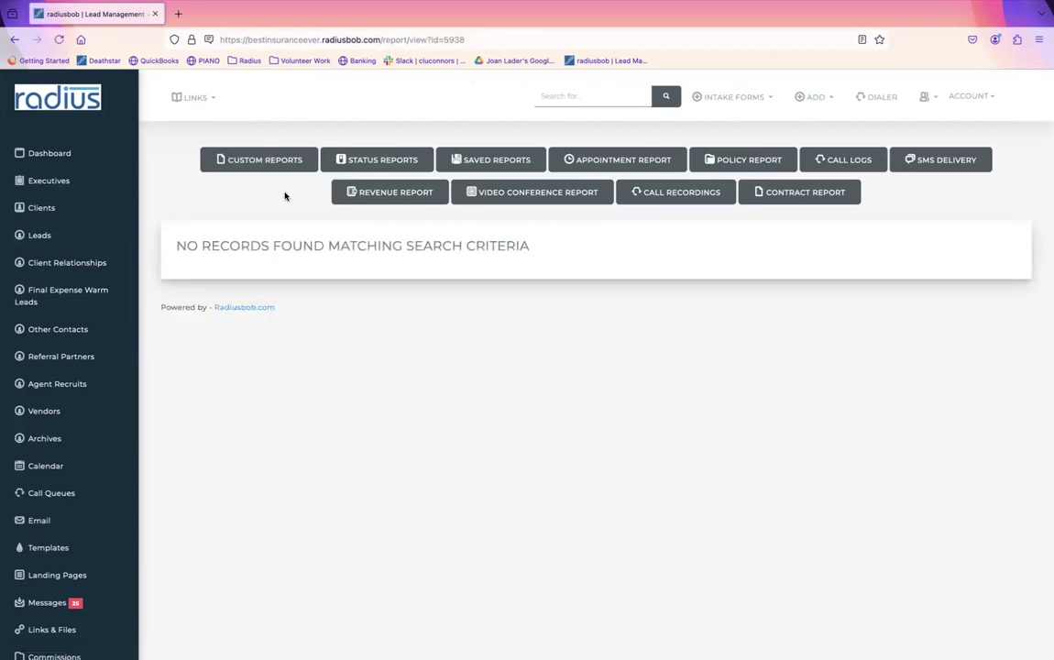
click(15, 40)
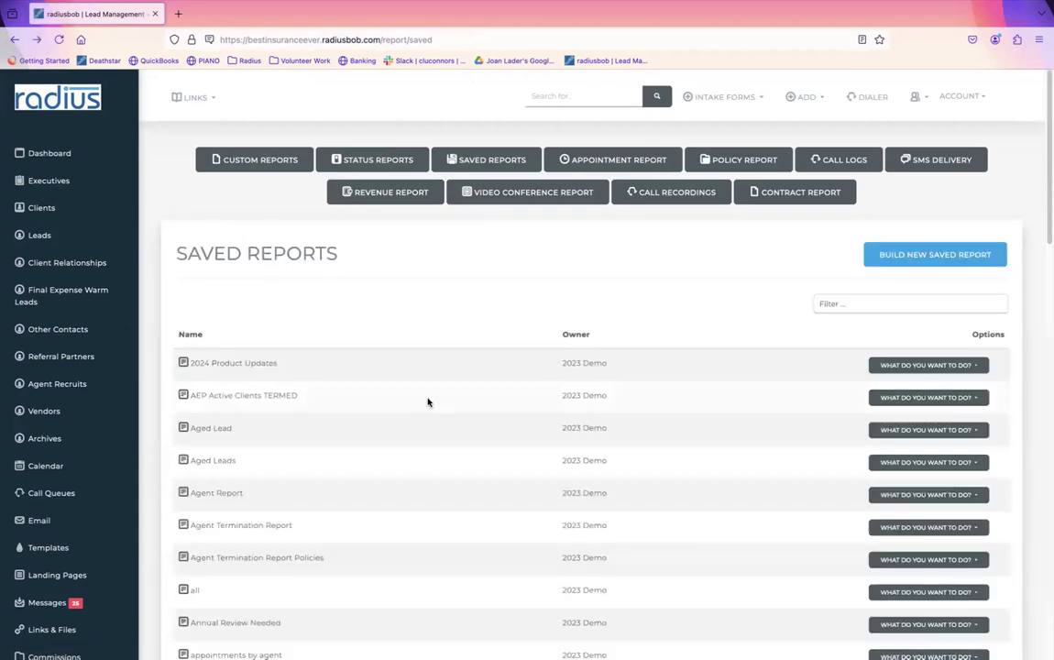
Step: Run the Agent Report and return to the saved reports list
click(935, 497)
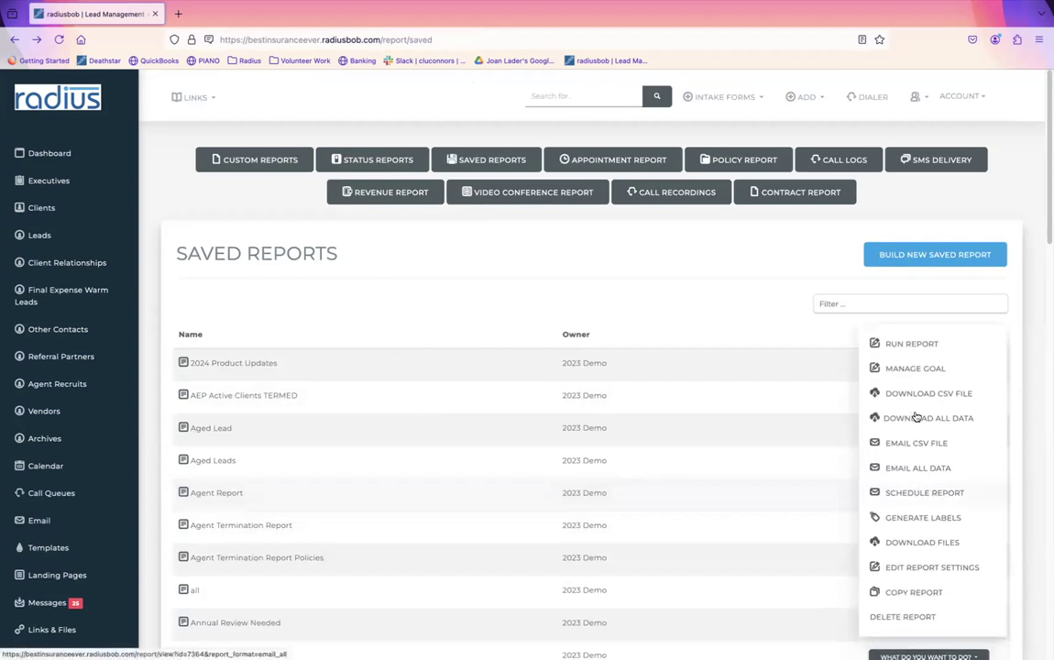
click(907, 275)
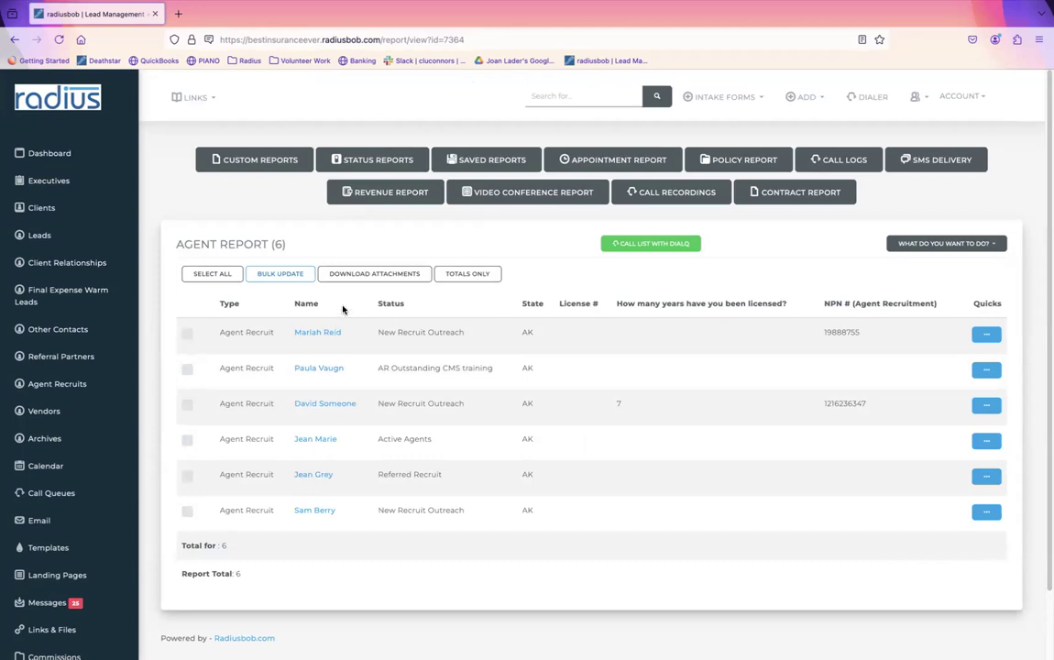
click(15, 40)
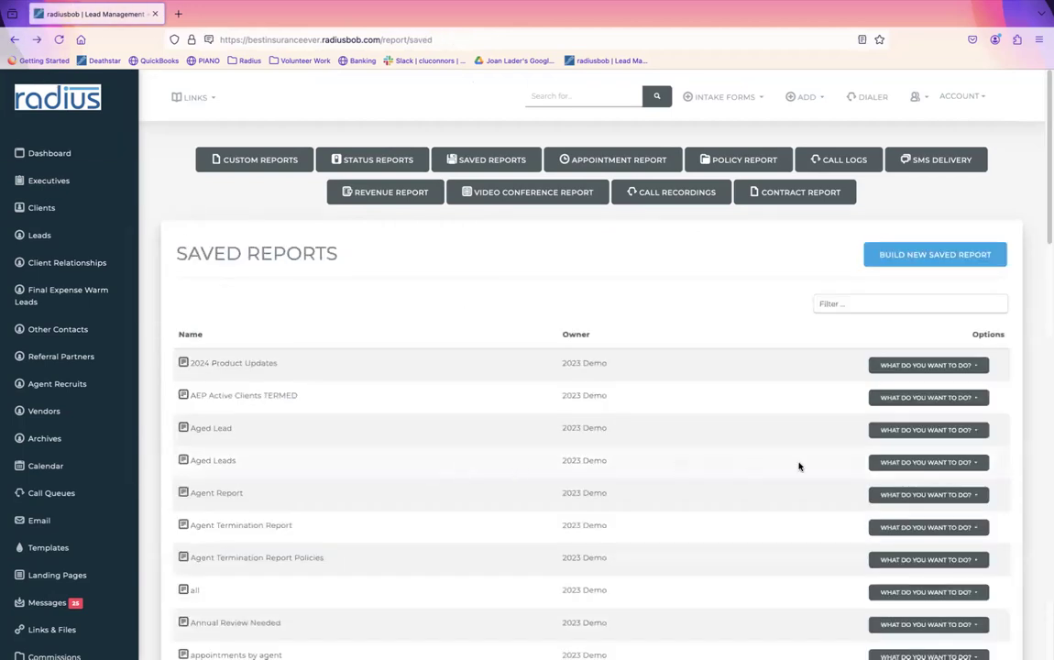
Step: Run the Aged Leads saved report and scroll through its 8 lead results
click(944, 462)
click(902, 346)
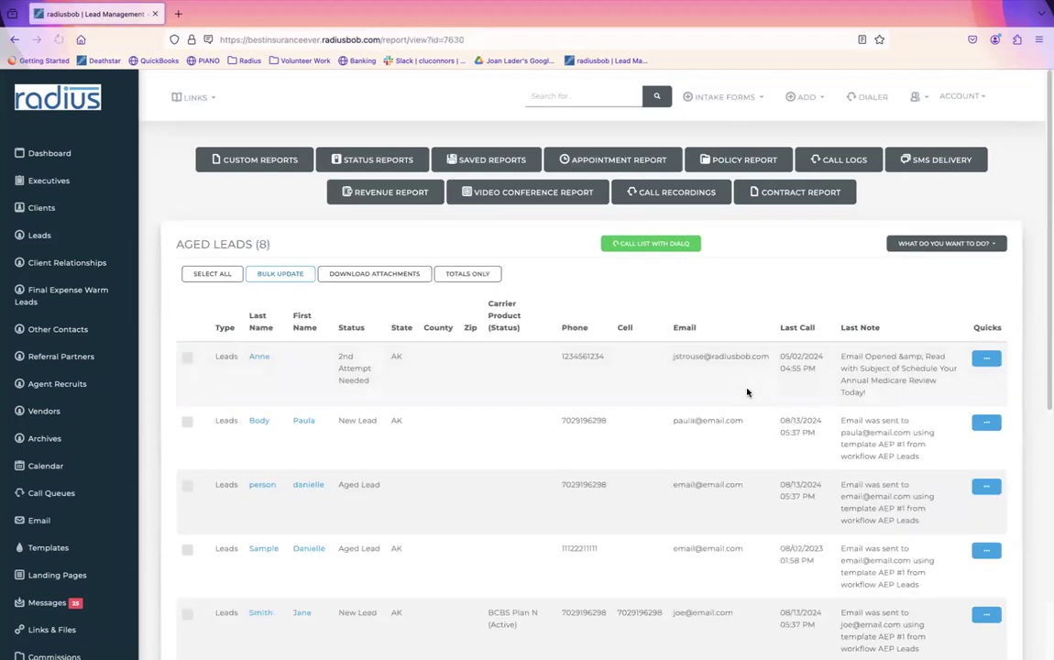
scroll(597, 237, down, 3)
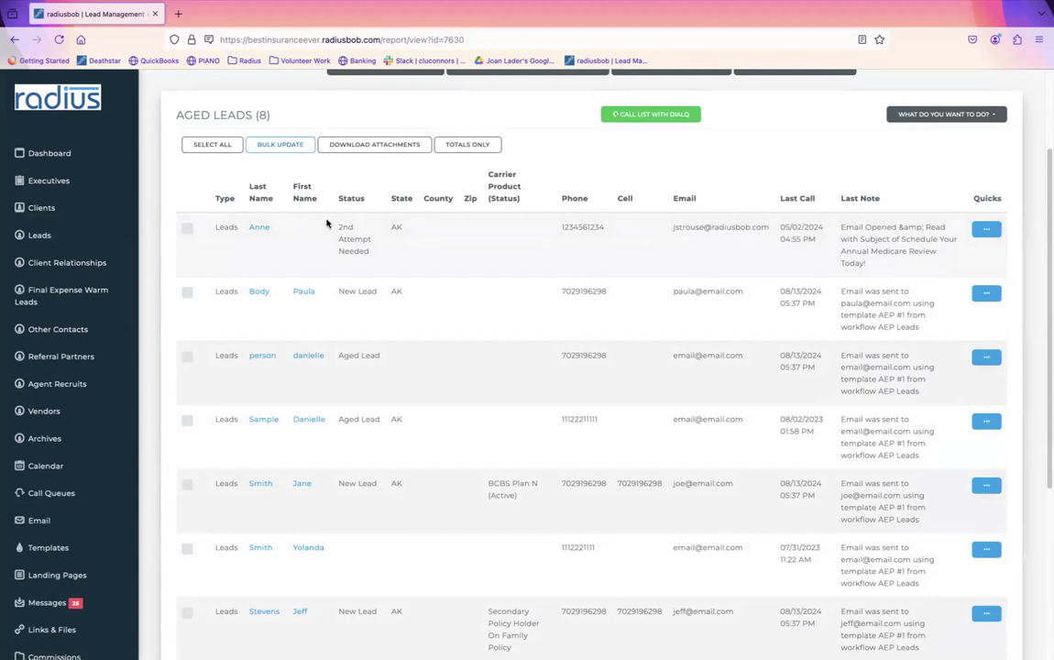
drag(336, 224, 366, 258)
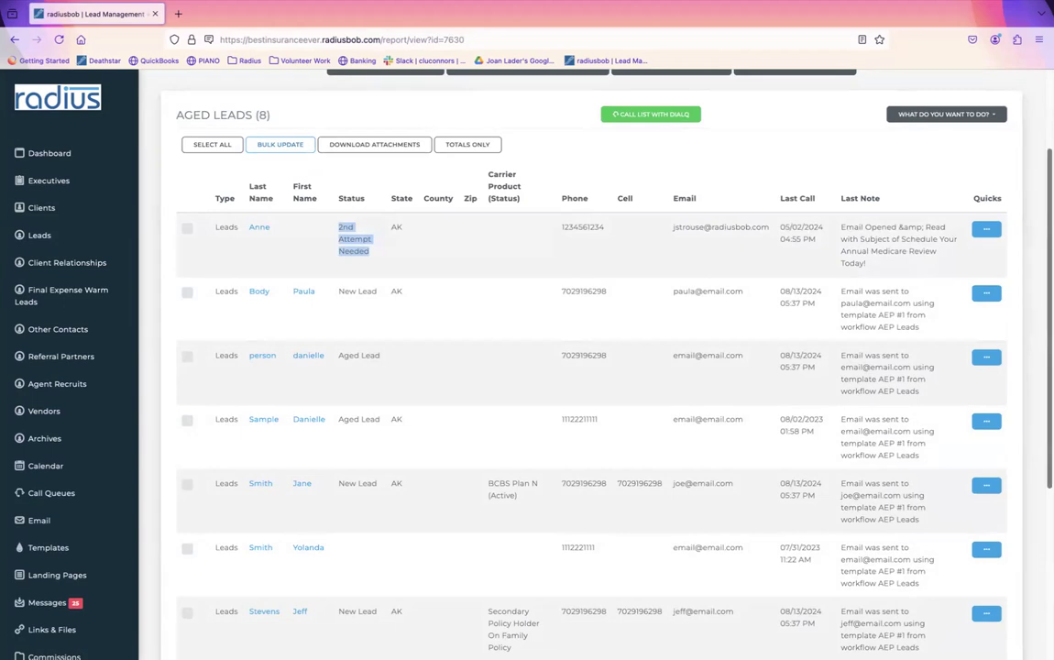
scroll(889, 136, up, 2)
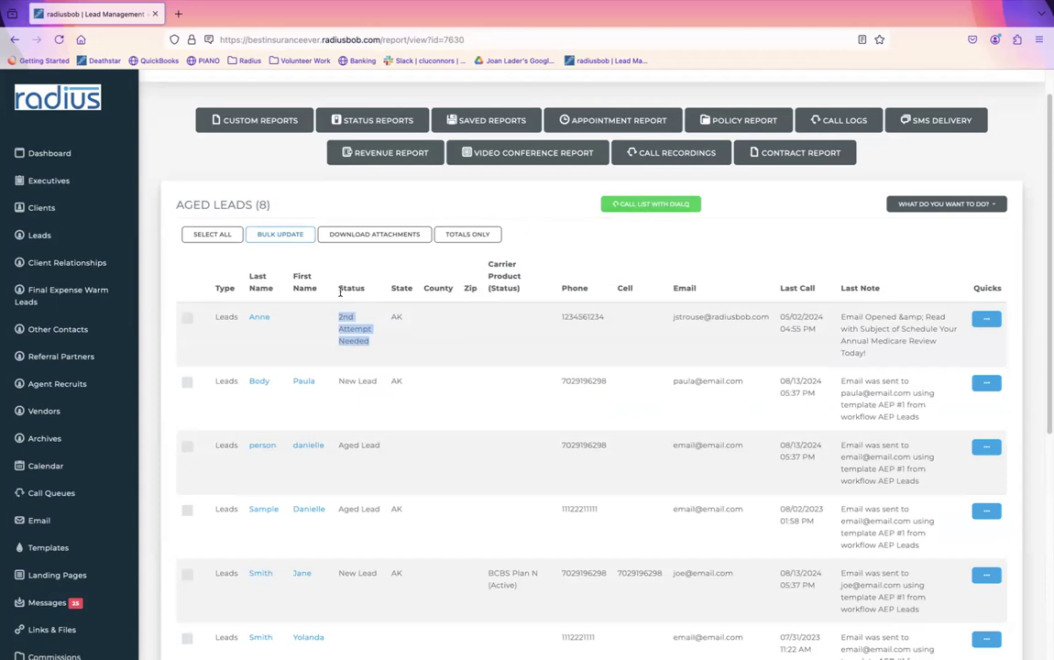
Step: Open the first lead's record, step forward through two more leads, then go to Reports
click(261, 318)
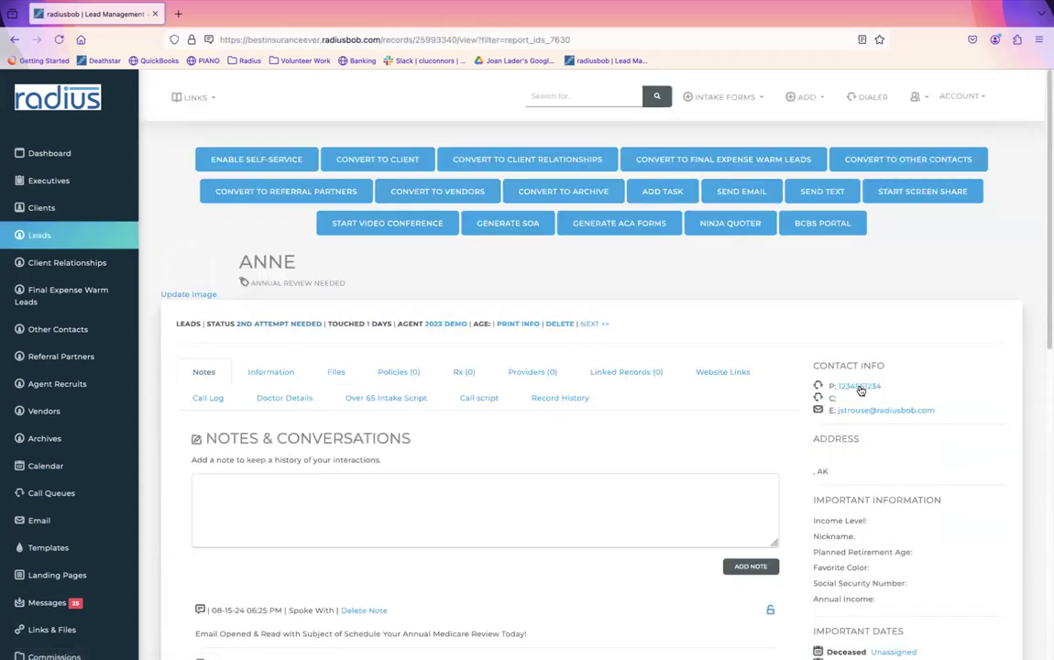
click(594, 324)
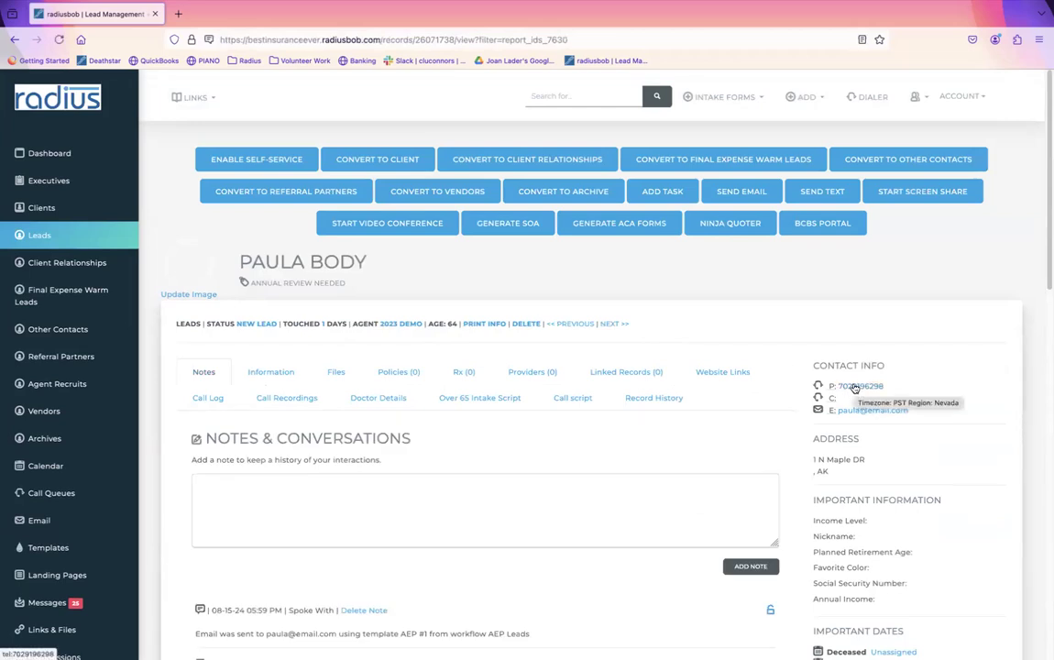
click(614, 323)
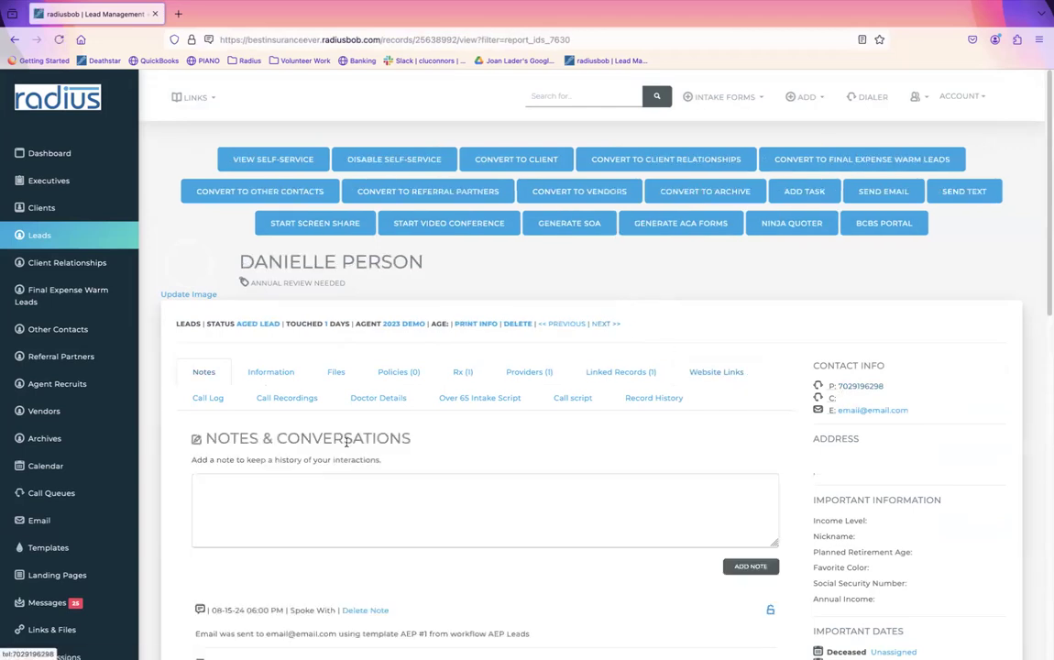
scroll(128, 367, down, 4)
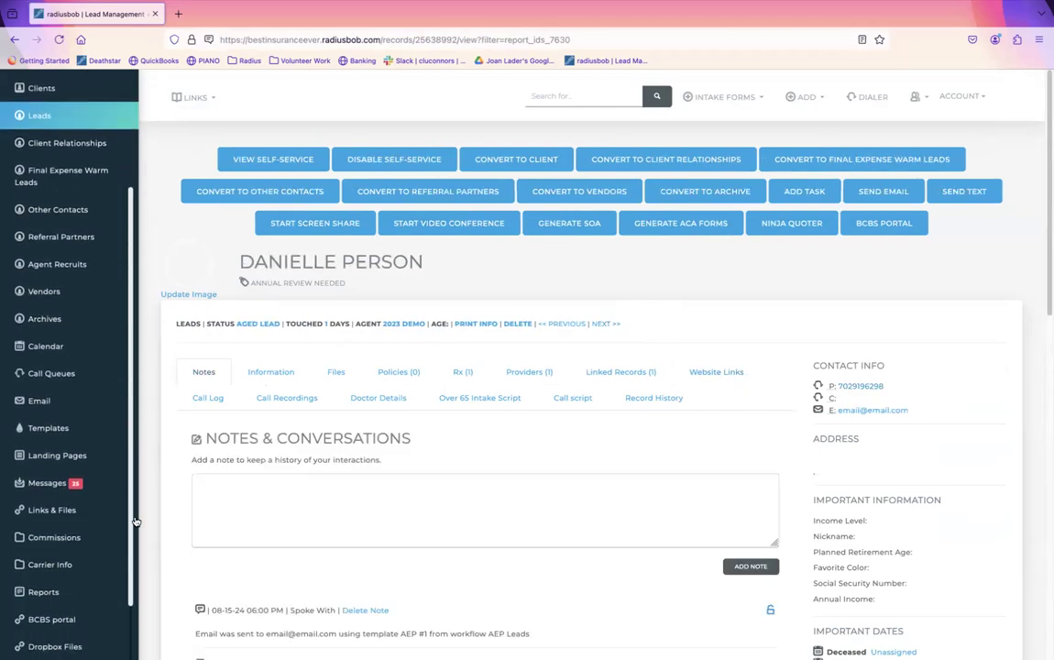
click(46, 544)
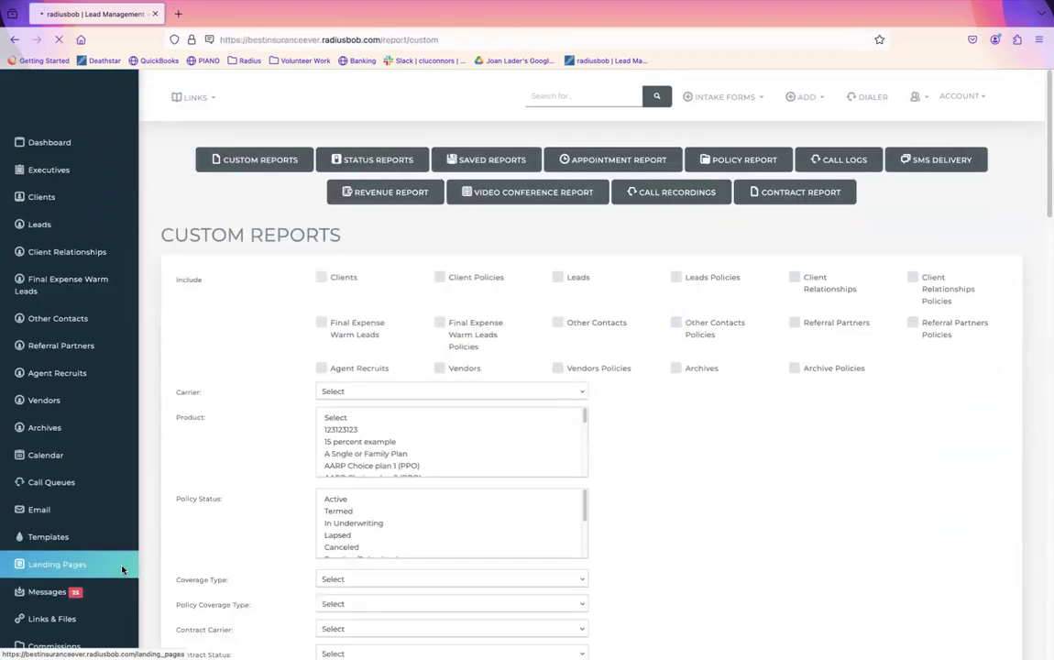
Step: Delete the Aged Lead saved report from the Saved Reports list, confirming with OK
click(499, 169)
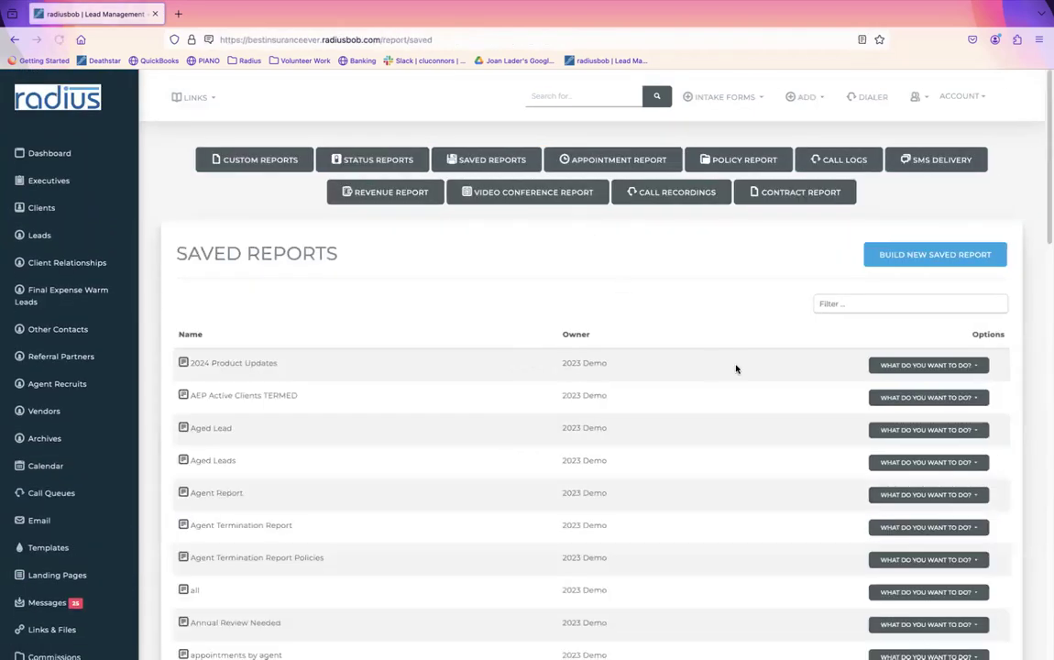
click(975, 433)
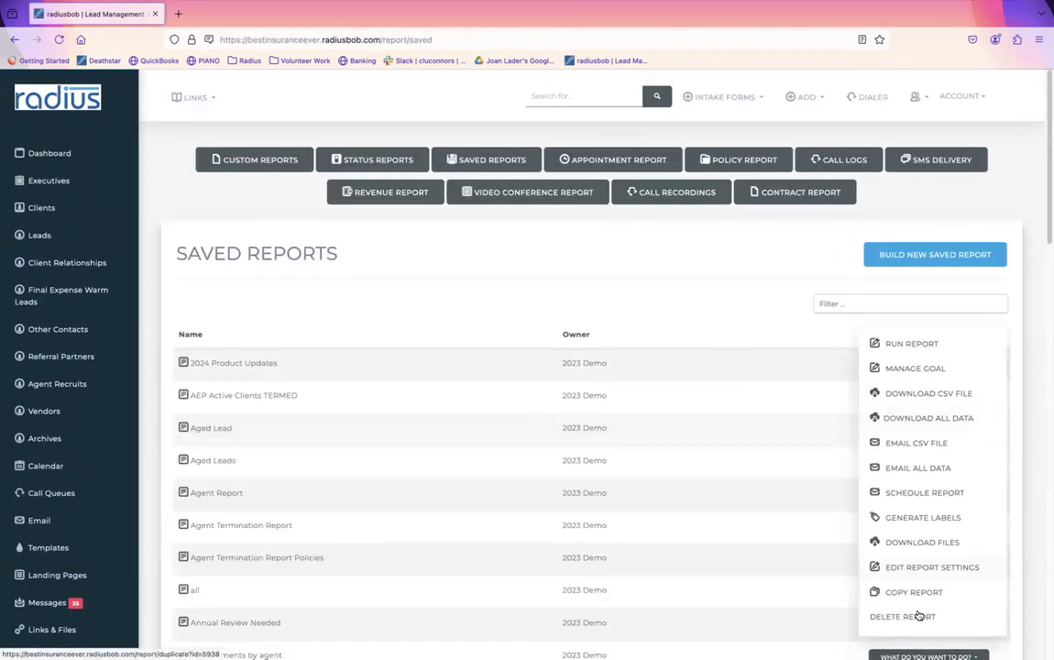
click(911, 616)
click(651, 161)
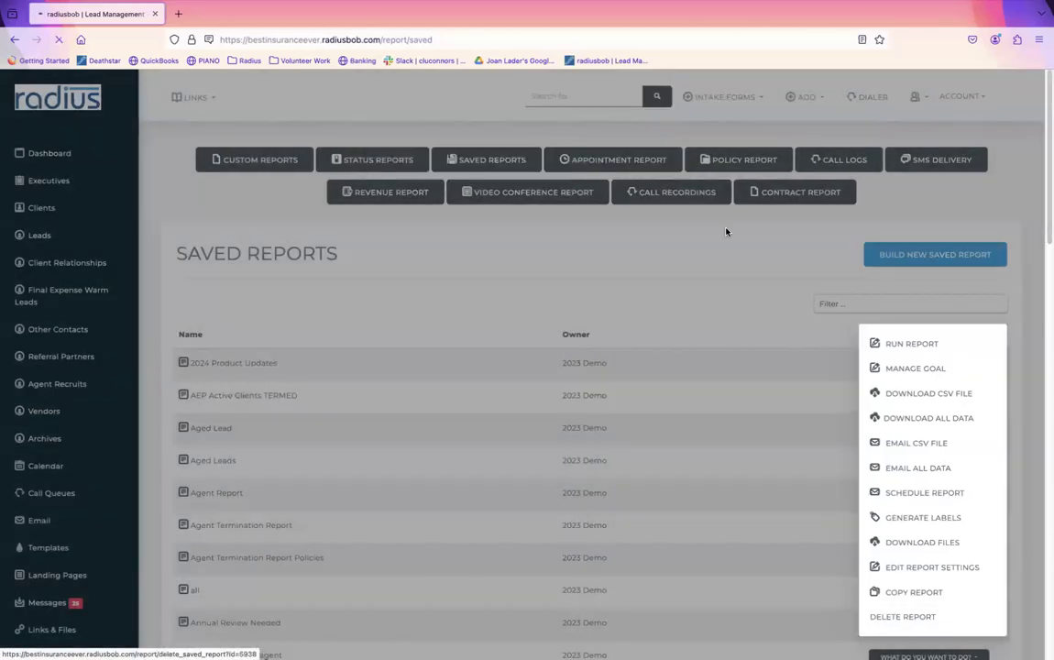
click(907, 429)
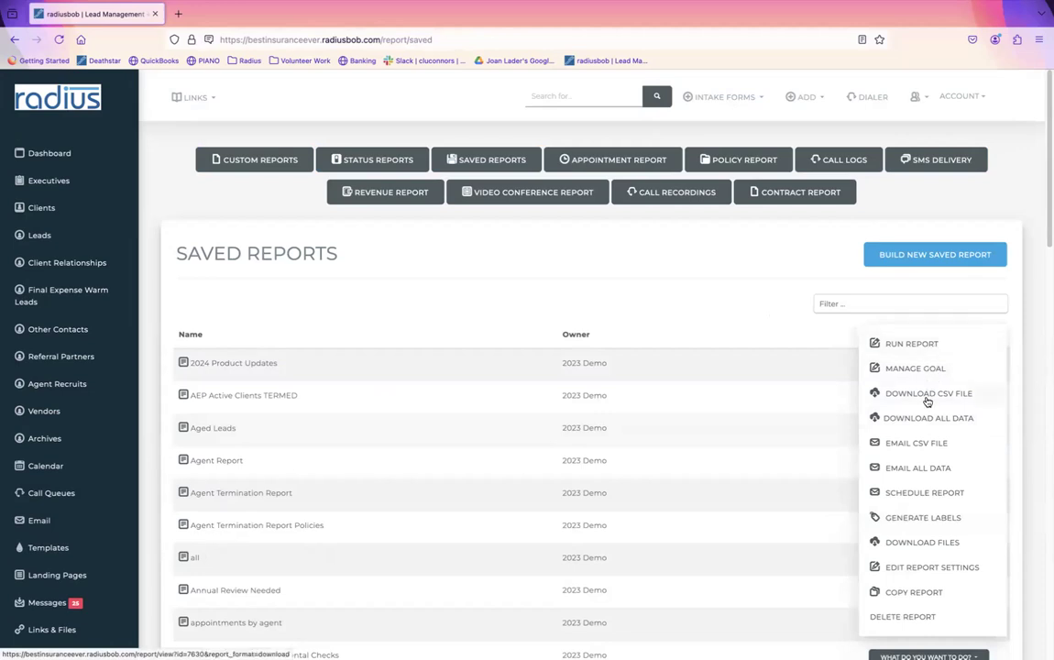
Step: Draft an Aged Leads email schedule with recipient e-mails and First Day of the Month, then back out
click(931, 497)
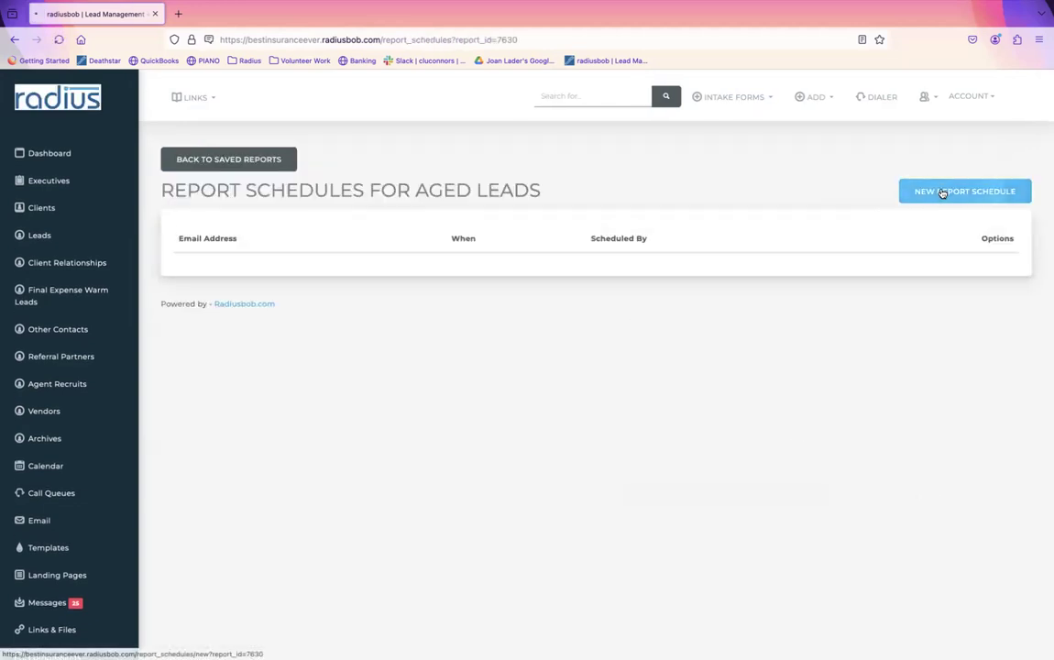
click(942, 192)
click(392, 205)
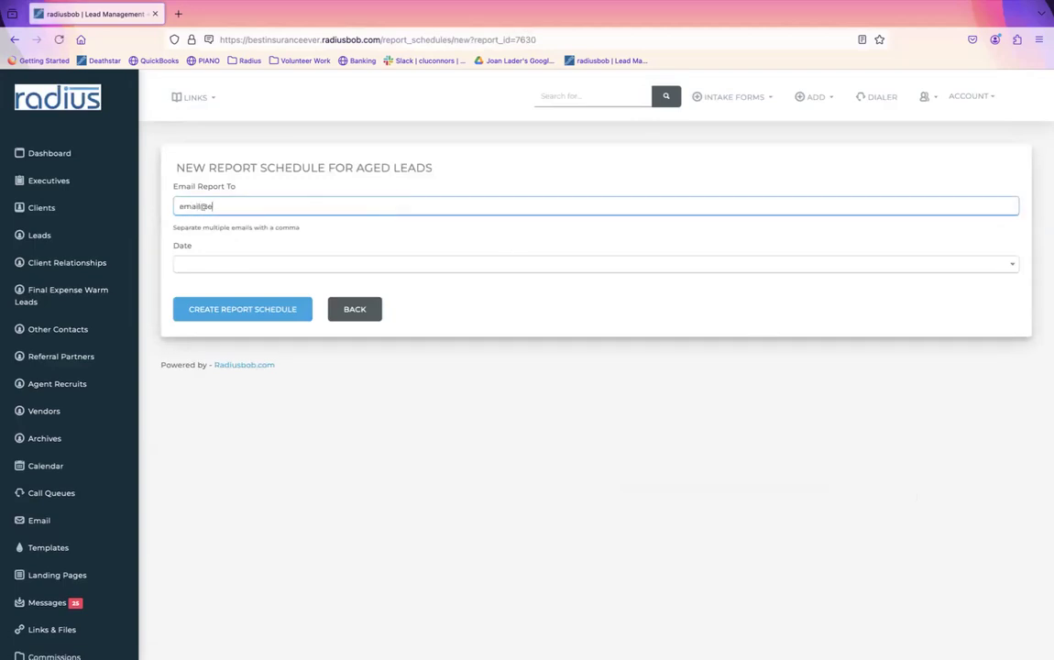
click(204, 265)
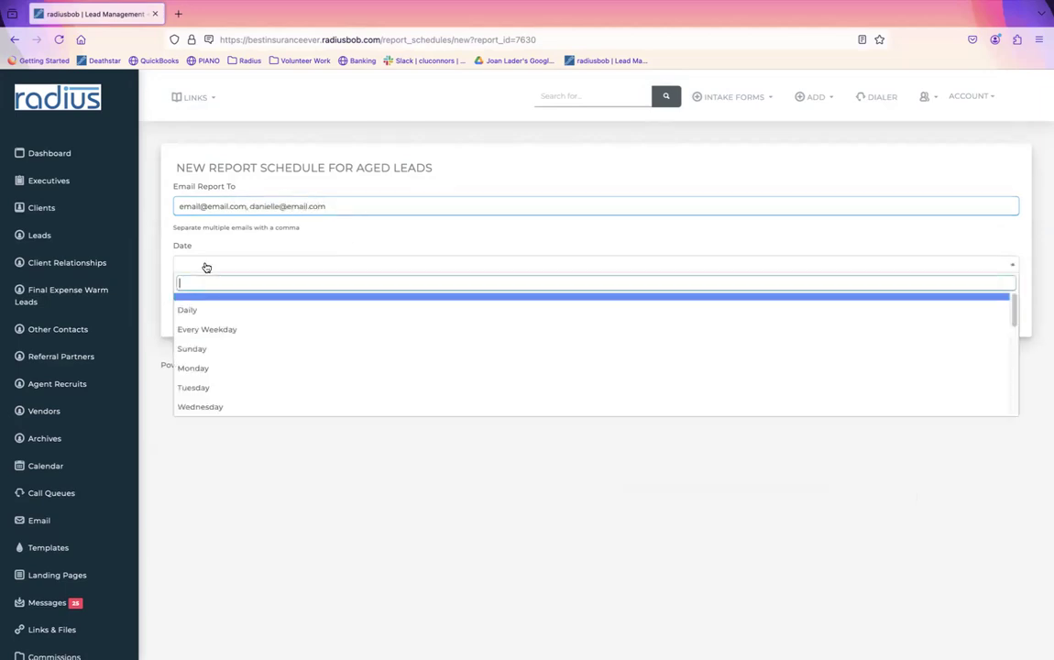
drag(1012, 314, 999, 358)
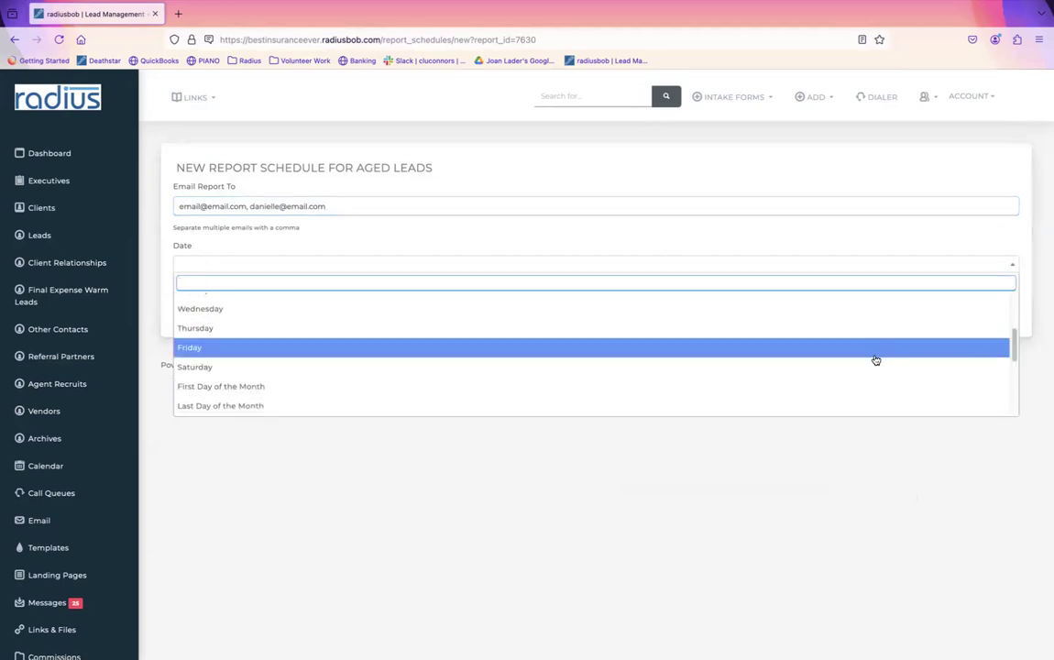
click(882, 383)
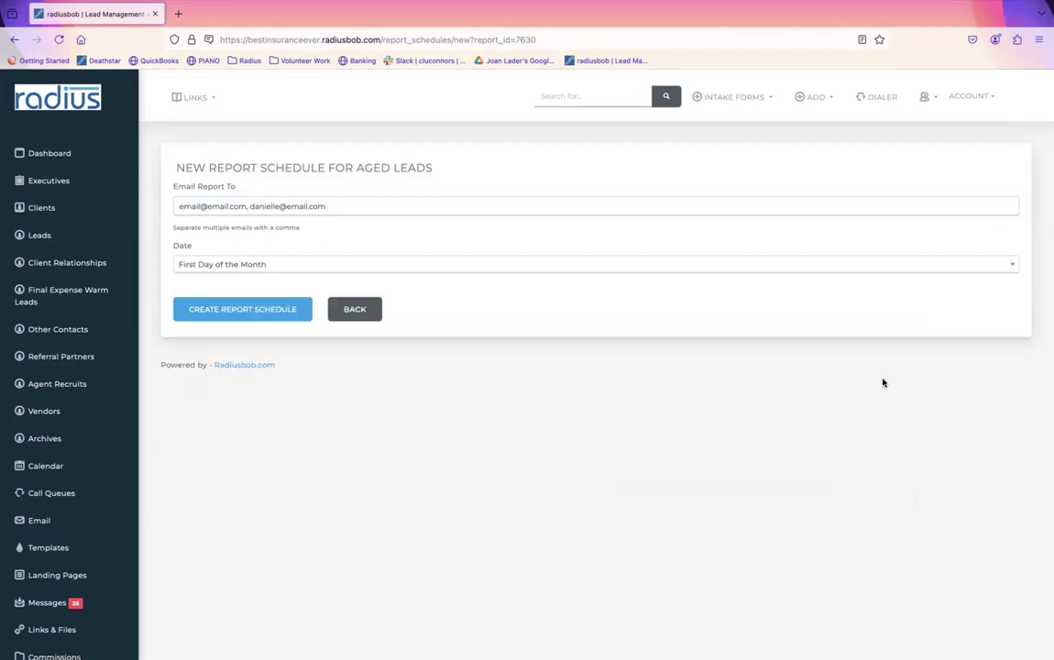
click(361, 310)
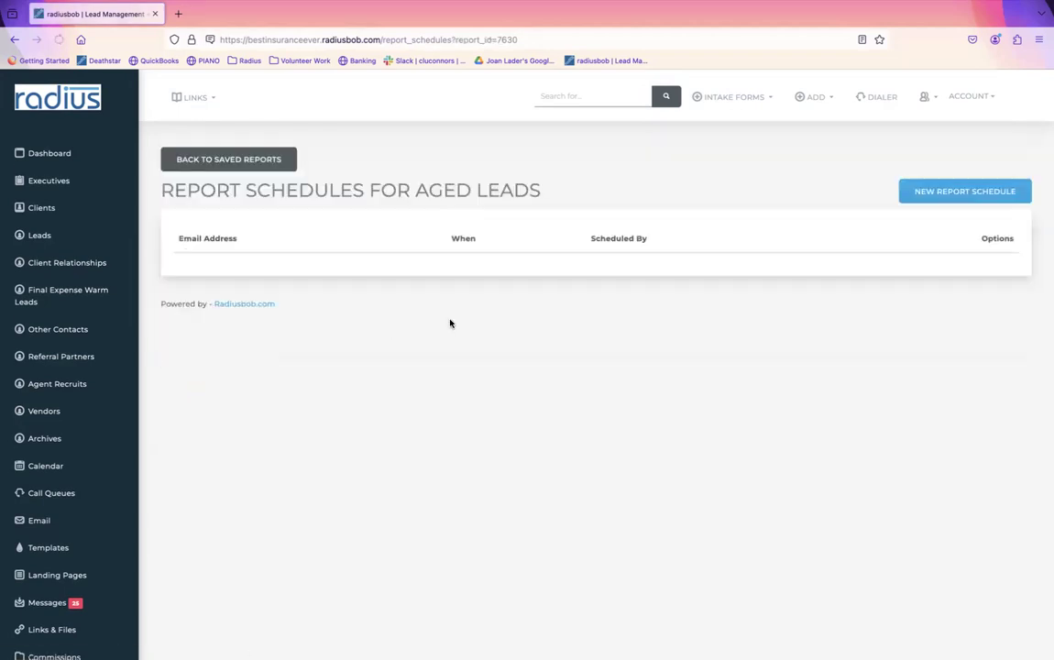
click(266, 160)
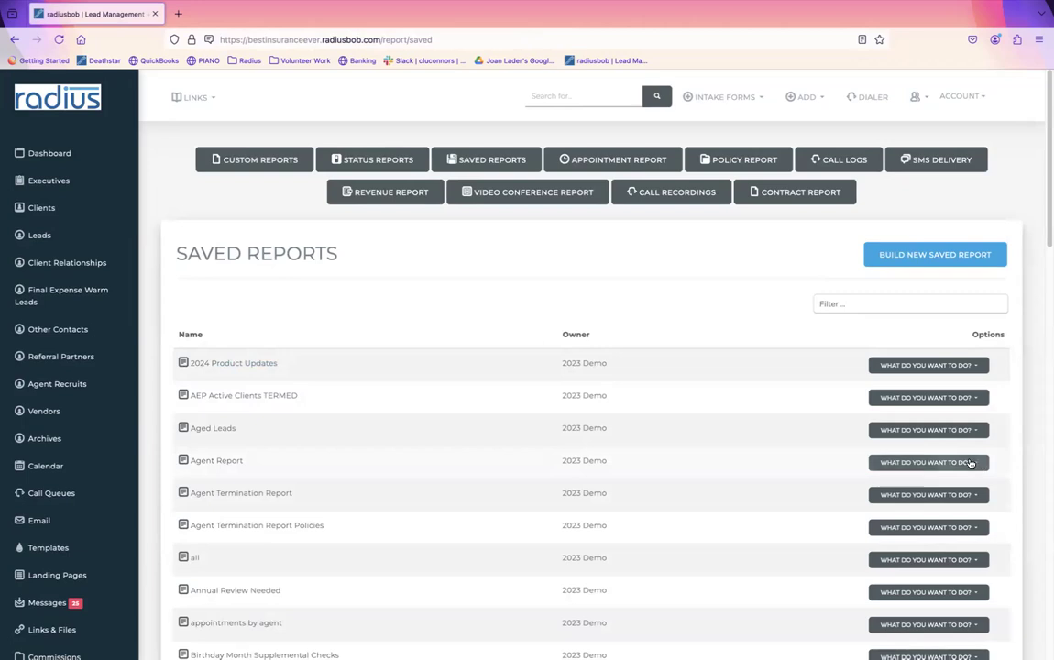
Step: View the Agent Report, select all six recruits, and review Bulk Update statuses without changing anything
click(974, 463)
click(912, 277)
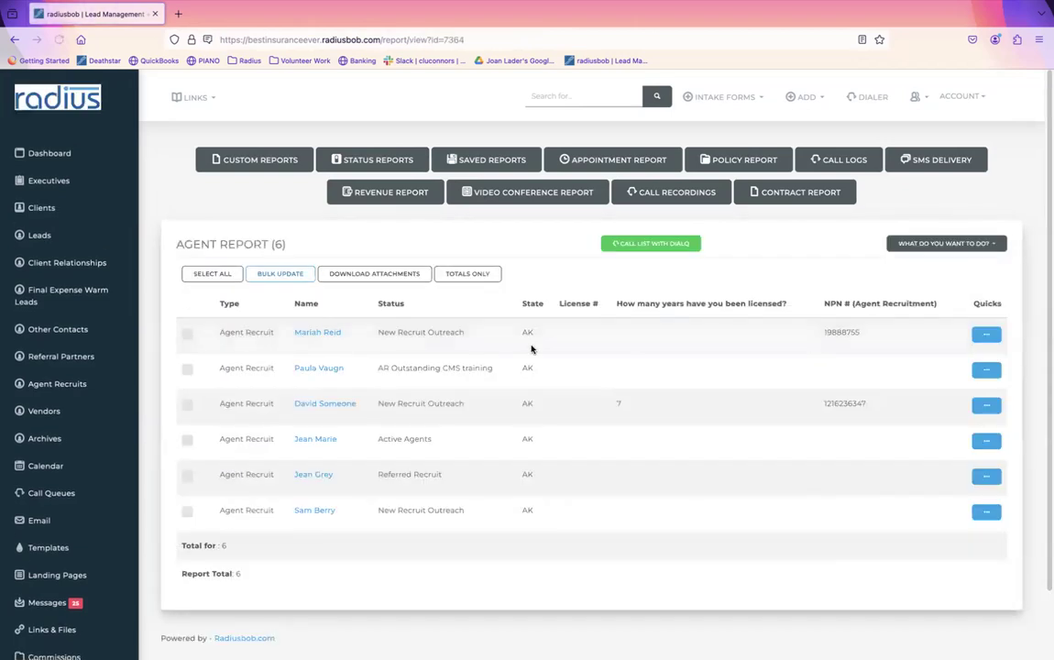
click(213, 274)
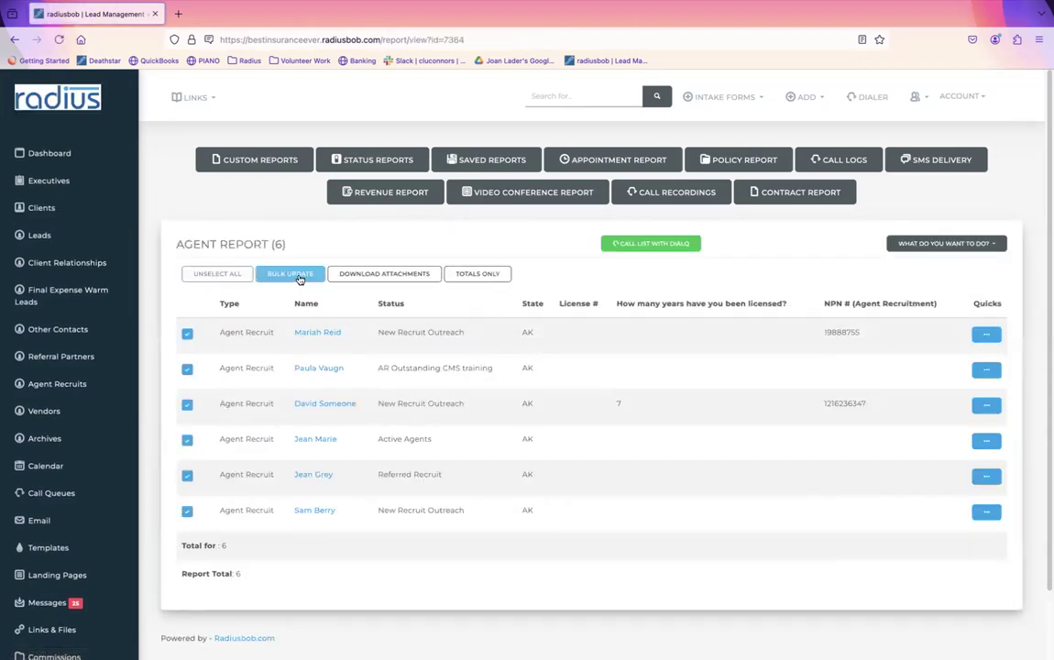
click(292, 273)
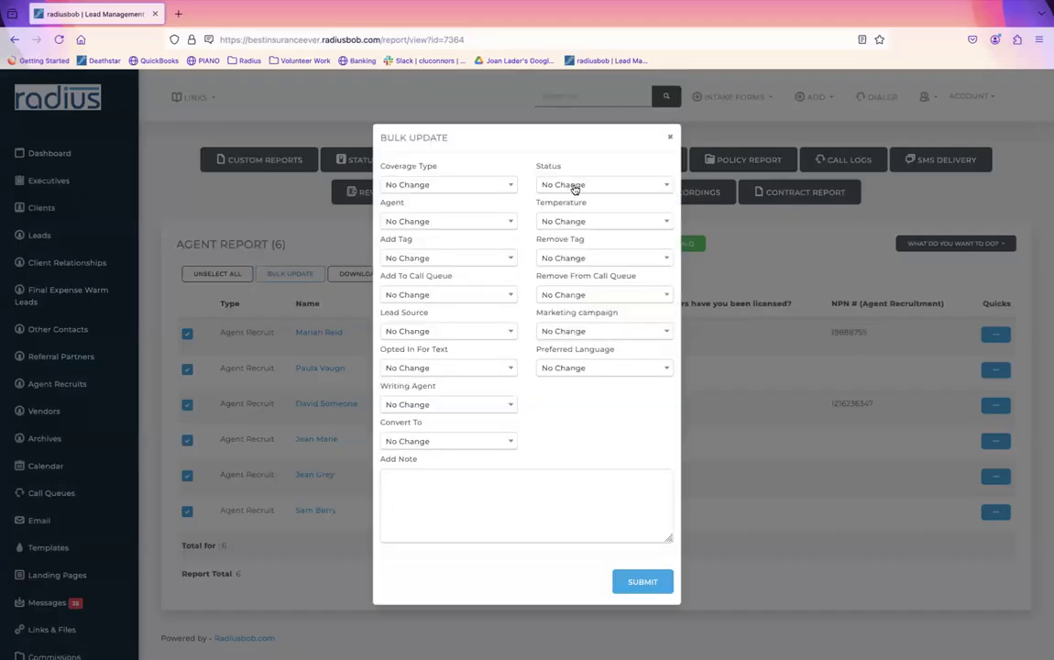
click(566, 185)
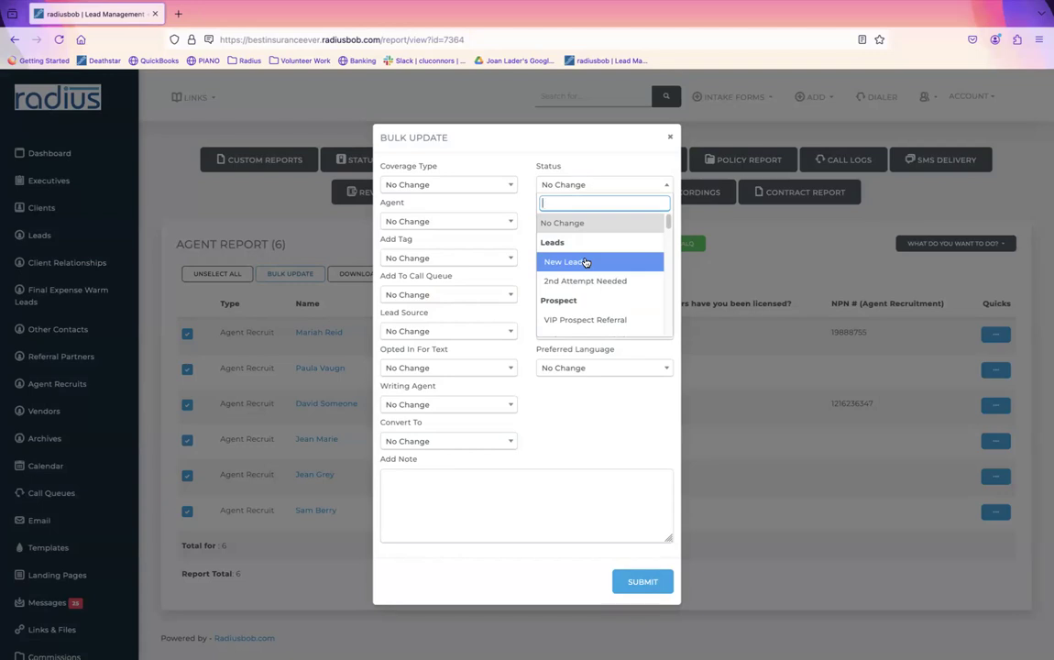
click(670, 137)
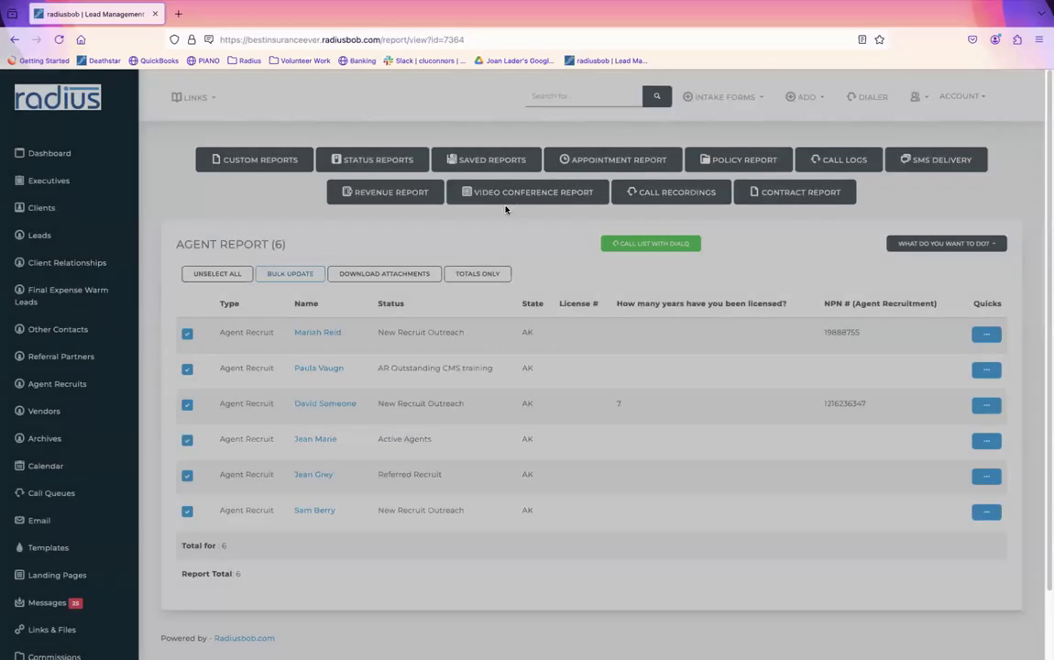
Step: Reselect all six recruits and review the Bulk Update tag options, closing without changes
click(225, 275)
click(225, 275)
click(288, 274)
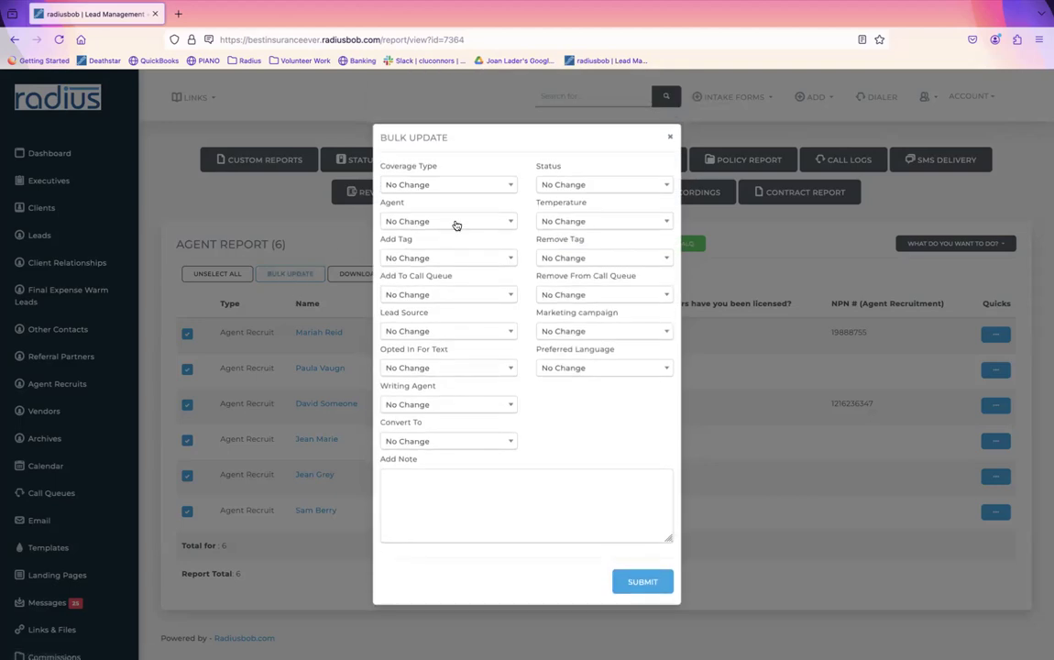
click(462, 259)
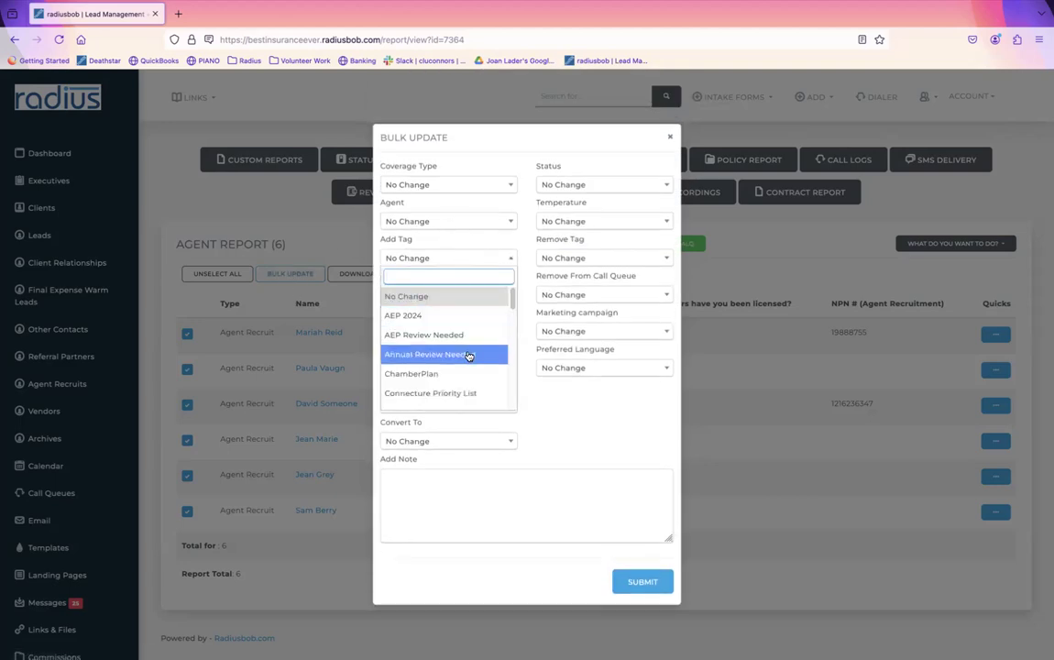
click(670, 138)
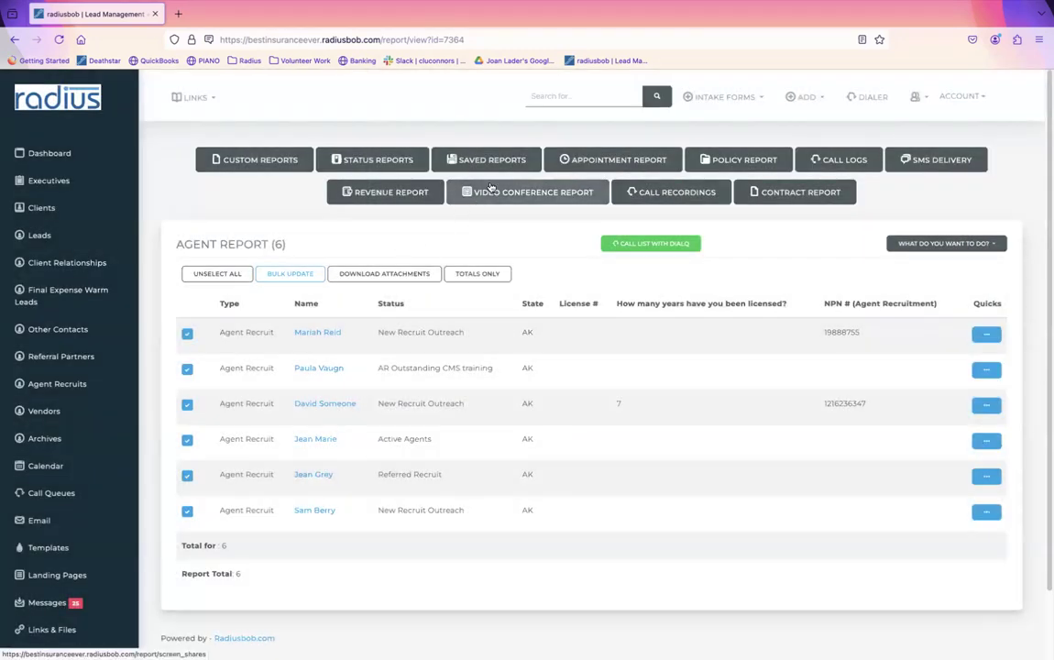
Step: Open a blank New Saved Report form, look it over, and go back unfilled
click(506, 162)
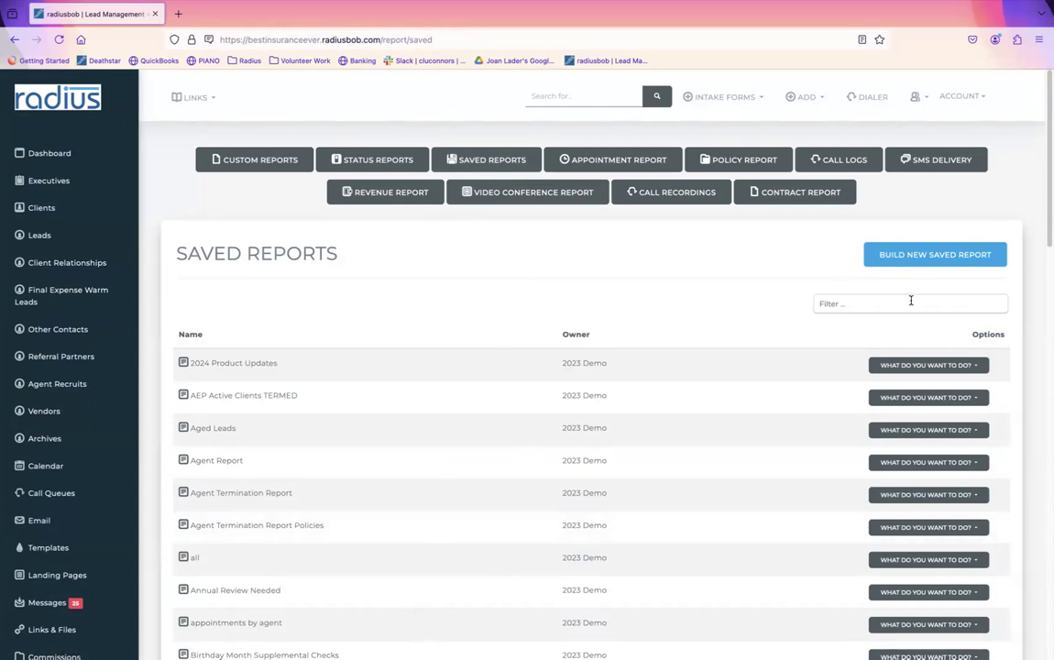
click(943, 254)
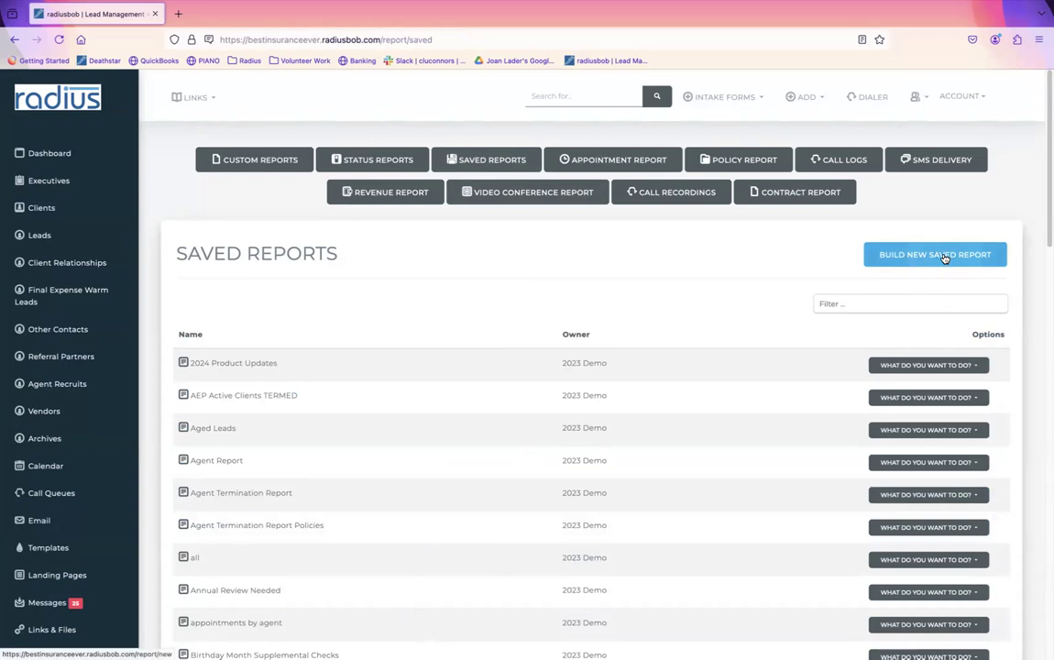
click(497, 349)
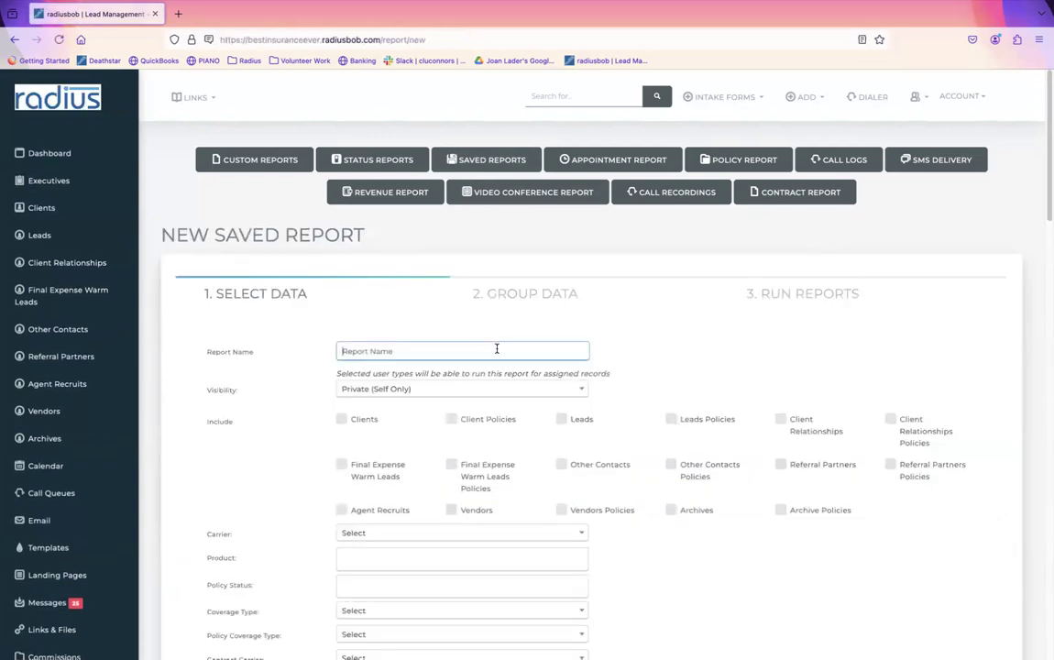
scroll(586, 367, down, 3)
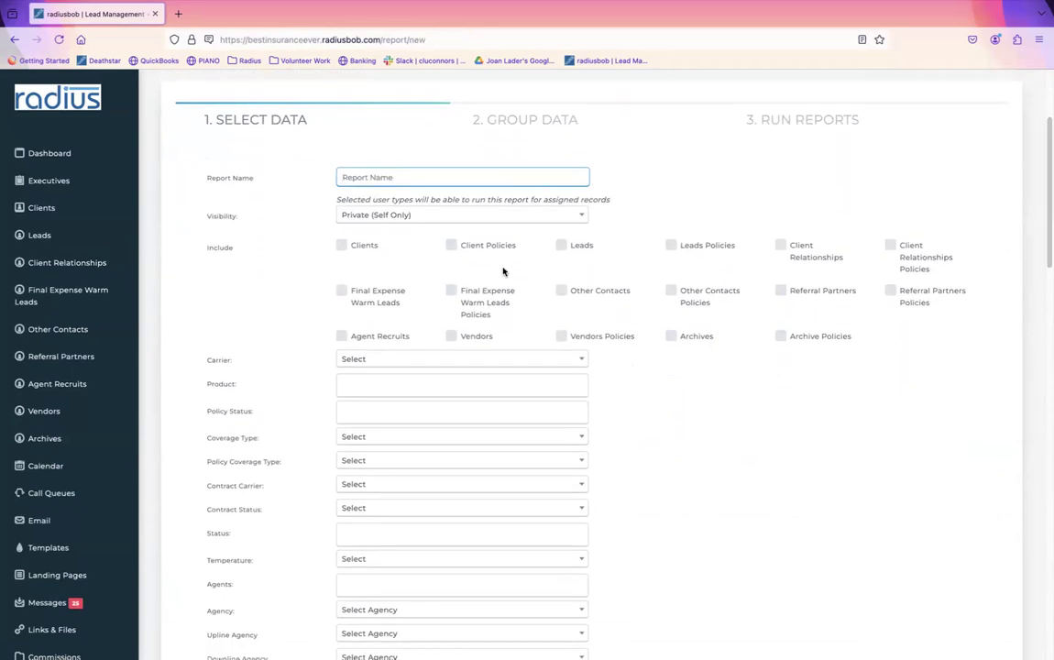
click(13, 41)
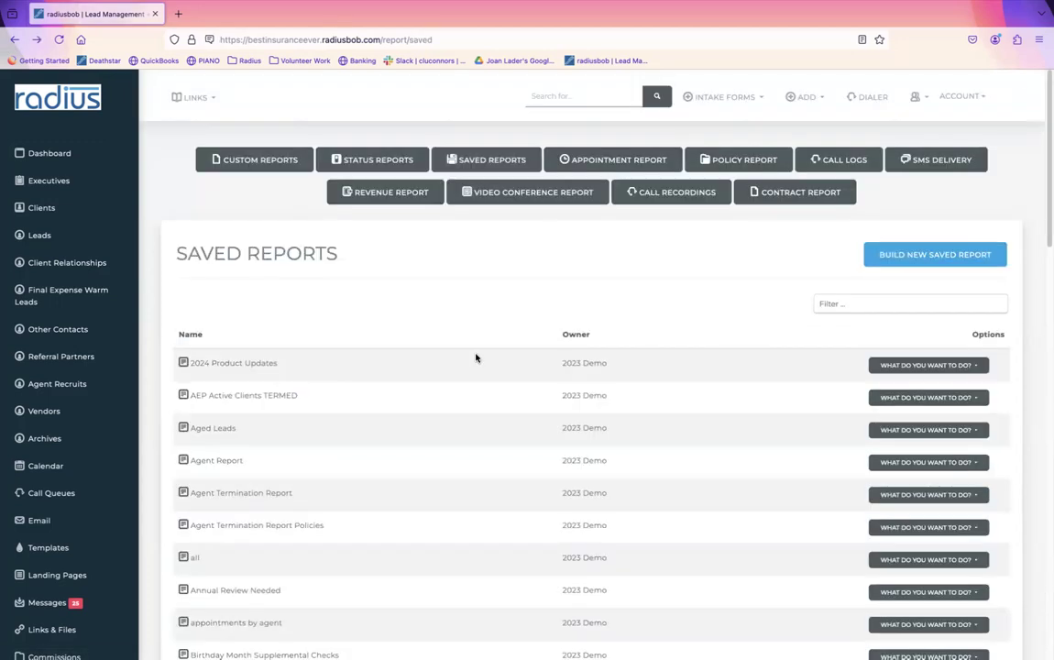
Step: Filter saved reports by 'weekl' and delete the first Weekly Sales Report
click(942, 306)
text(weekl)
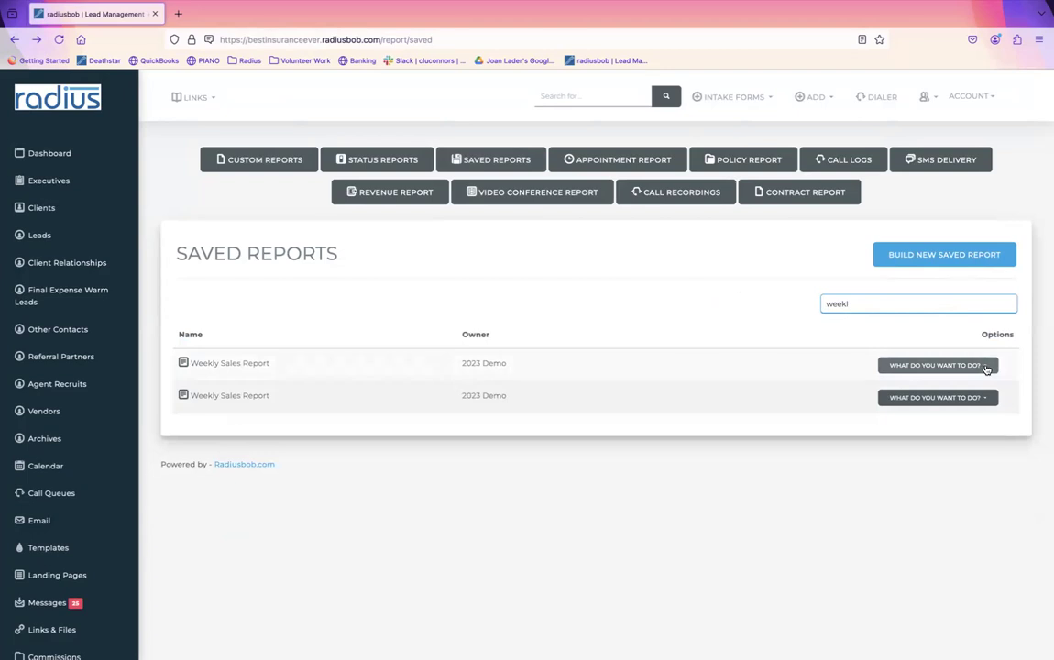
click(960, 366)
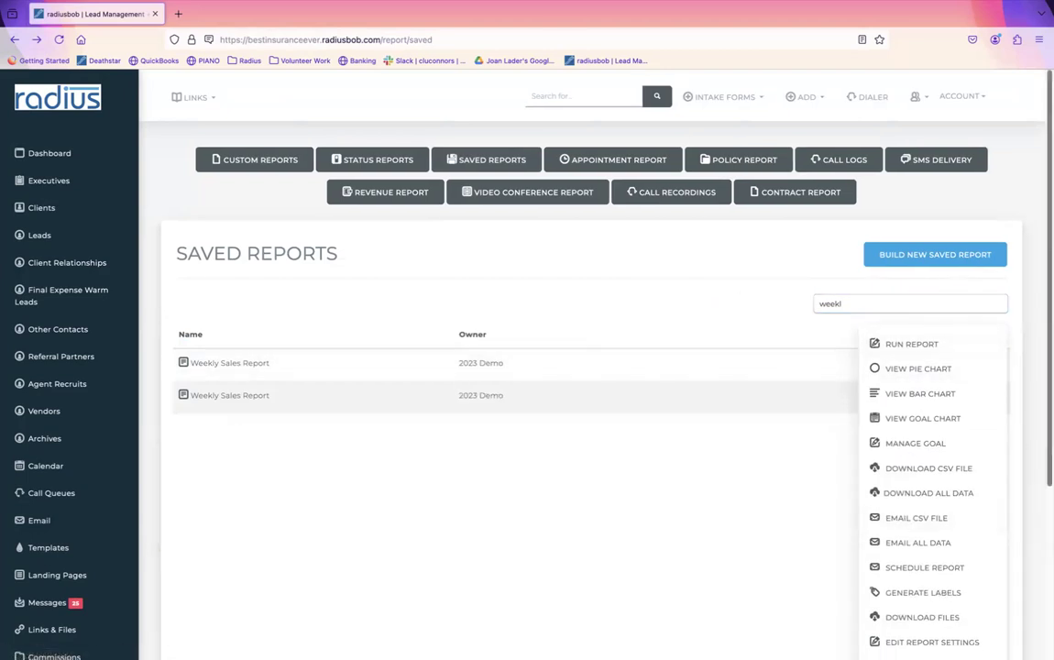
scroll(1025, 513, down, 3)
click(935, 546)
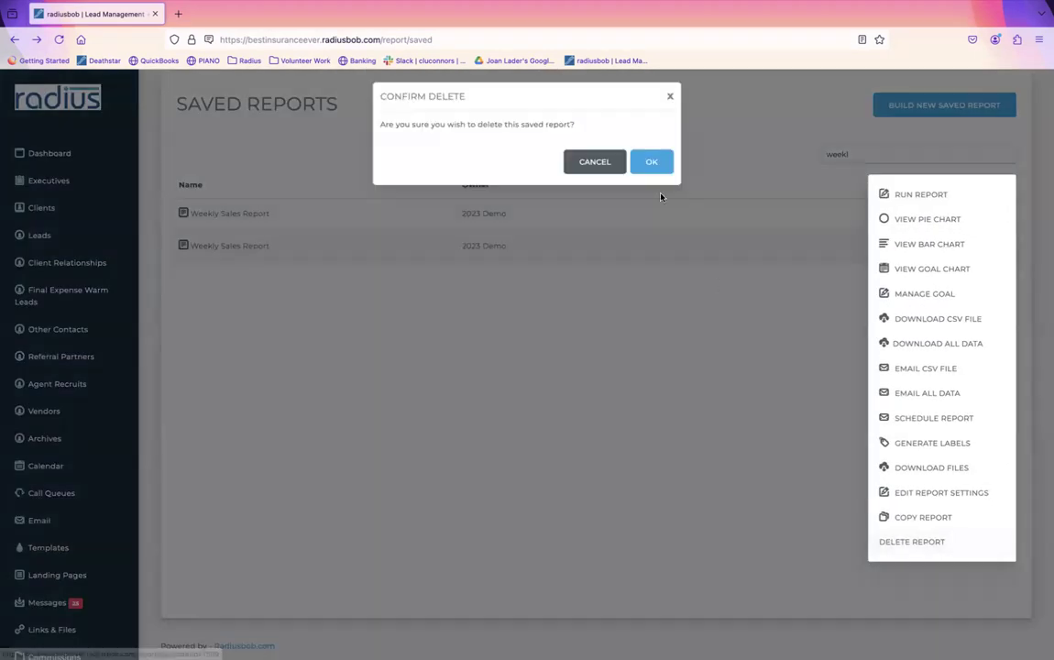
click(652, 163)
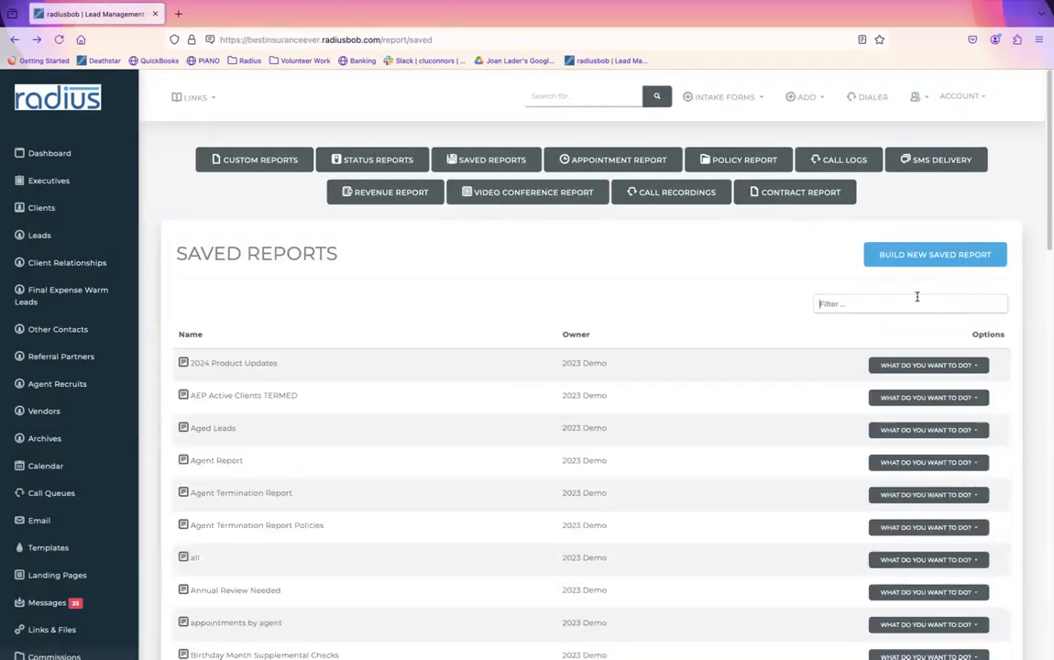
Step: Filter by 'weekl' again and delete the remaining Weekly Sales Report
click(916, 300)
text(weekl)
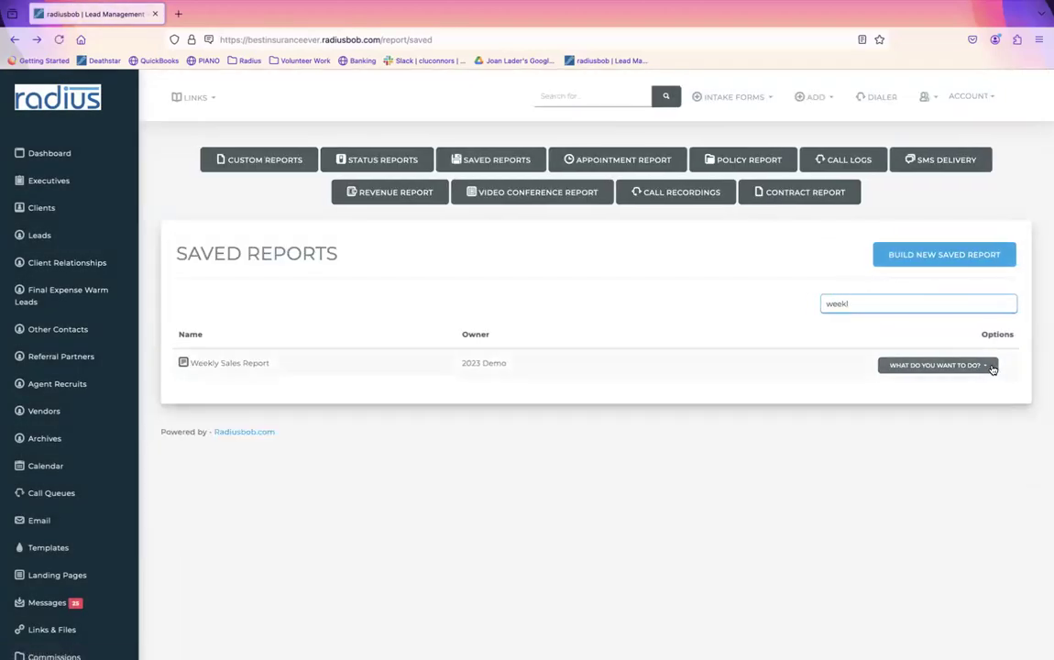
click(937, 364)
scroll(862, 514, down, 3)
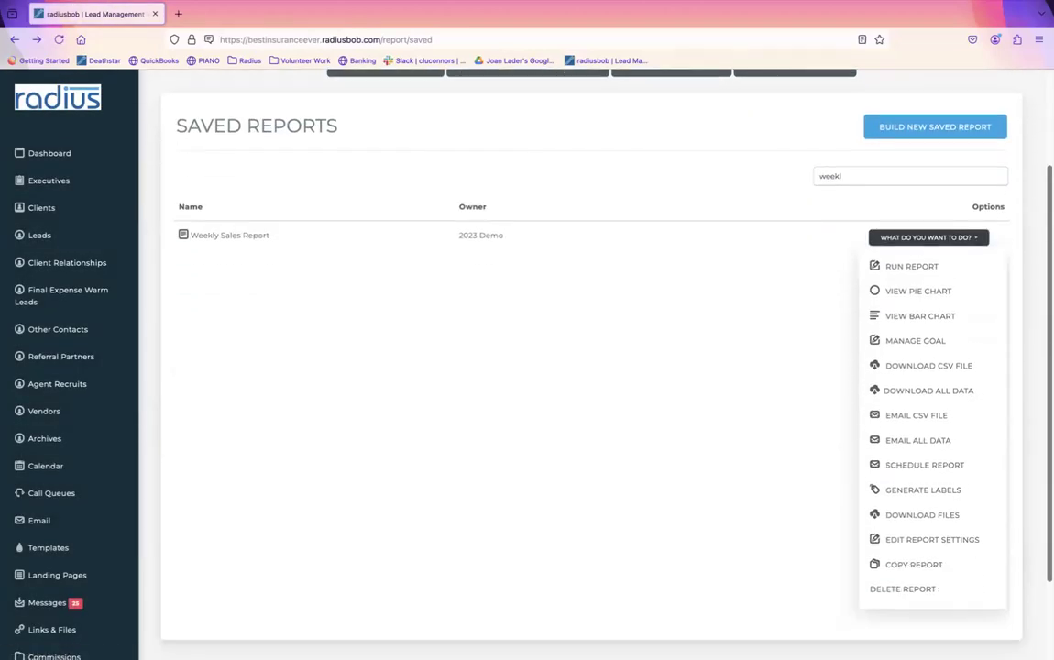
click(866, 587)
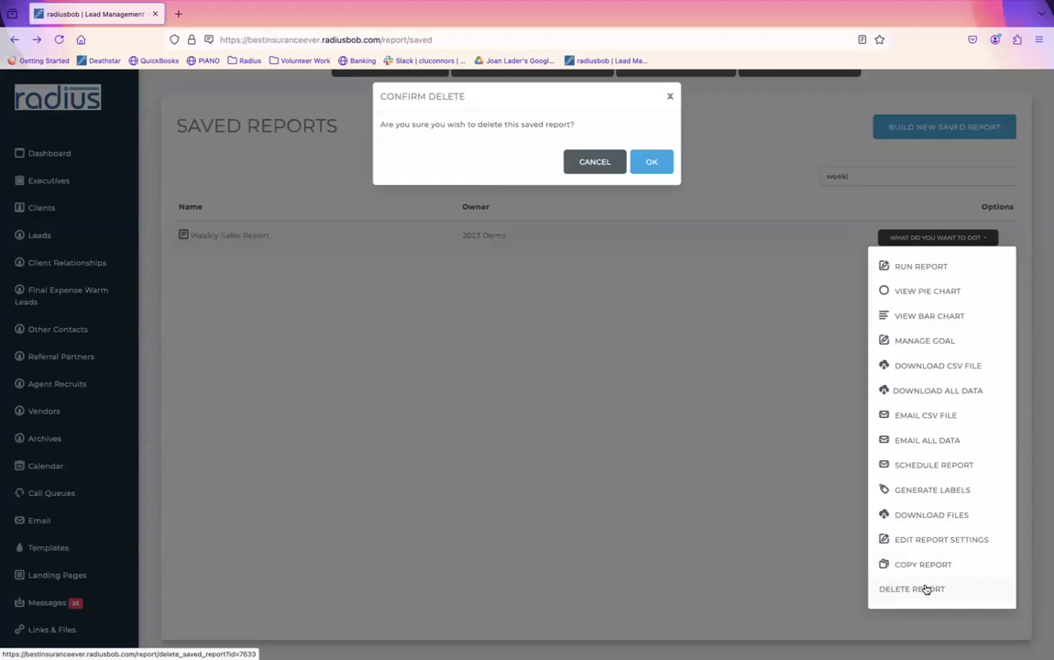
click(650, 161)
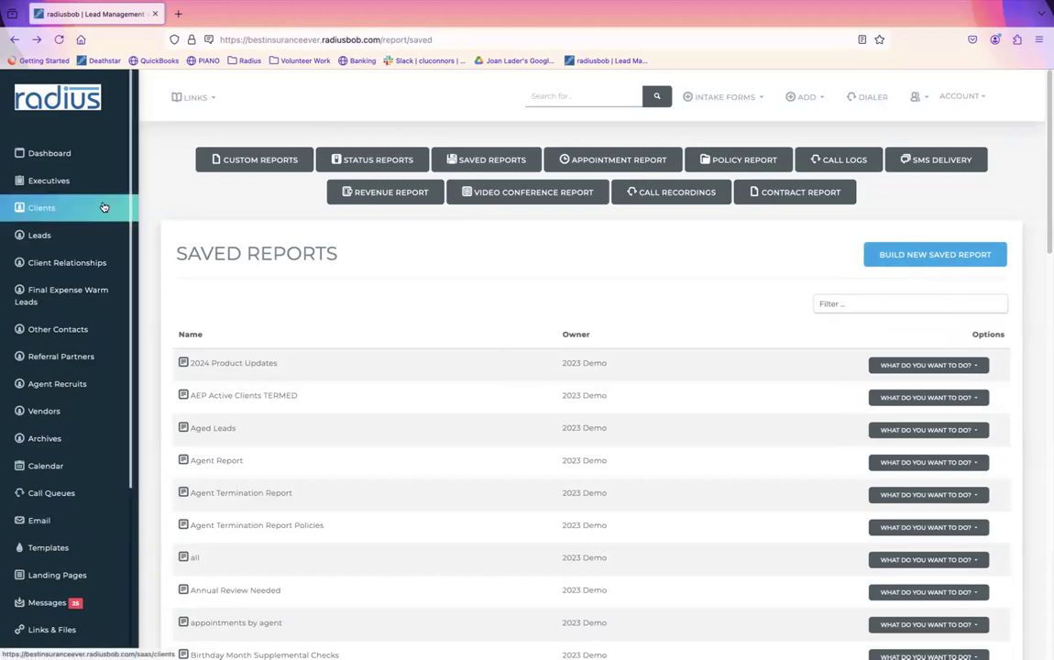
Step: Open the first client's Aetna MedAdvantage PPO 65 policy for editing
click(54, 209)
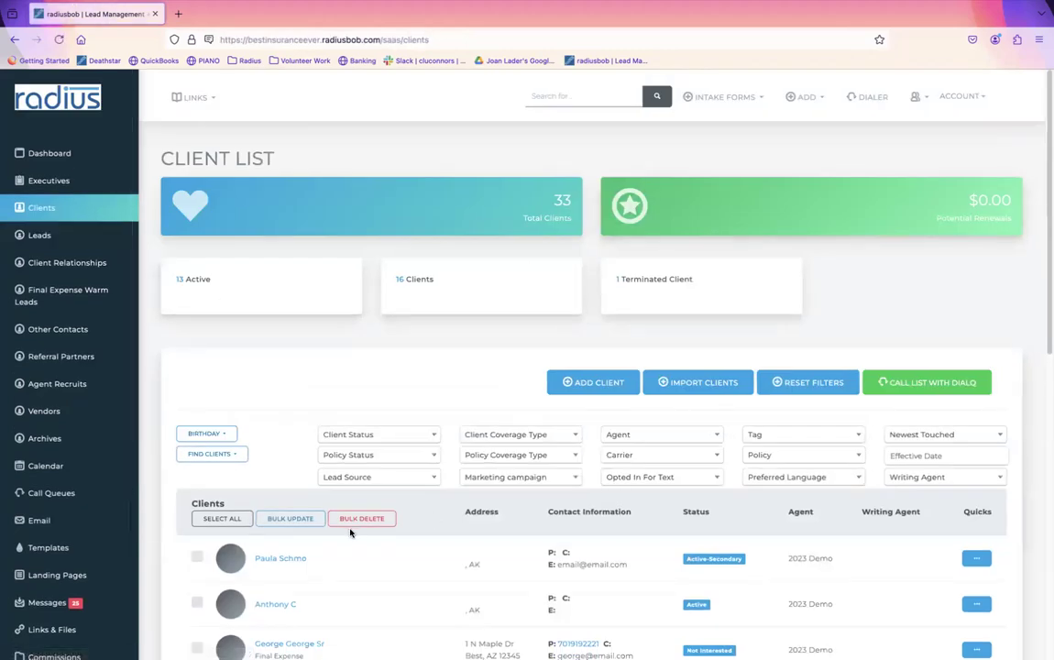
click(299, 563)
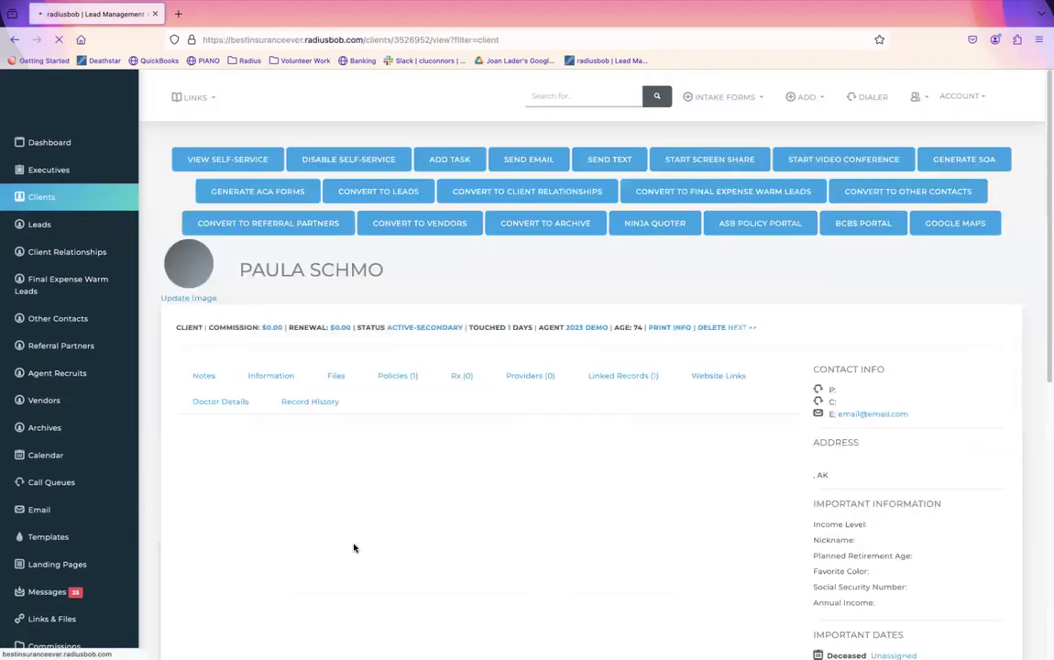
click(406, 378)
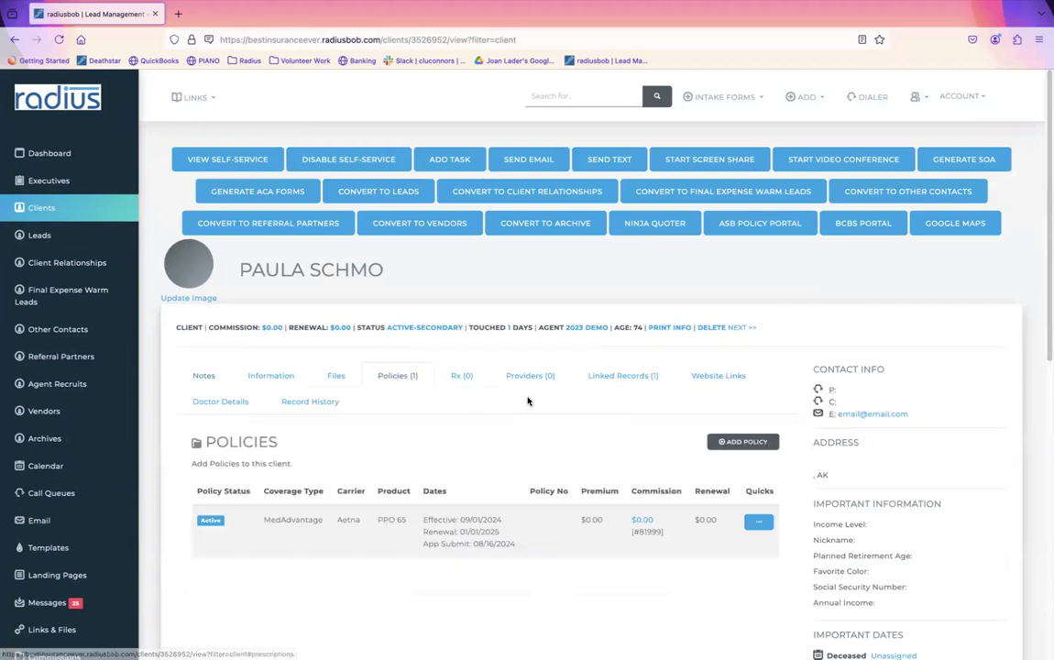
click(760, 523)
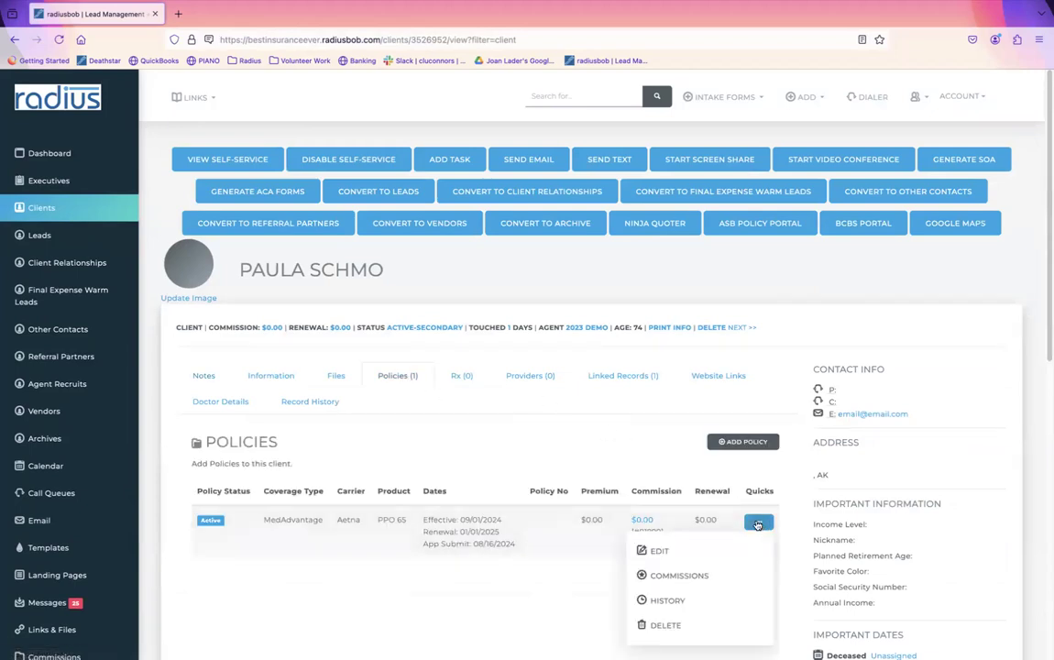
click(655, 549)
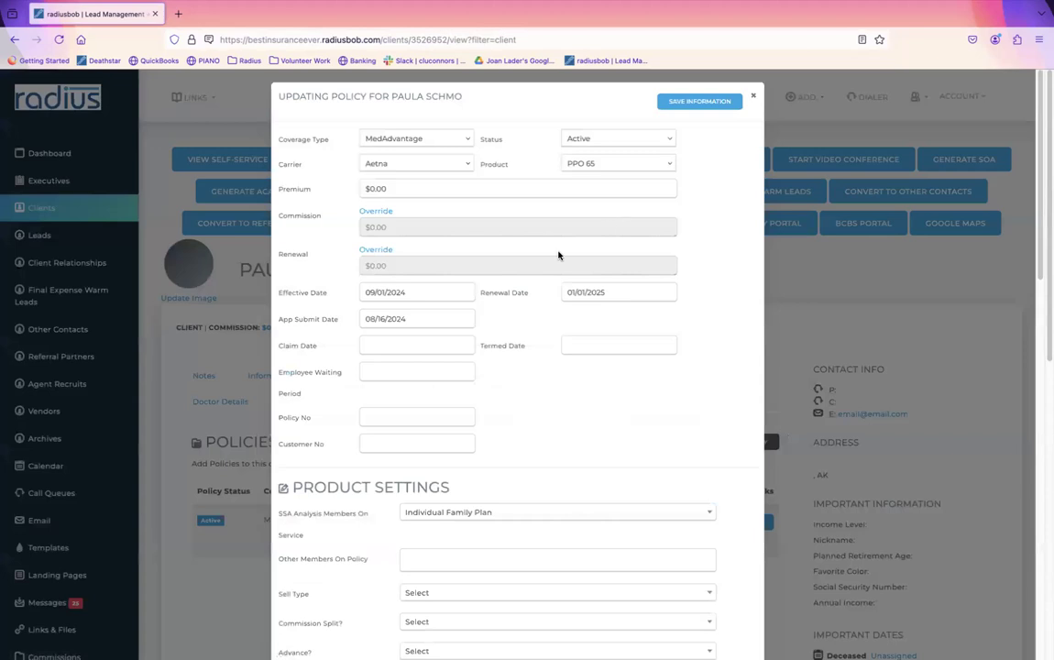
Step: Check the policy's App Submit and Effective date fields, then close the editor unchanged
click(403, 320)
drag(282, 321, 347, 291)
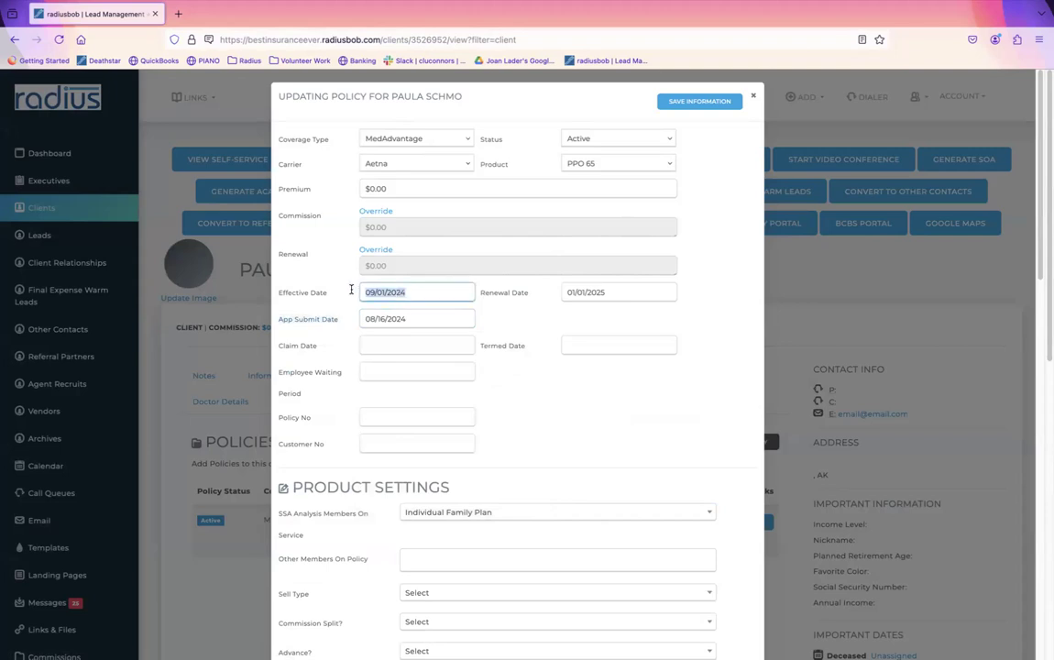
click(331, 321)
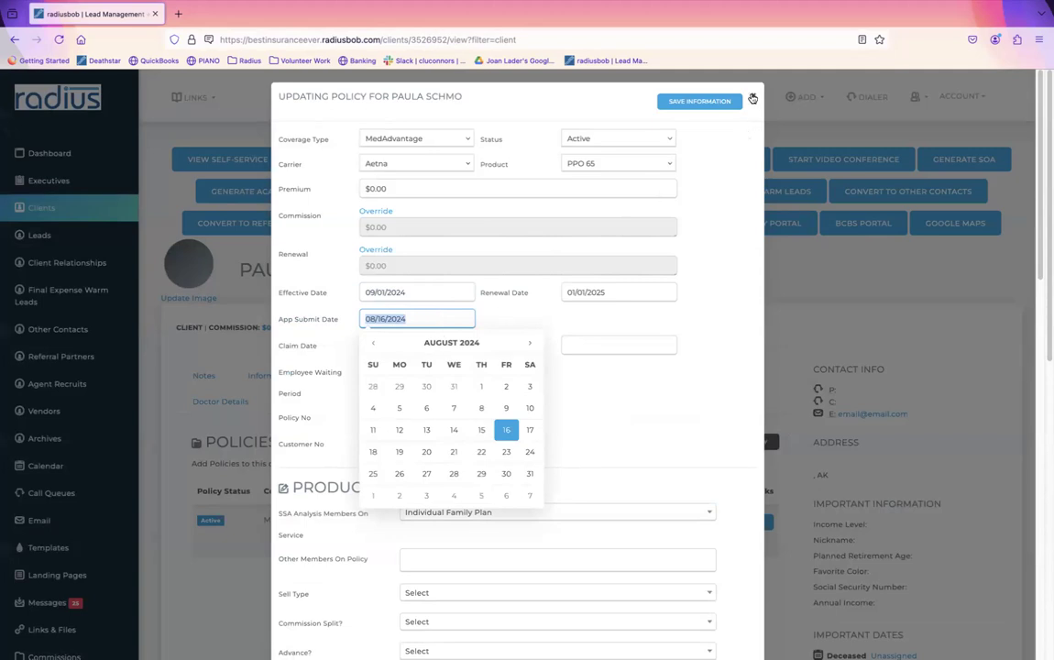
click(678, 96)
Step: On the next client, start a new Active MedAdvantage policy with carrier Aetna and product Plan G+
click(736, 327)
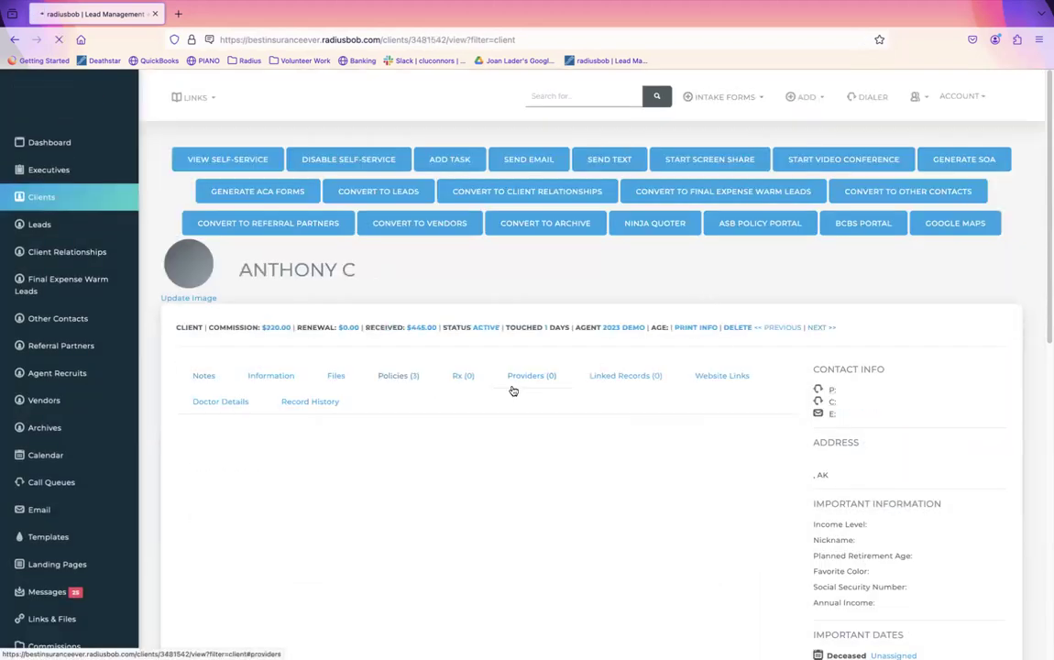
click(386, 381)
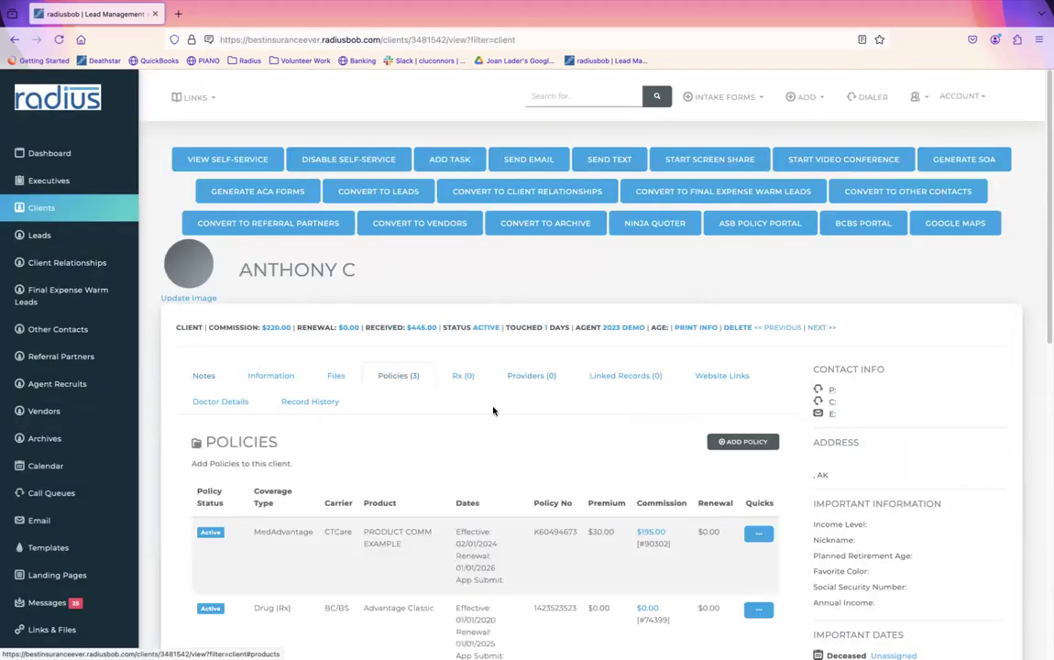
click(747, 442)
click(421, 138)
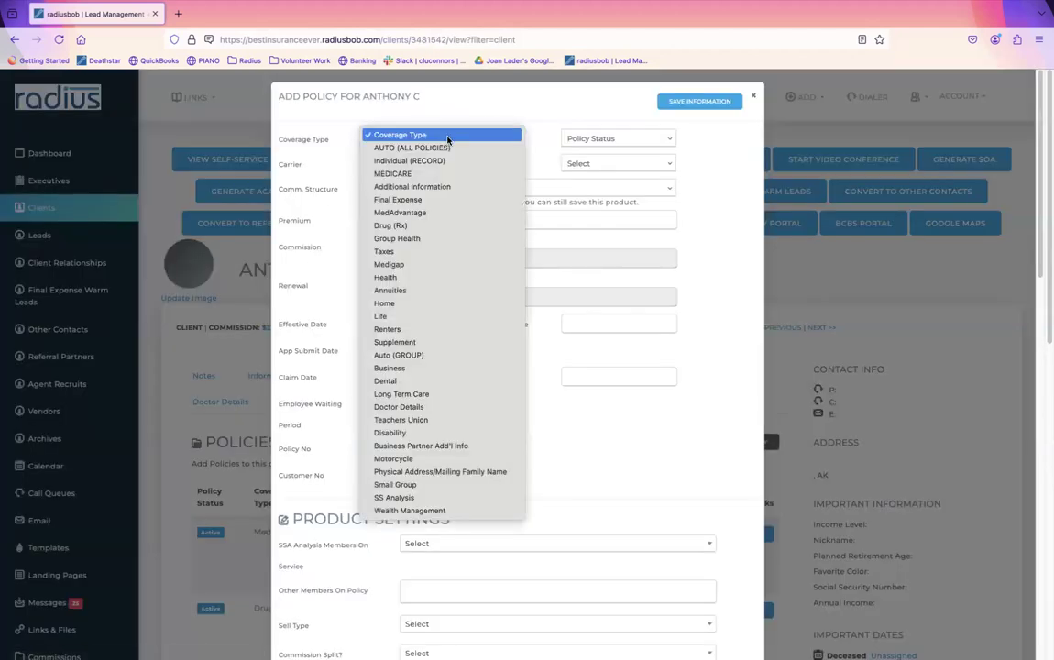
click(437, 211)
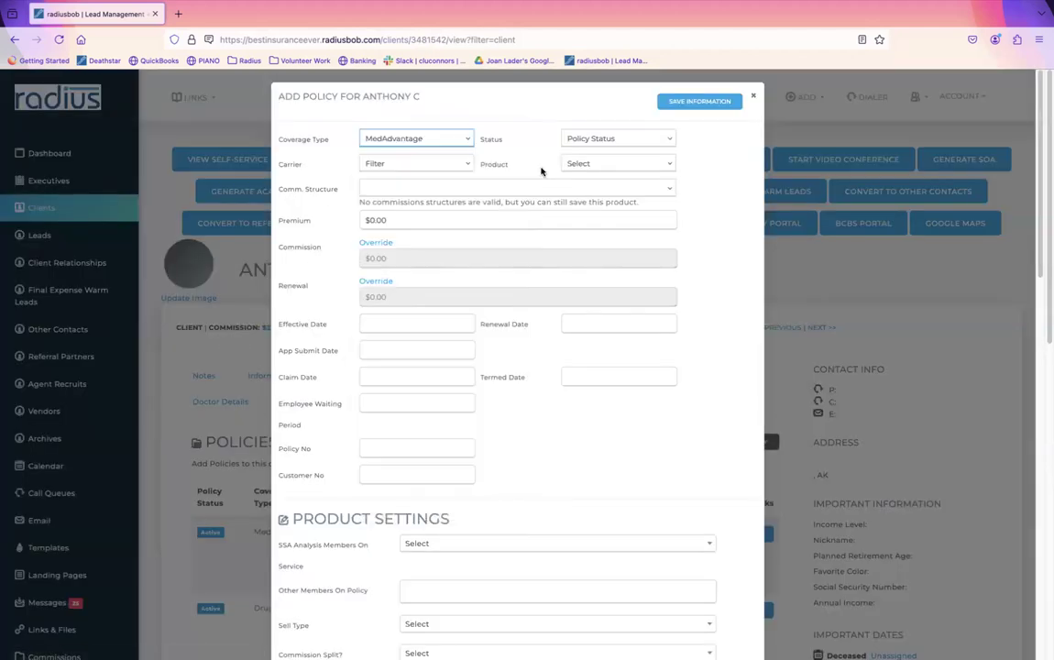
click(594, 138)
click(587, 148)
click(426, 163)
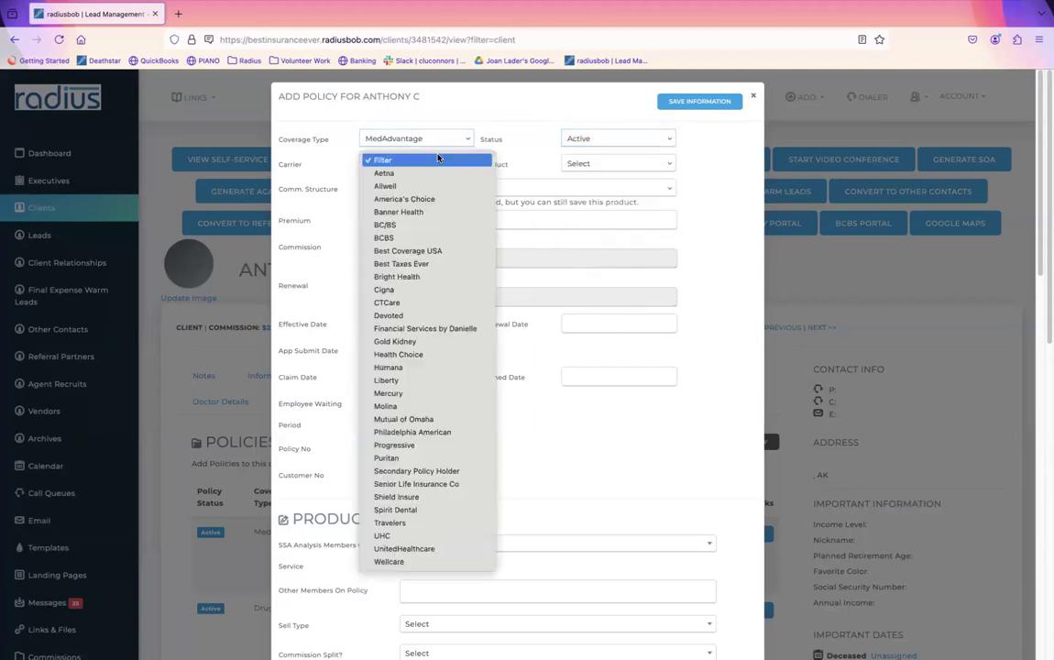
click(429, 174)
click(604, 163)
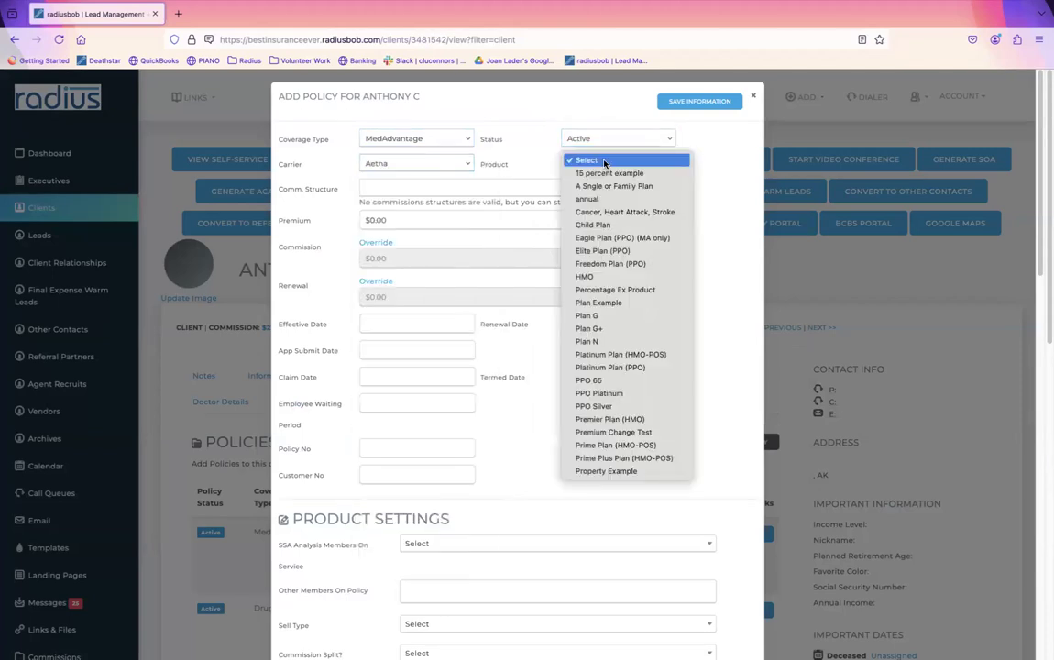
click(596, 328)
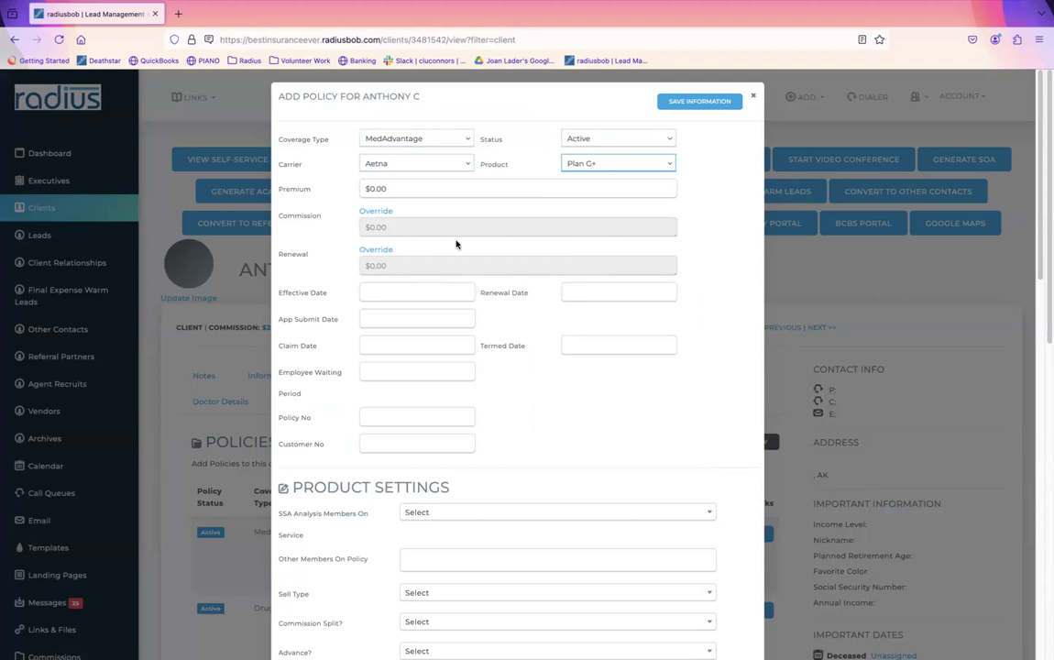
Step: Set effective date 01/01/2025, renewal 01/01/2026, app submit 08/16/2024, and save the policy
click(382, 291)
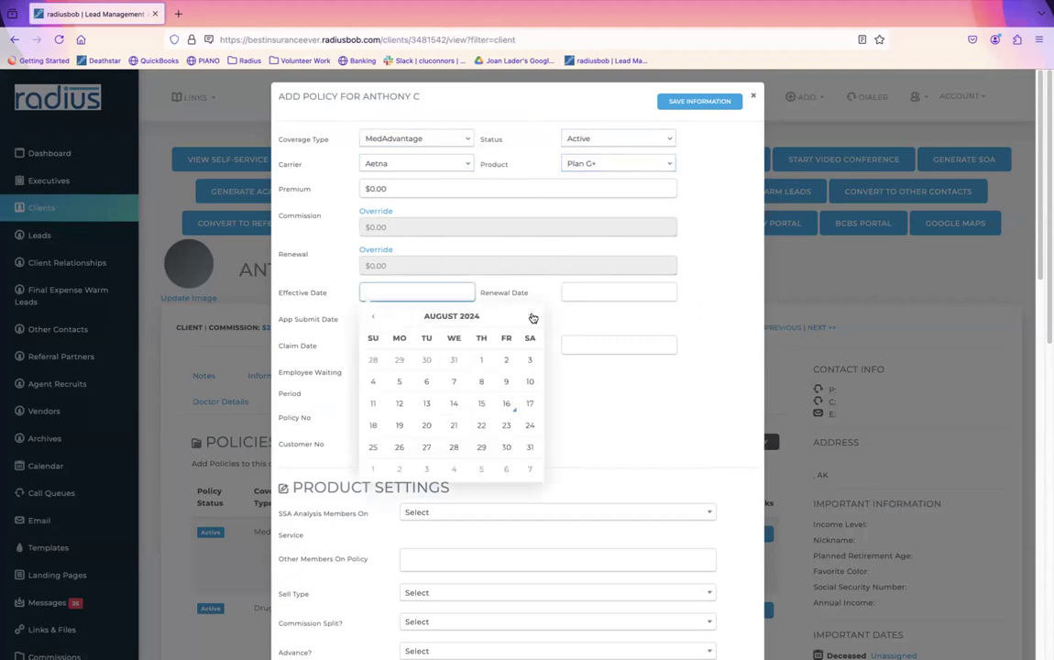
text(1/1/2025)
click(642, 290)
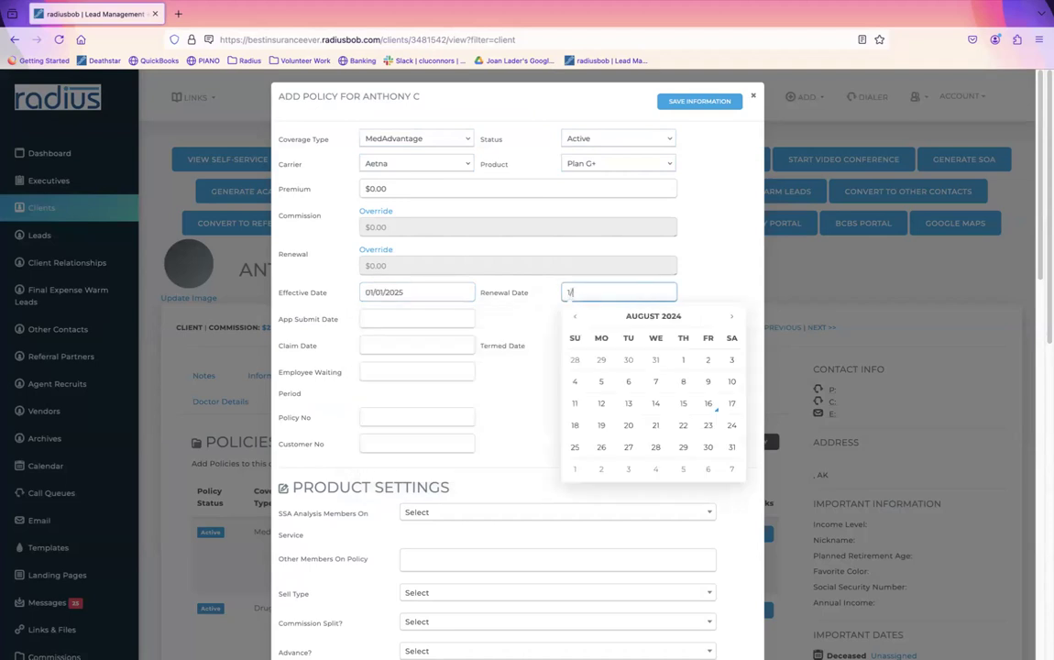
text(1/1/2026)
click(388, 319)
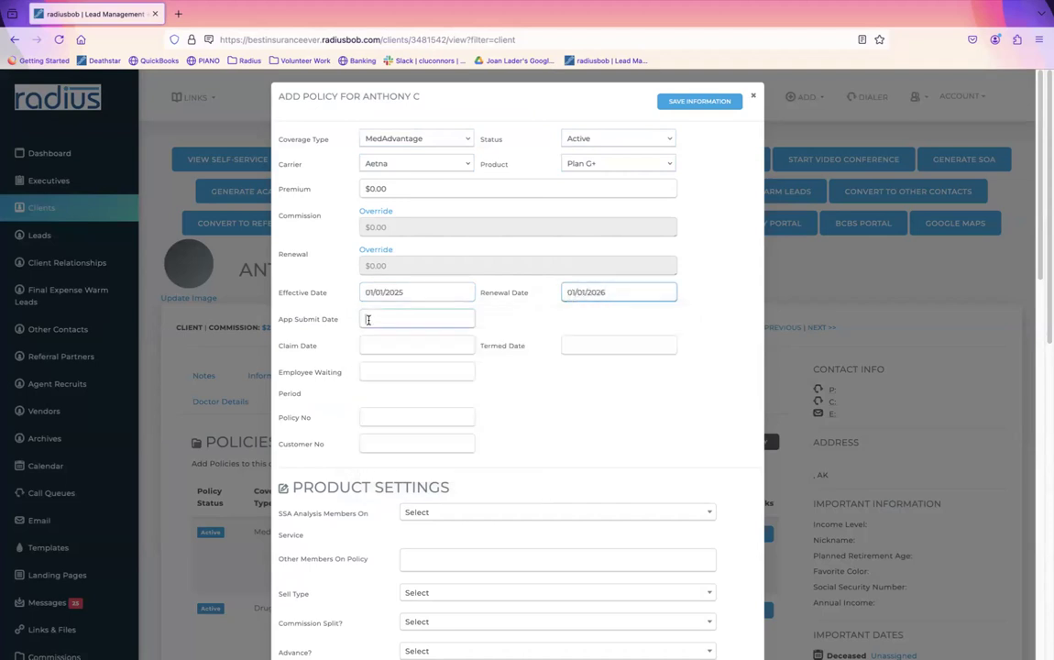
click(501, 431)
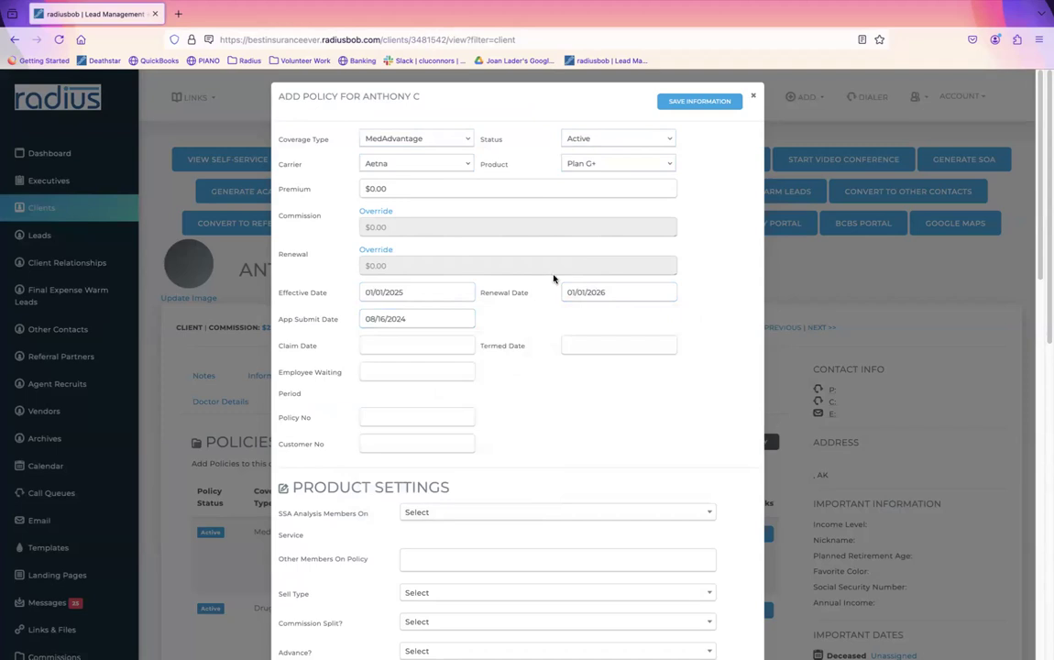
click(702, 102)
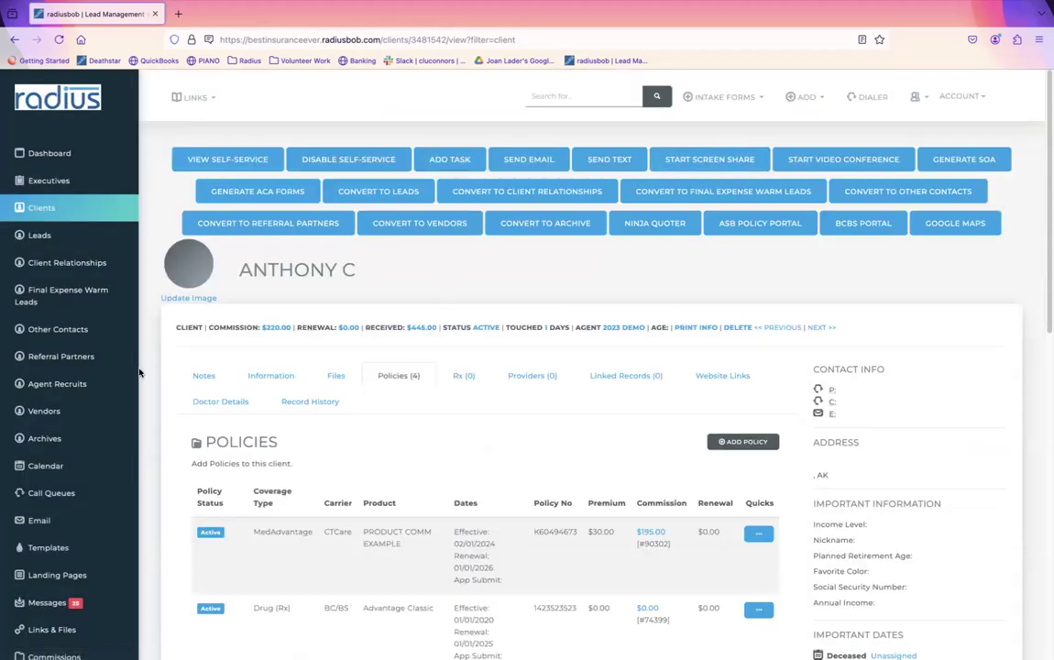
scroll(79, 587, down, 5)
Step: Go from Account Settings to Reports and start building a new saved report
click(73, 581)
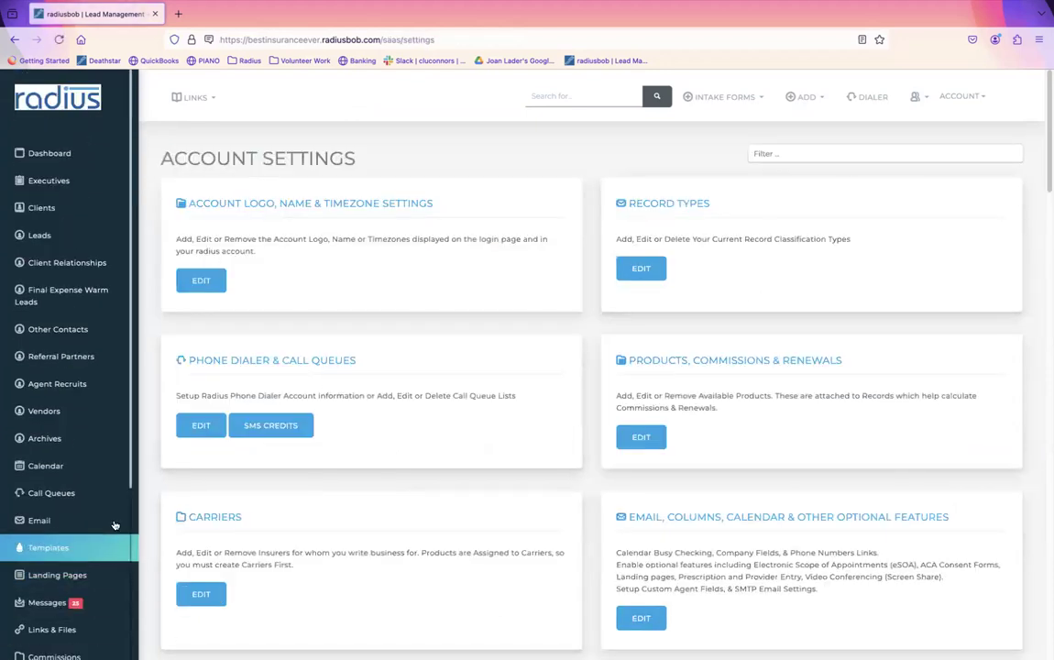
scroll(74, 559, down, 5)
click(43, 518)
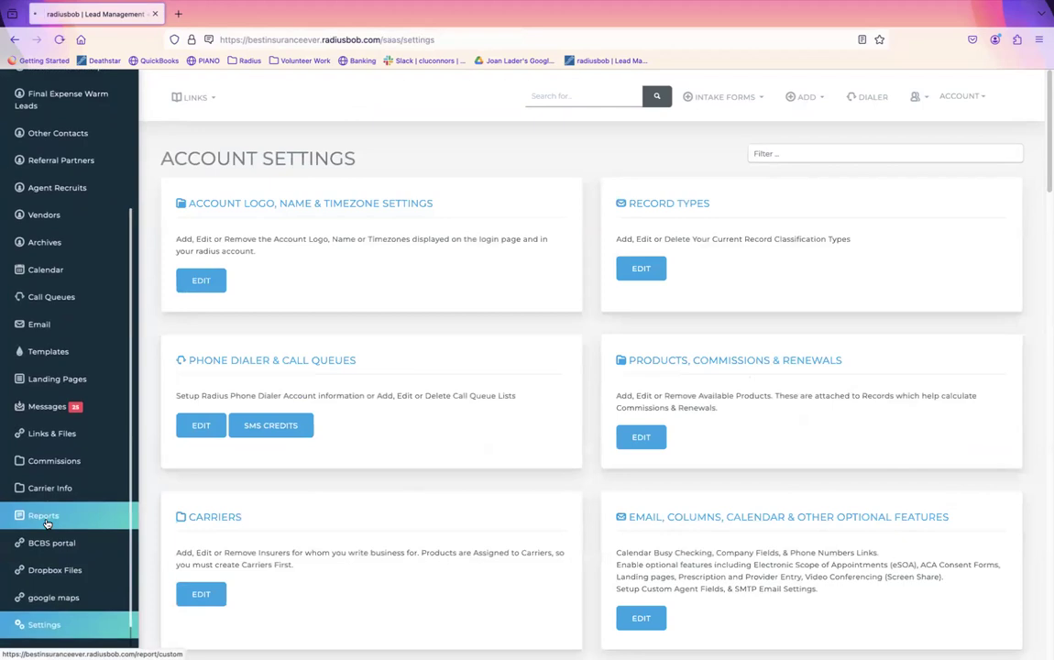
click(492, 161)
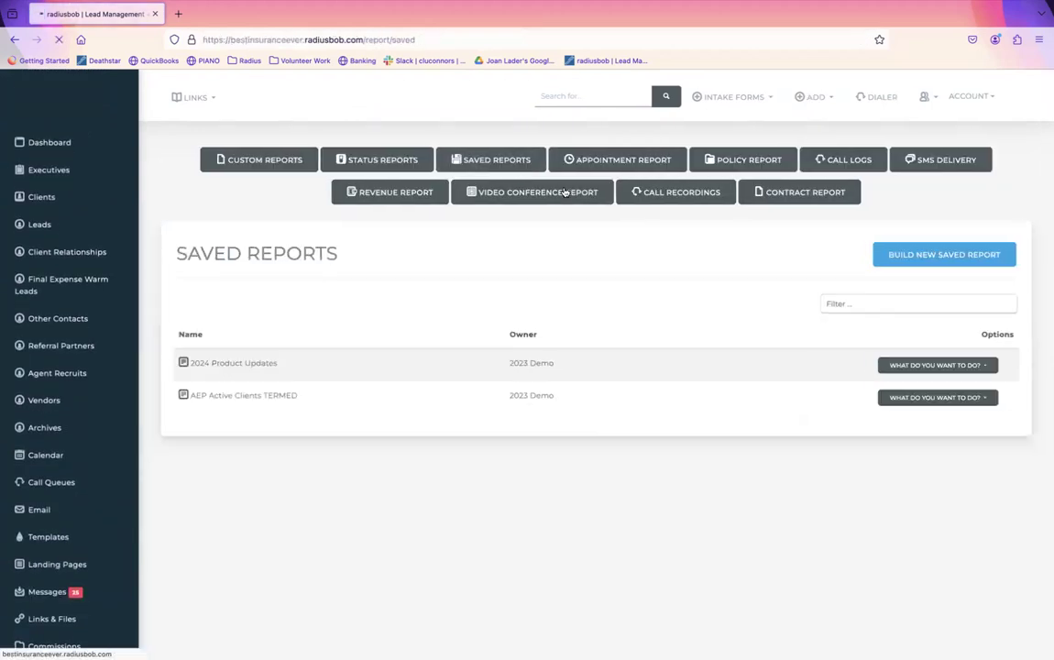
click(936, 256)
Step: Name the report starting 'We', make it visible to All Users, and include Client and Leads Policies
click(411, 349)
text(Weekly Sales Report)
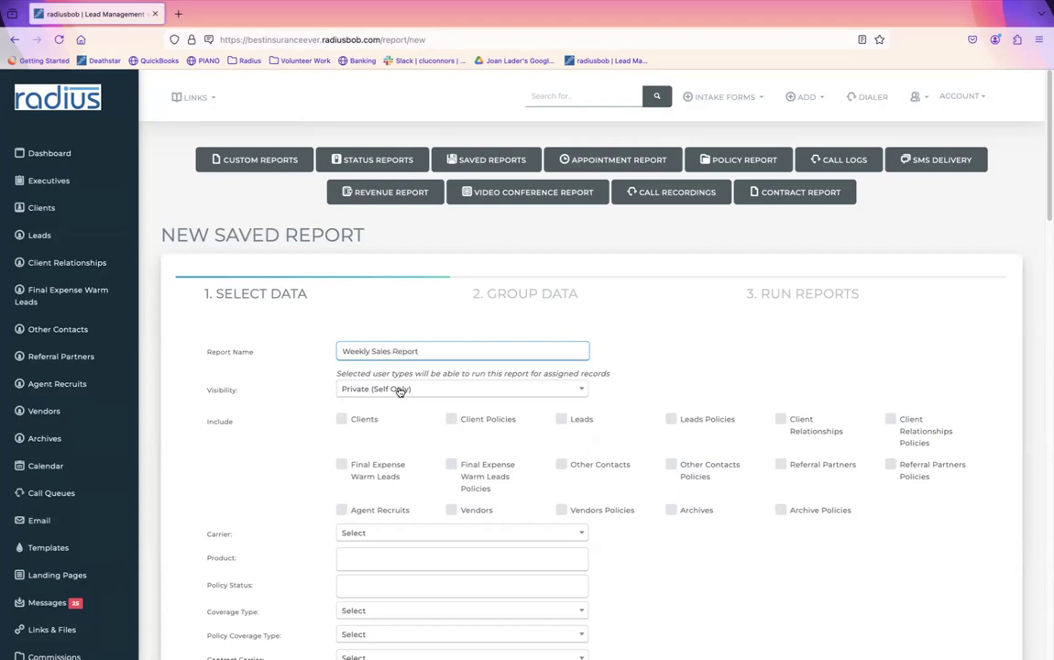
click(399, 390)
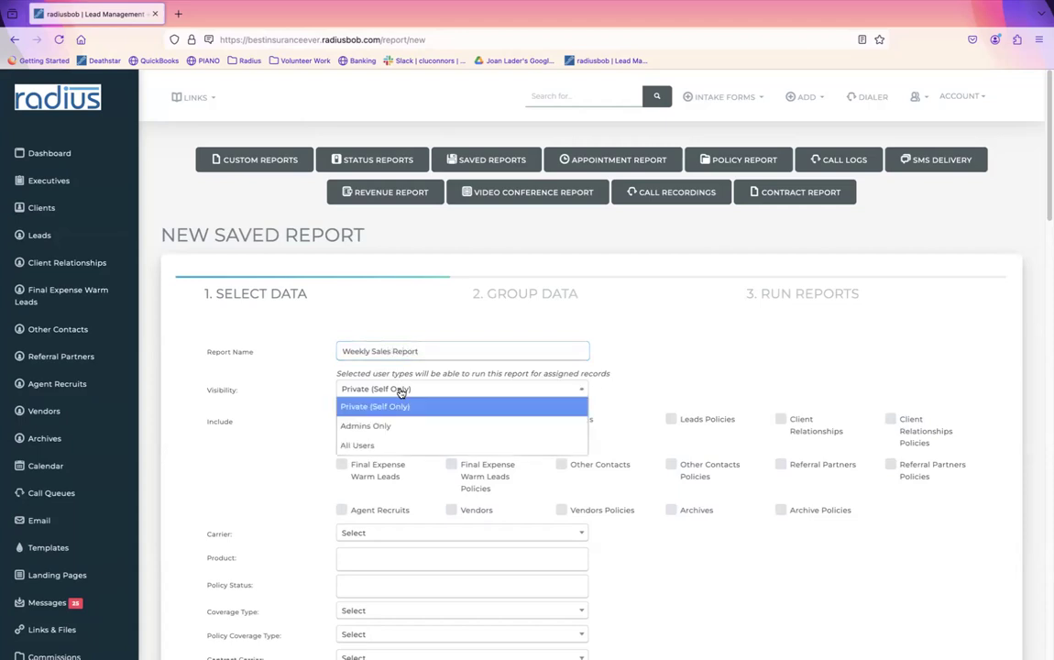
click(393, 442)
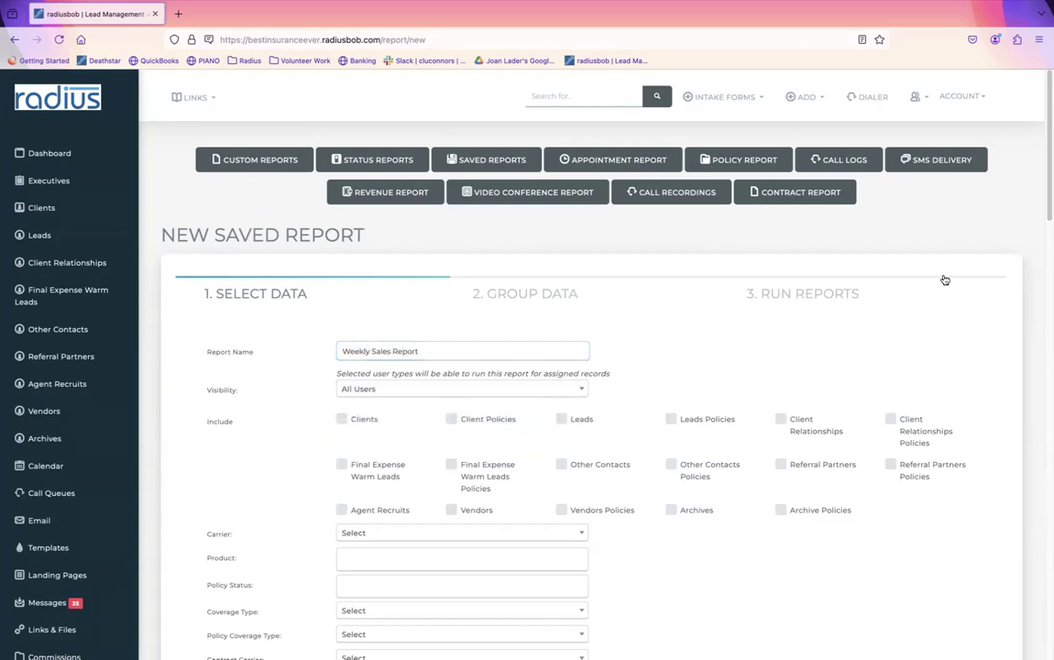
scroll(591, 367, down, 3)
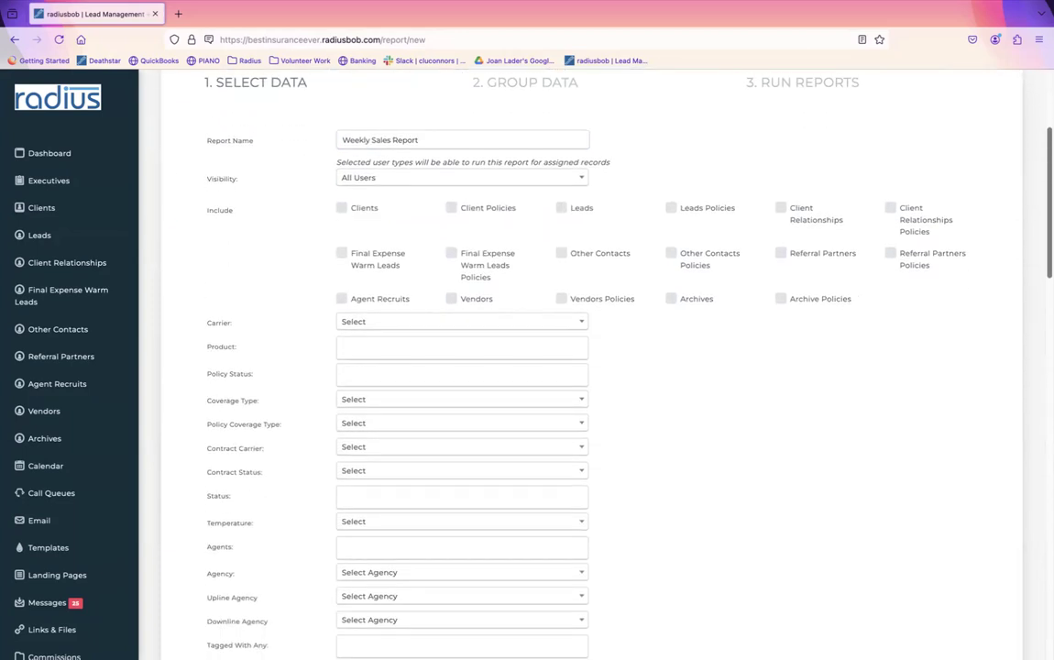
click(450, 210)
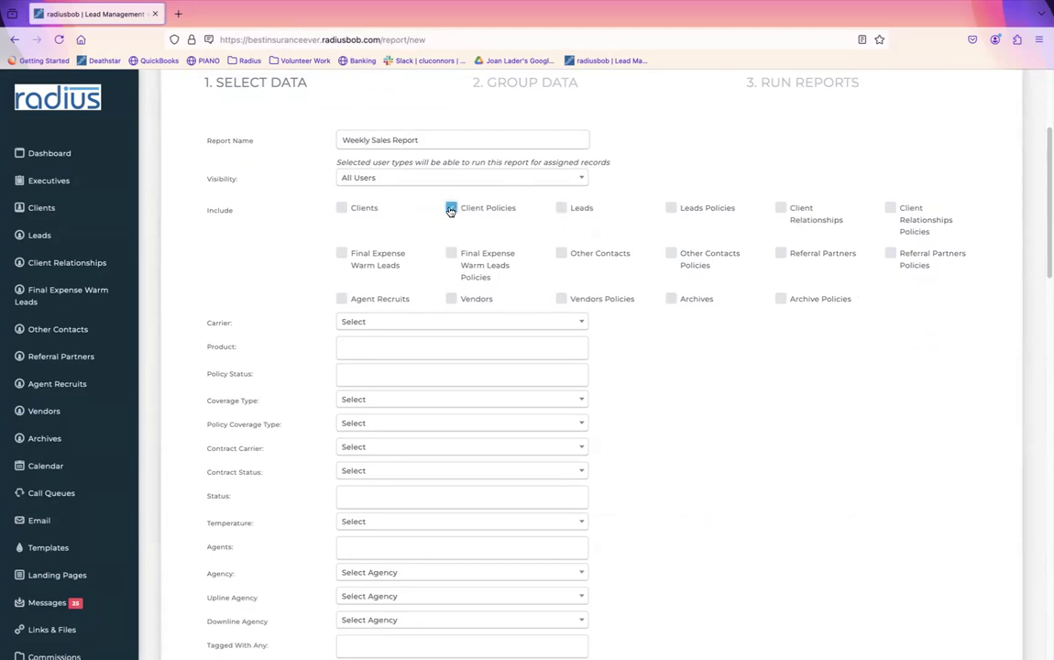
click(671, 210)
Step: Limit App Submit Date from First Day of the Week to Last Day of the Week
scroll(591, 367, down, 3)
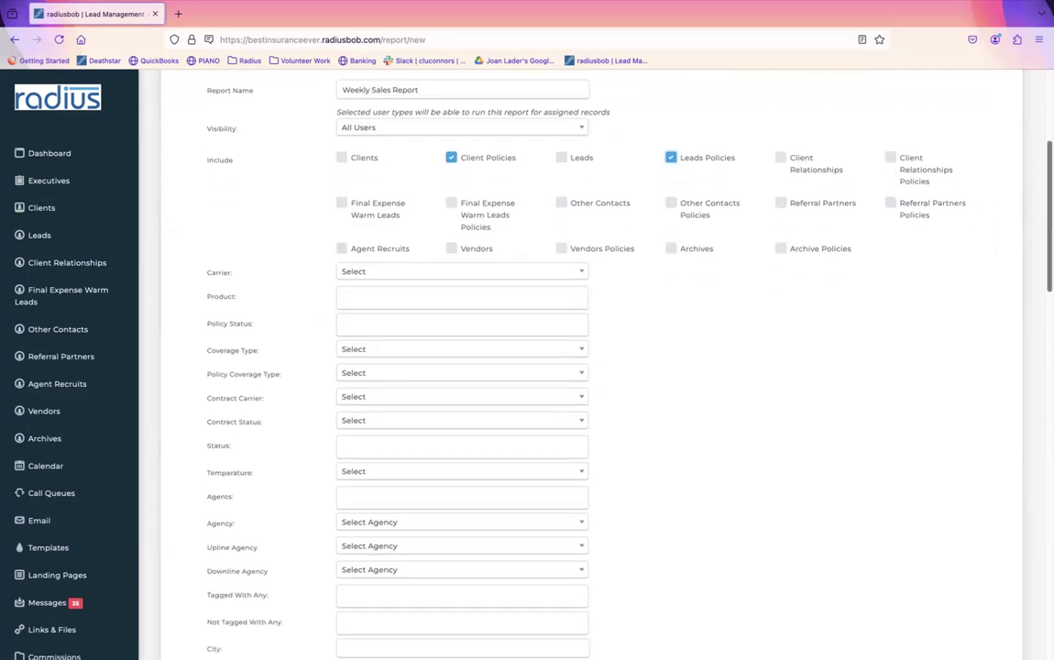
scroll(591, 366, up, 4)
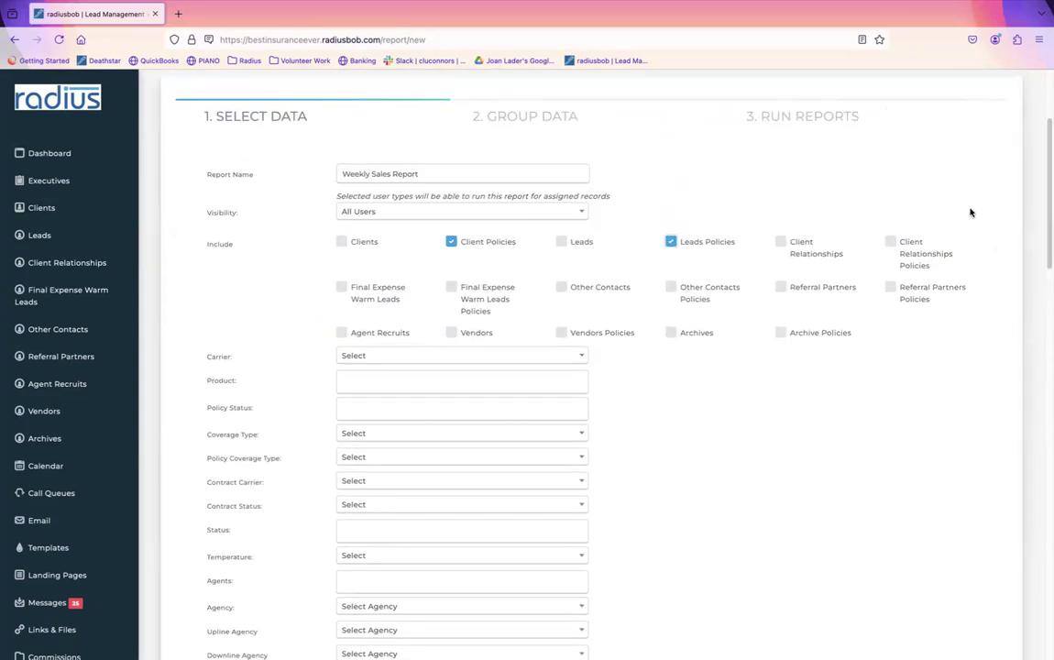
scroll(1035, 271, down, 10)
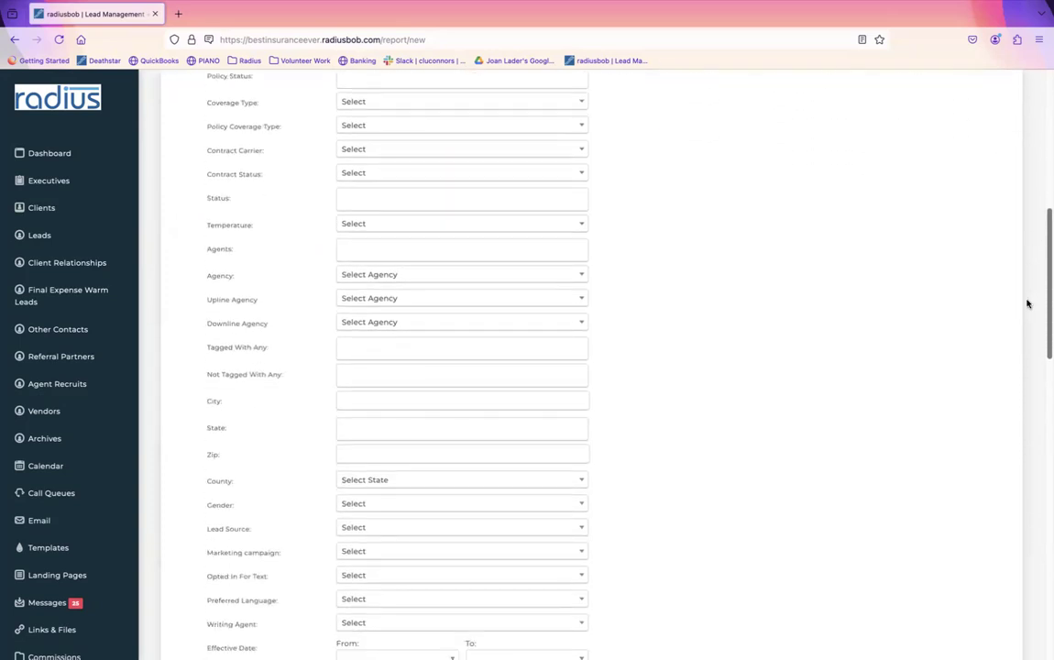
scroll(1016, 378, down, 5)
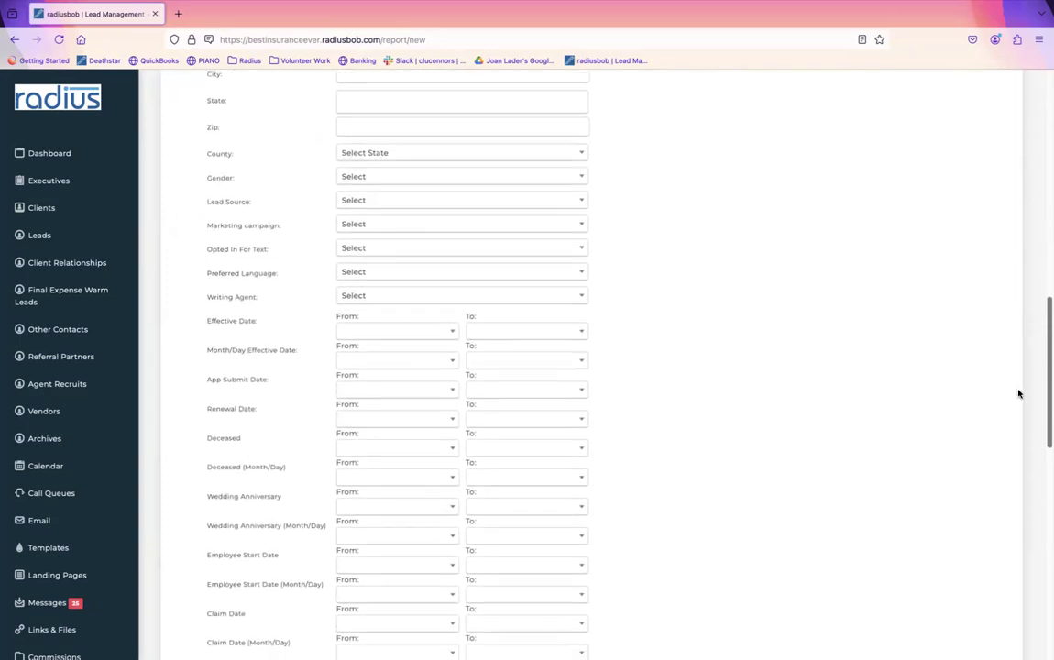
scroll(1010, 435, down, 3)
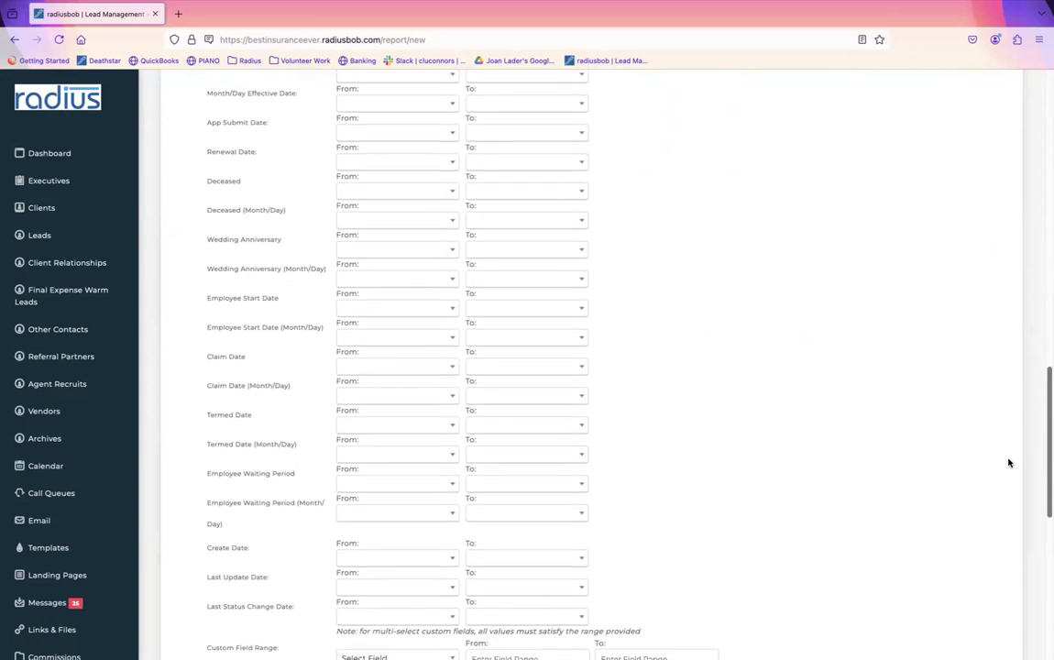
scroll(1008, 465, down, 1)
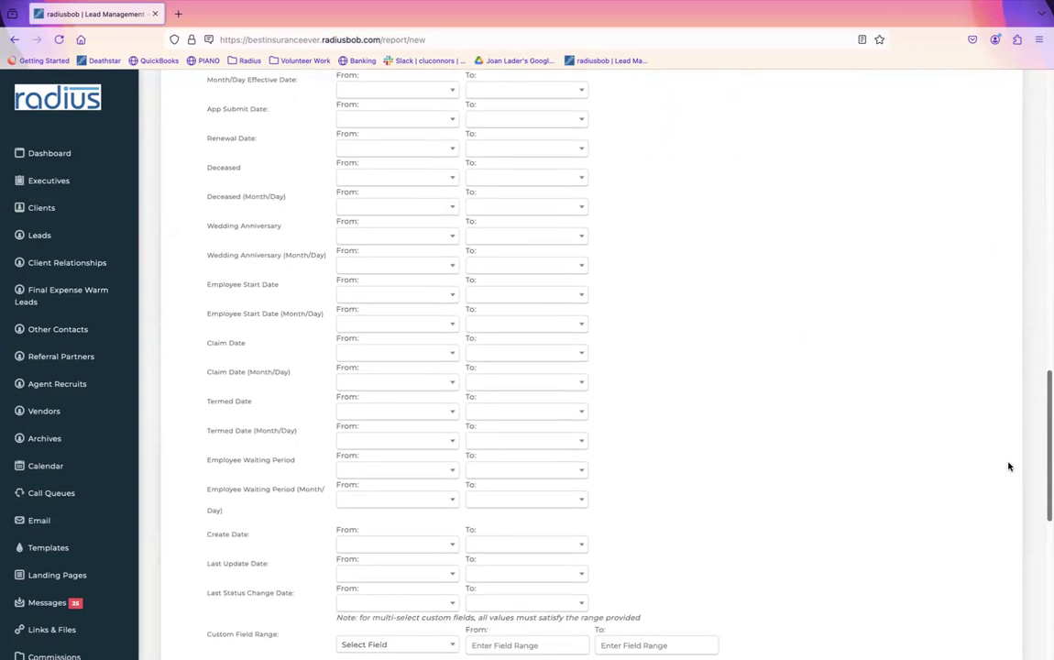
click(394, 117)
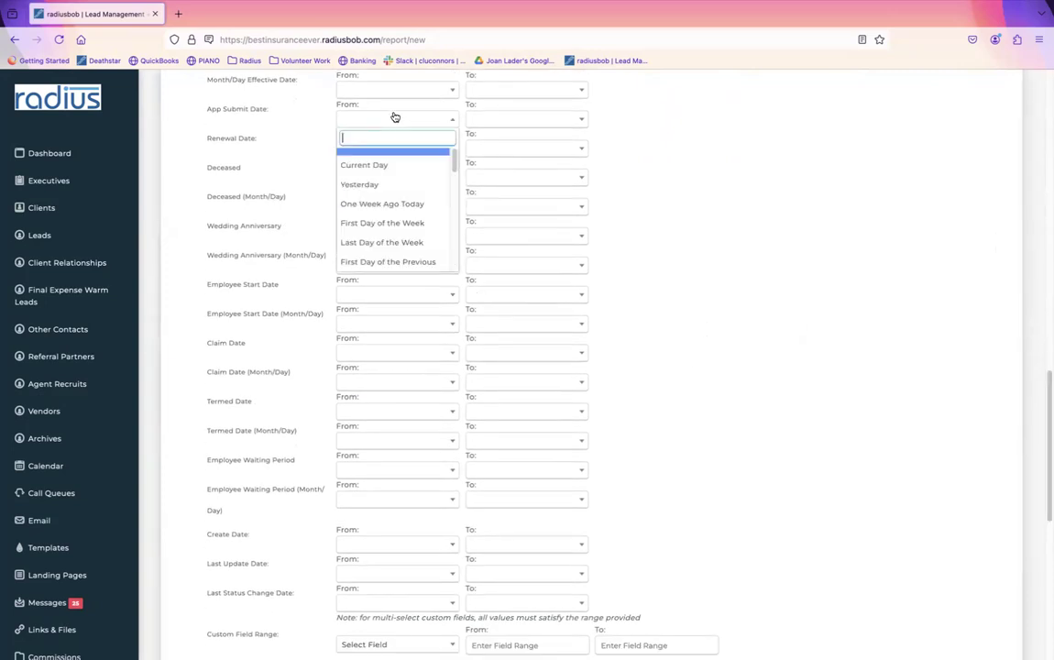
click(412, 223)
click(508, 119)
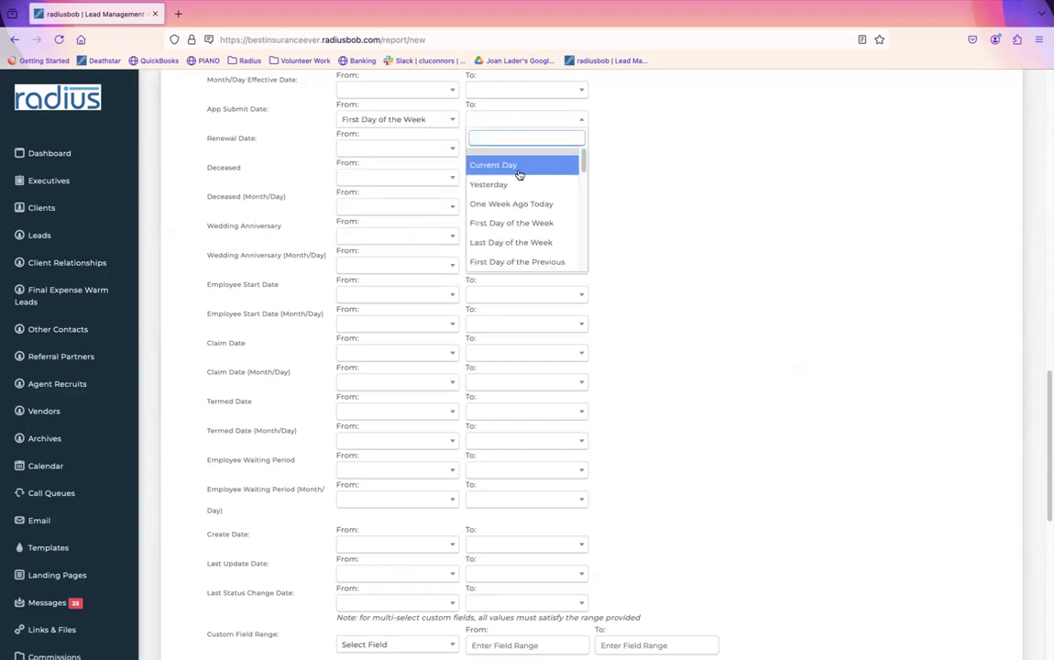
click(529, 241)
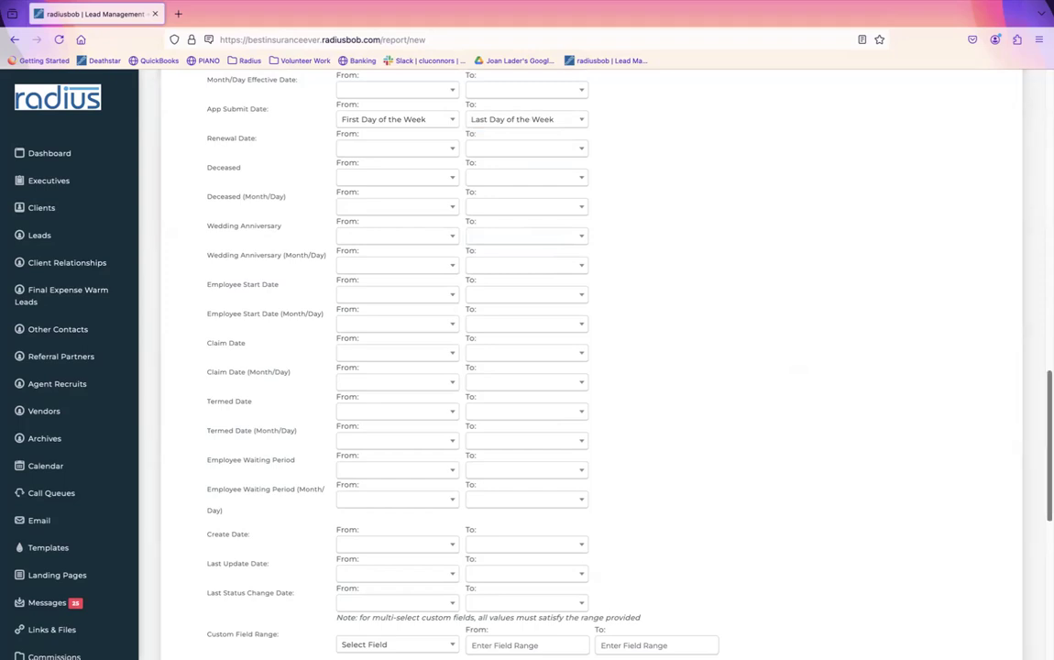
scroll(1037, 459, down, 3)
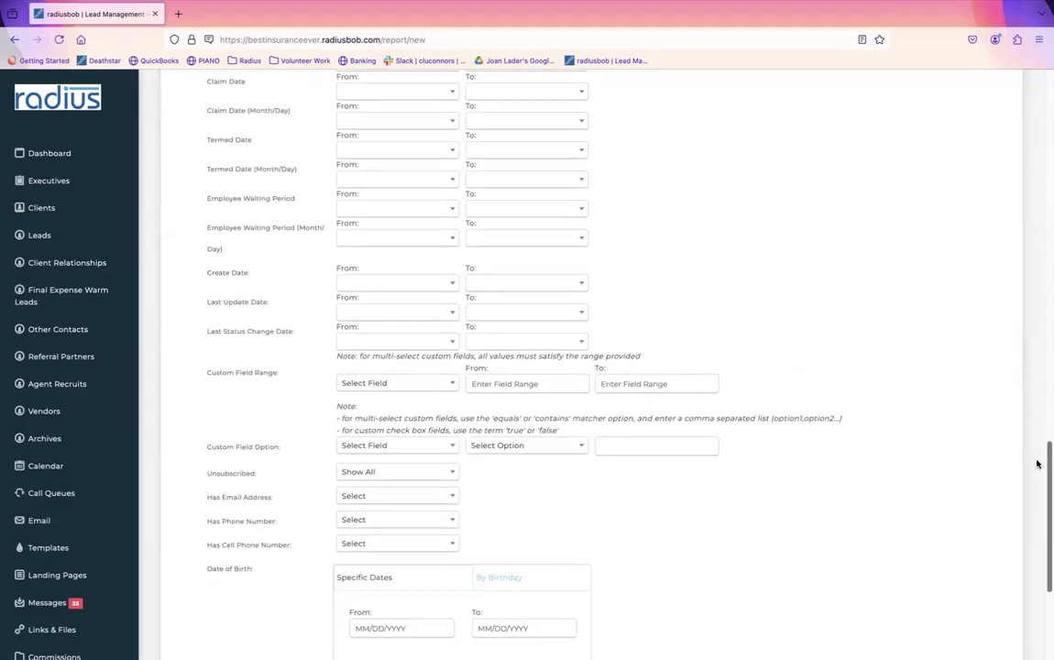
scroll(1037, 463, up, 4)
scroll(1038, 463, up, 9)
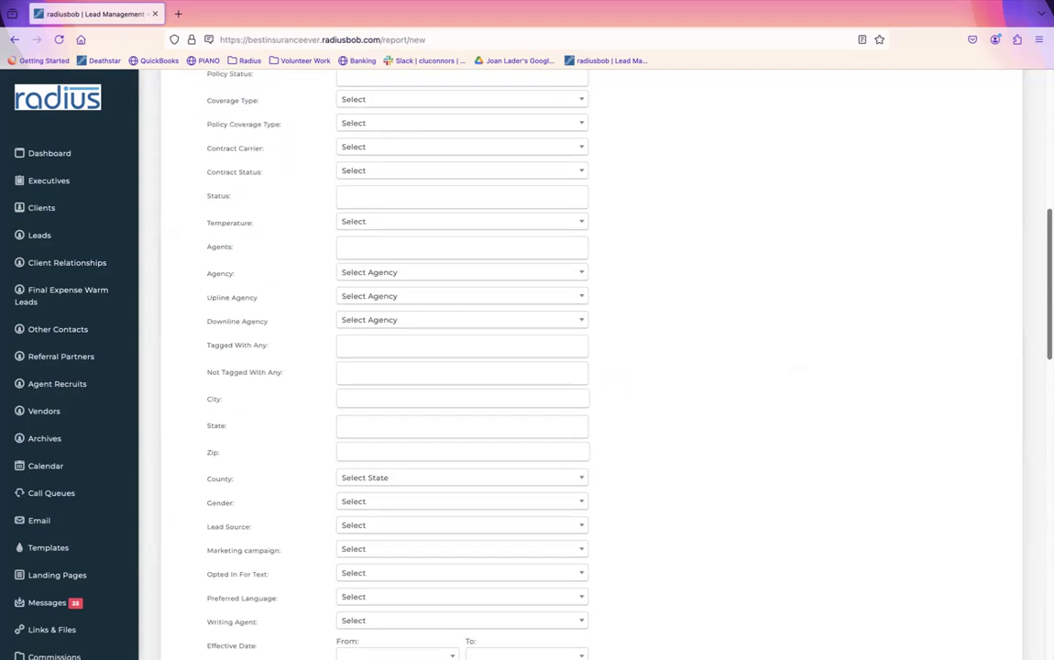
scroll(1028, 198, down, 10)
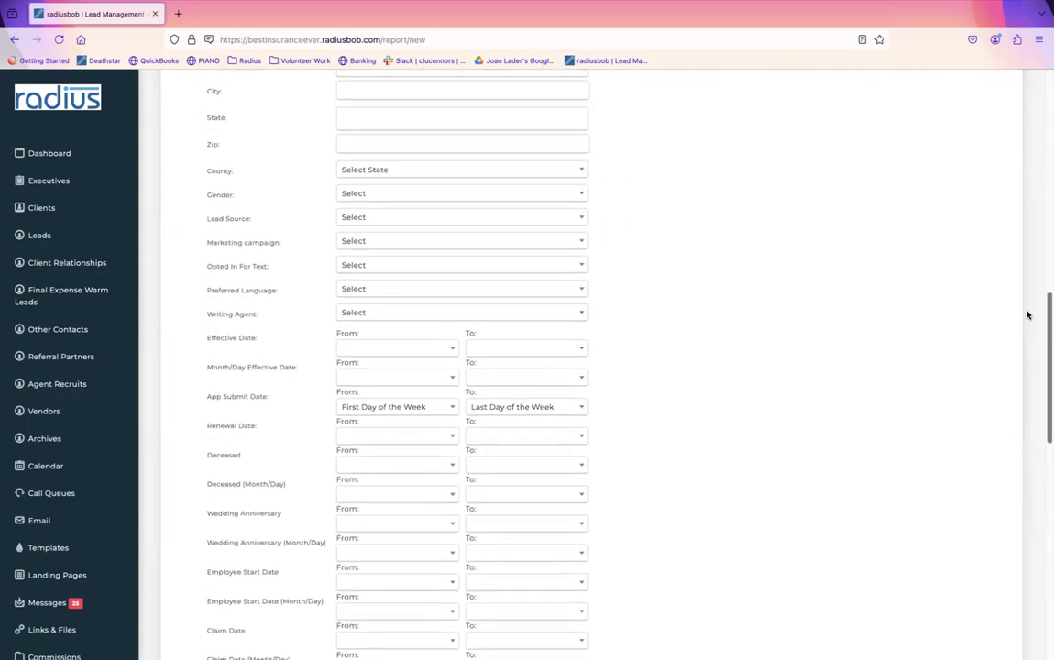
scroll(1027, 320, down, 10)
Step: Make Group 1 Assigned Agent and set the sort order to Assigned Agent
click(979, 501)
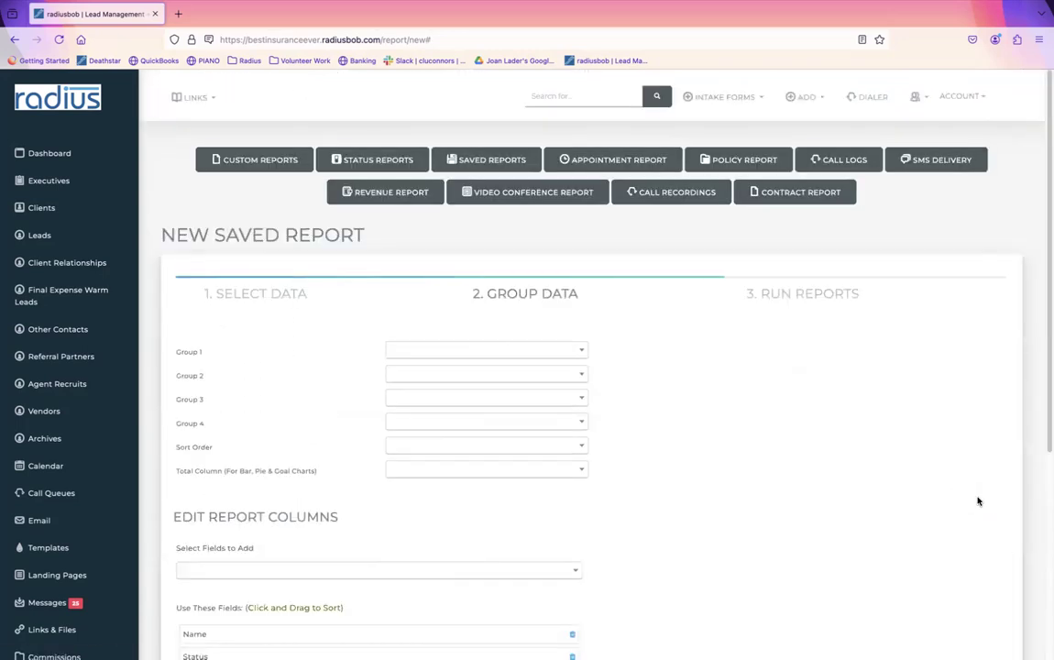
click(560, 353)
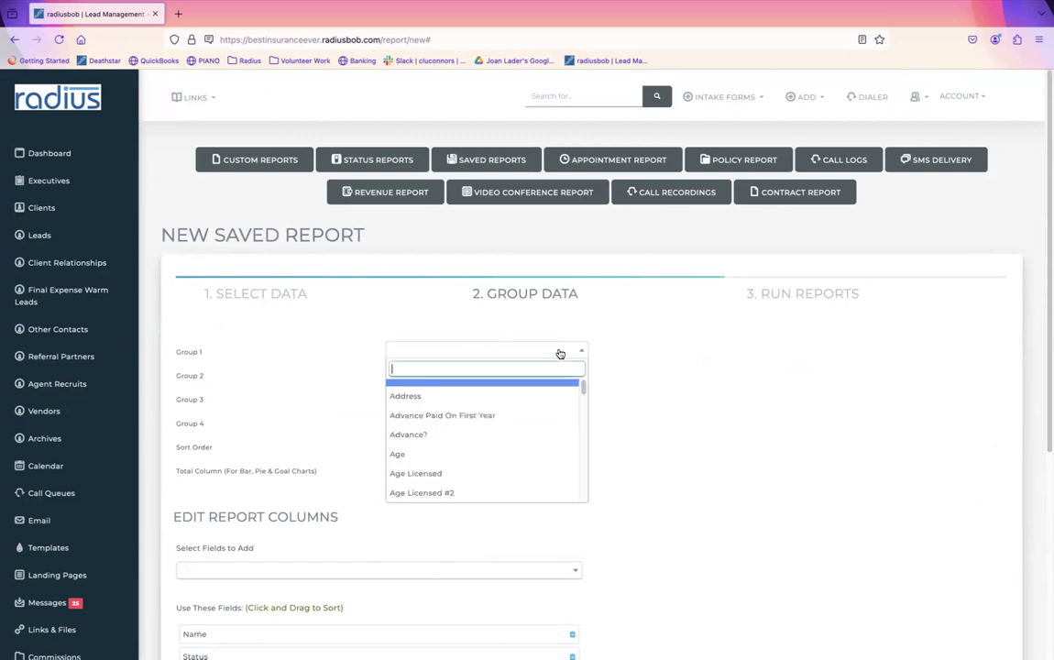
text(ass)
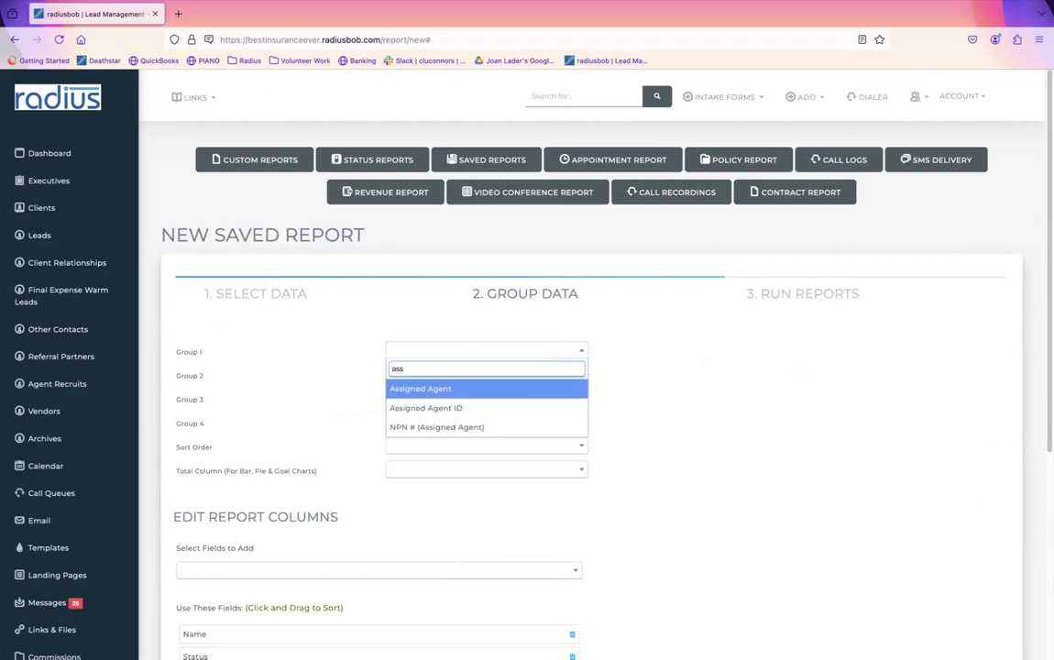
click(536, 383)
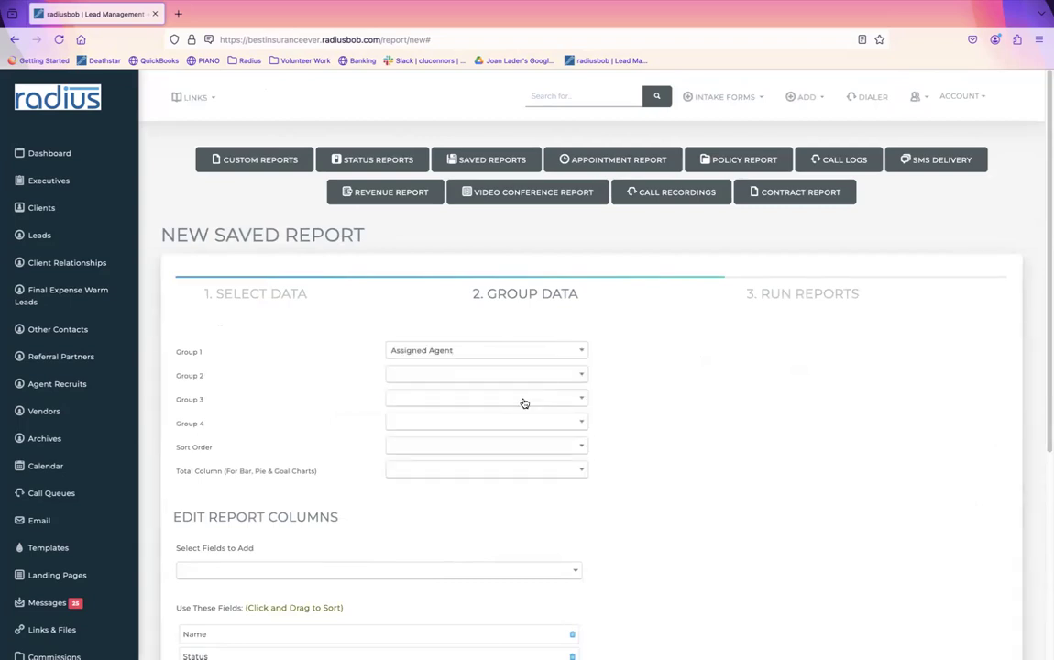
click(528, 453)
text(ass)
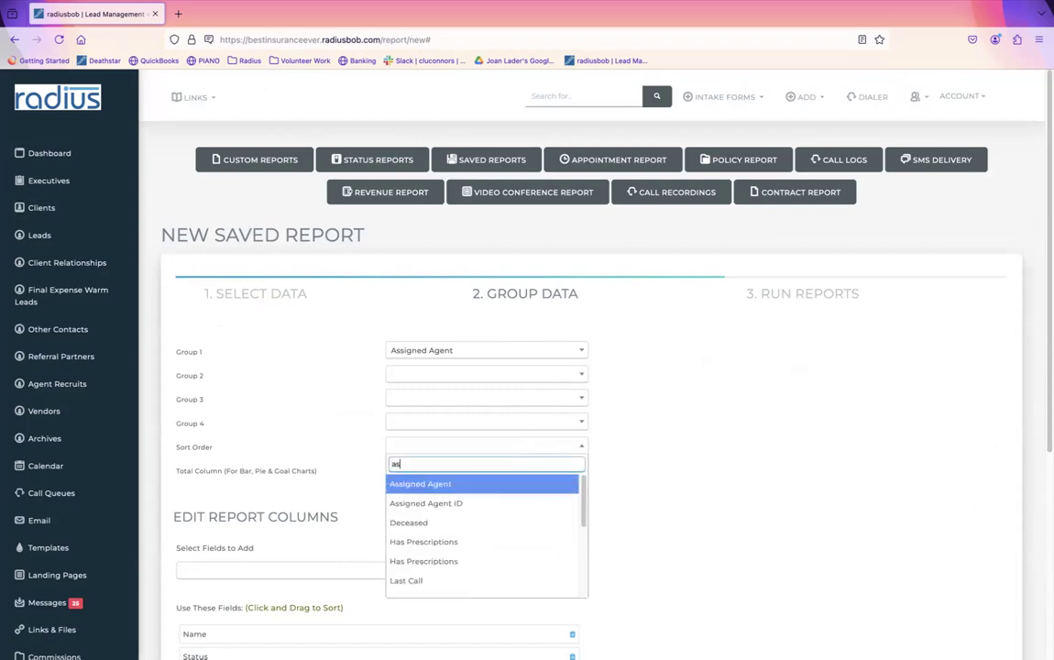
click(487, 481)
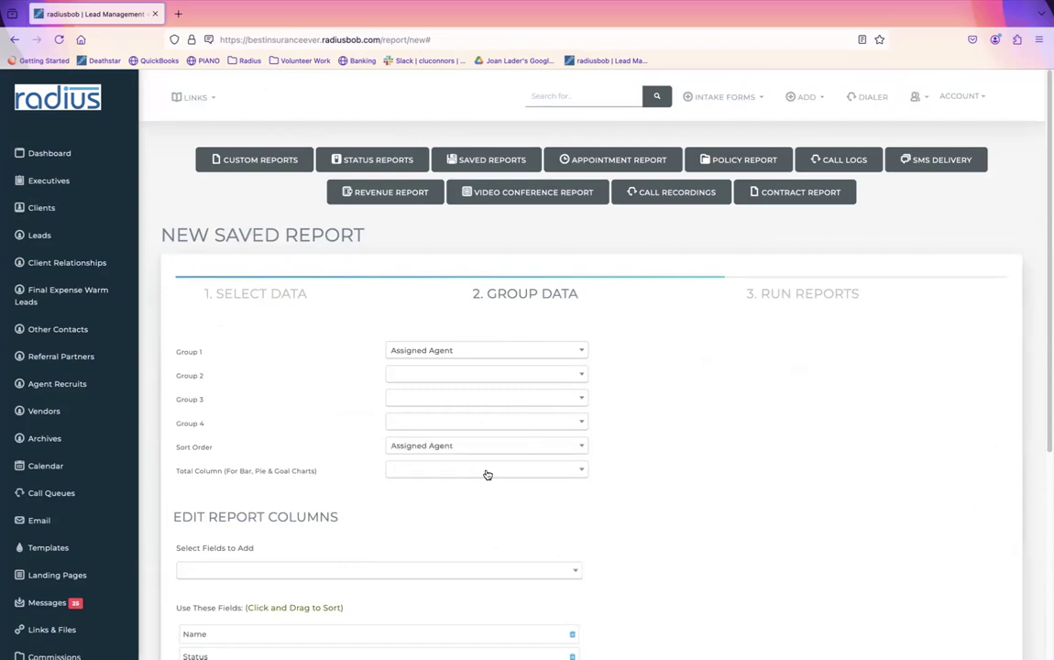
Step: Add Carrier Name as Group 2 and total the charts by Number of Records
click(418, 376)
text(carr)
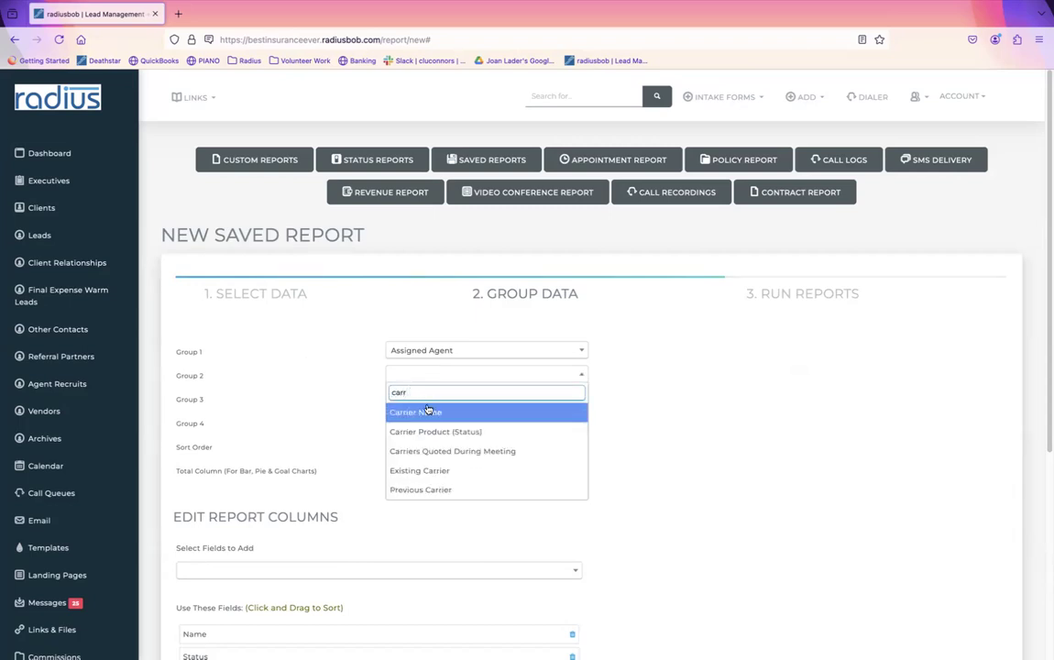
click(427, 411)
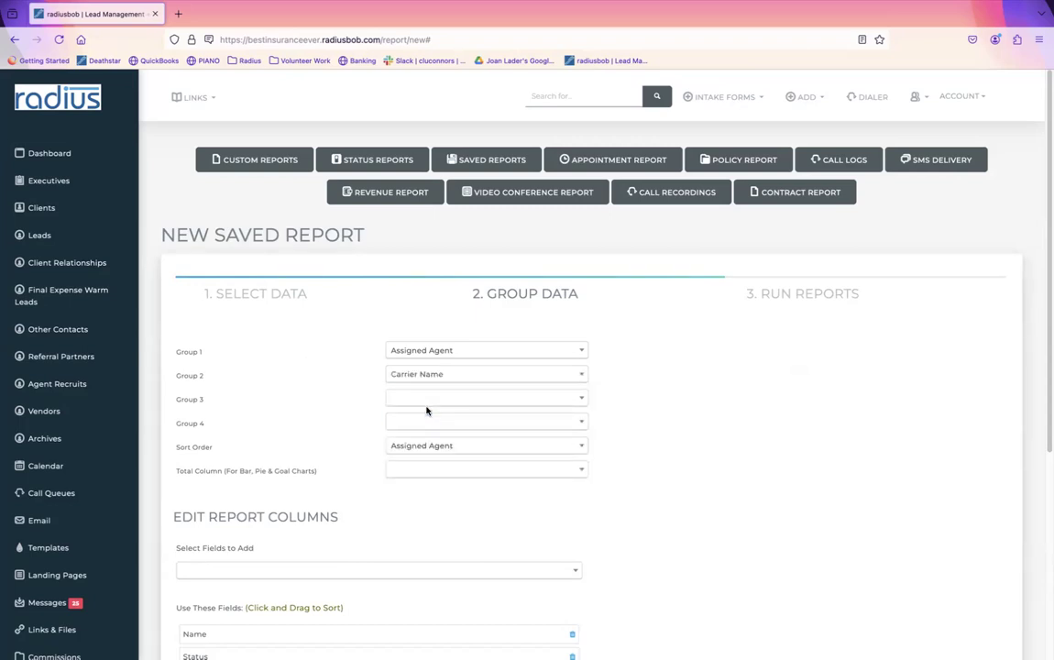
click(451, 475)
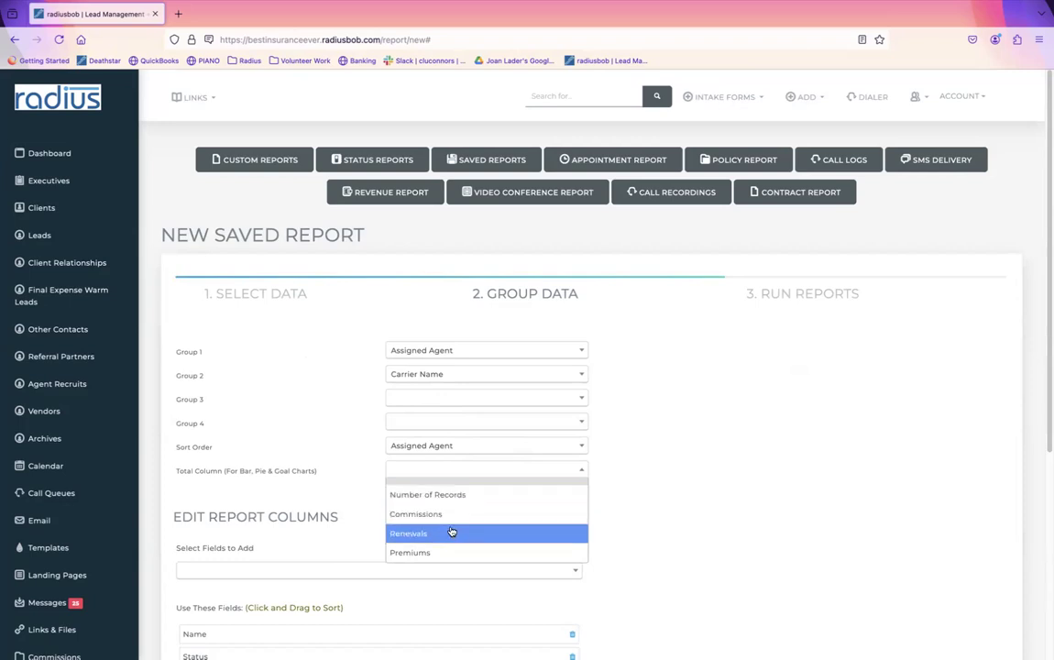
click(458, 498)
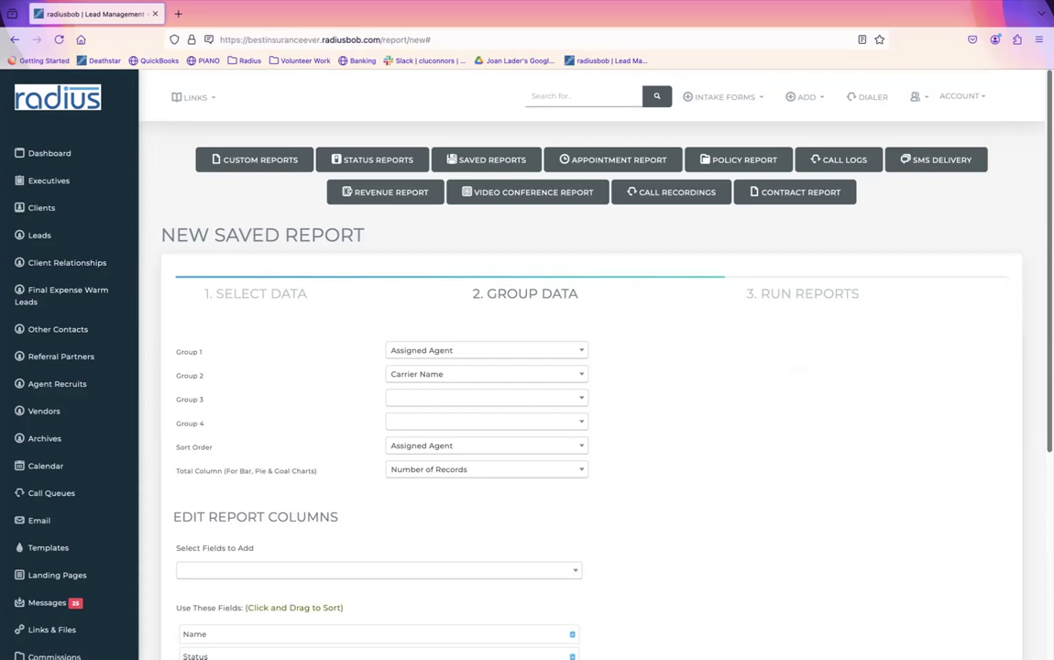
scroll(591, 367, down, 2)
scroll(884, 341, down, 3)
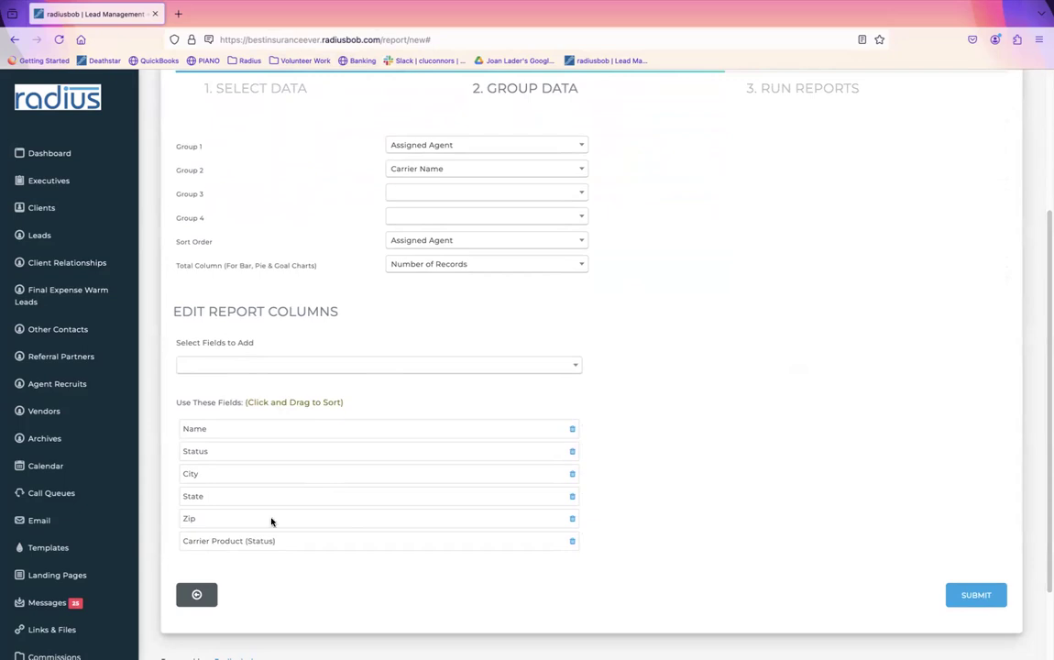
Step: Add Assigned Agent and Carrier Name columns and remove the Status, City and Zip columns
click(319, 369)
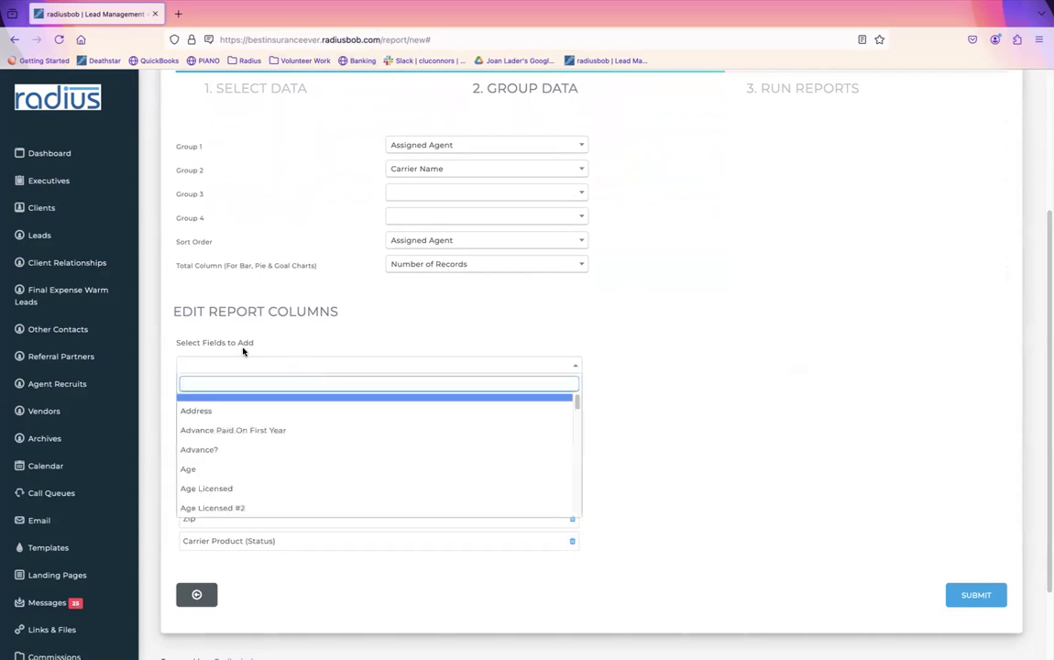
text(ass)
click(235, 408)
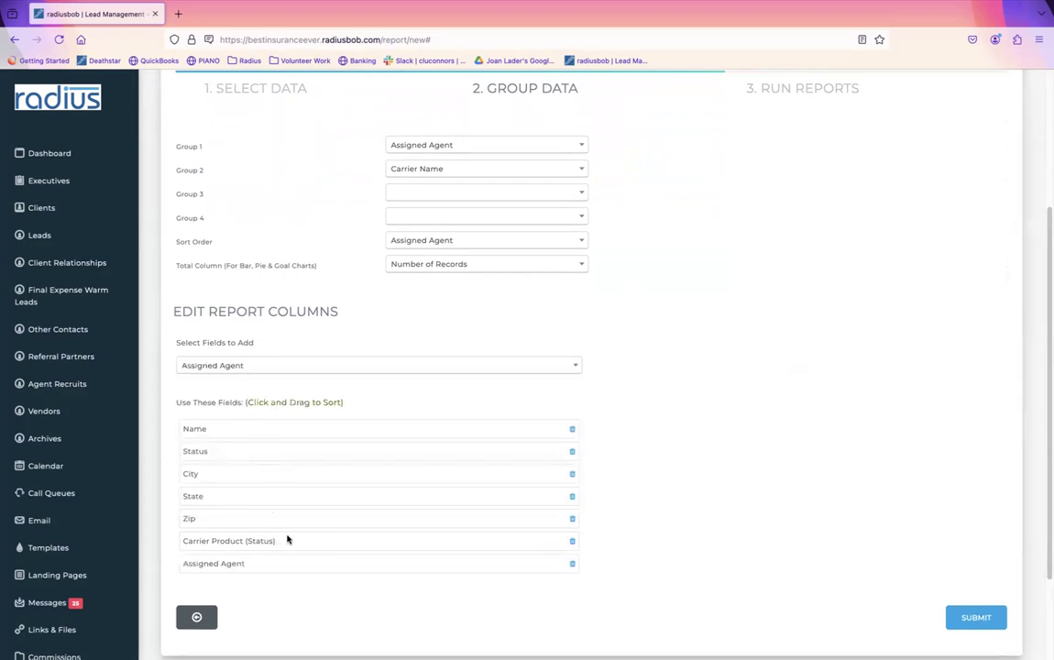
click(327, 366)
text(carr)
click(292, 404)
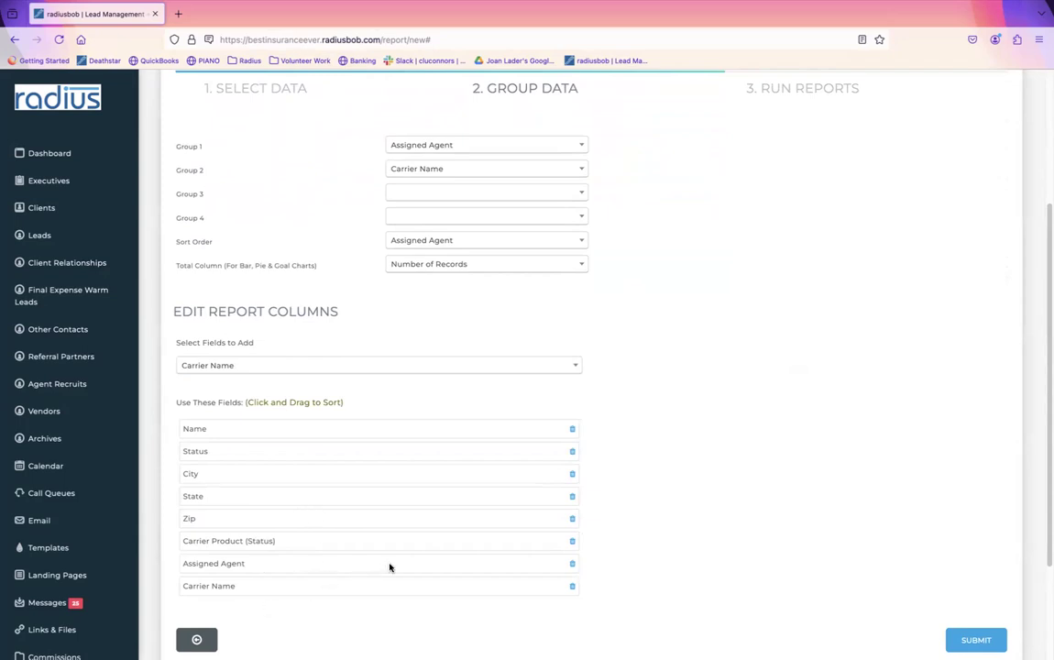
click(572, 452)
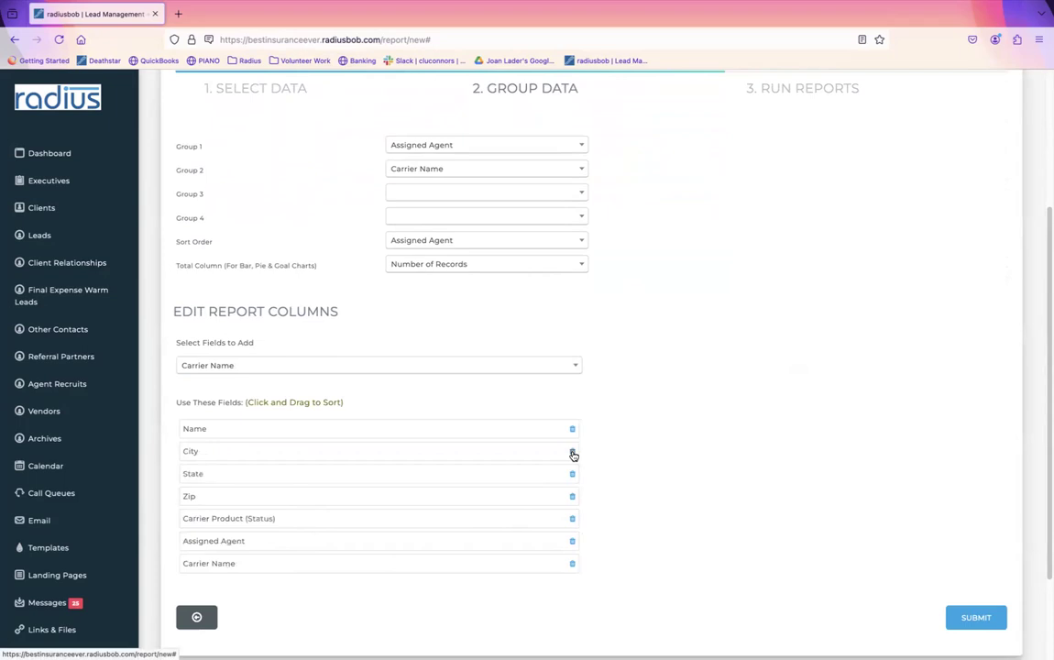
click(571, 453)
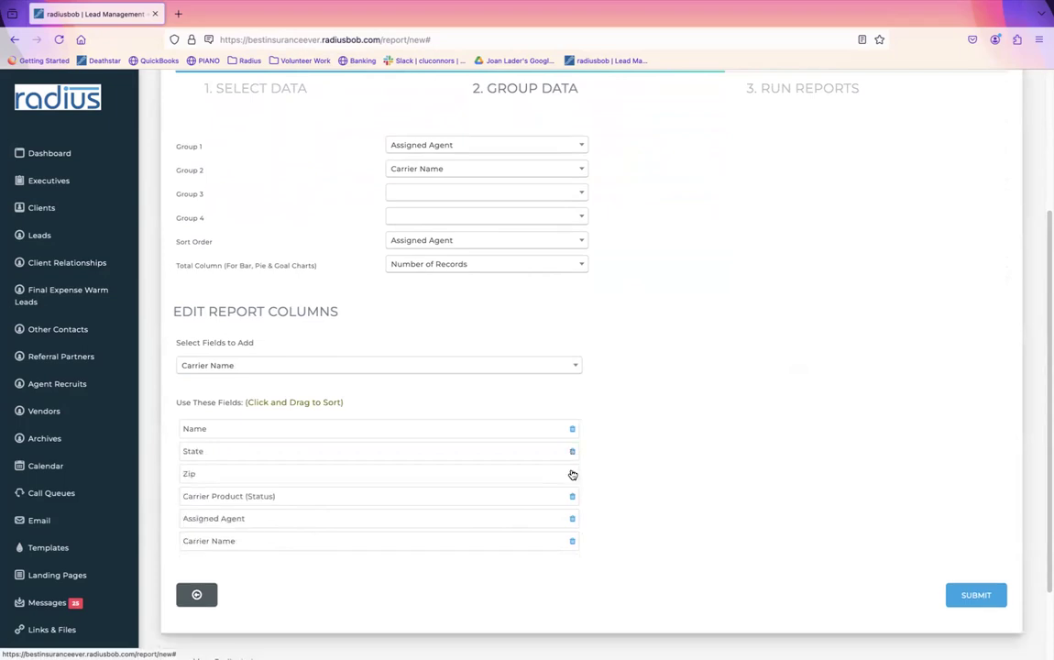
click(572, 473)
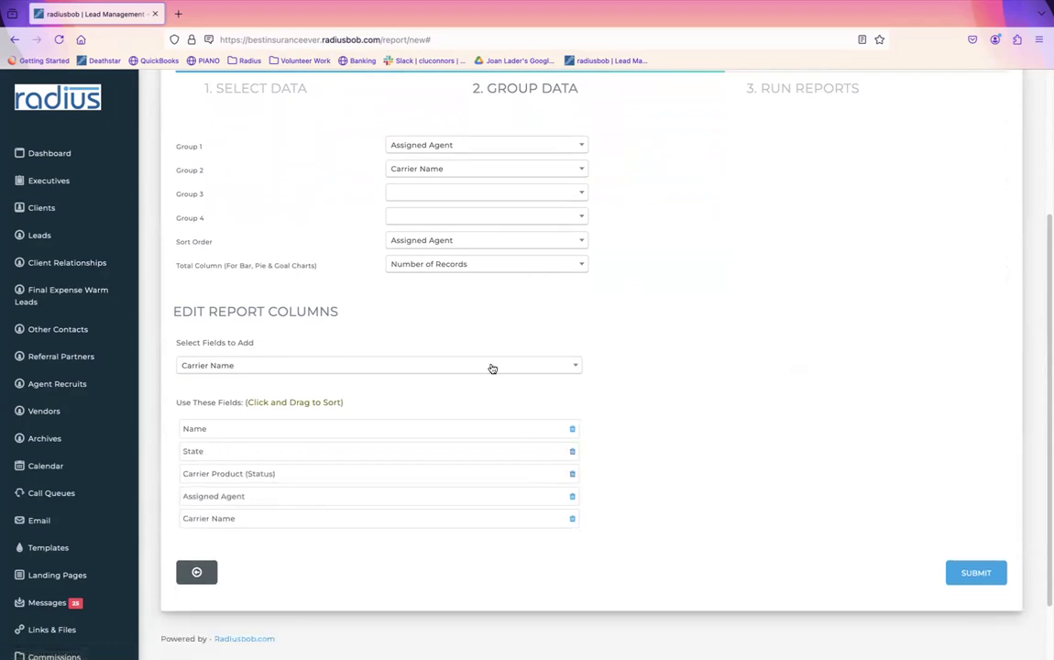
Step: Add County after State and Effective Date (with year) under Carrier Product, then submit the report
click(492, 370)
text(coun)
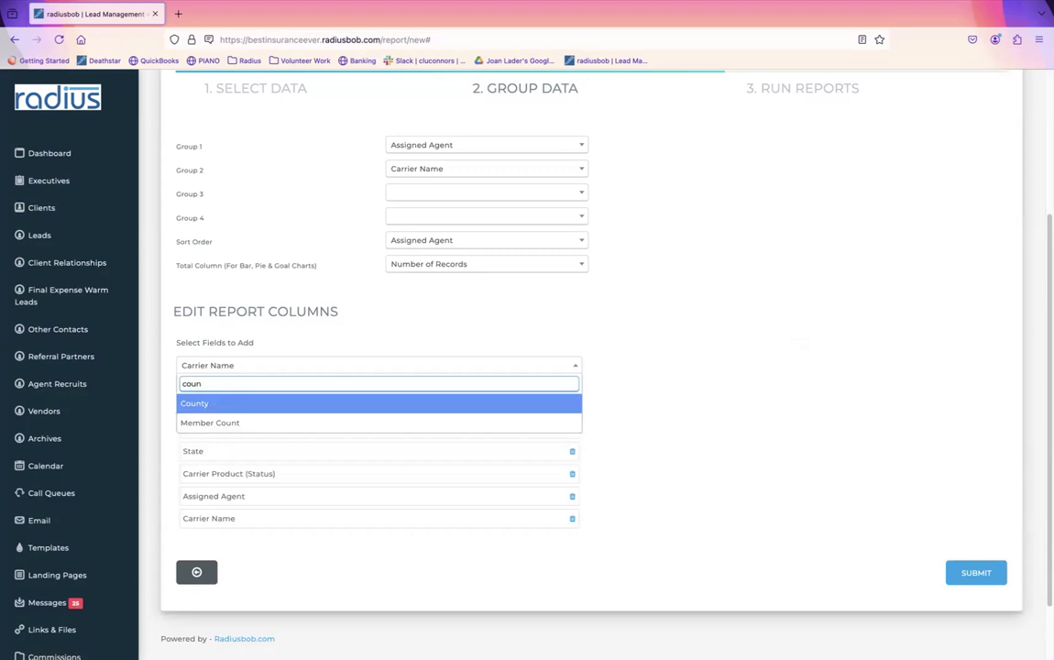
click(439, 407)
drag(348, 540, 348, 479)
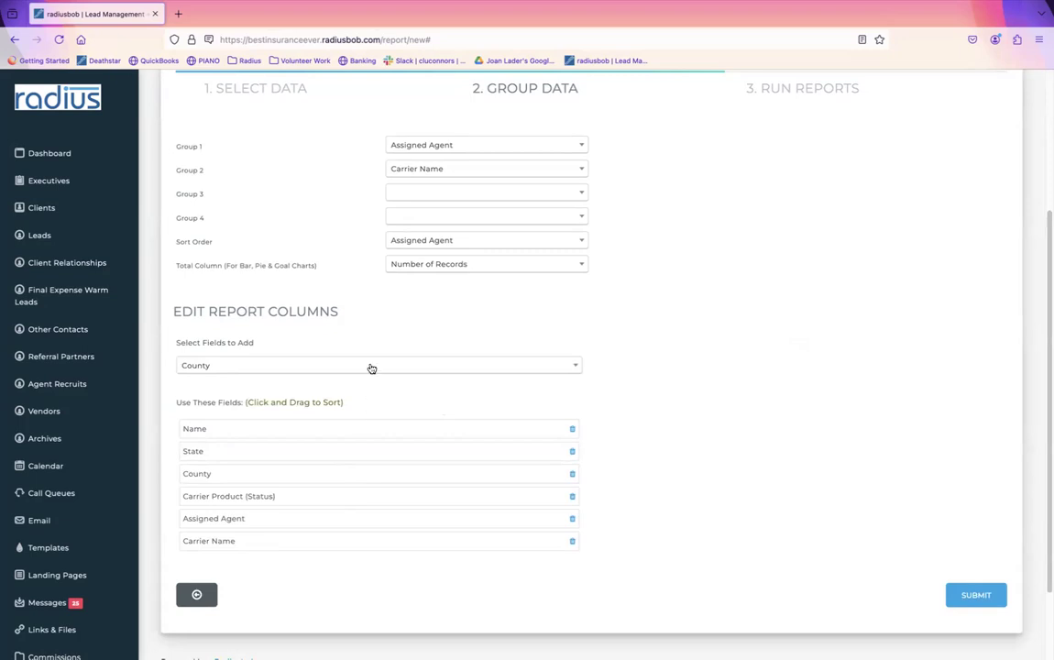
click(422, 371)
text(eff)
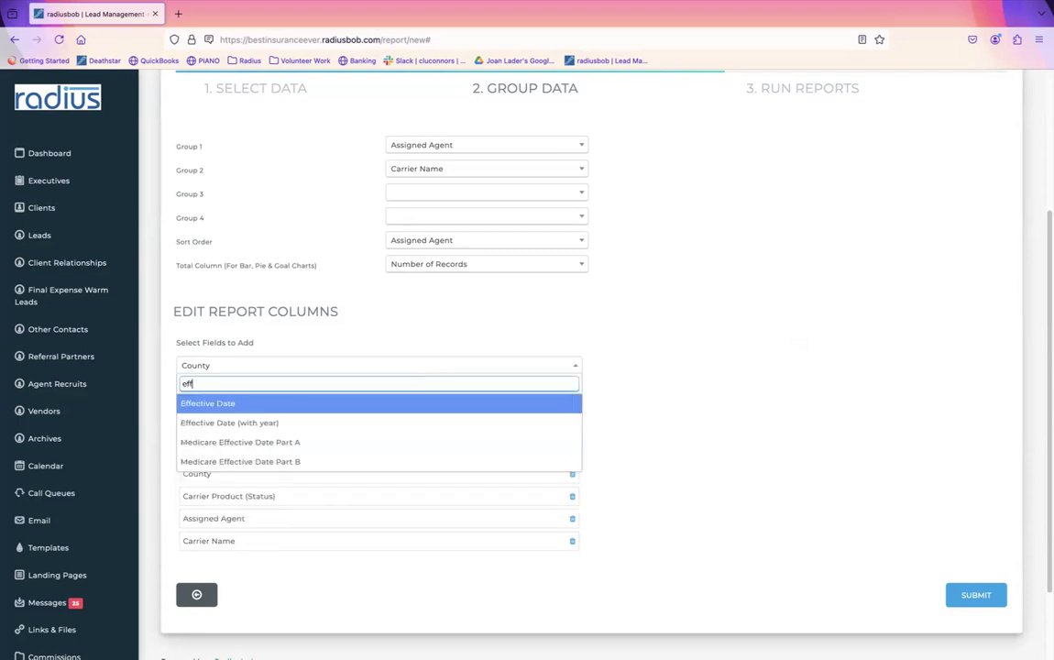
click(369, 420)
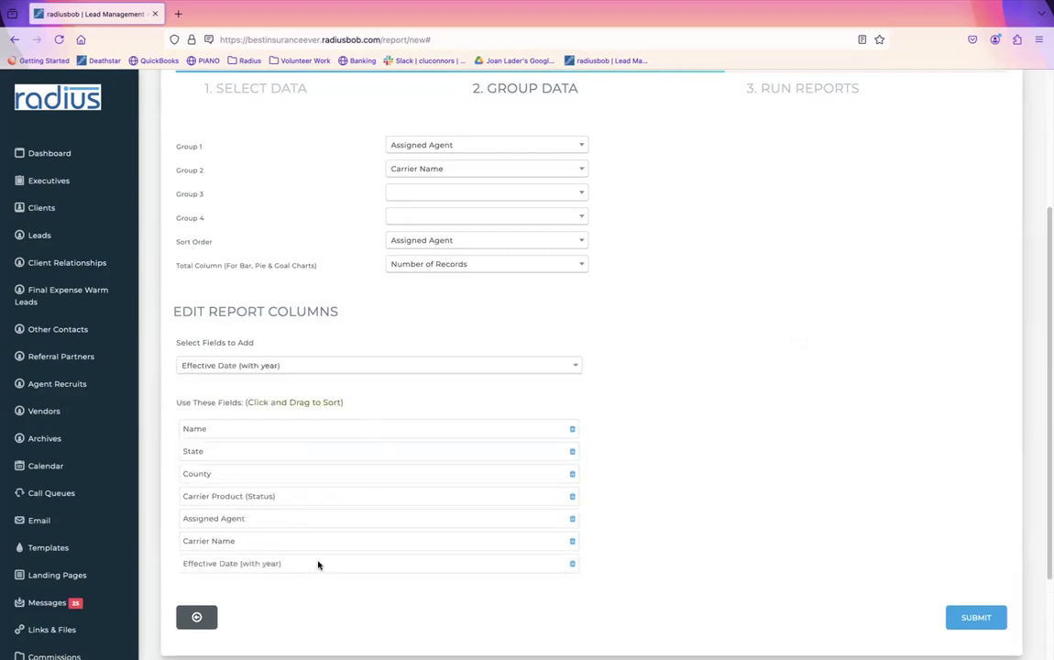
drag(315, 569, 293, 569)
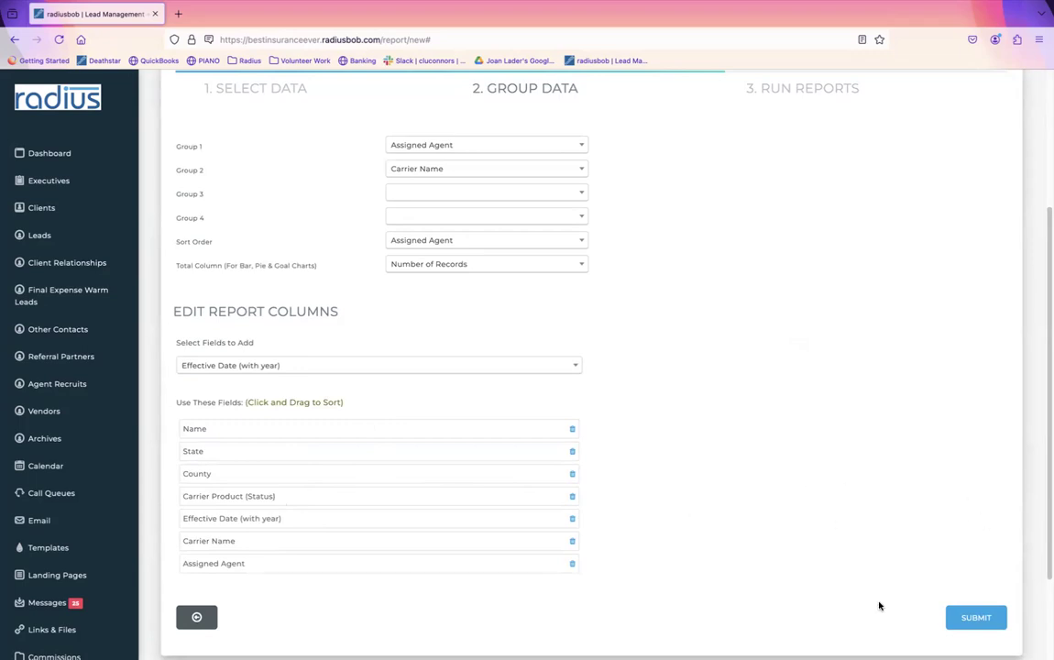
click(976, 619)
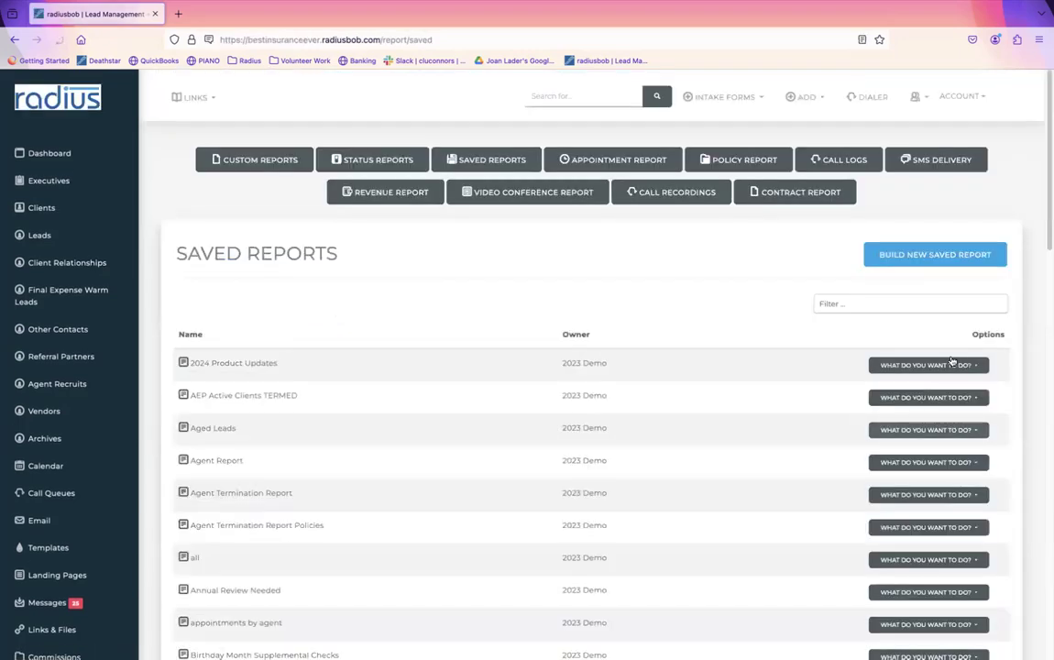
Step: Filter saved reports by 'weekl' and run the Weekly Sales Report, listing its two Aetna policies
click(931, 305)
text(weekl)
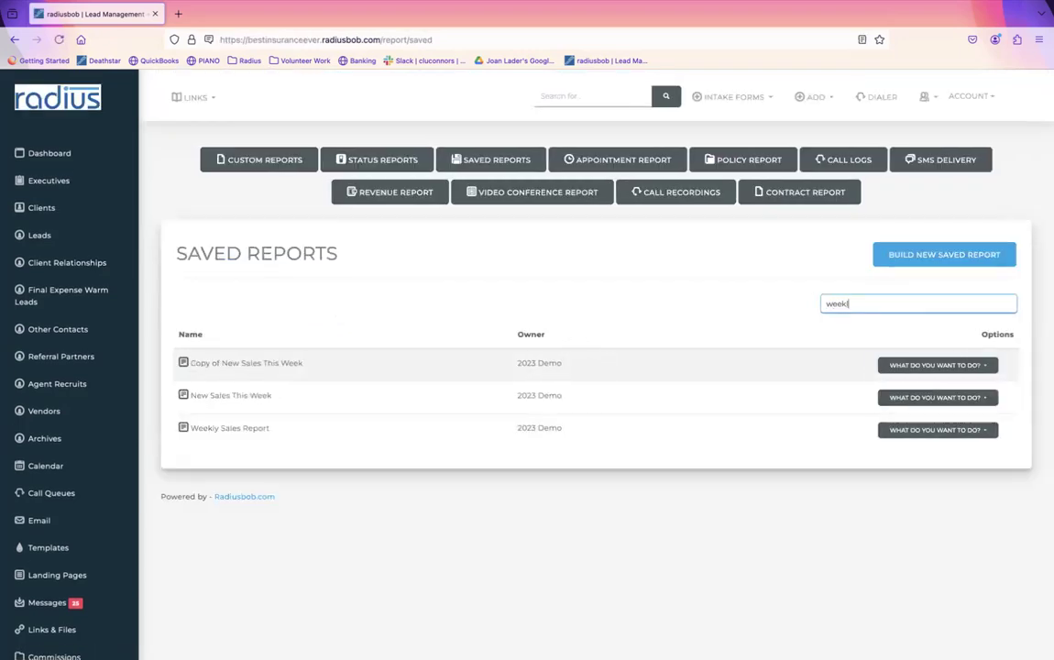
click(986, 364)
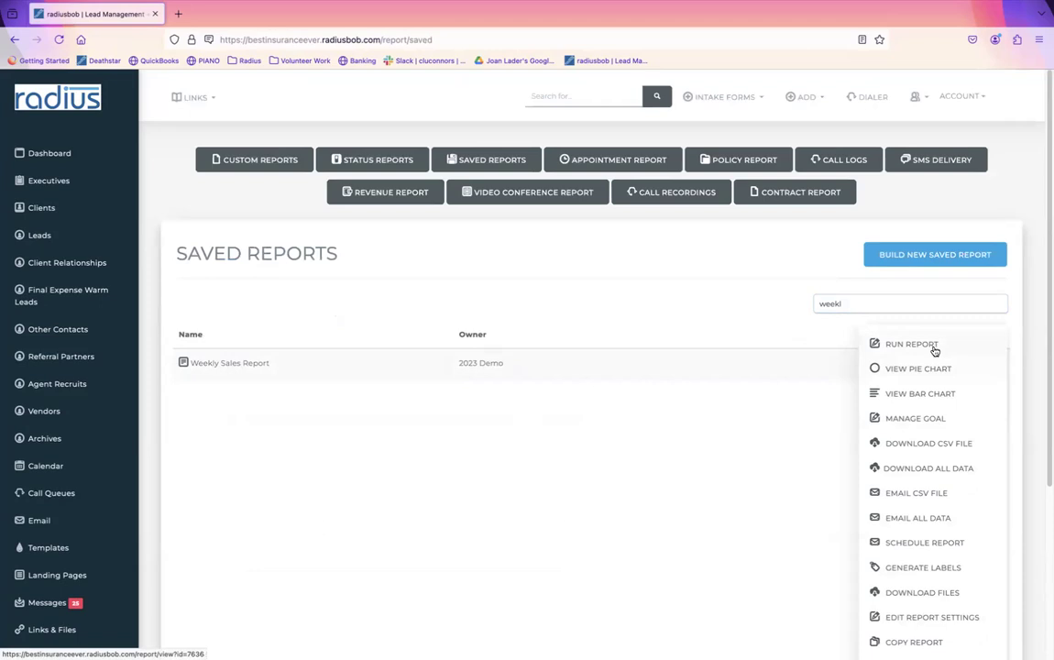
click(950, 347)
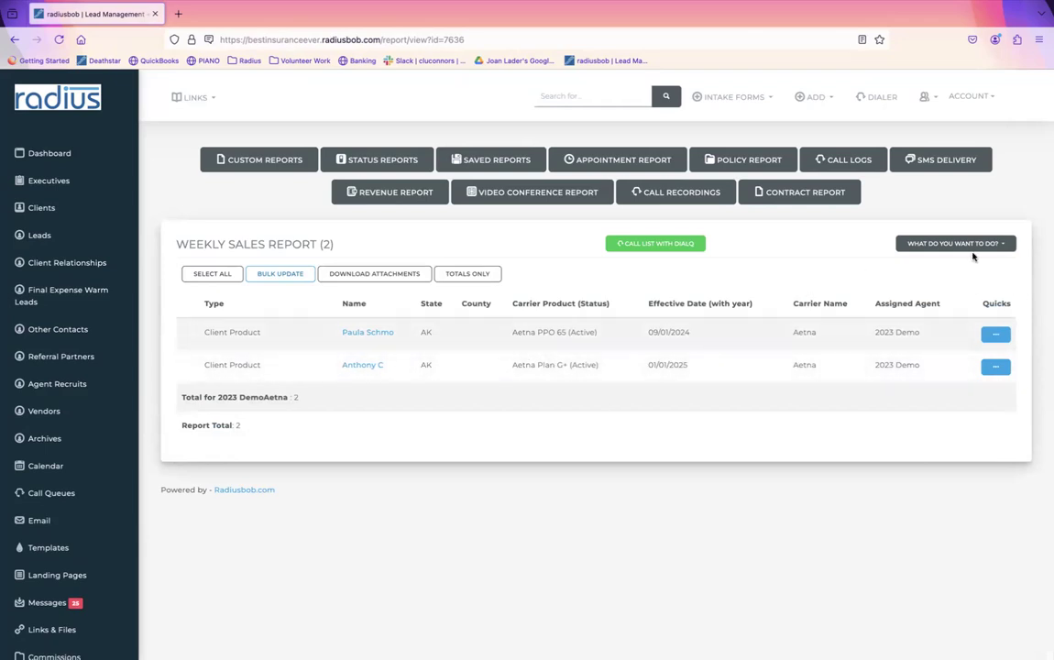
click(996, 247)
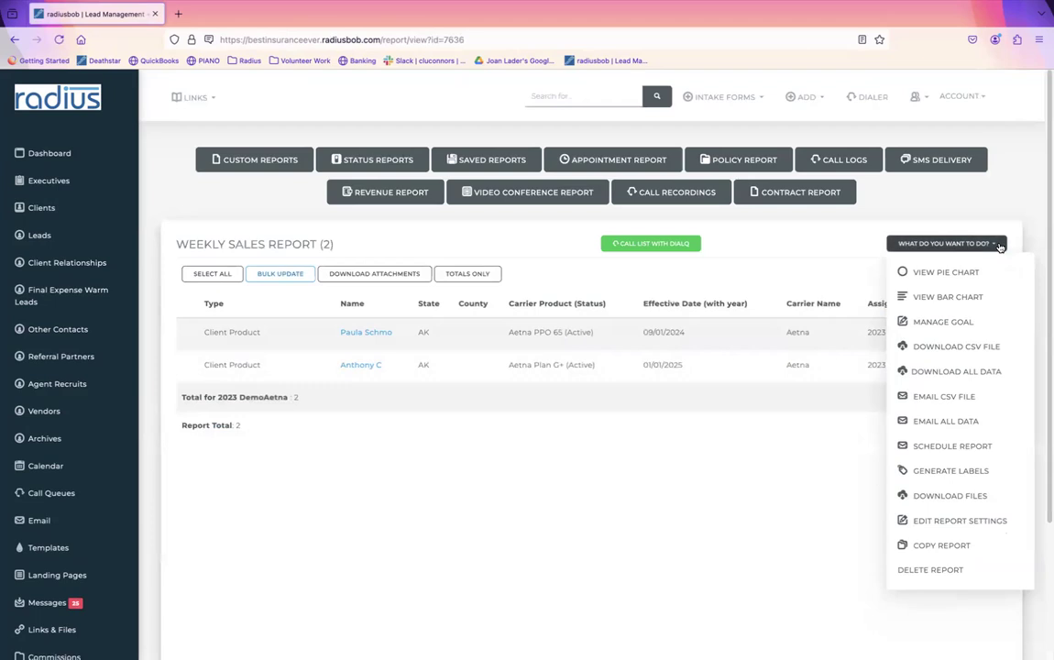
Step: Save a goal '20 Apps Per Week', value 20, from First Day to Last Day of the Week
click(943, 325)
click(519, 203)
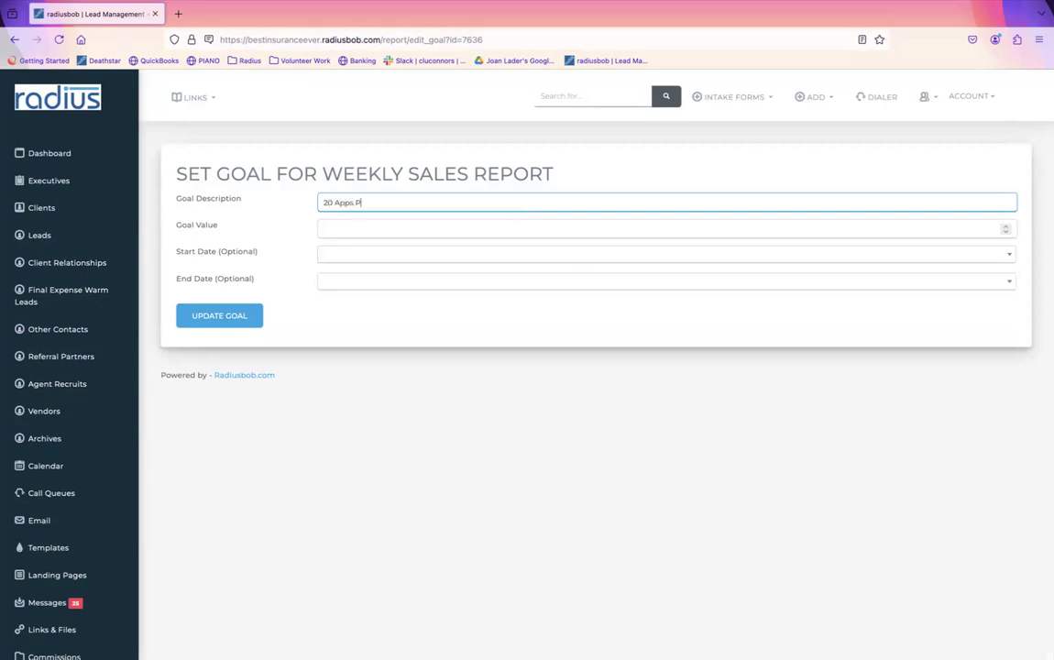
text(20 Apps Per Week)
key(Tab)
text(20)
key(Tab)
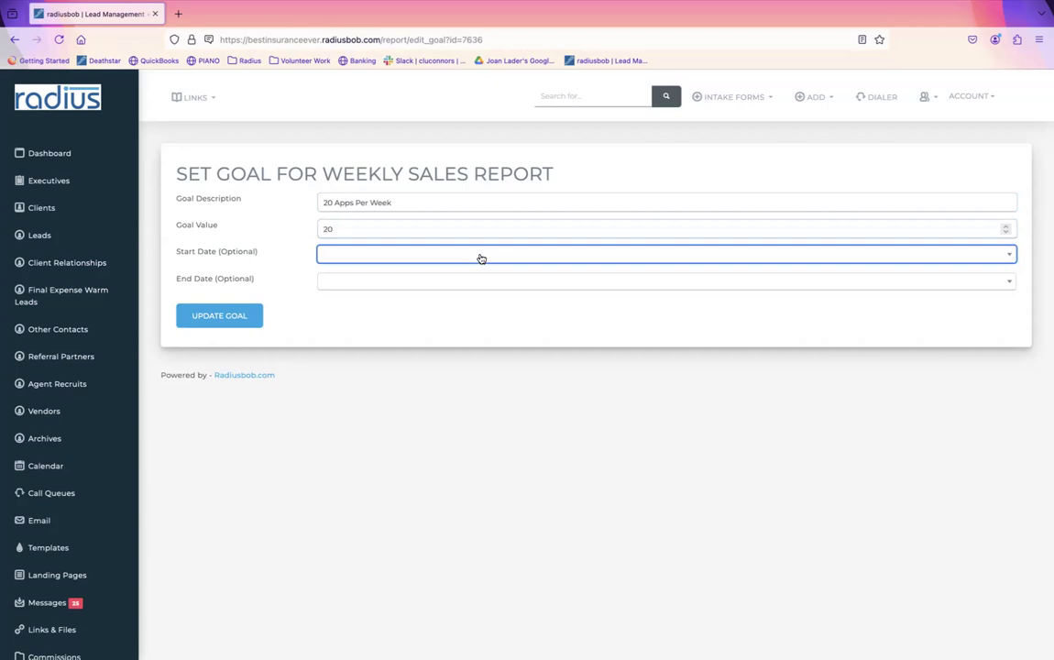
click(480, 260)
click(439, 362)
click(419, 283)
click(401, 406)
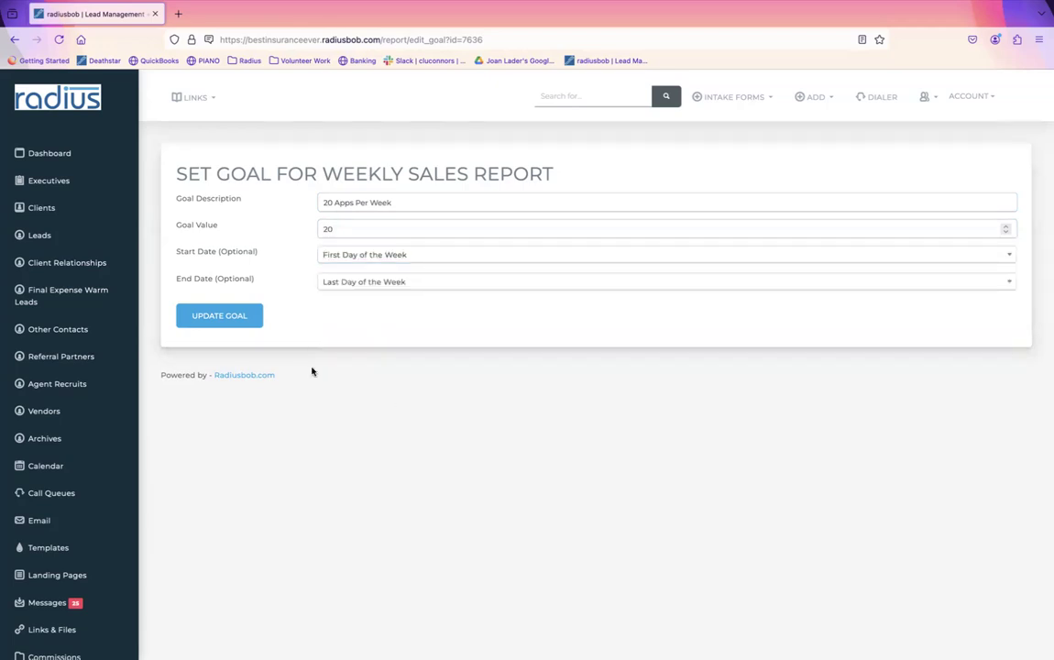
click(232, 315)
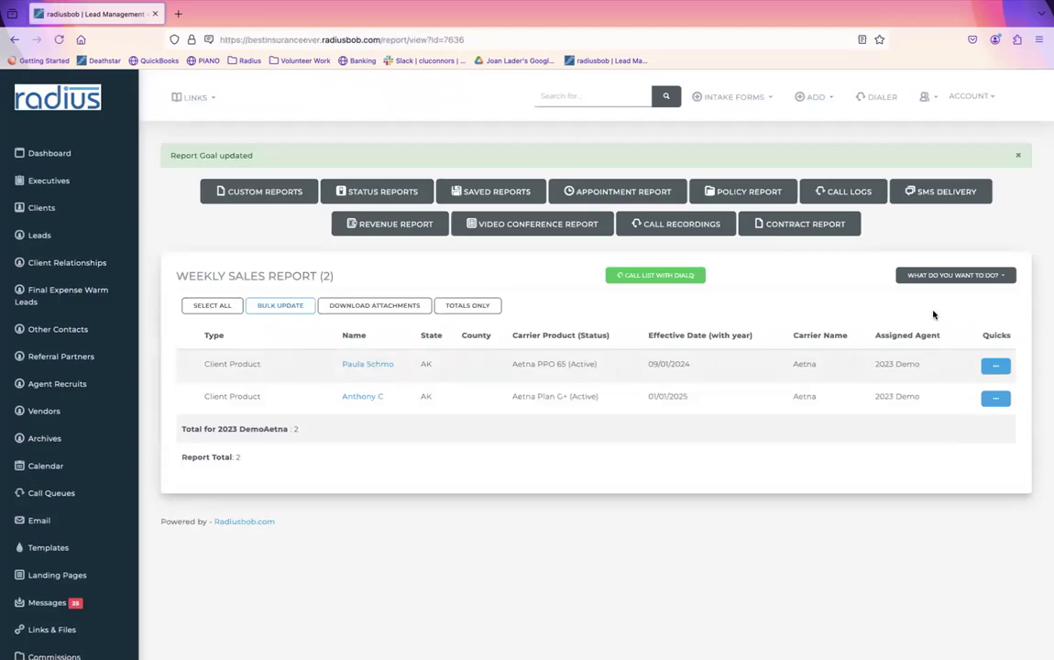
Step: View the Weekly Sales Report goal chart, showing 2 actual versus goal 20, Off Track
click(1001, 275)
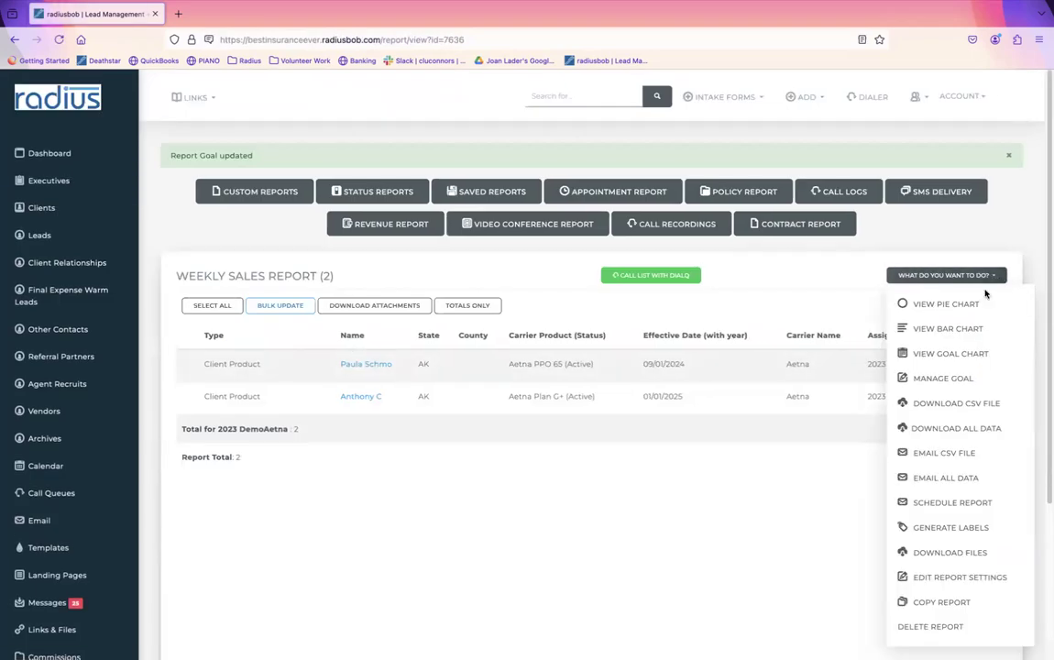
click(953, 354)
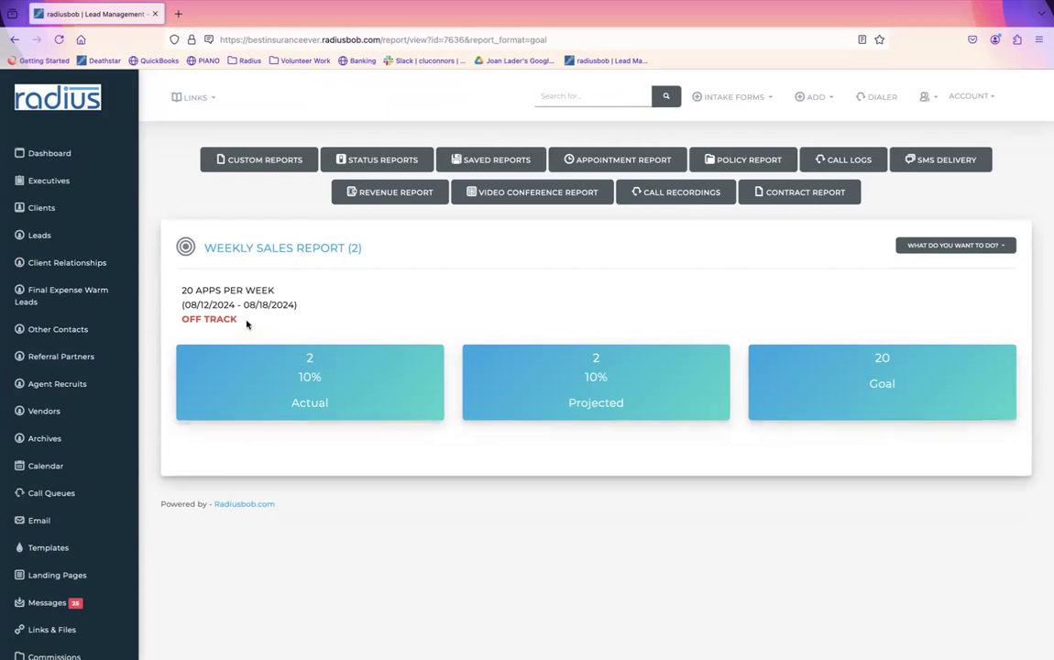
drag(246, 321, 183, 314)
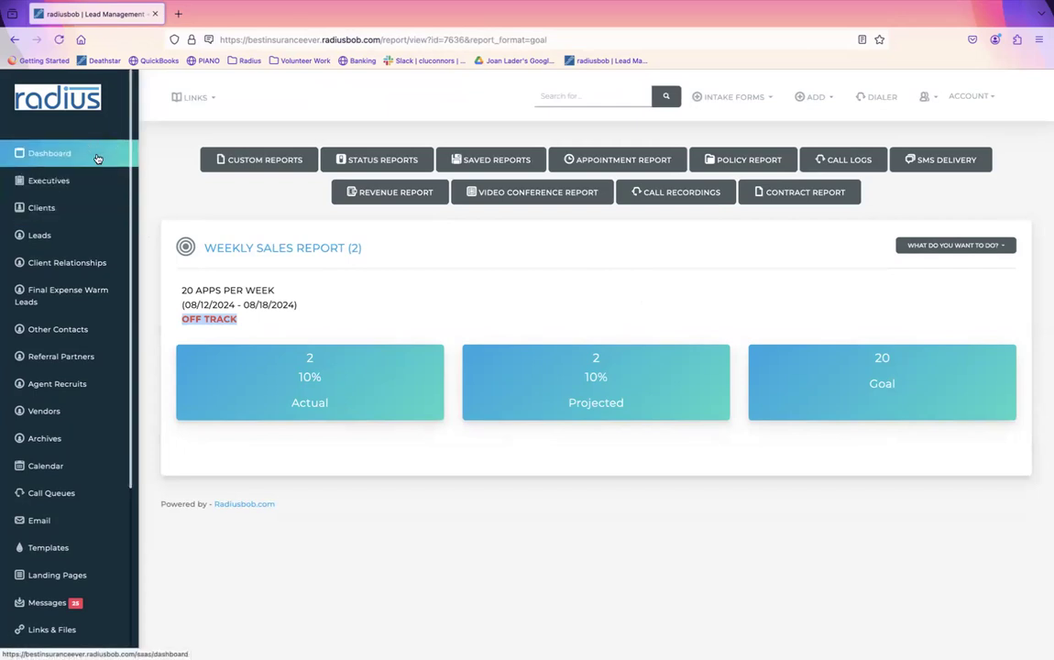
scroll(91, 412, down, 5)
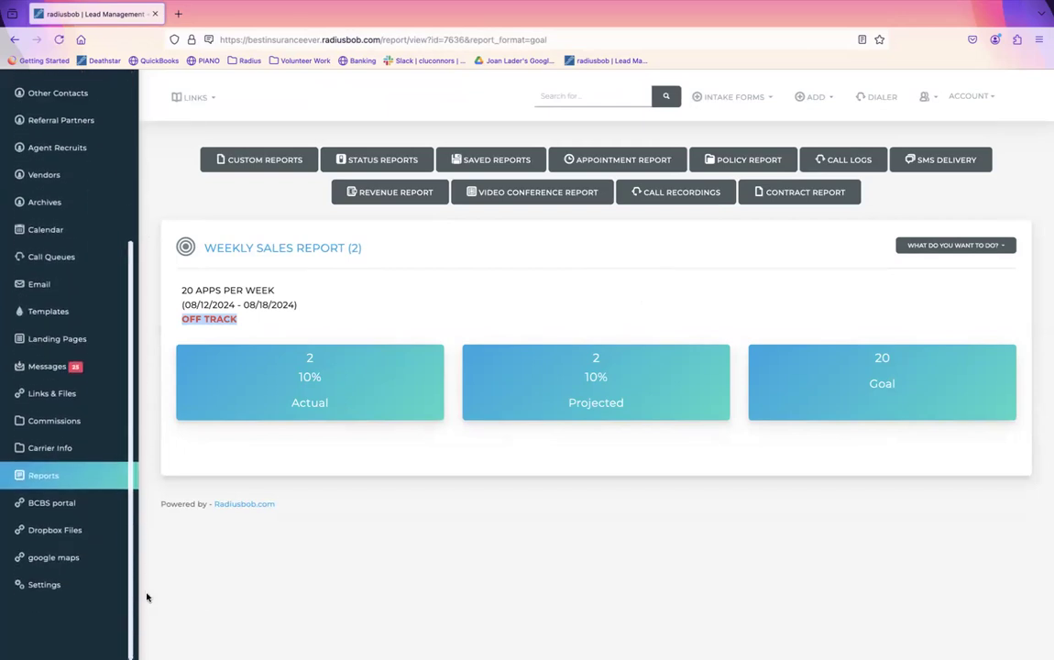
Step: Open Edit Dashboard Settings from Settings, found by filtering for 'dash'
click(46, 579)
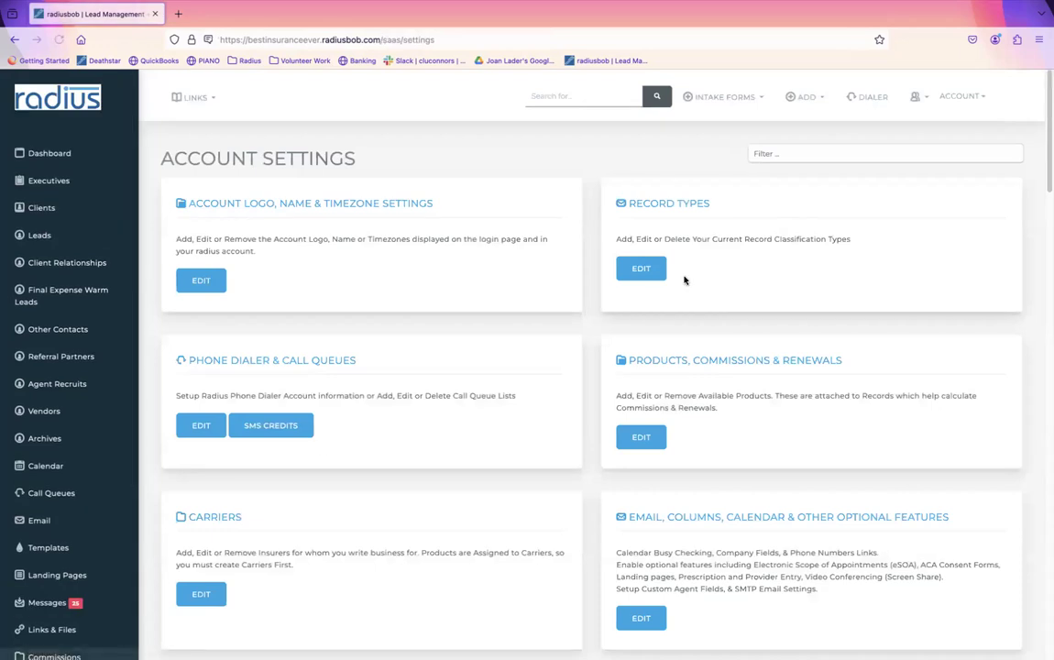
click(812, 158)
text(dash)
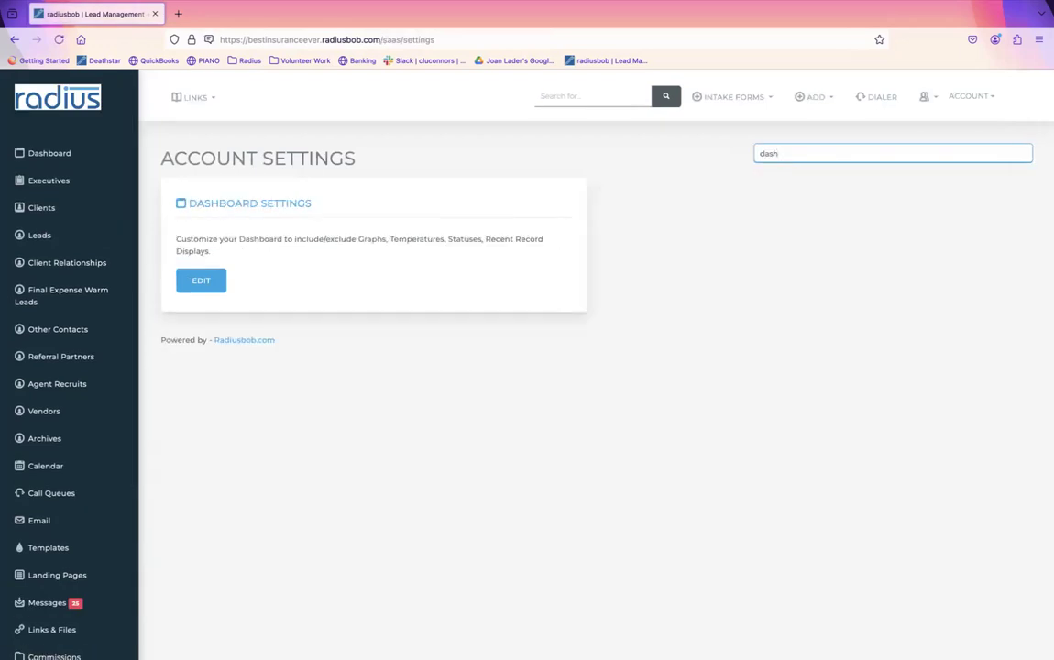
click(203, 280)
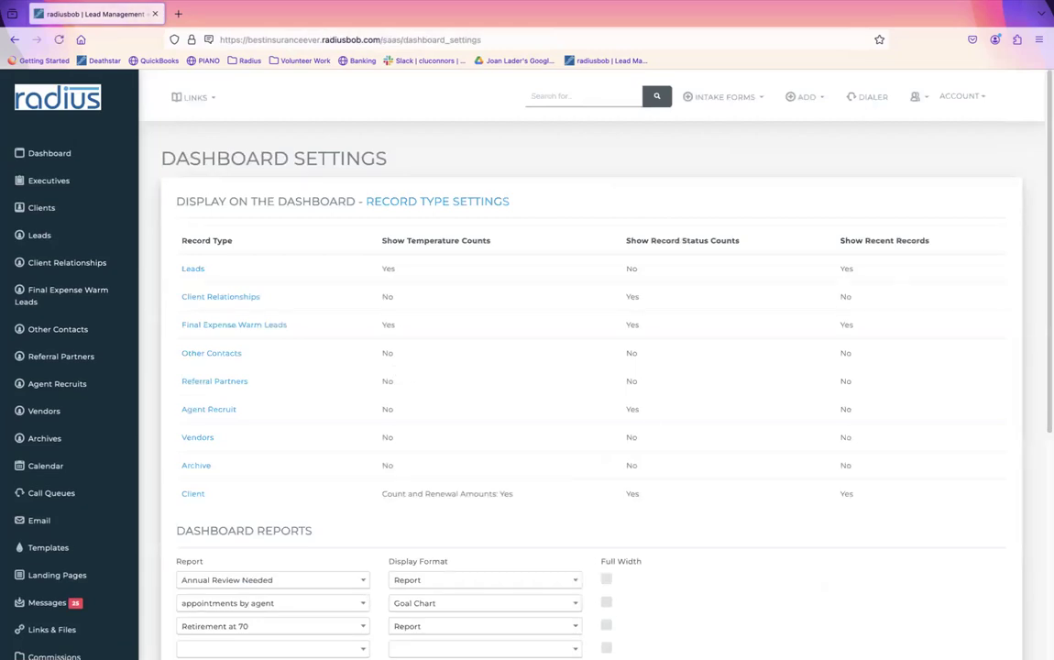
scroll(1026, 313, down, 4)
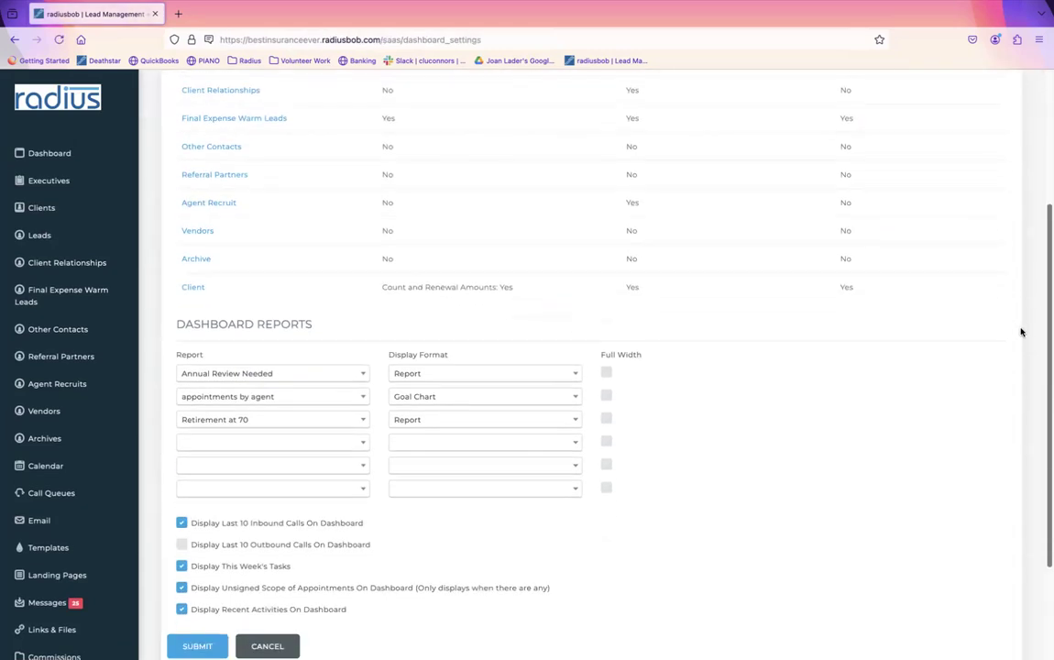
Step: Put Weekly Sales Report in the fourth dashboard slot as a full-width Goal Chart
click(358, 445)
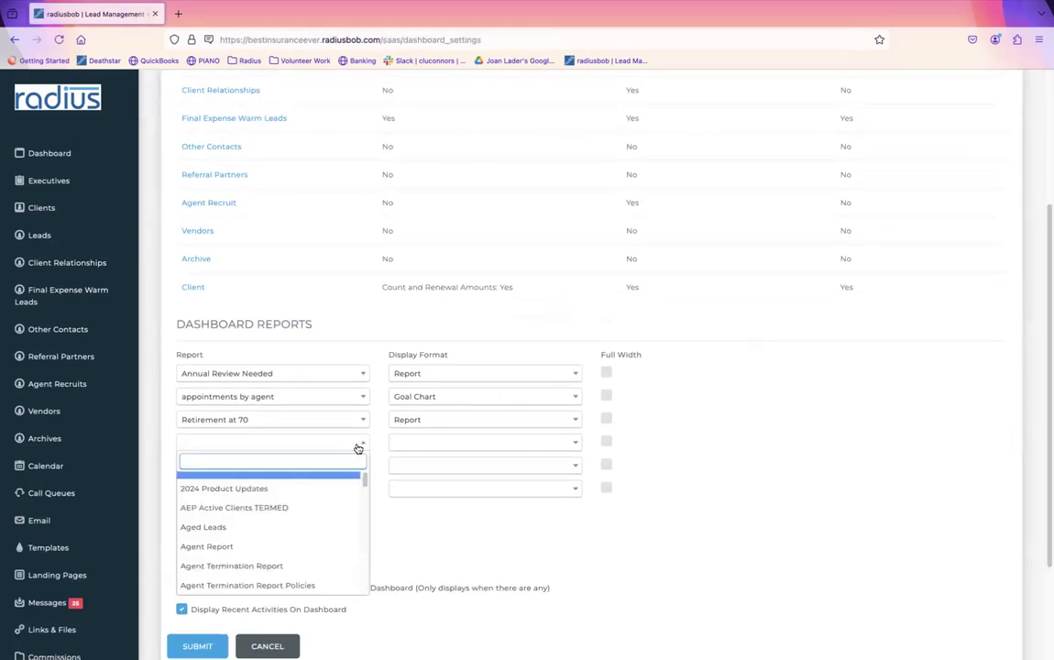
text(wee)
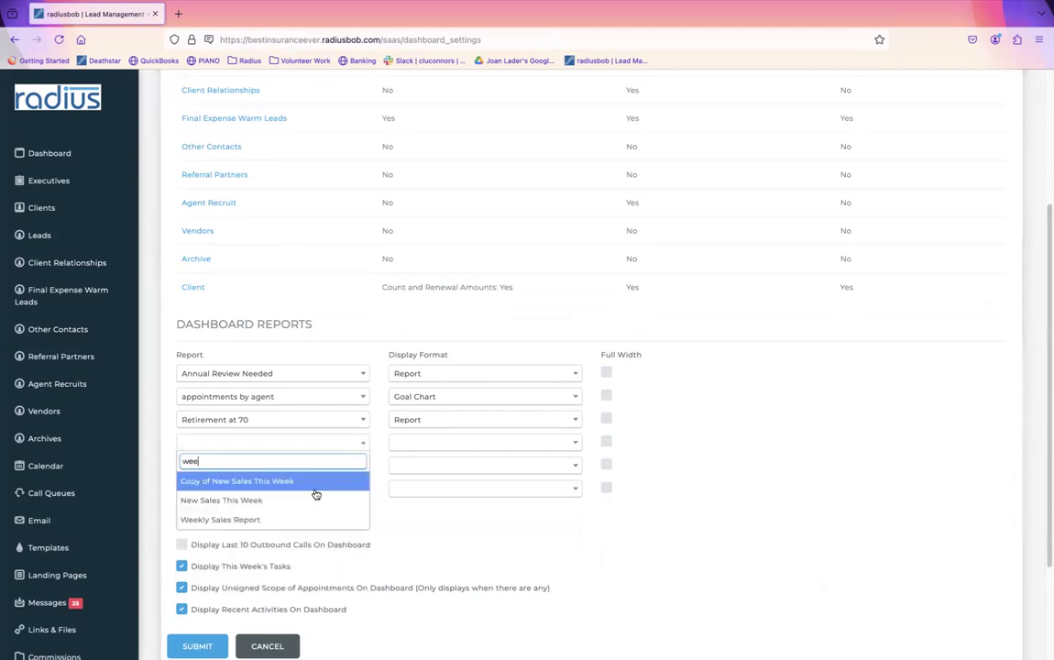
click(310, 518)
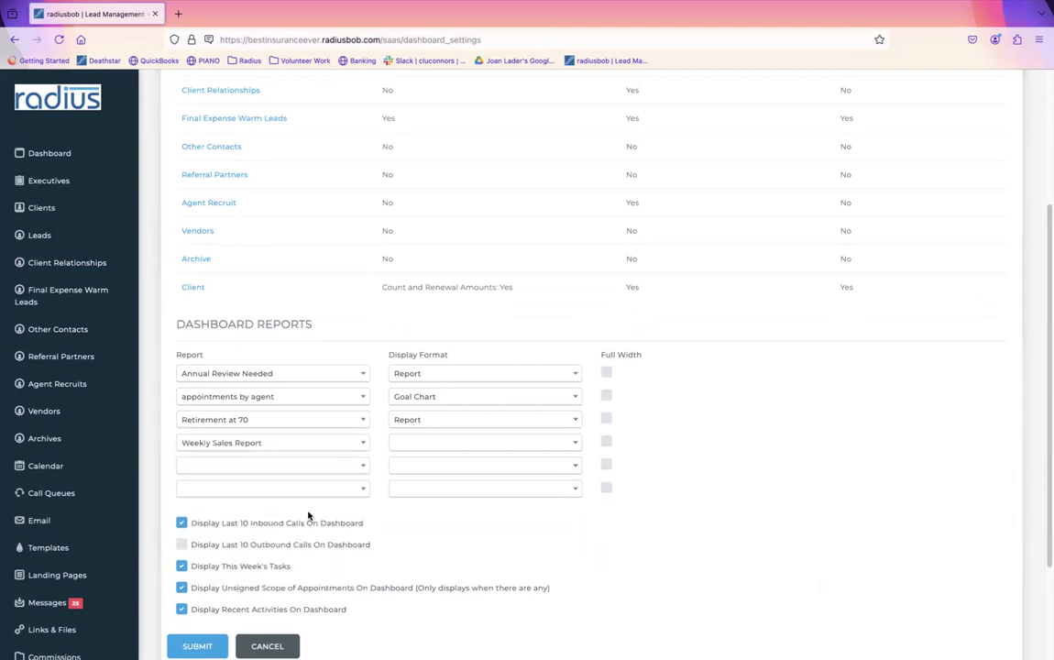
click(456, 443)
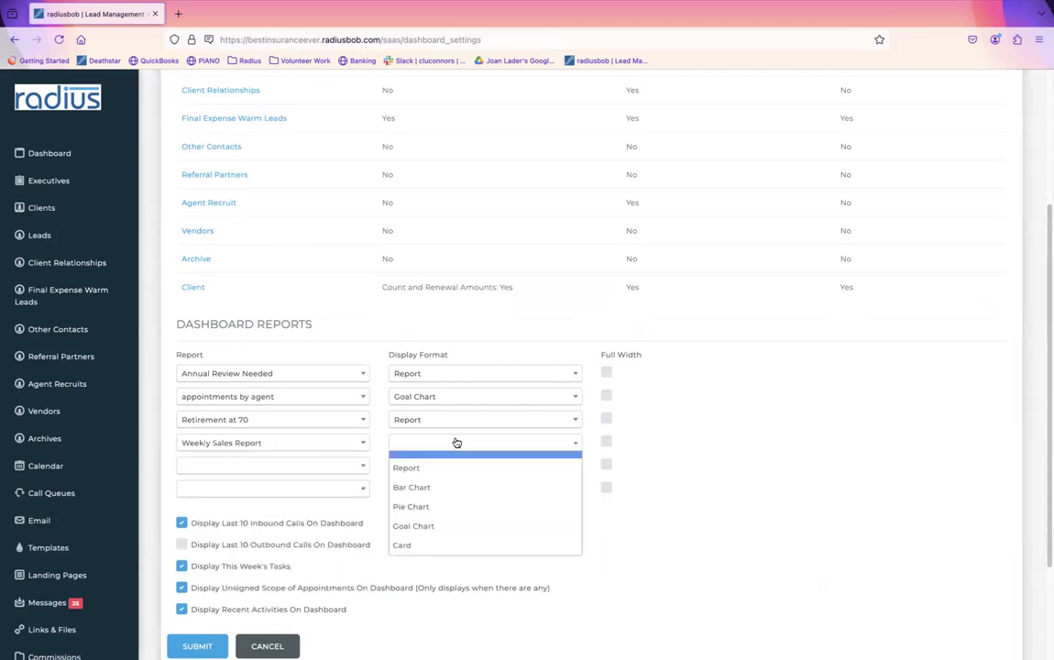
click(450, 527)
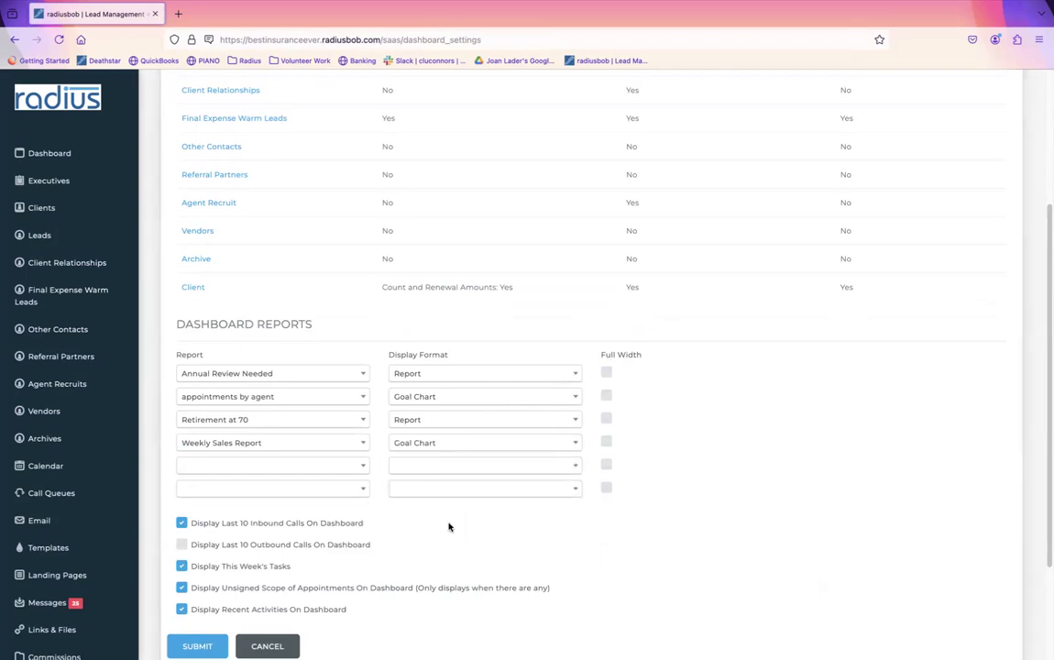
click(606, 443)
Step: Add Weekly Sales Report as a Report table in the fifth slot and submit the settings
click(330, 473)
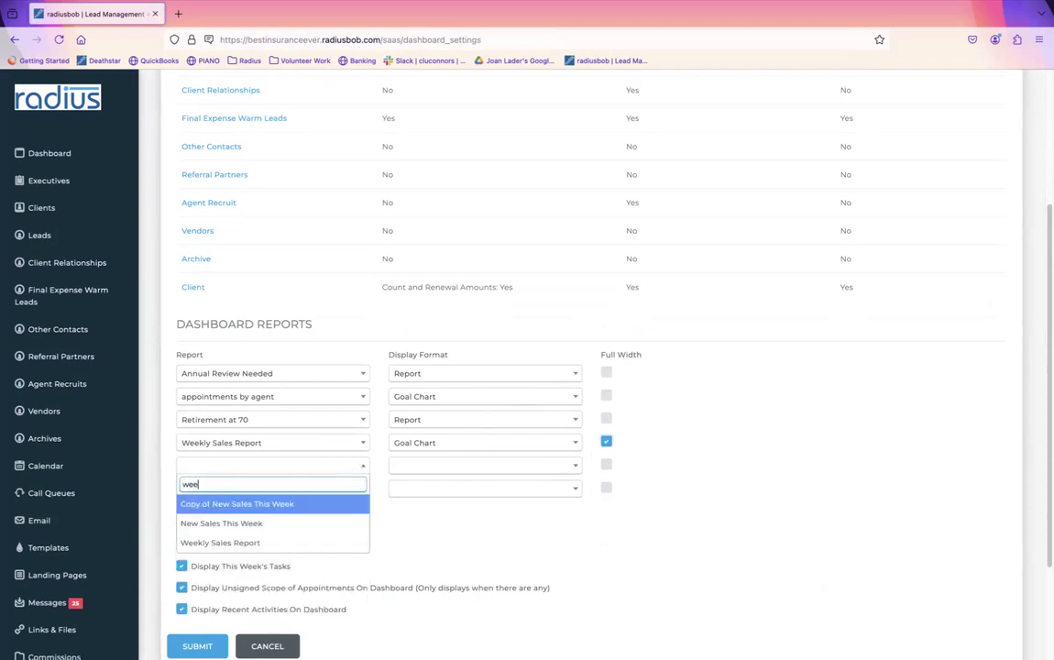
click(286, 541)
click(535, 466)
click(502, 492)
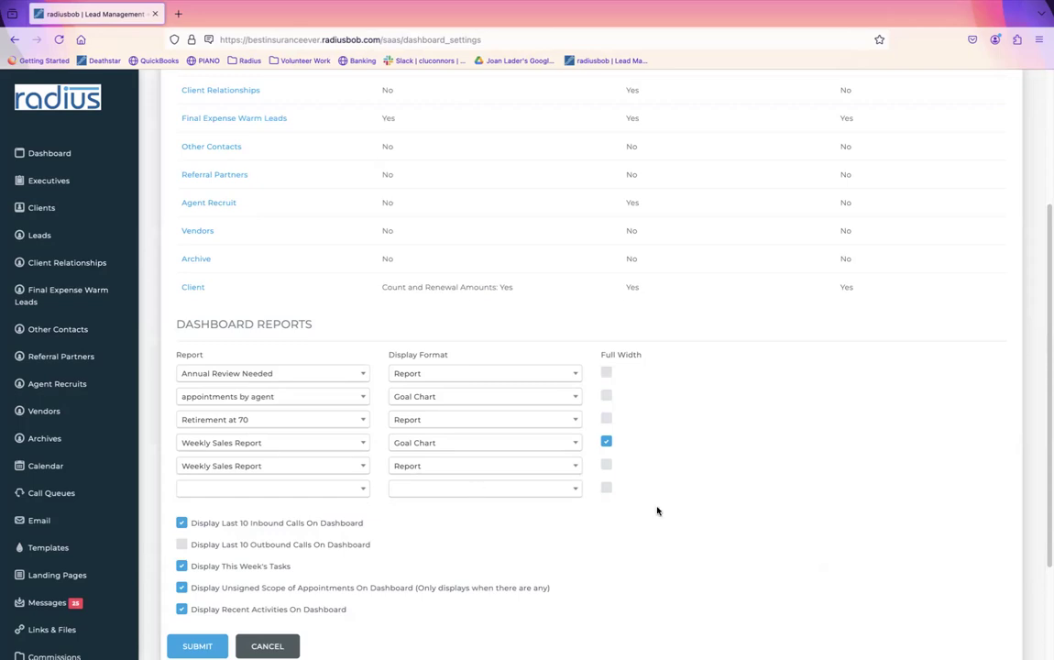
scroll(586, 367, down, 3)
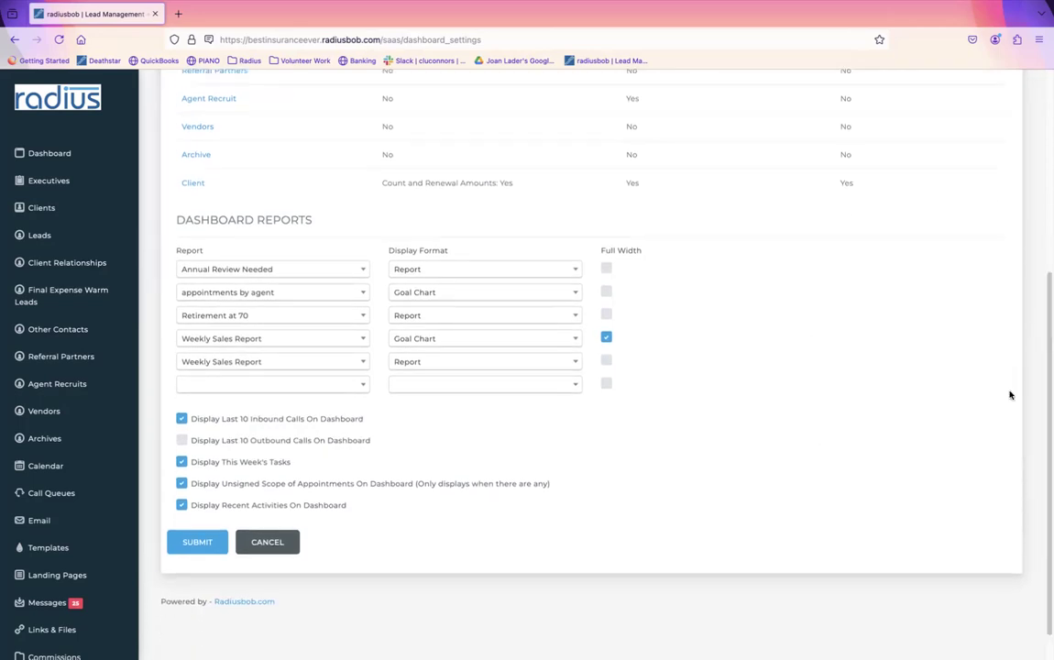
click(197, 544)
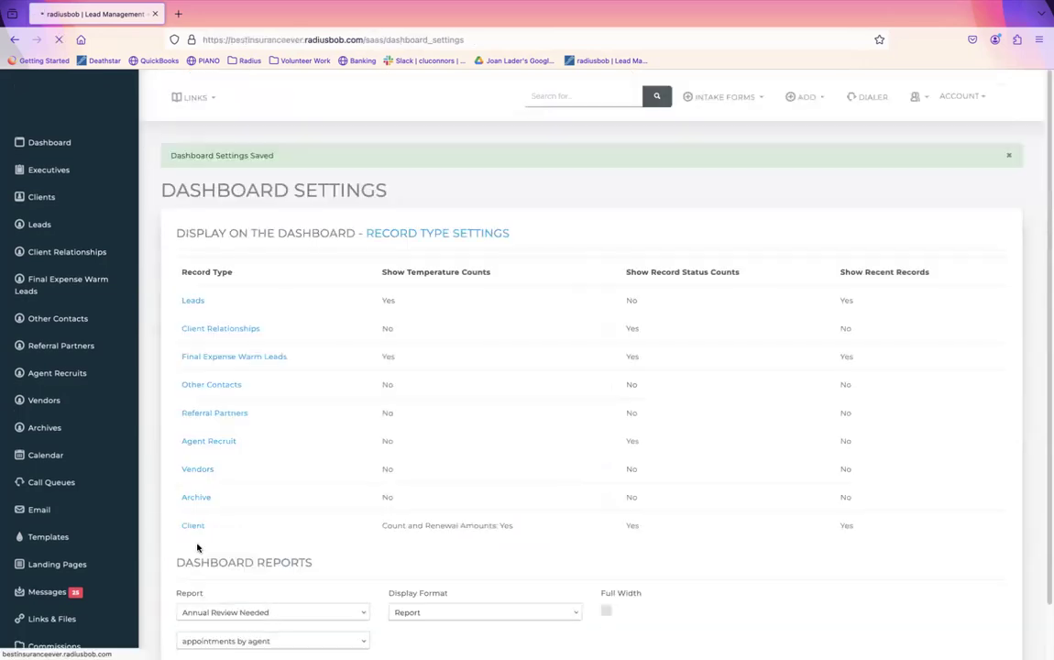
click(53, 144)
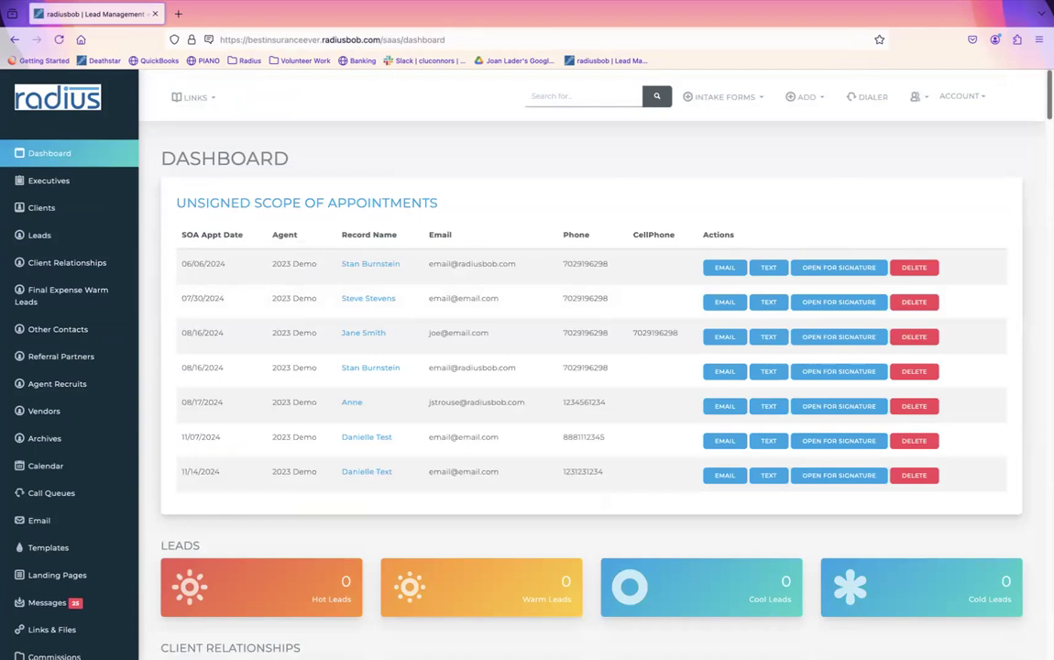
scroll(1027, 226, down, 15)
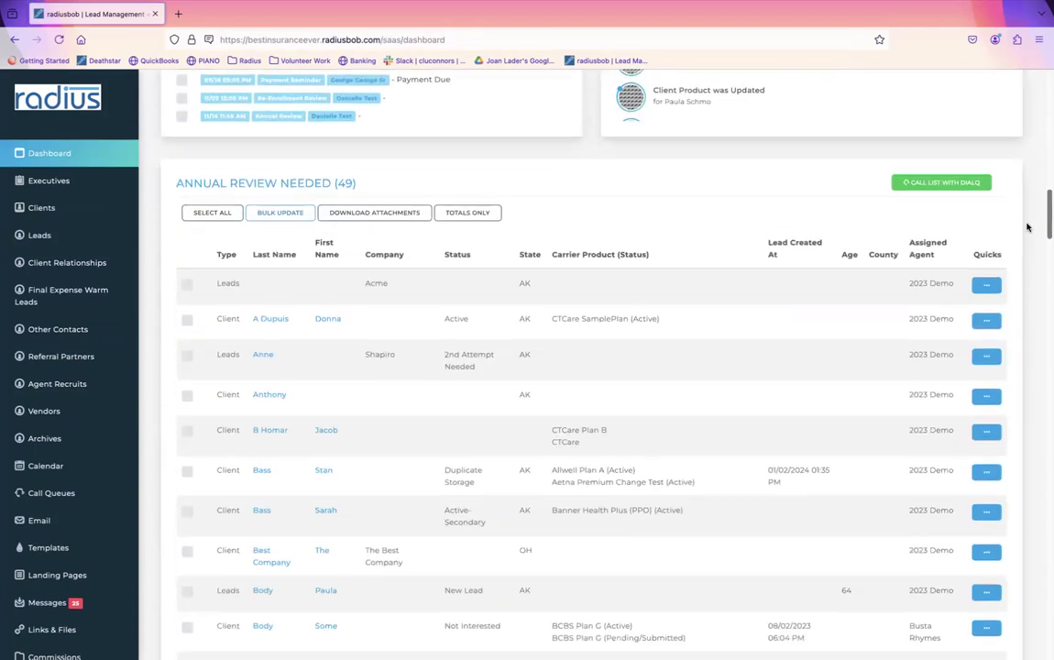
scroll(1028, 226, down, 15)
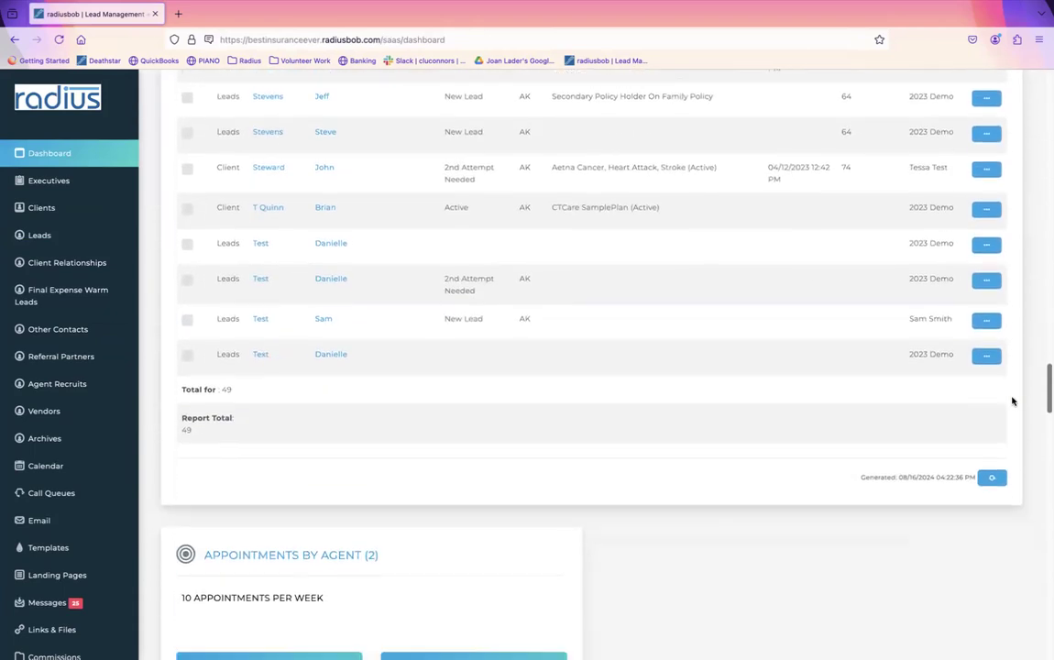
scroll(1012, 401, down, 4)
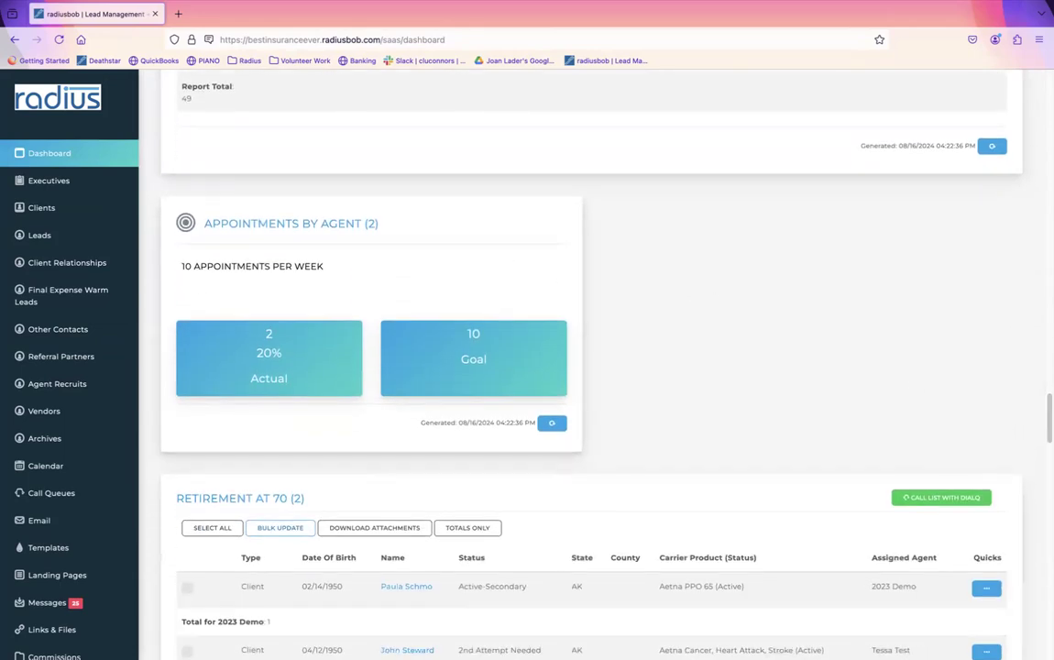
scroll(1034, 383, down, 10)
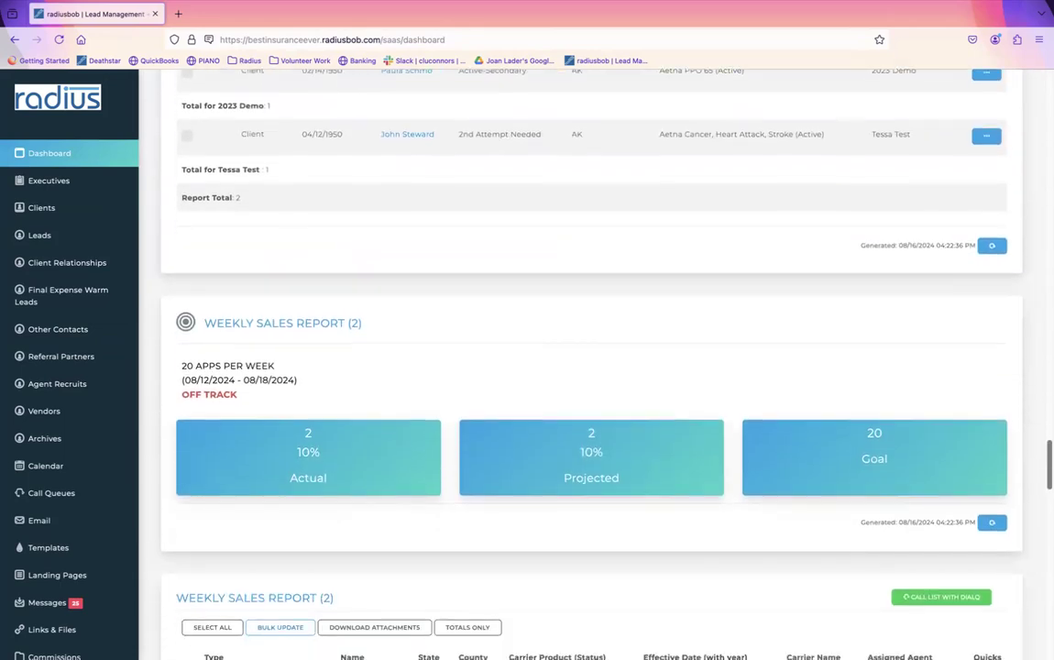
scroll(556, 306, up, 2)
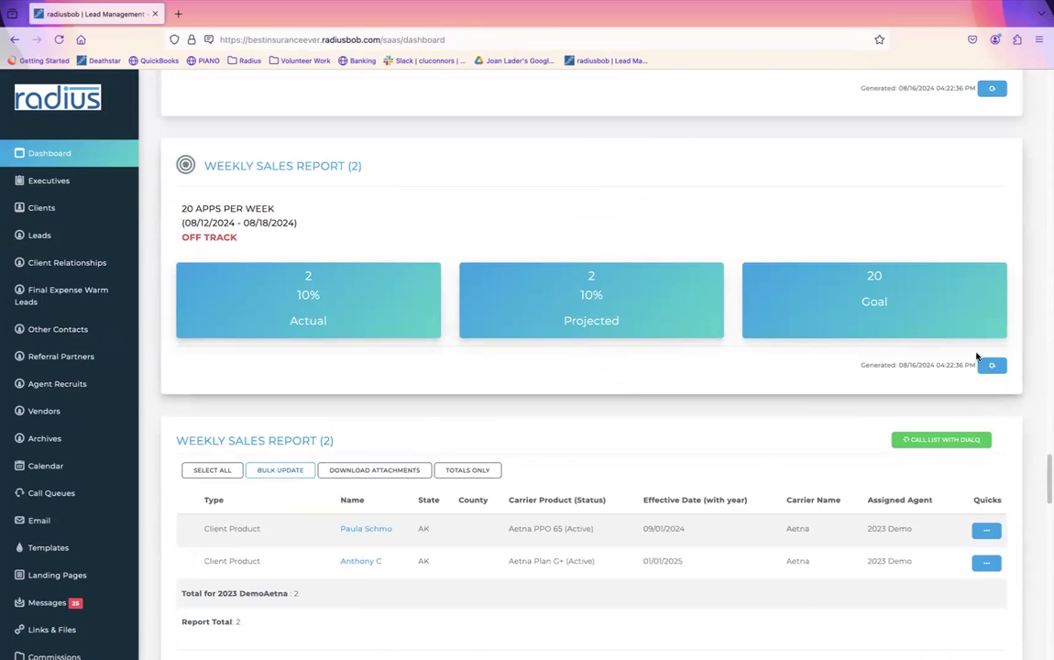
scroll(1049, 477, down, 3)
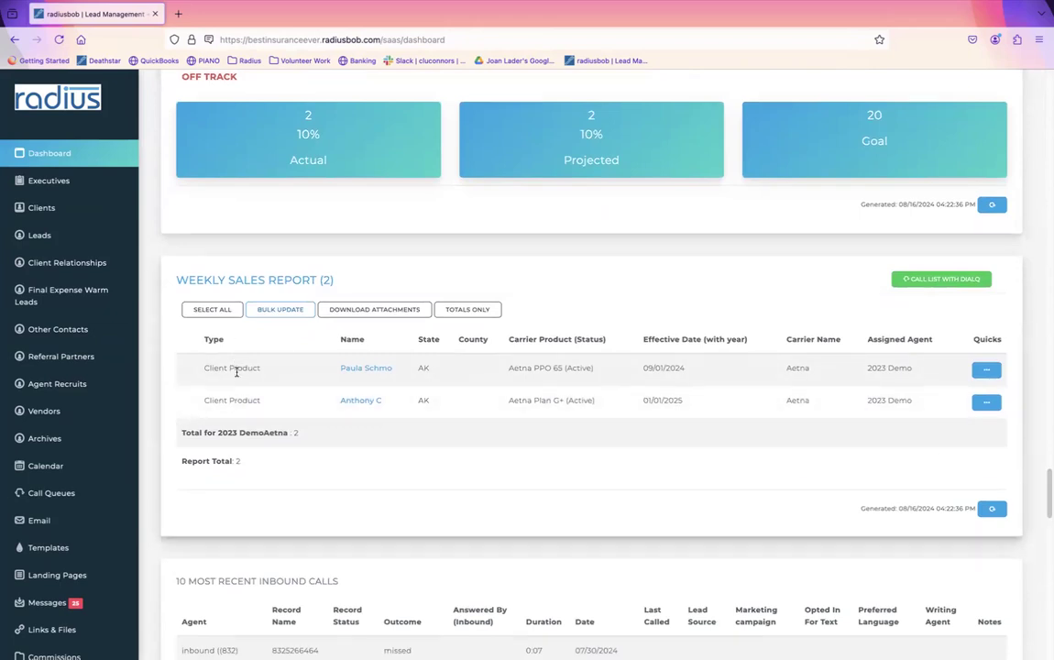
drag(268, 374, 195, 370)
drag(505, 371, 586, 370)
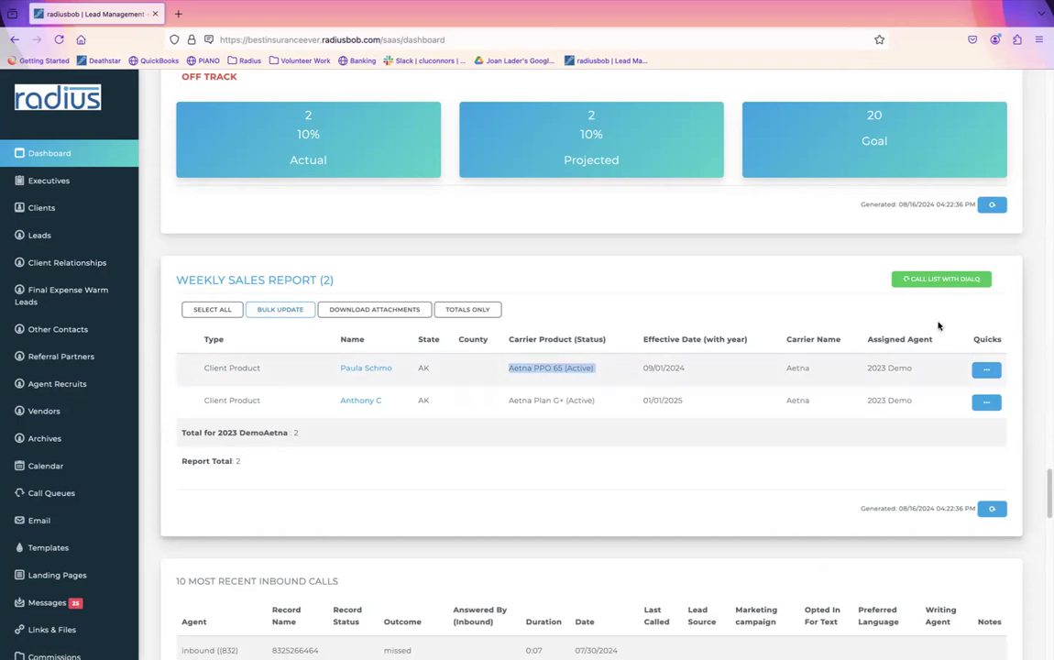
scroll(591, 367, up, 3)
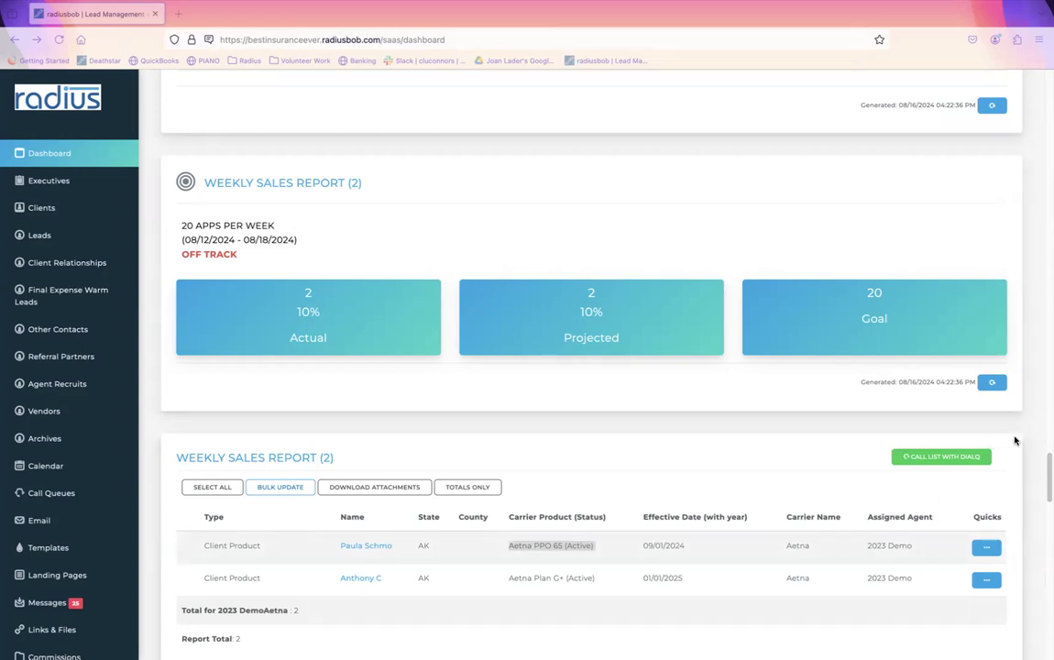
drag(1049, 473, 1050, 472)
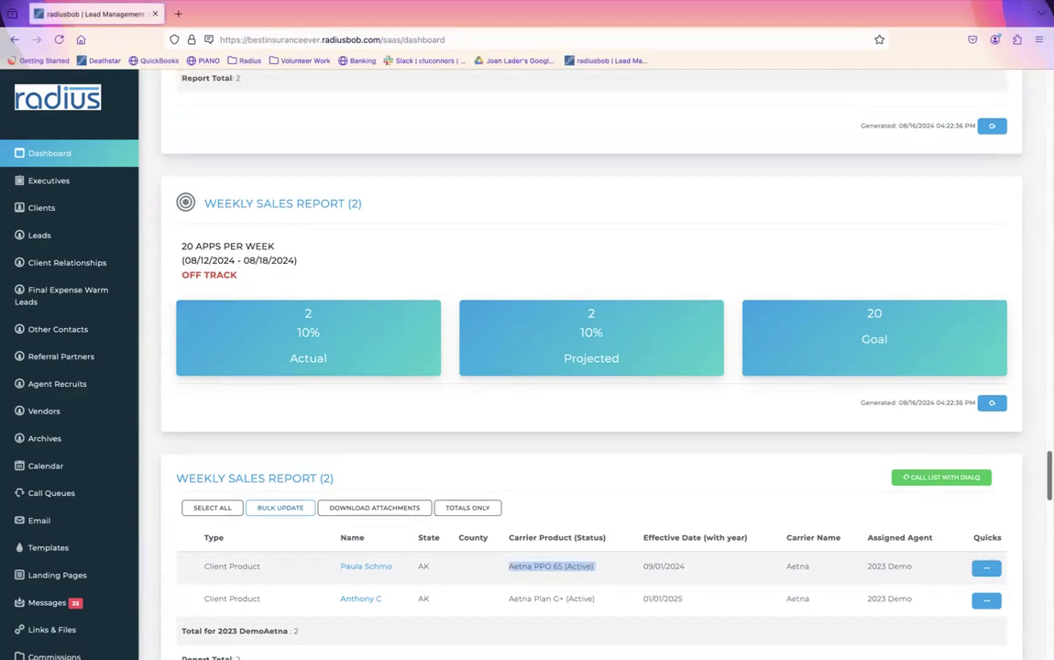
drag(926, 403, 935, 413)
click(855, 417)
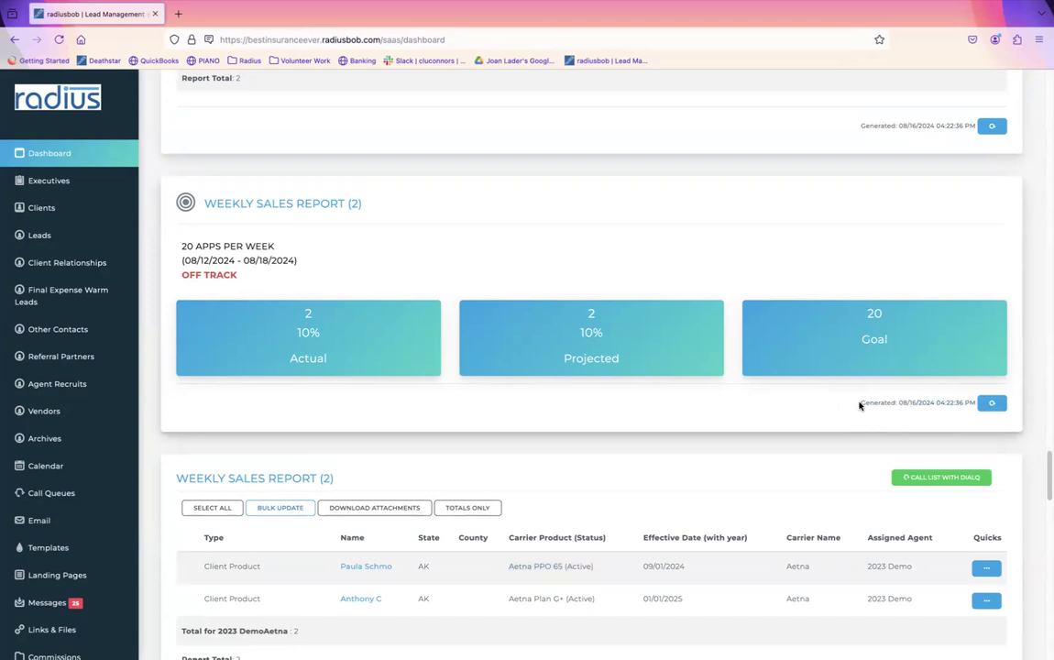
Step: Open the client's record and start a new policy from the Policies tab
click(63, 212)
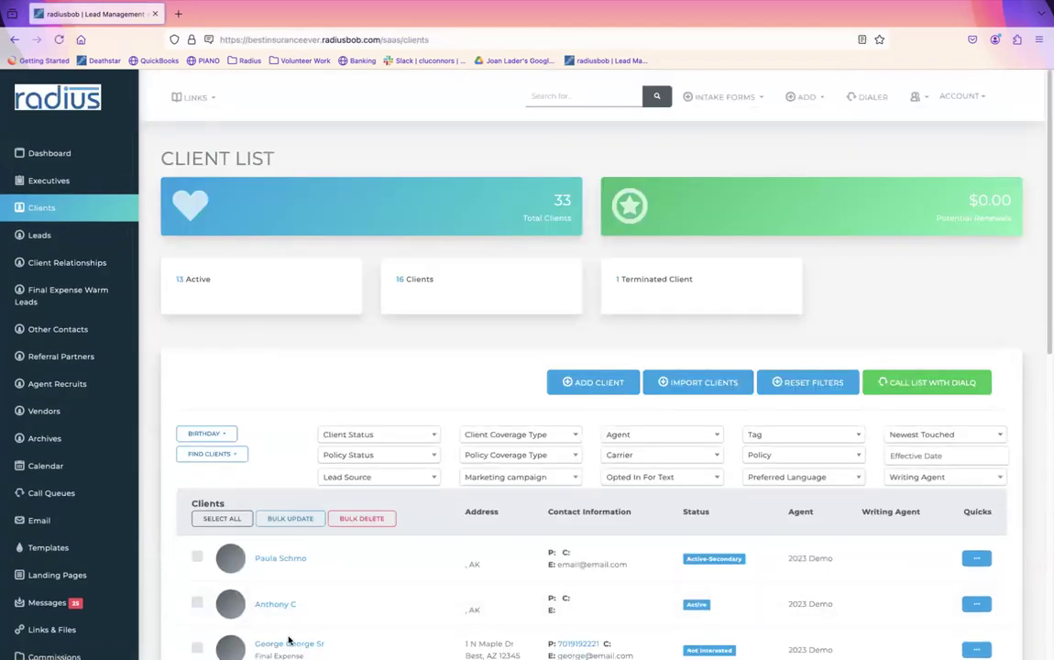
click(289, 644)
click(389, 376)
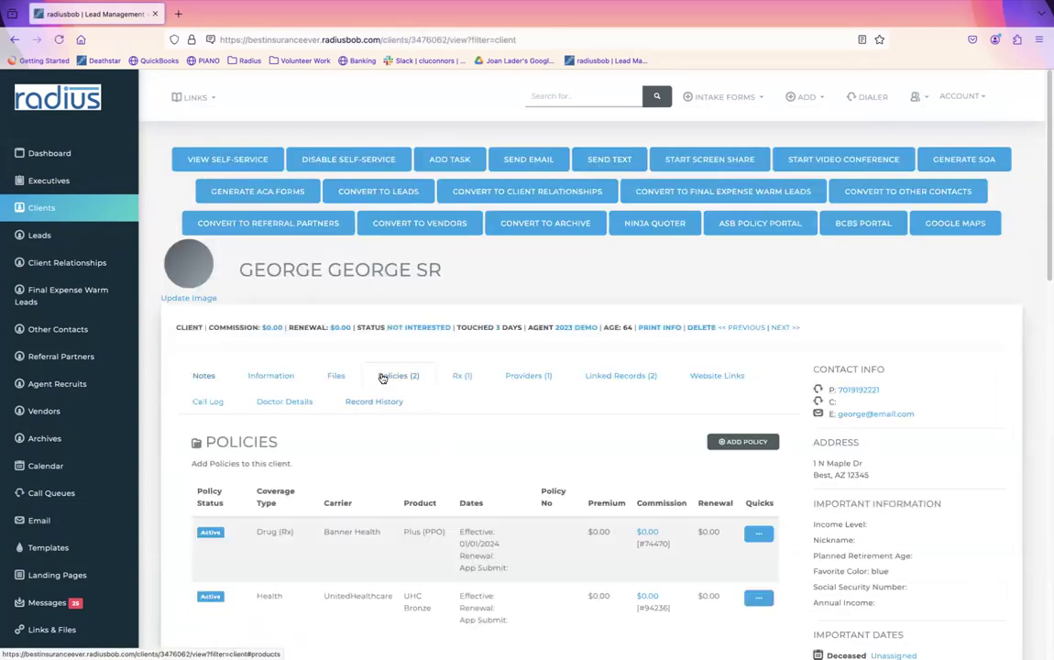
click(742, 442)
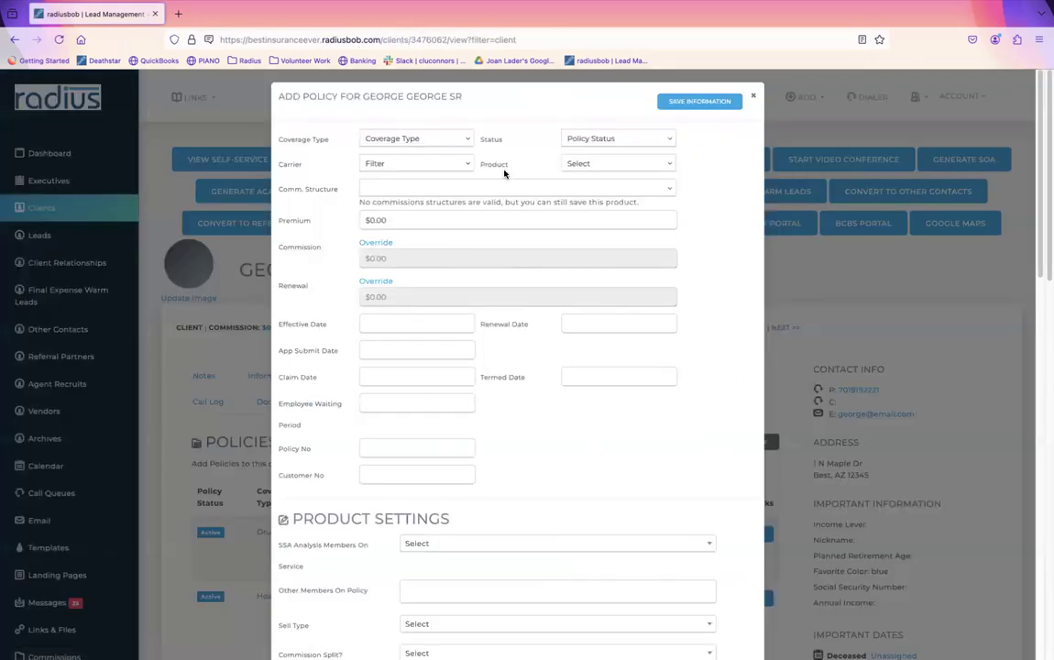
Step: Set the policy to MedAdvantage coverage, Active status, carrier Allwell, product Plan A
click(439, 142)
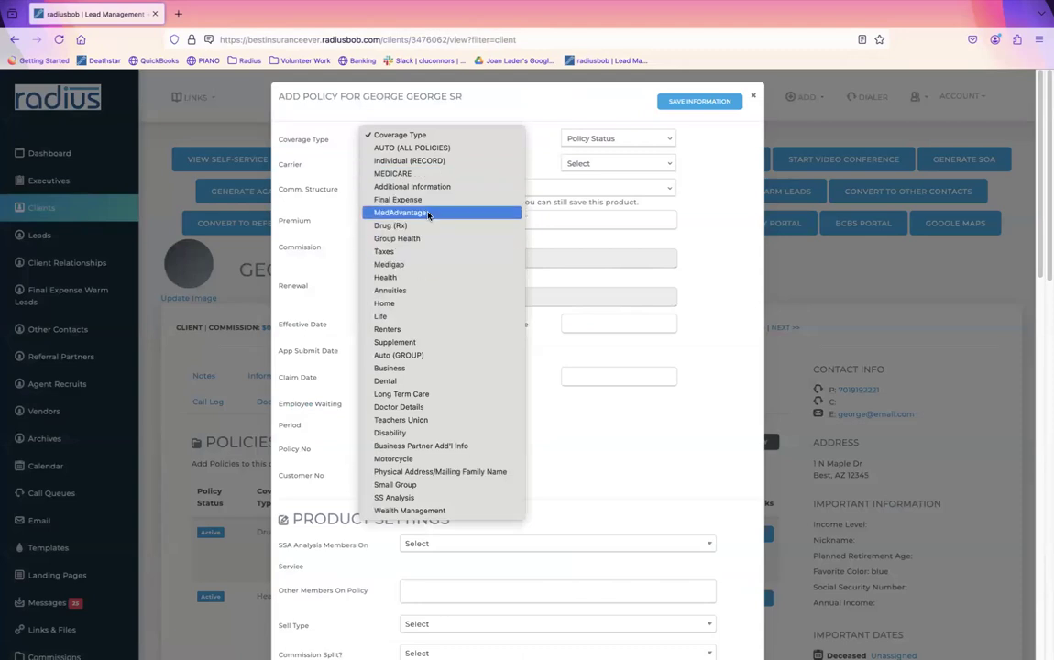
click(394, 192)
click(551, 134)
click(552, 147)
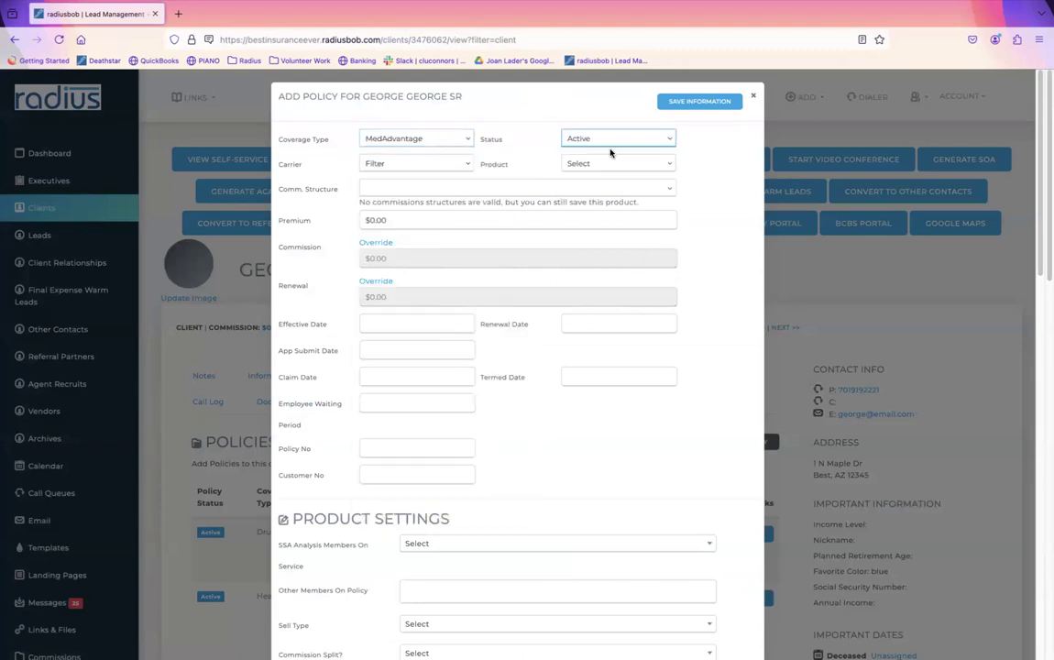
click(444, 165)
click(403, 181)
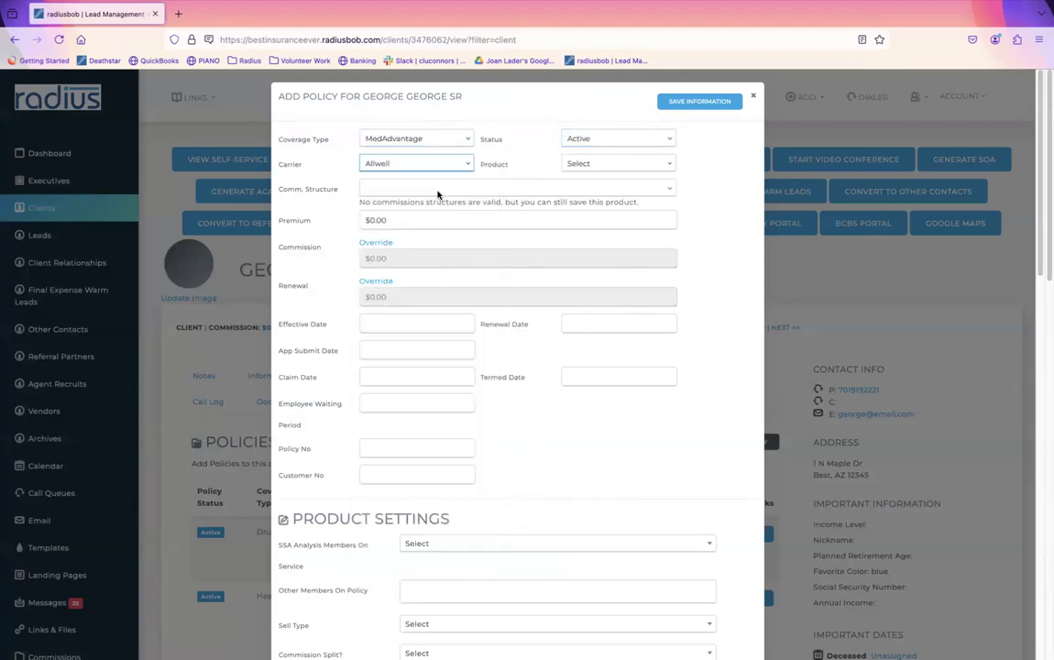
click(576, 164)
click(585, 211)
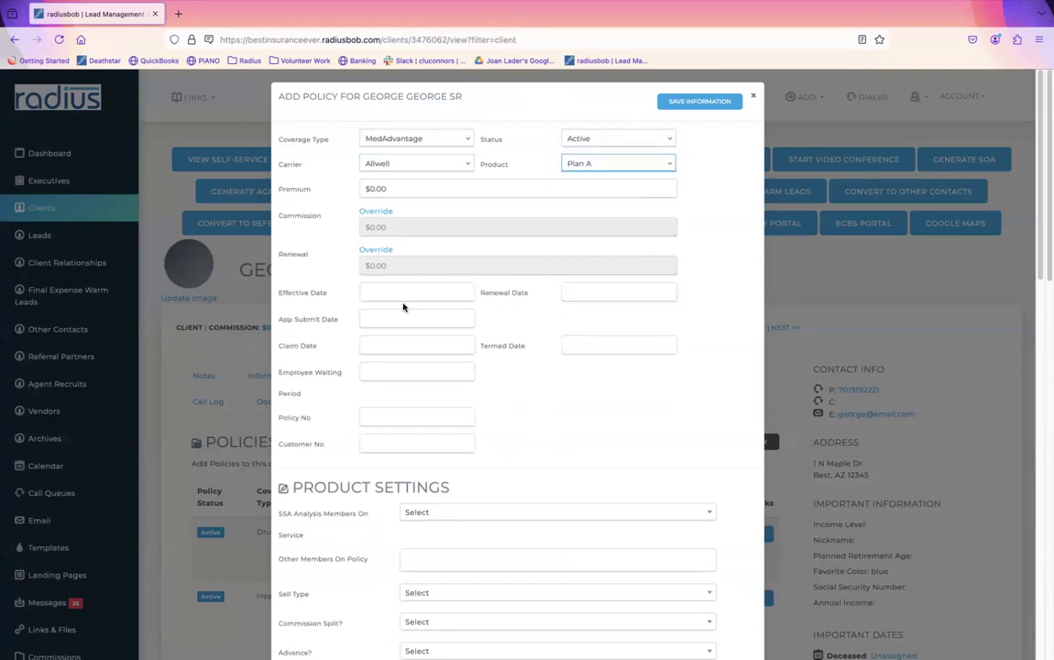
Step: Set effective date 09/01/2024 and app submit date 08/16/2024, then save the policy
click(380, 295)
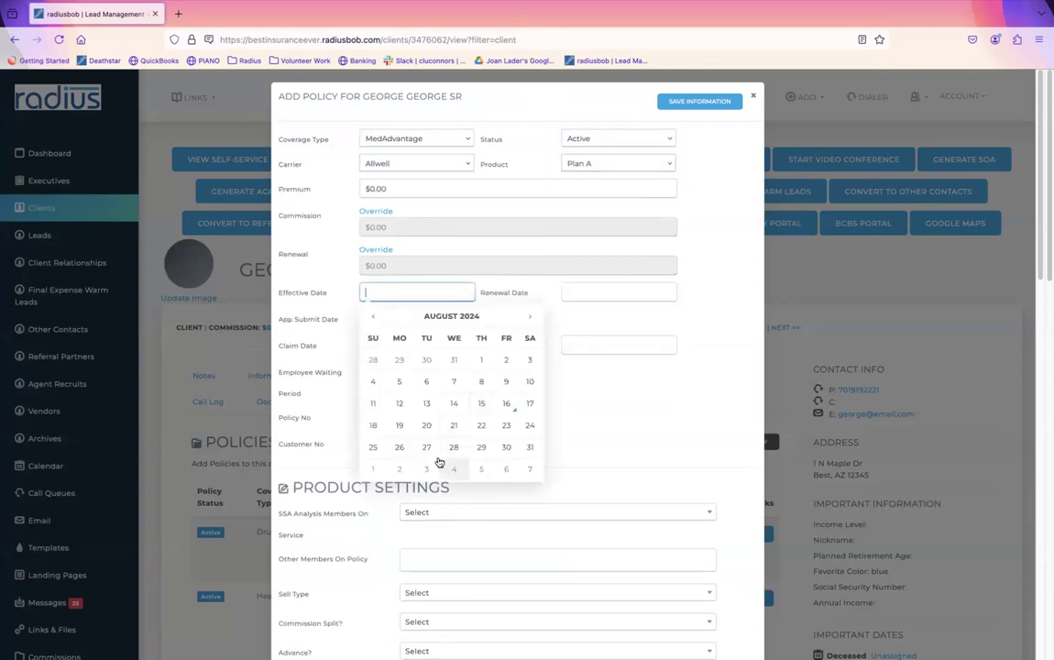
click(378, 469)
click(419, 319)
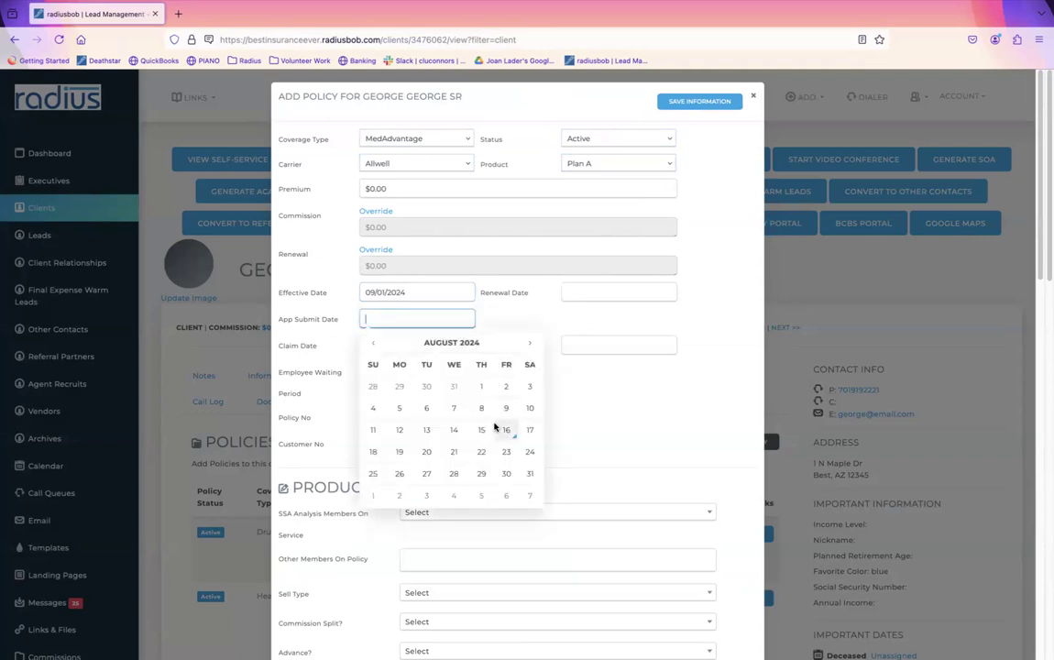
click(506, 429)
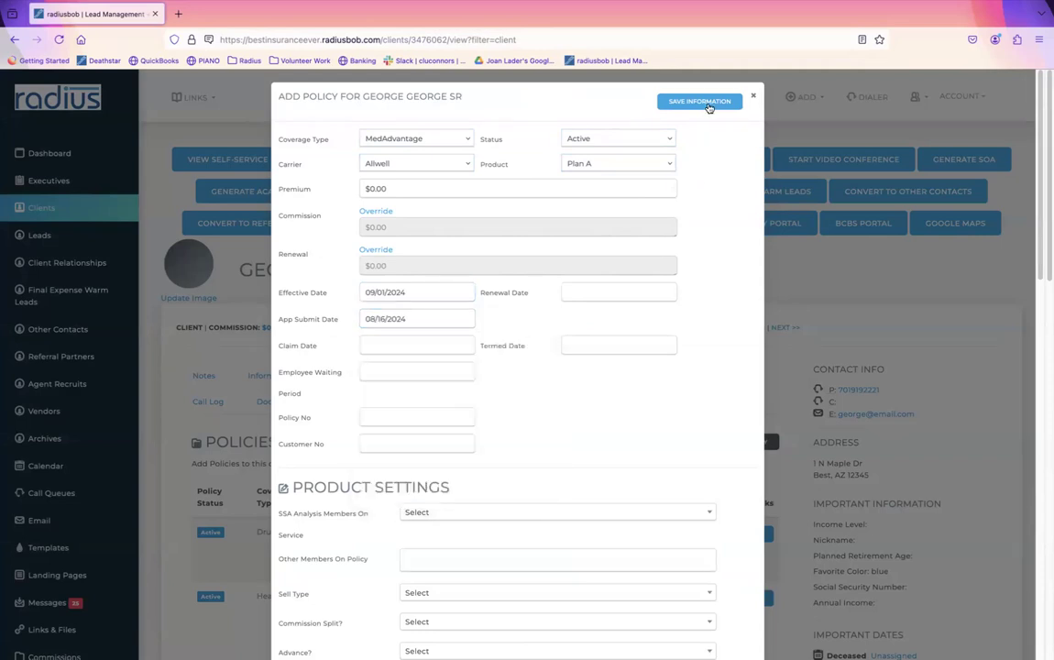
click(704, 103)
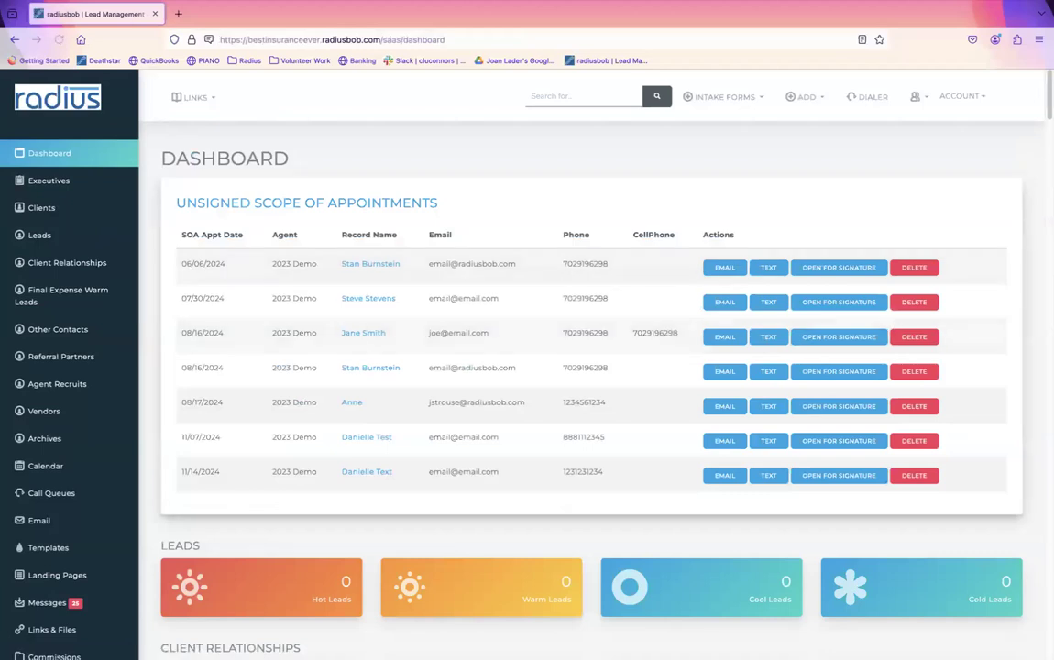
Step: Refresh the dashboard's Weekly Sales Report goal chart and table to show 3 apps at 15%
scroll(758, 311, down, 1)
scroll(1017, 465, down, 20)
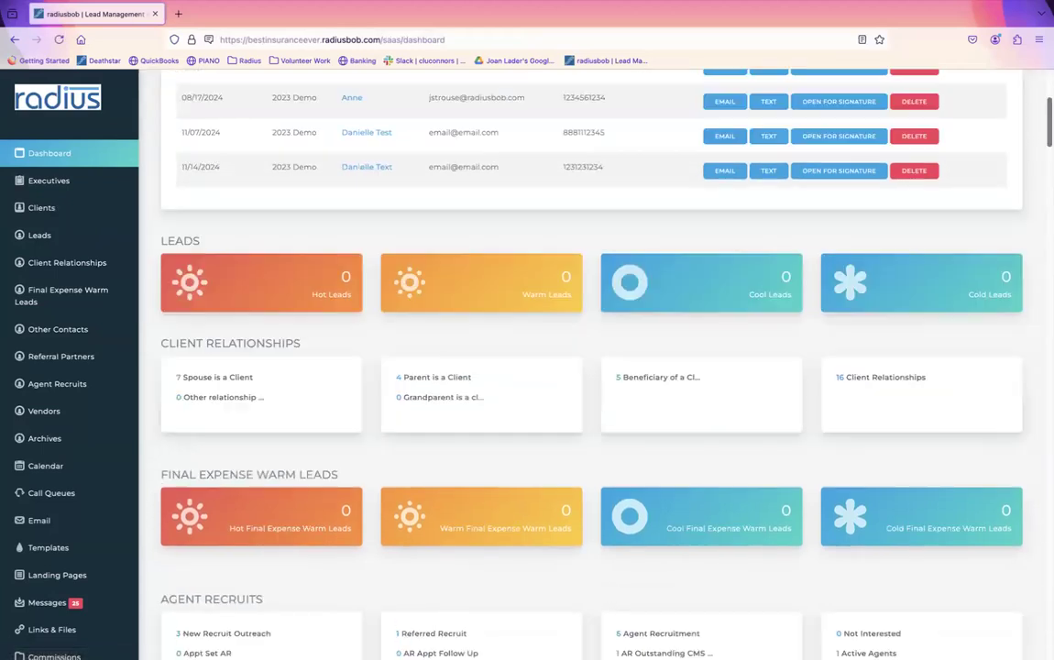
scroll(1017, 464, down, 5)
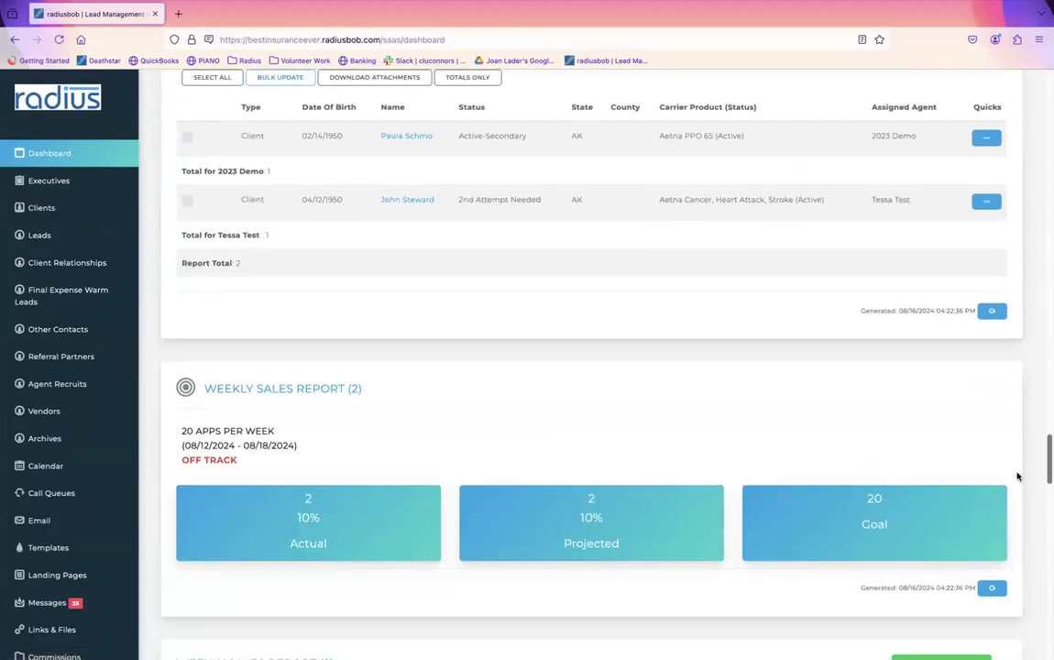
mouse_move(857, 404)
mouse_down()
mouse_move(908, 402)
mouse_move(858, 407)
mouse_up()
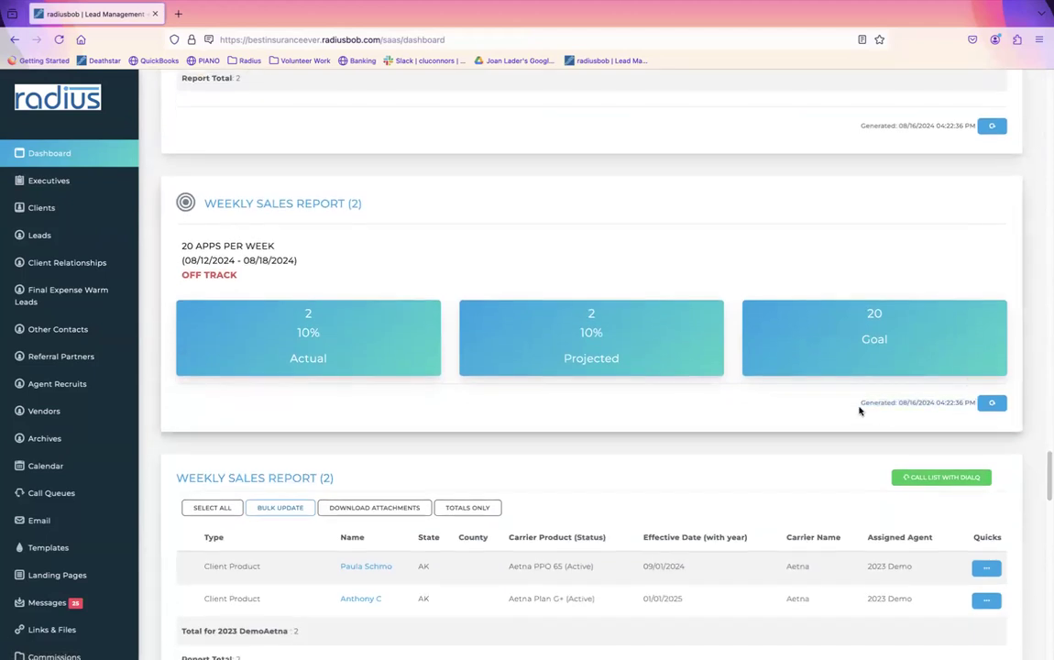
click(991, 404)
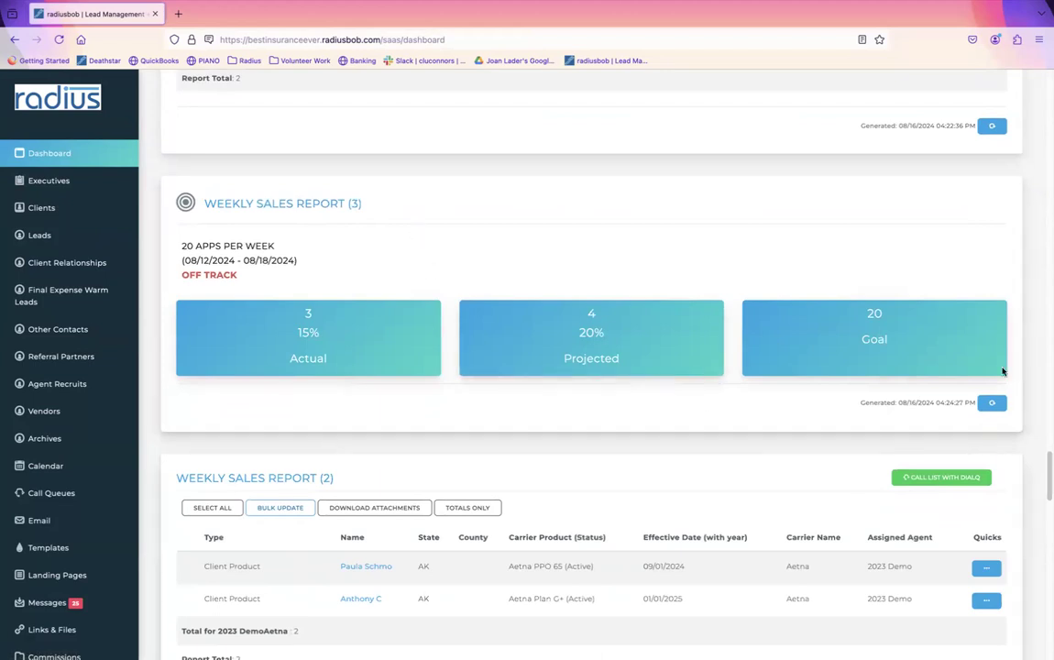
scroll(979, 420, down, 3)
click(990, 428)
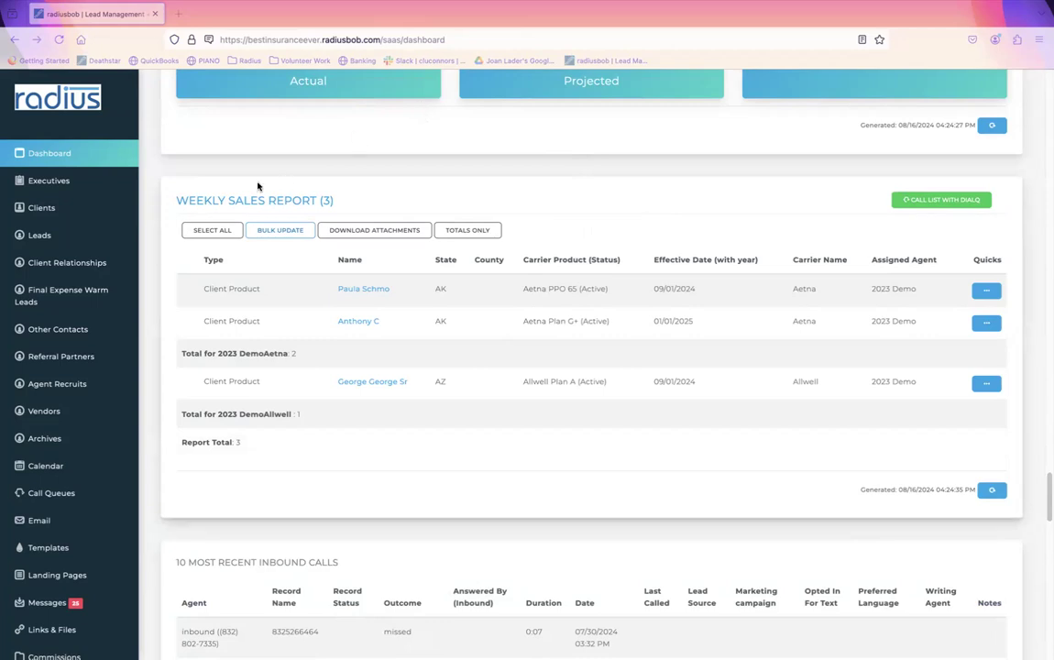
Step: Filter Settings by 'state' and open the Counties list, showing Florida counties
drag(130, 259, 138, 501)
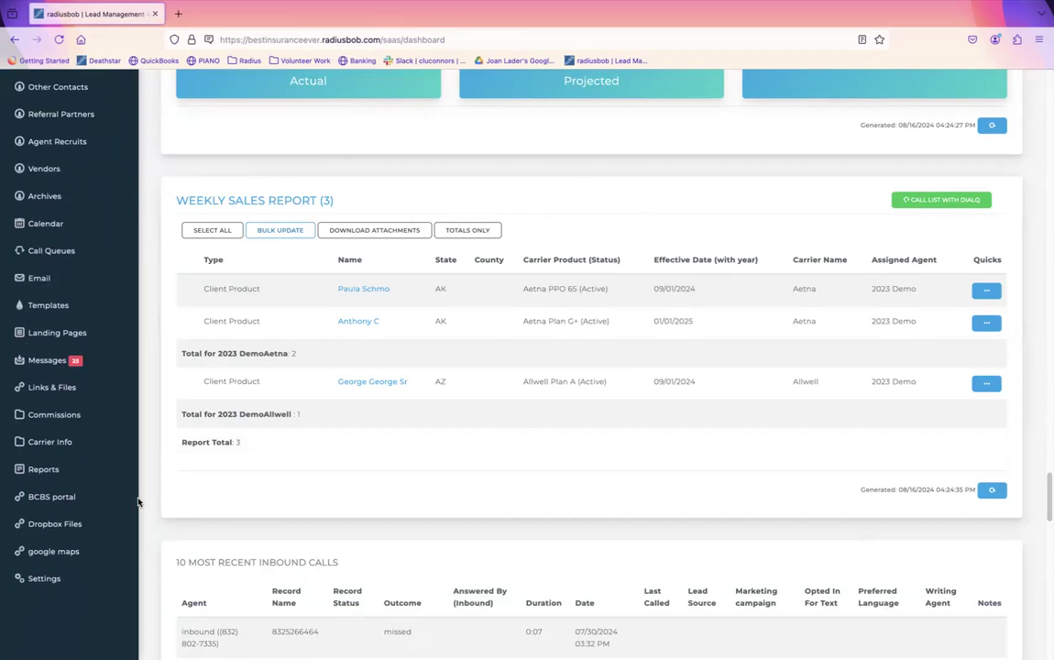
click(41, 578)
click(826, 152)
text(state)
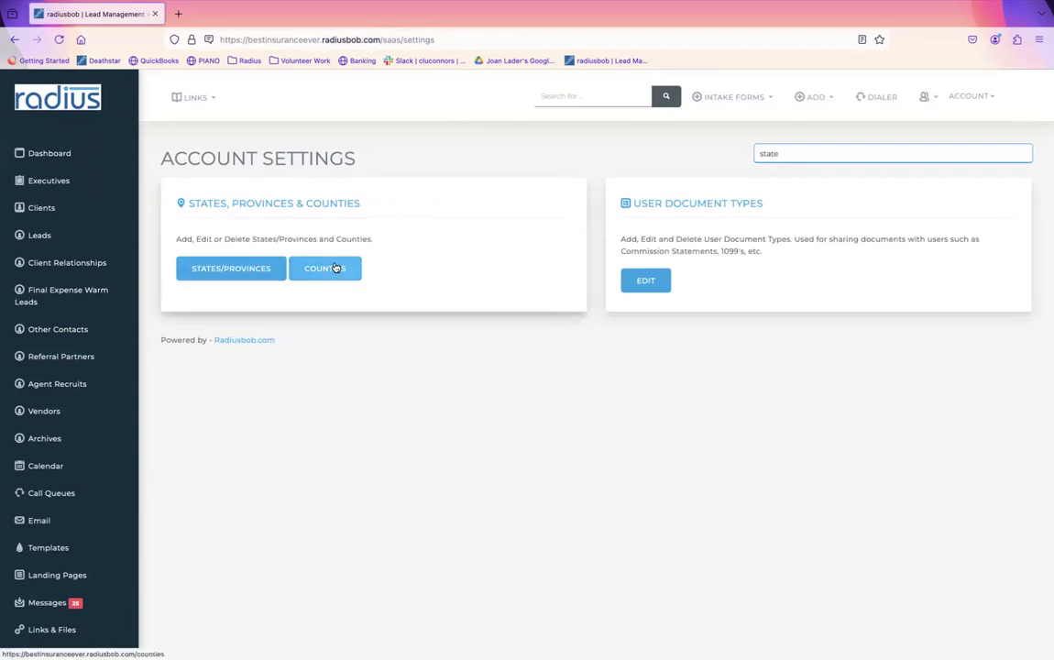
click(325, 268)
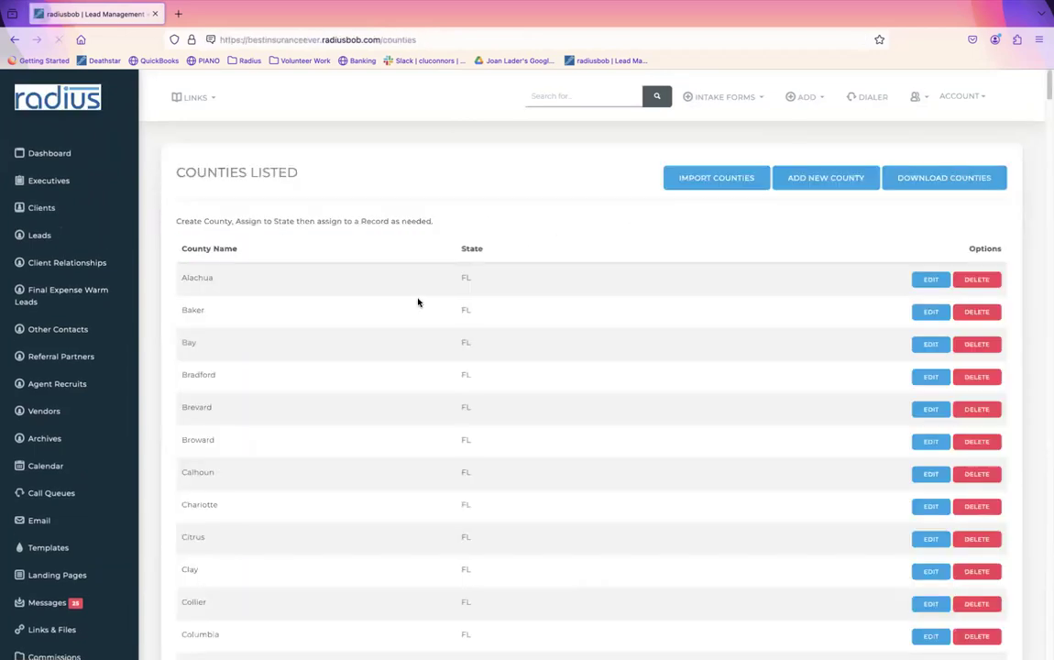
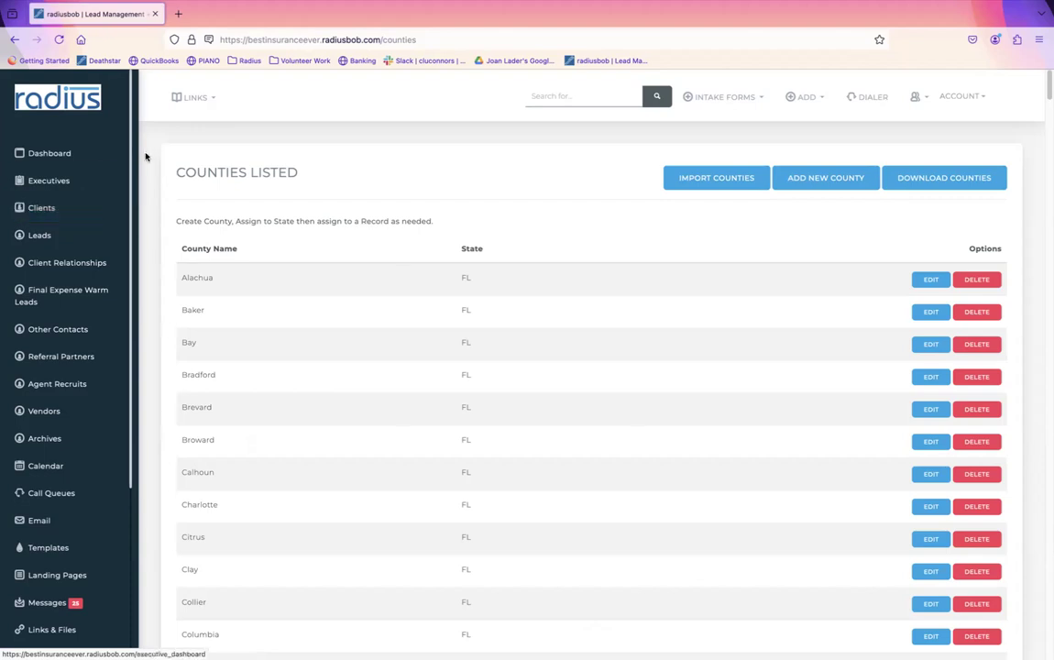
Step: In a new tab, search help.radiusbob.com for 'add county' and open Adding Counties Into Radius
click(177, 16)
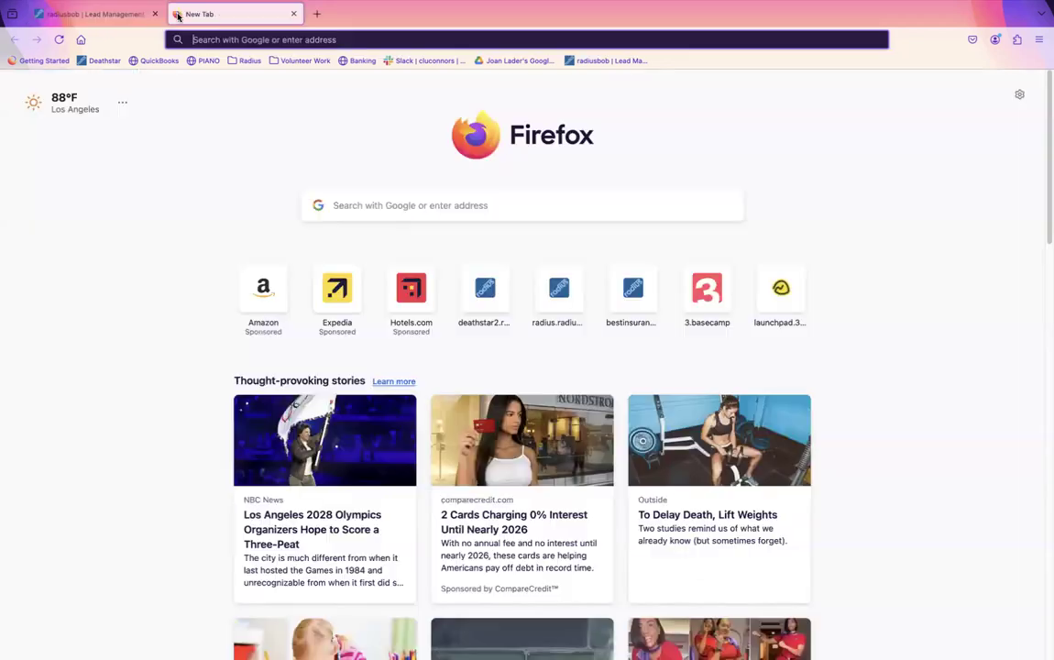
text(help)
key(Return)
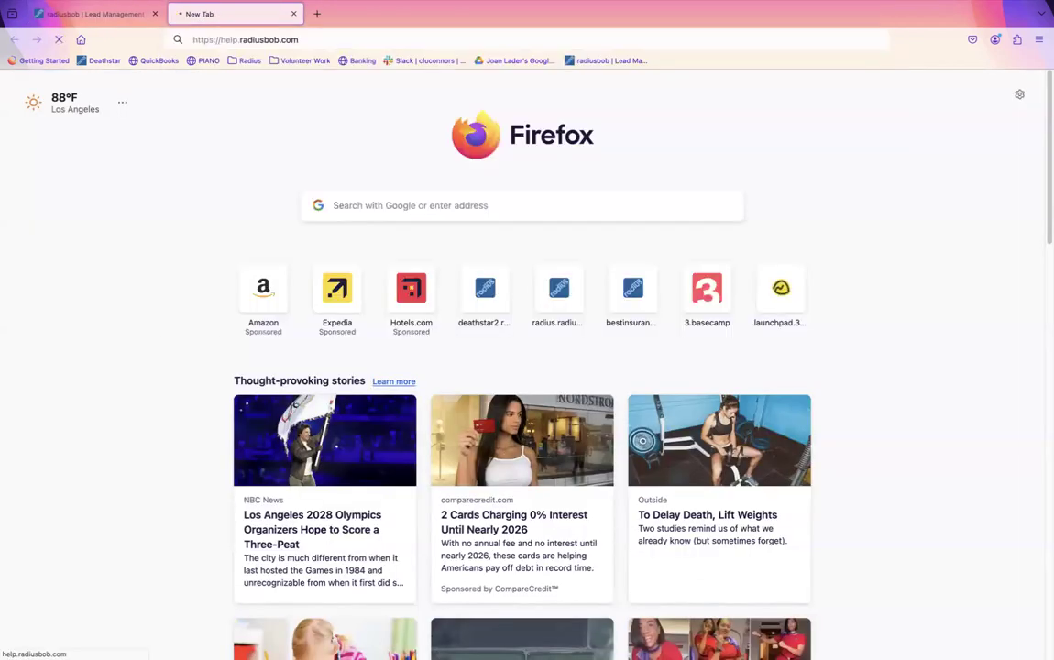
click(323, 187)
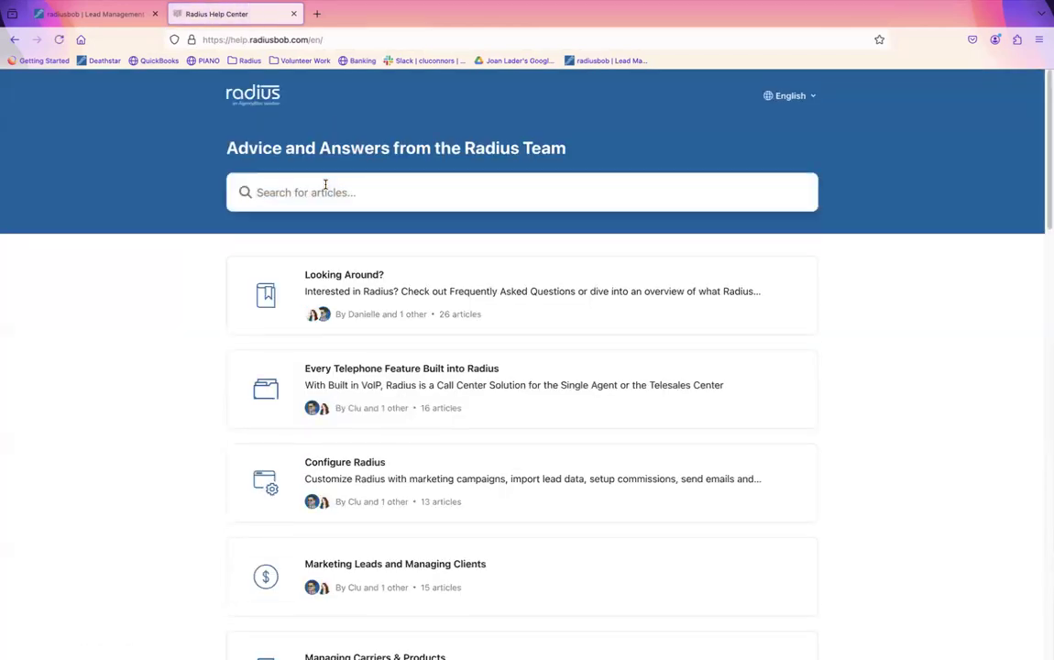
text(counties)
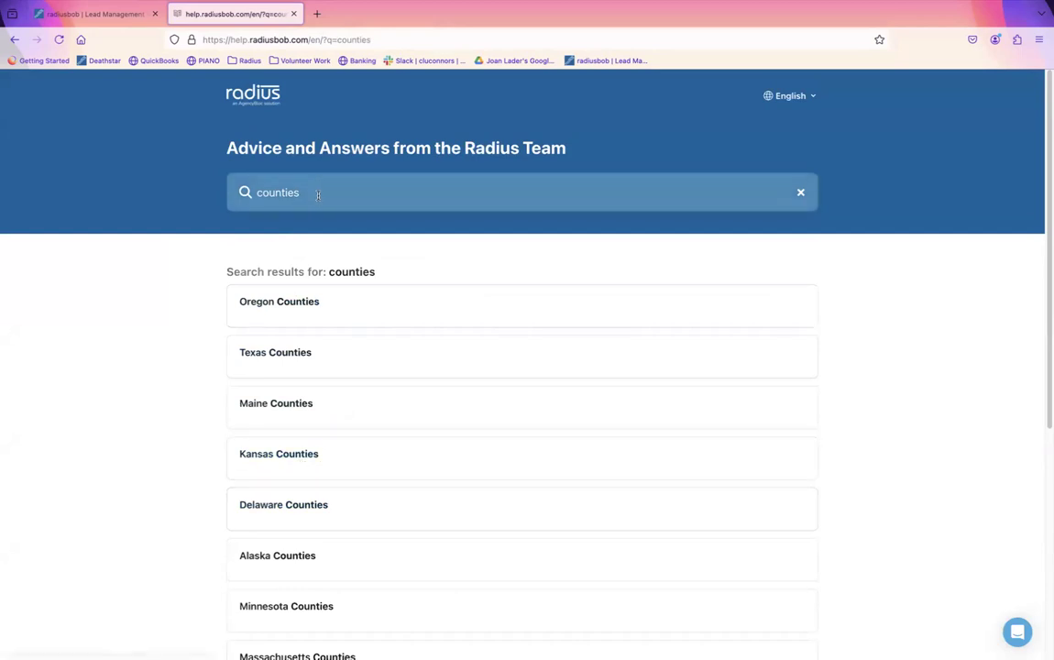
drag(319, 194, 254, 177)
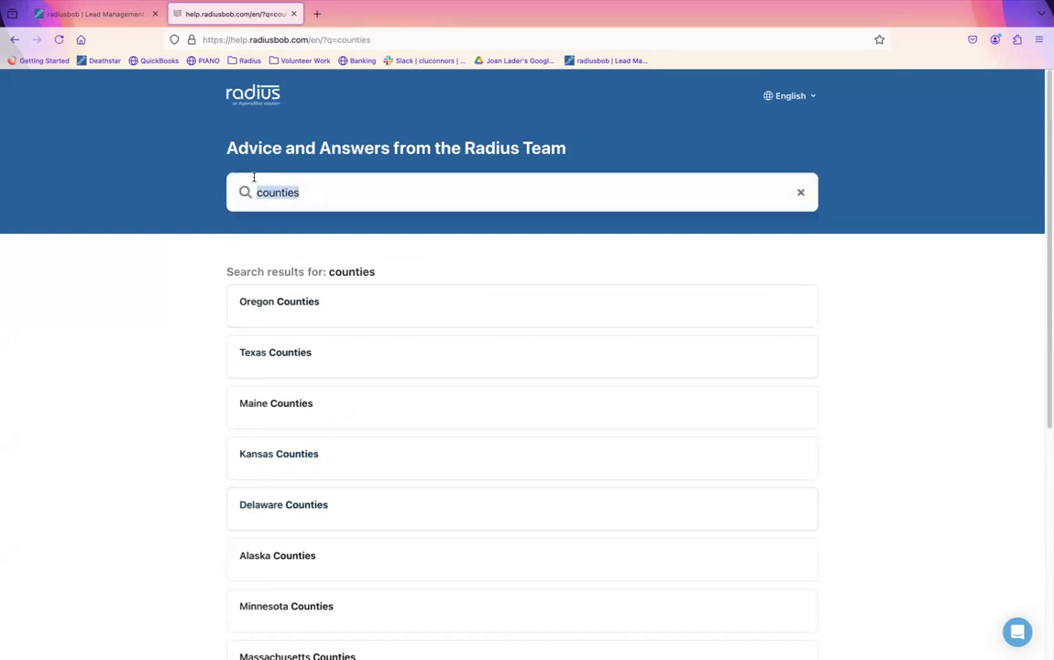
text(add county)
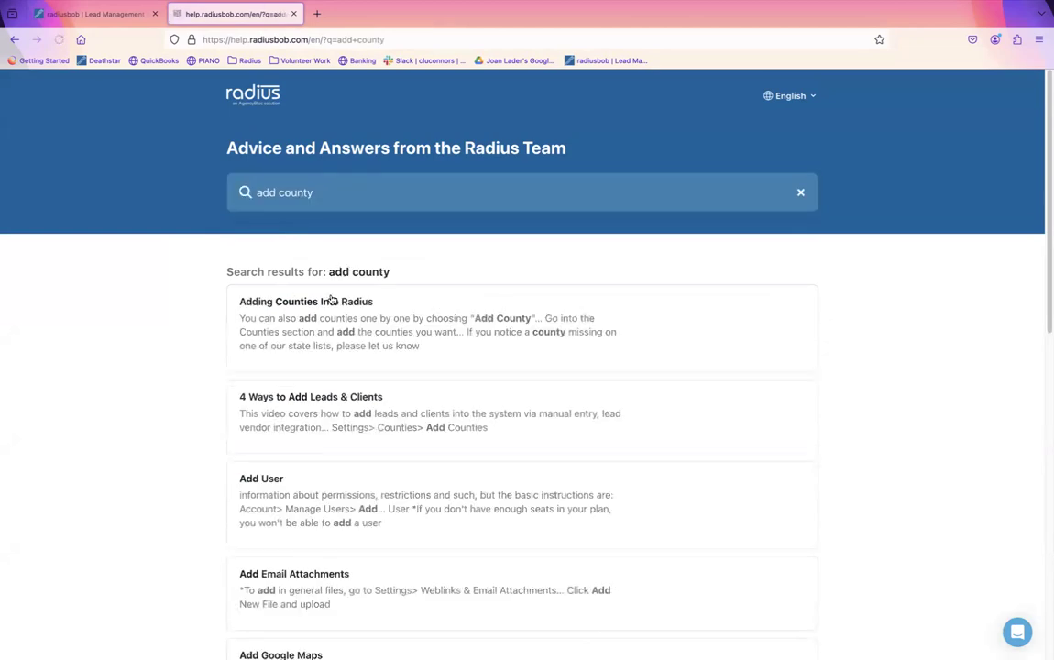
click(306, 301)
Step: Highlight the article's web address, then go back to the Radius Counties Listed page
click(440, 39)
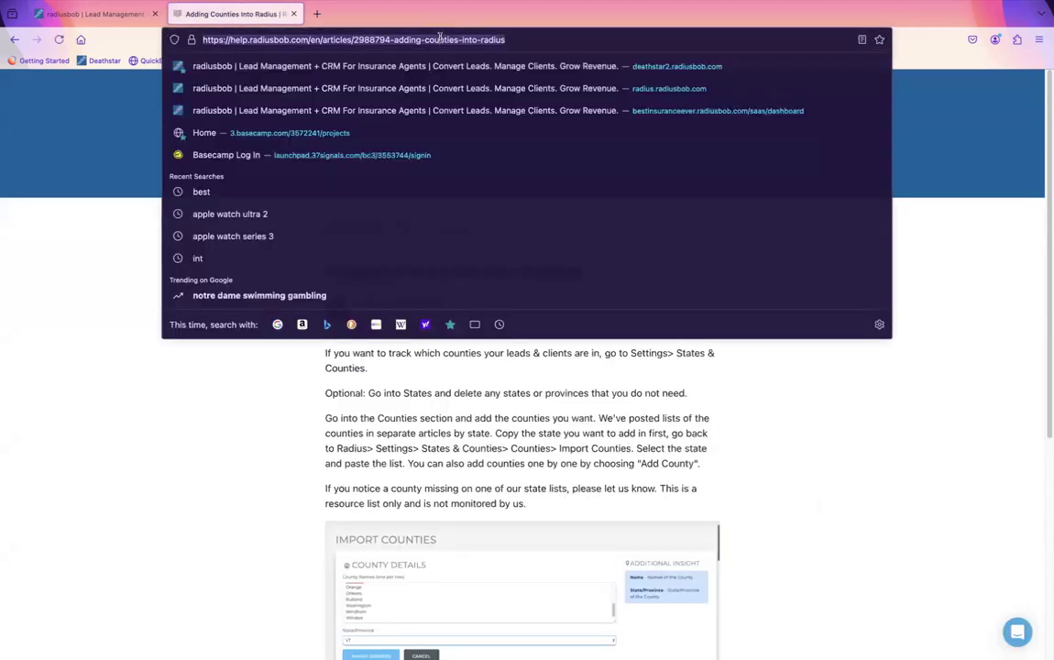
key(Escape)
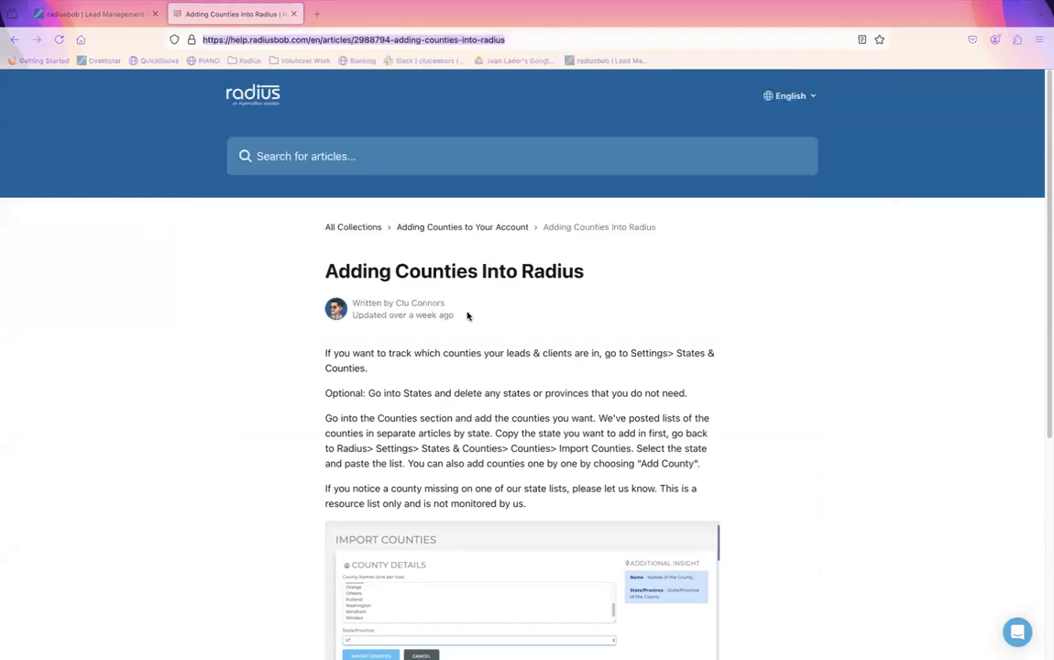
click(96, 15)
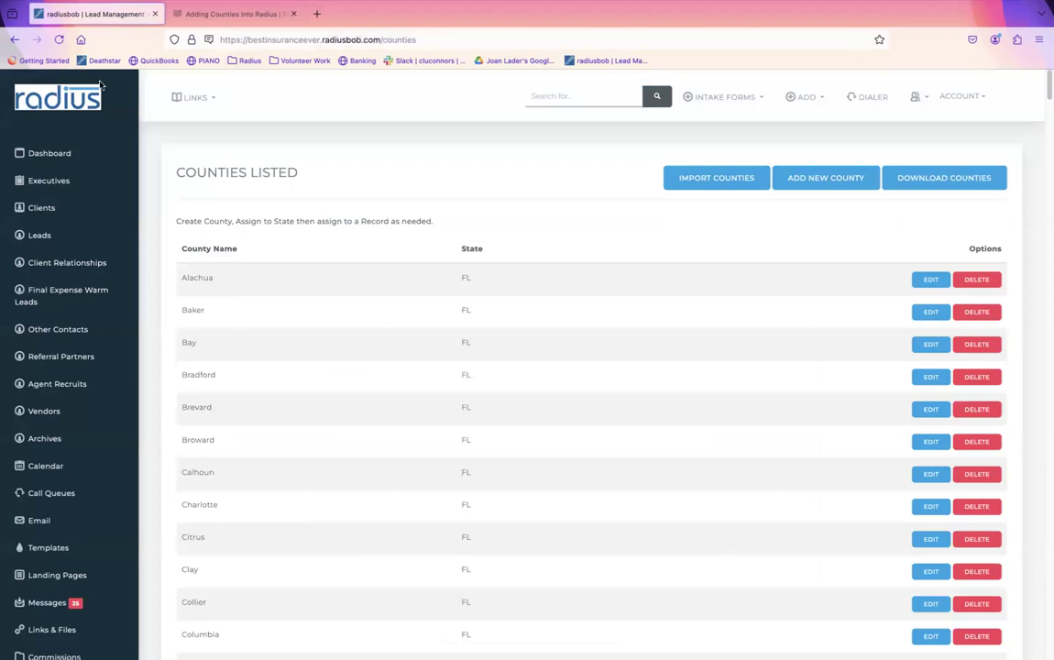
Step: Open the Dashboard and scroll through leads, agent recruits and the 33 total clients
click(61, 159)
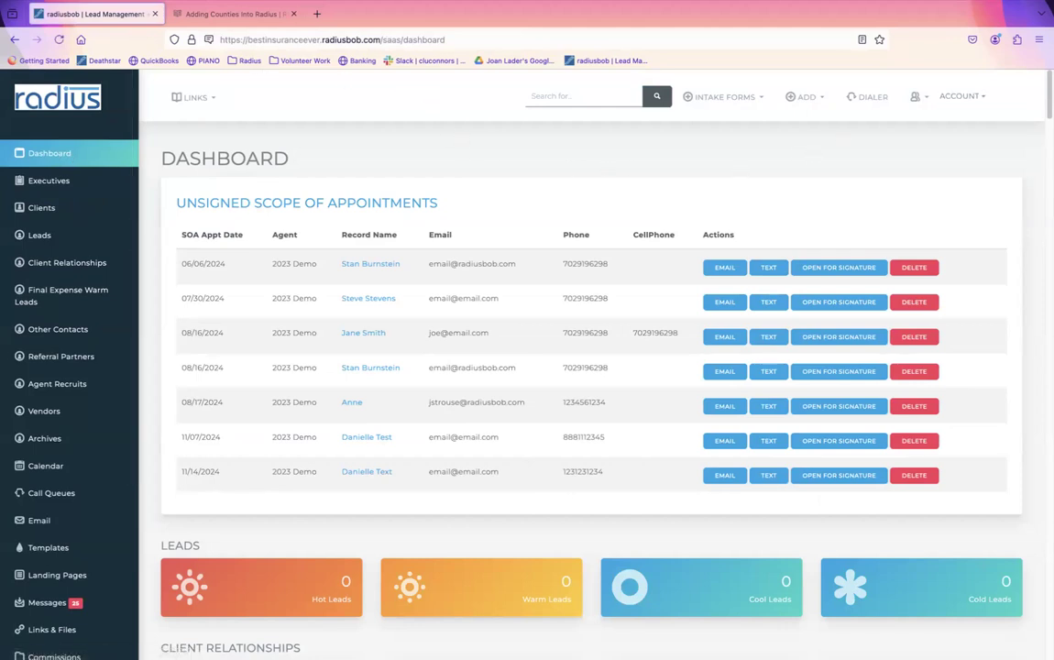
scroll(591, 366, down, 5)
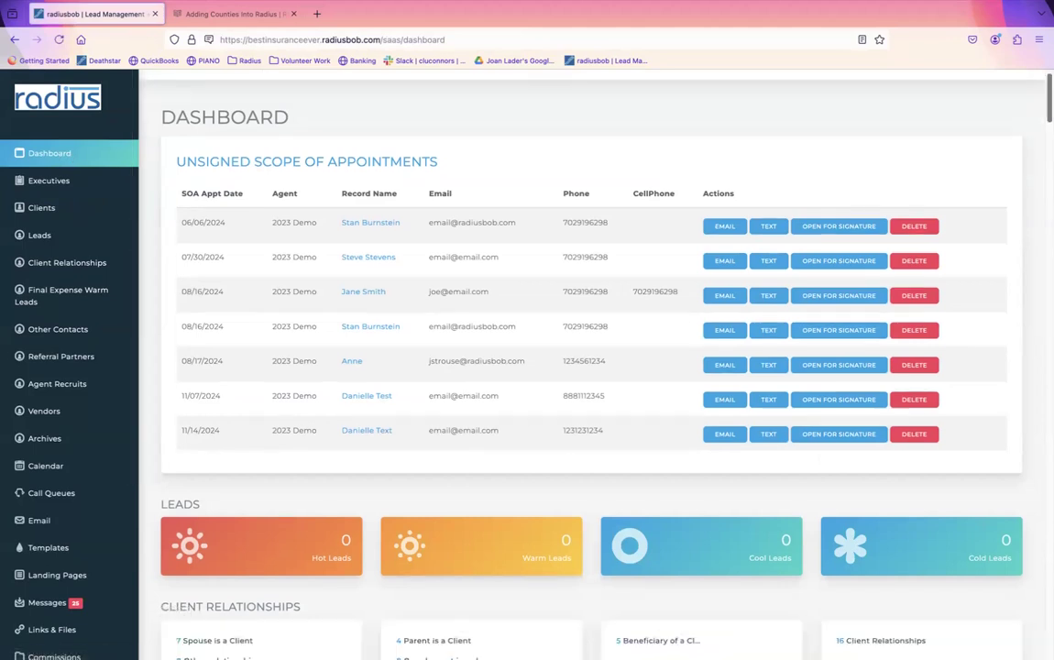
scroll(591, 367, down, 5)
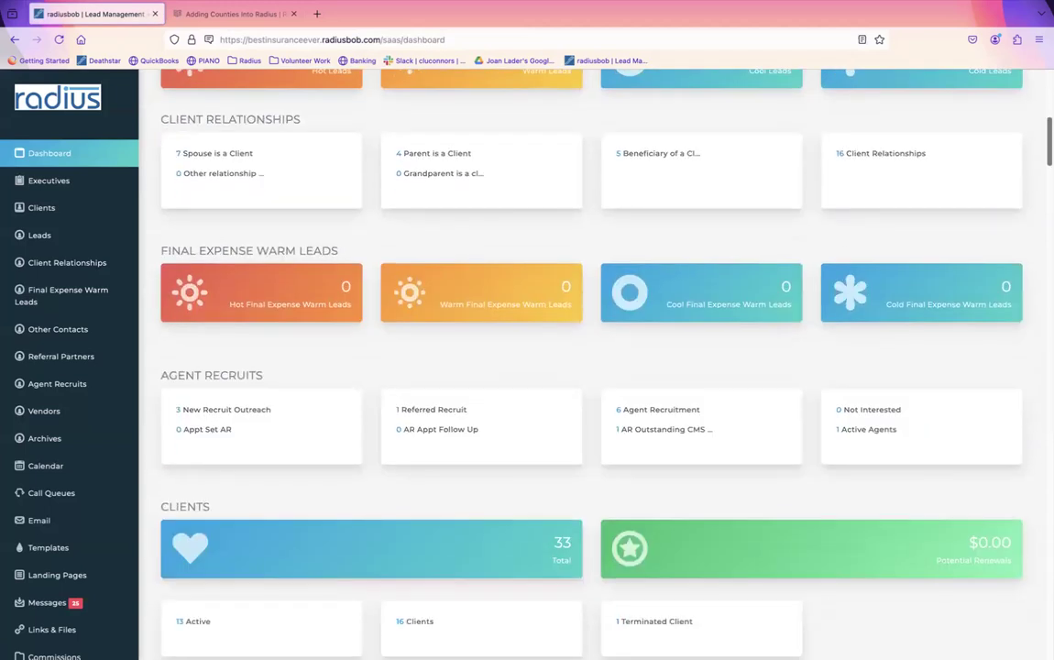
scroll(591, 366, down, 2)
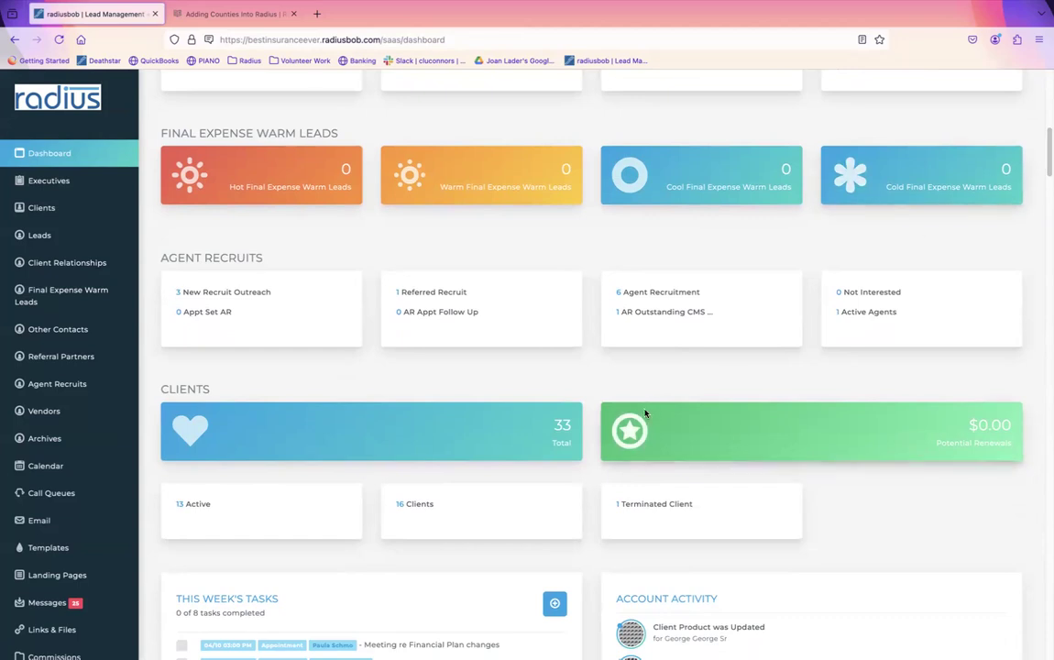
scroll(128, 454, down, 3)
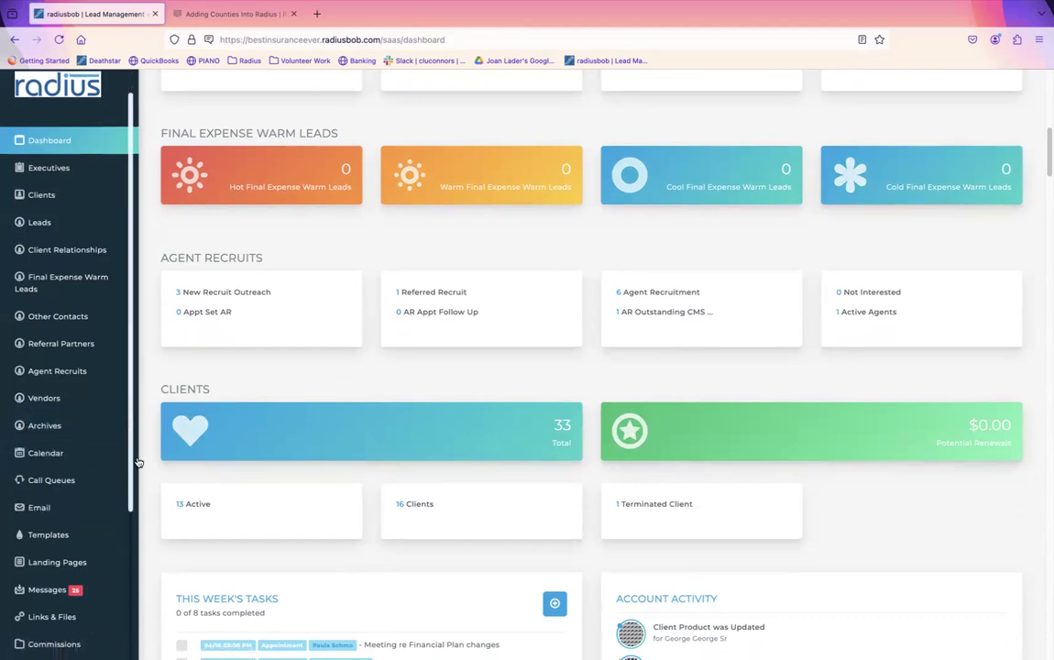
scroll(137, 568, down, 2)
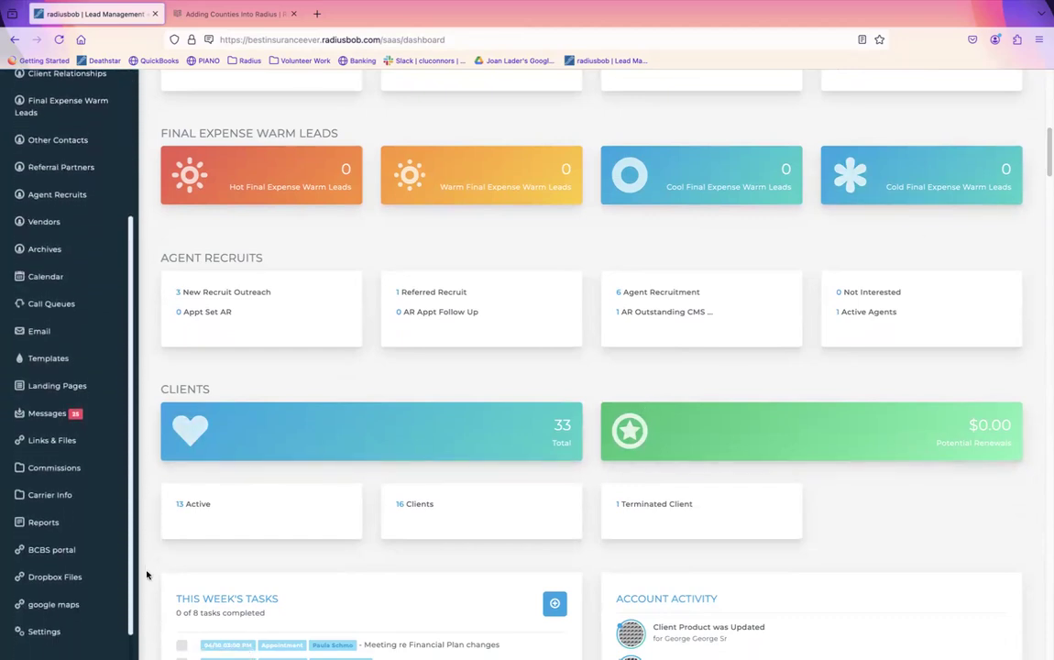
Step: Open Reports to show the Custom Reports form with Carrier, Product and Policy Status filters
click(43, 505)
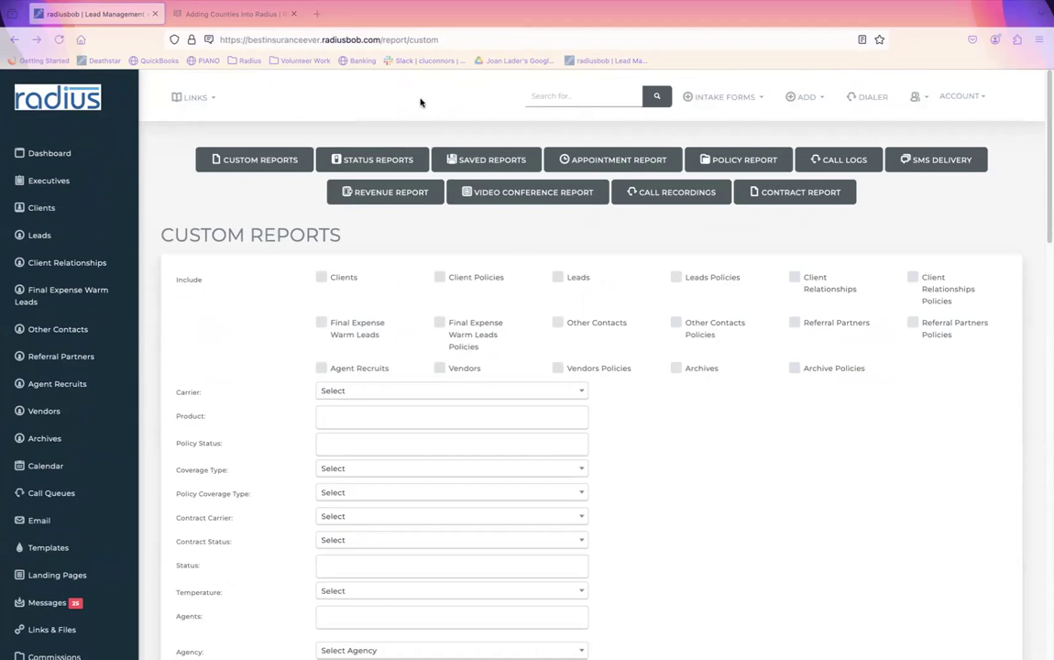
click(420, 102)
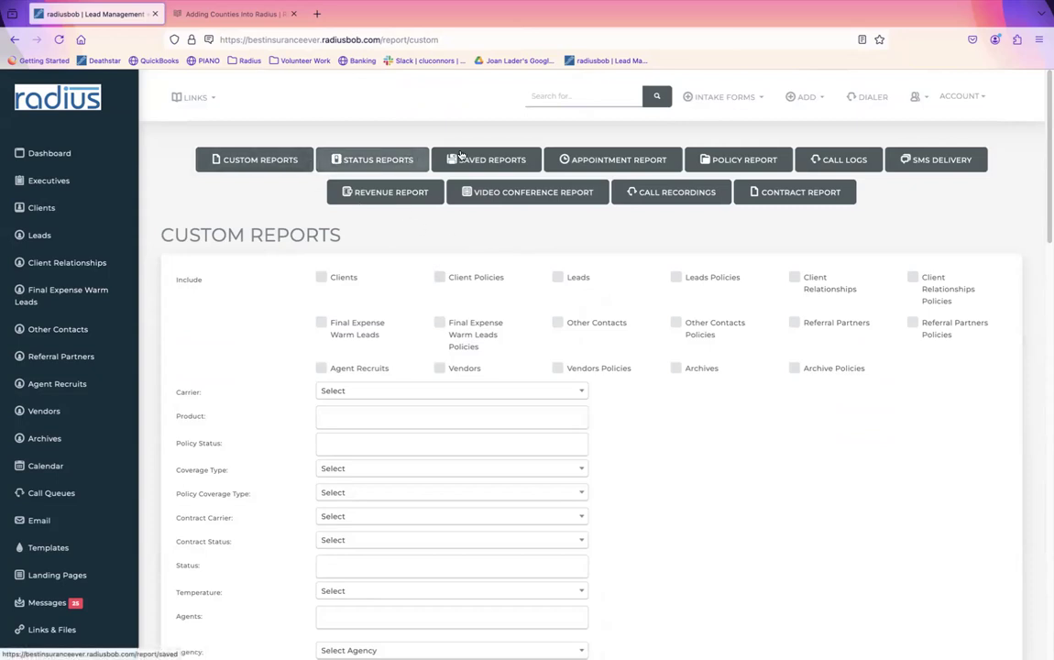
Step: Open Saved Reports and scroll the list, including 2024 Product Updates and Aged Leads
click(501, 162)
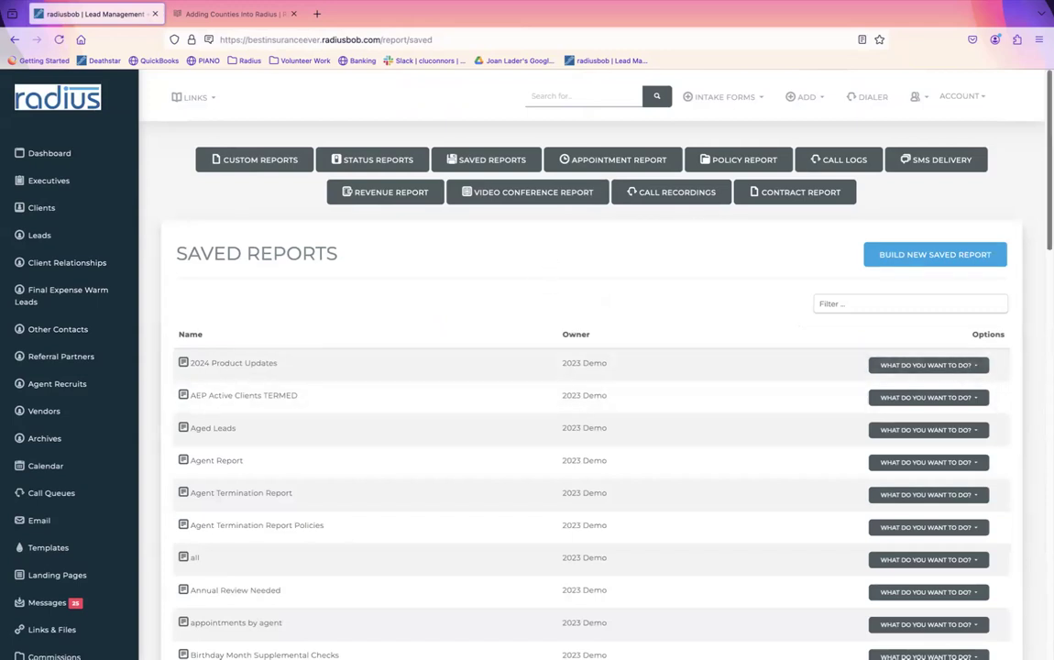
scroll(591, 366, down, 1)
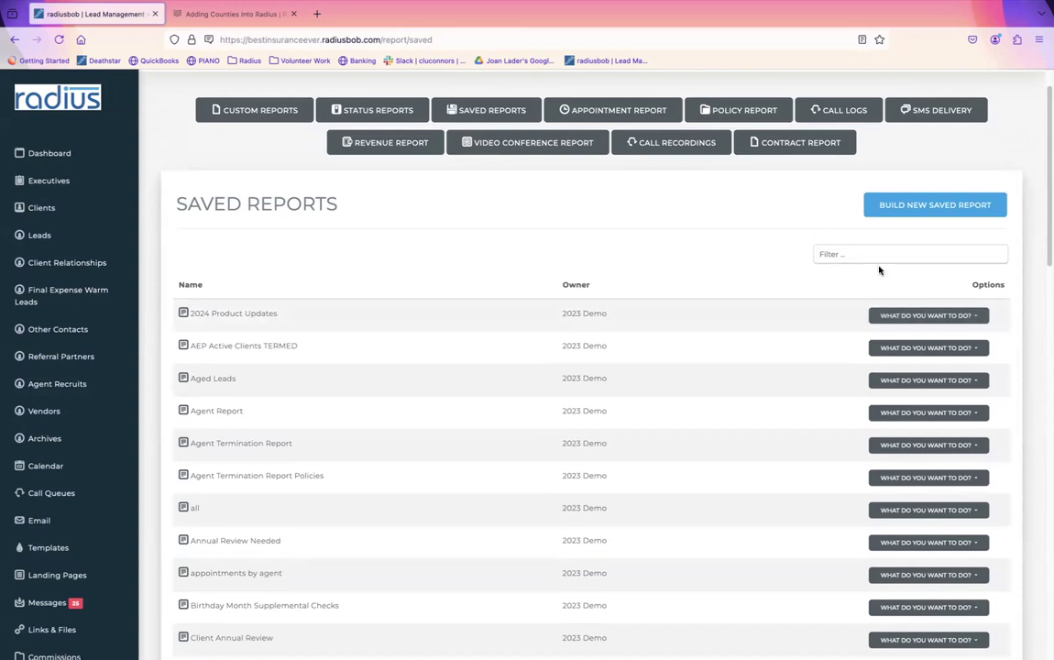
Step: Search help for 'update policies', open Using Saved Reports To Update Policies, then return to Radius
click(240, 14)
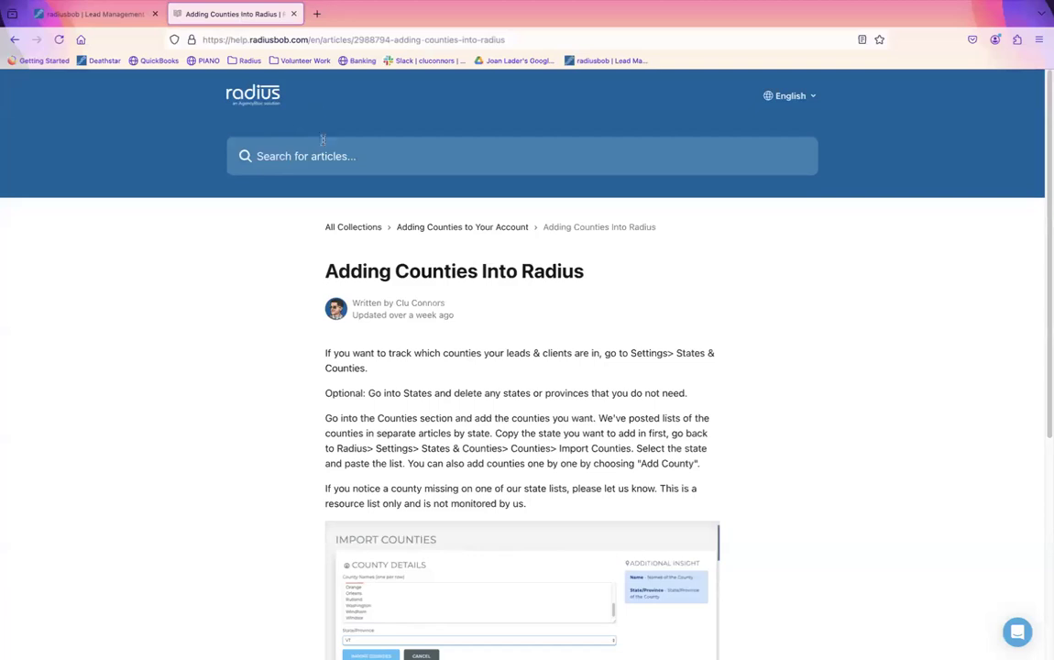
click(321, 152)
text(update p)
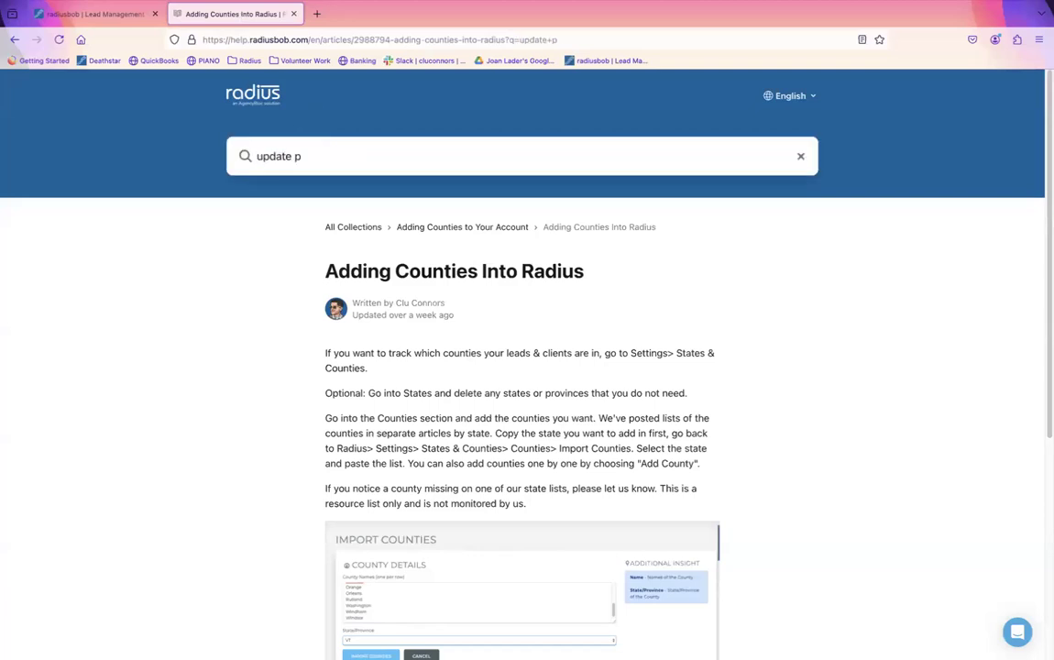
text(olicies)
key(Return)
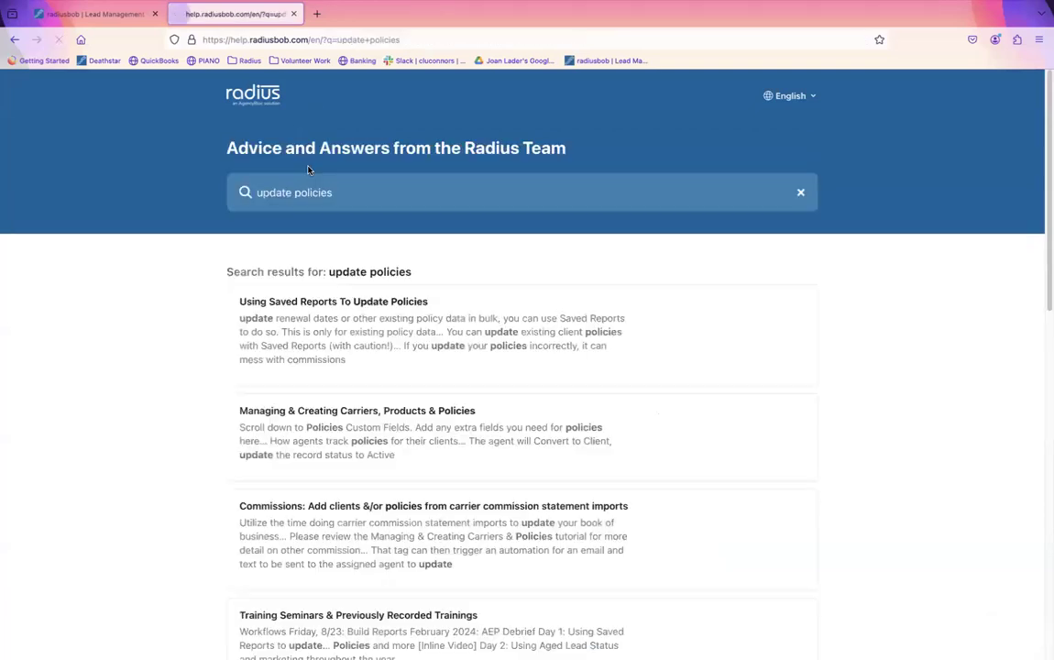
click(320, 303)
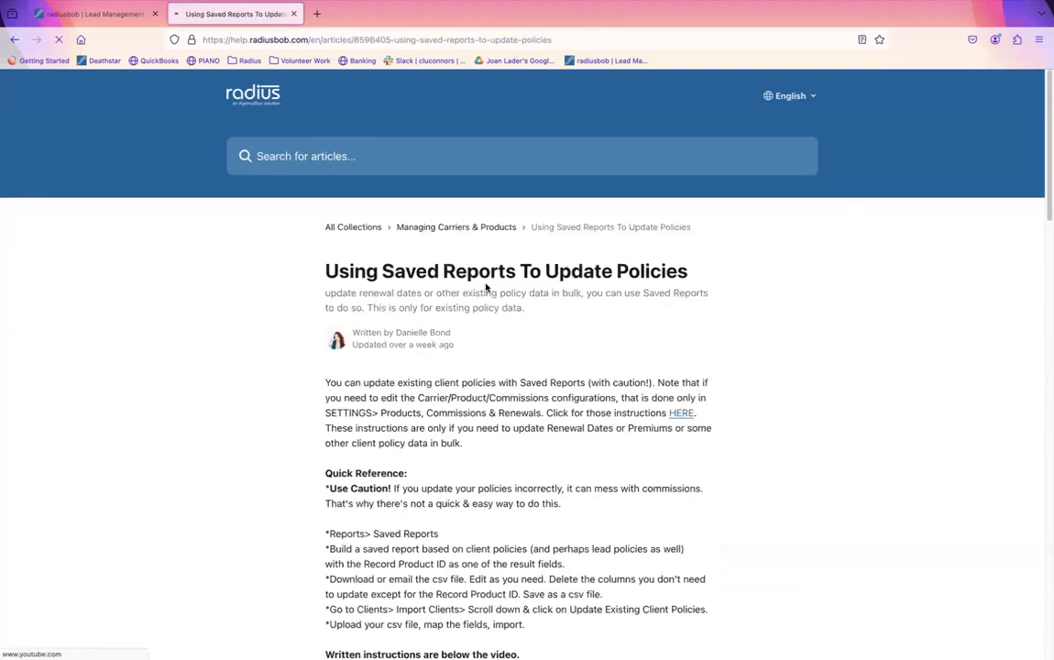
click(101, 15)
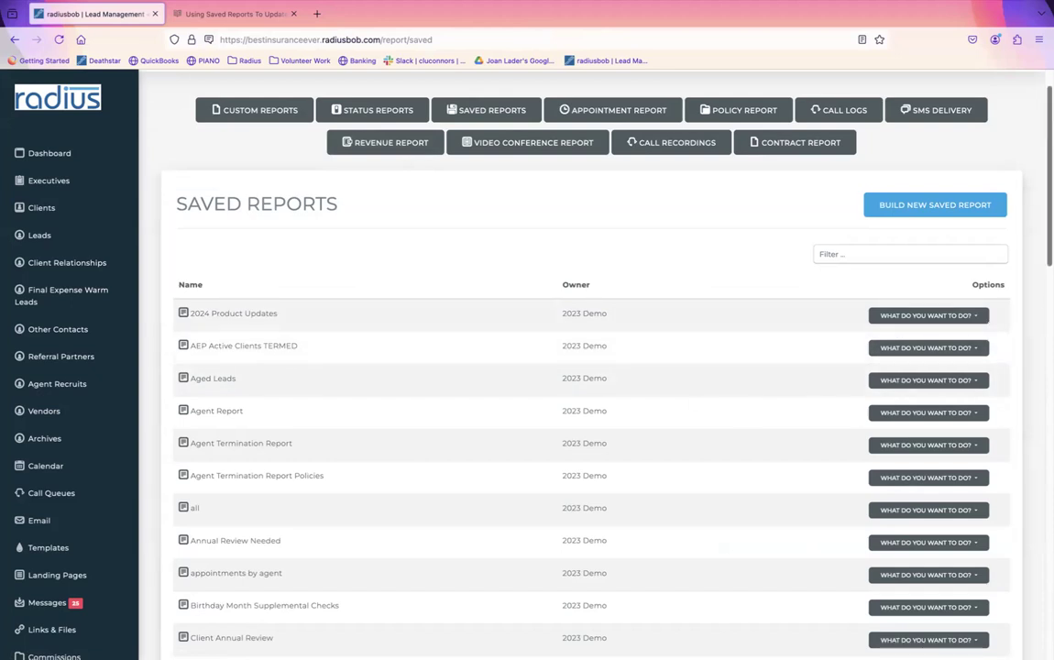
Step: Start a new saved report and scroll down to highlight its Date of Birth filter
click(944, 205)
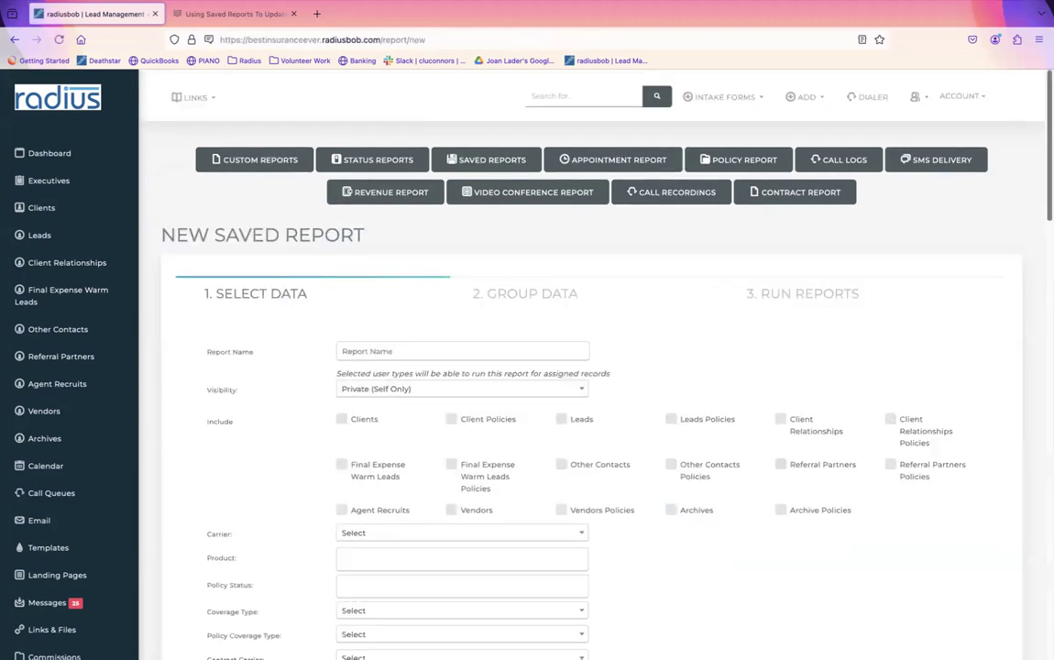
scroll(1029, 294, down, 15)
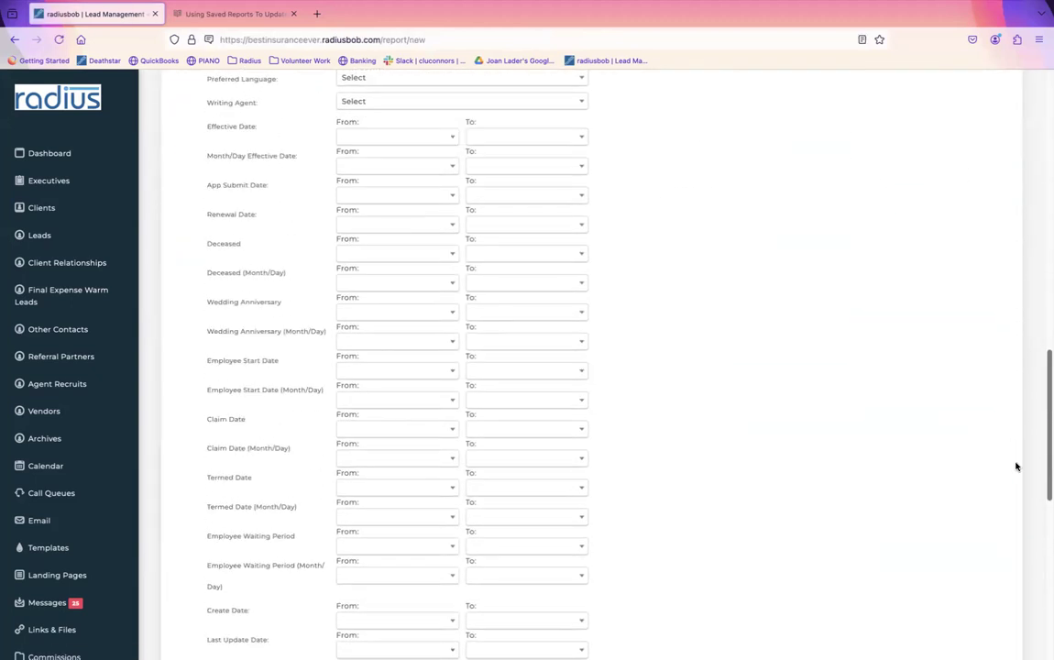
scroll(1016, 466, down, 5)
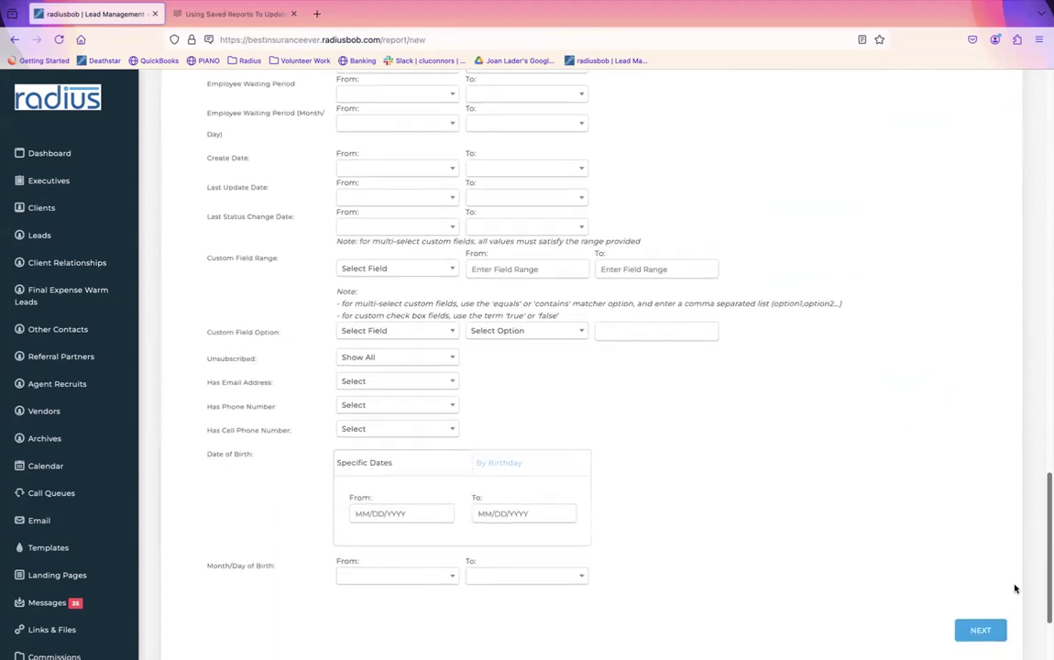
scroll(1014, 588, down, 3)
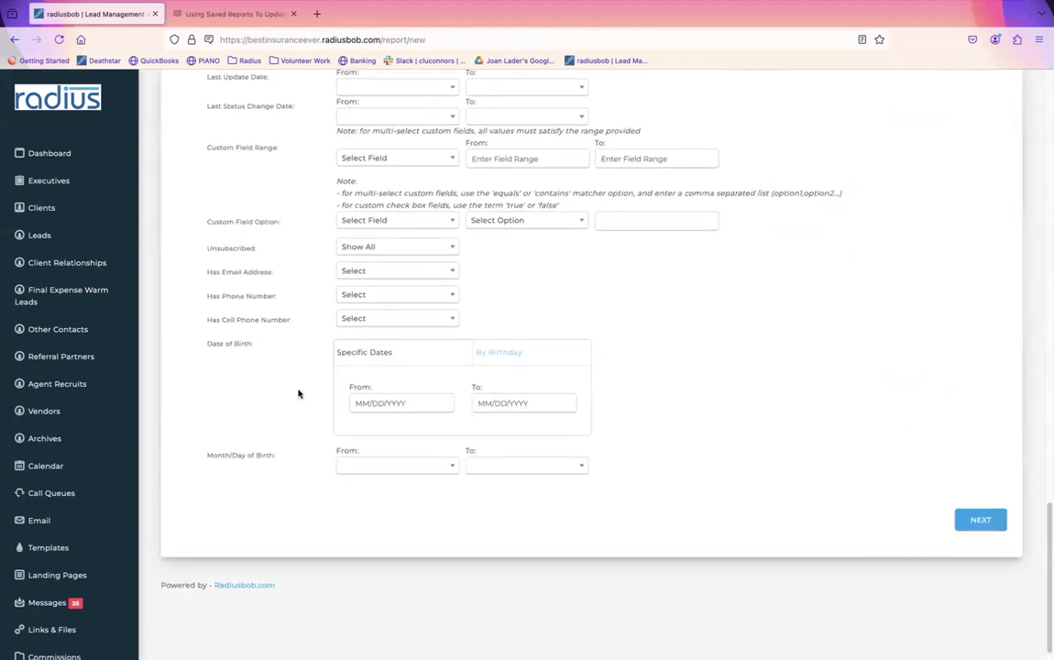
triple_click(230, 343)
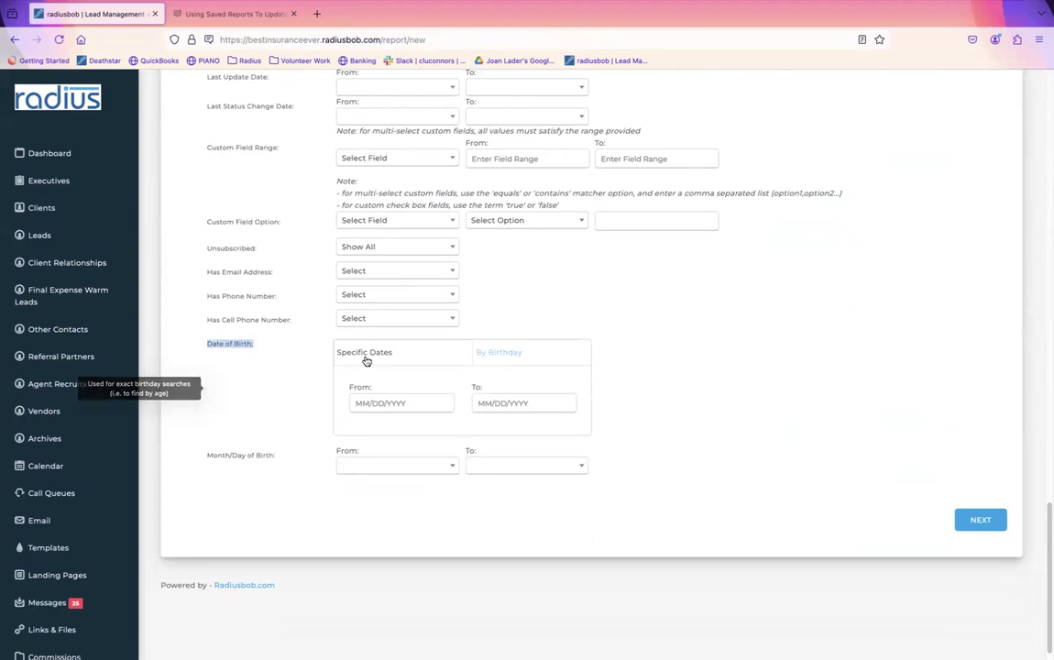
Step: Filter Date of Birth By Birthday: 72nd birthday, from 180 days to 1 day from now
click(402, 401)
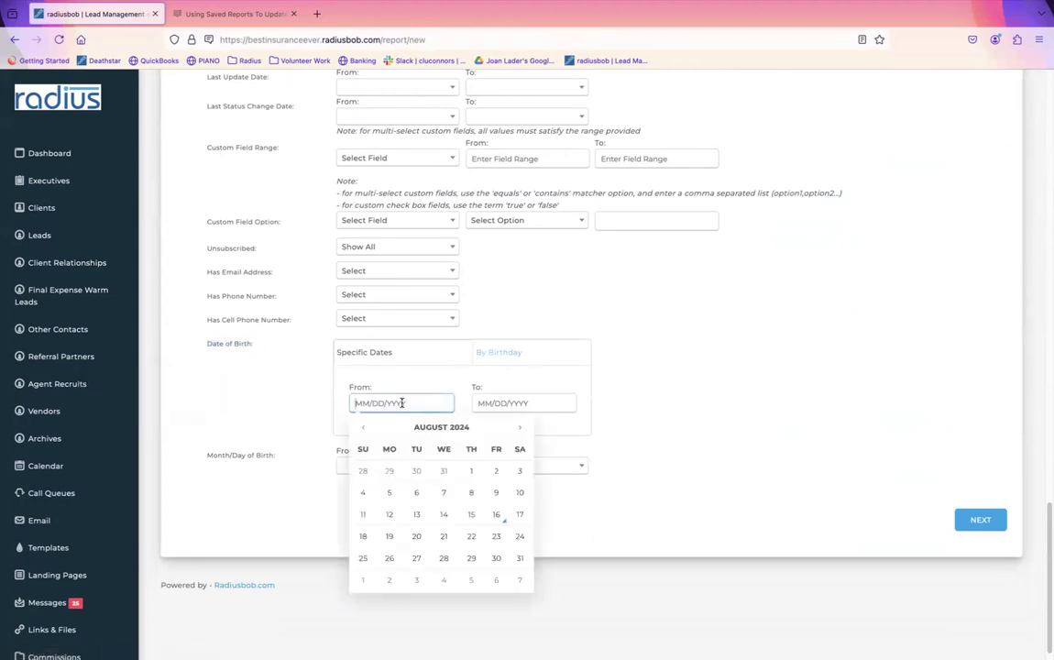
click(503, 356)
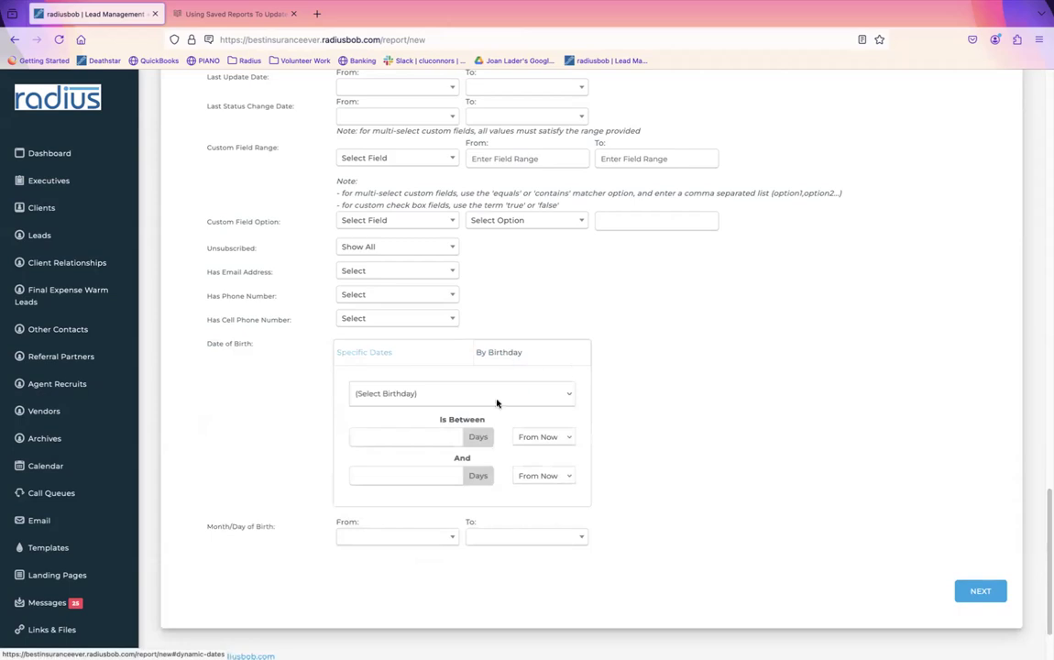
click(559, 393)
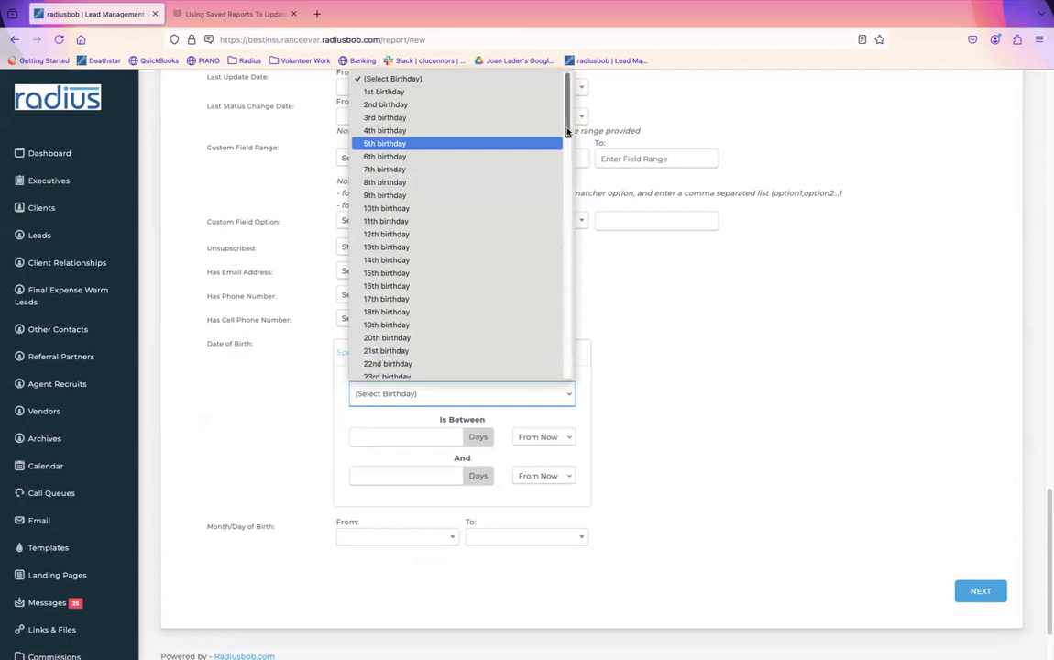
scroll(544, 247, down, 10)
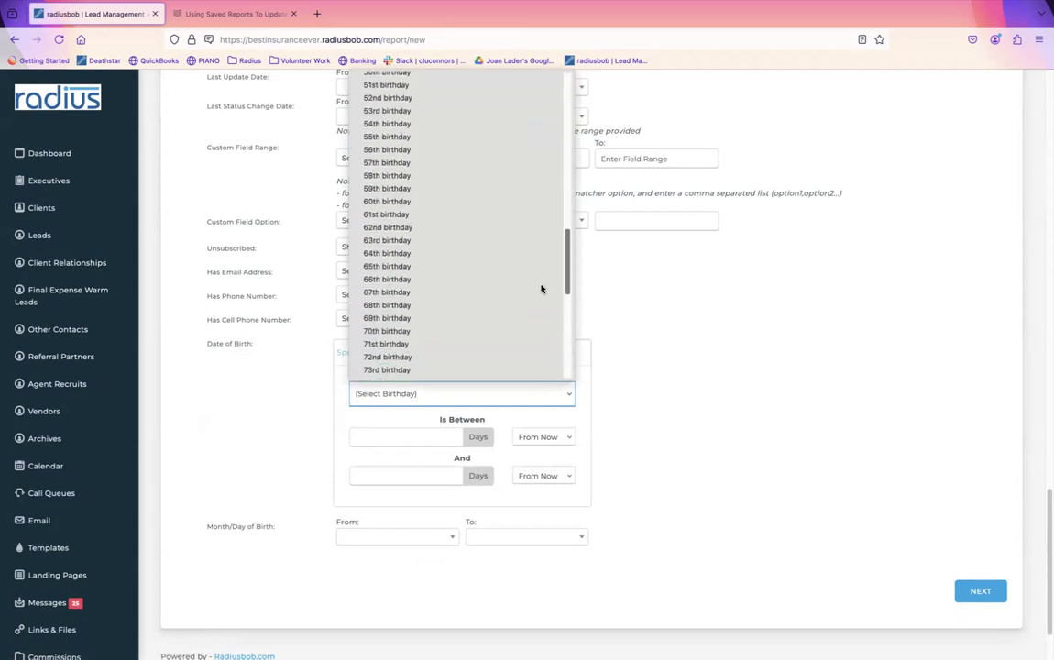
scroll(542, 291, down, 1)
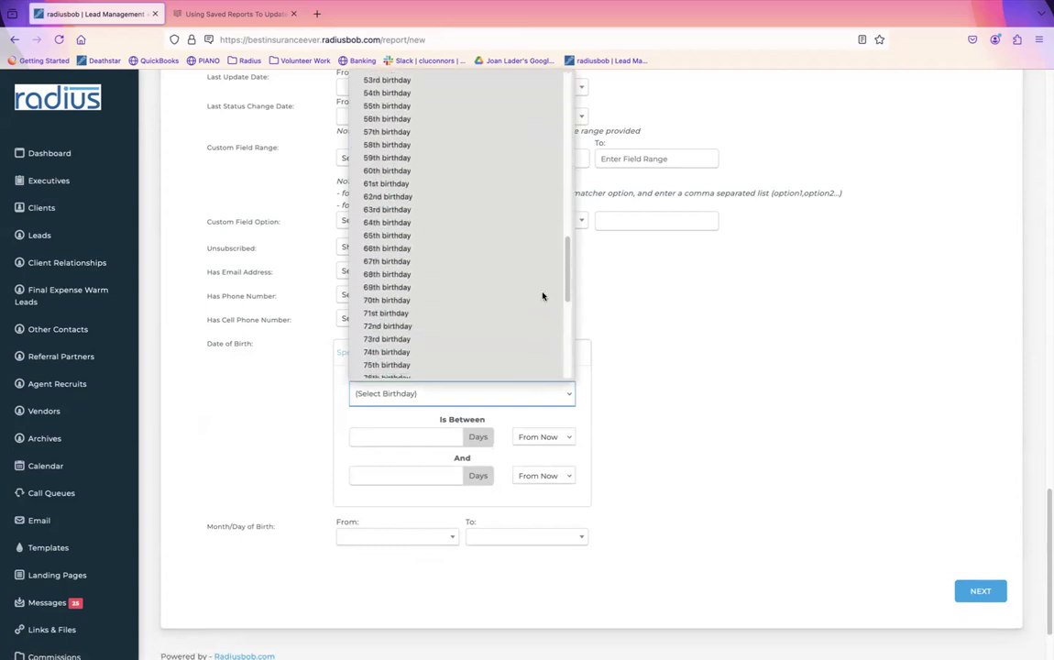
click(470, 326)
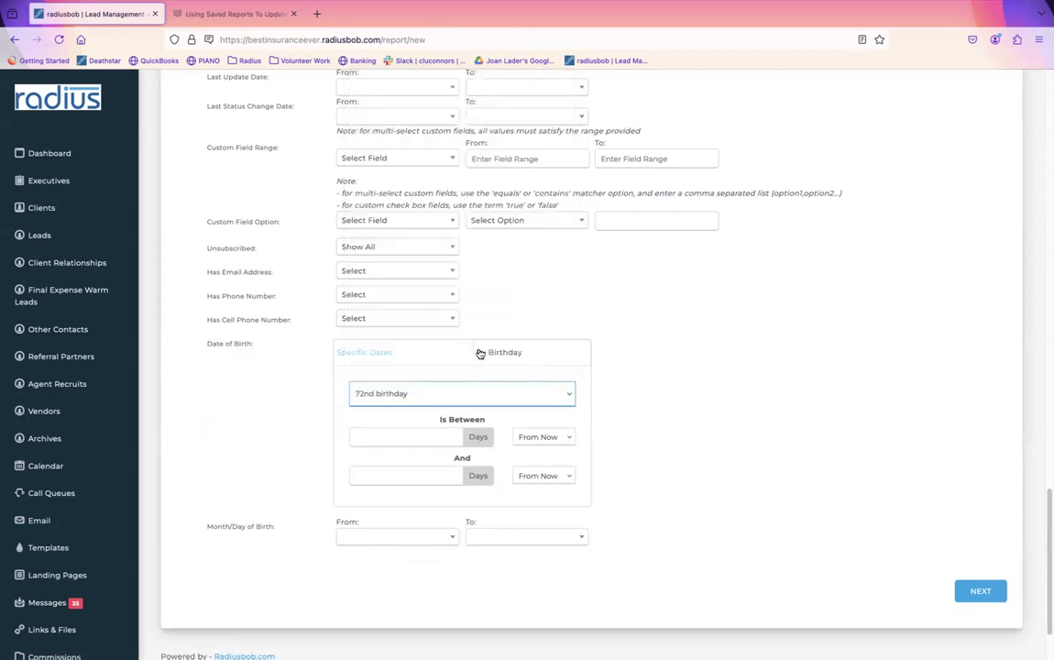
click(397, 437)
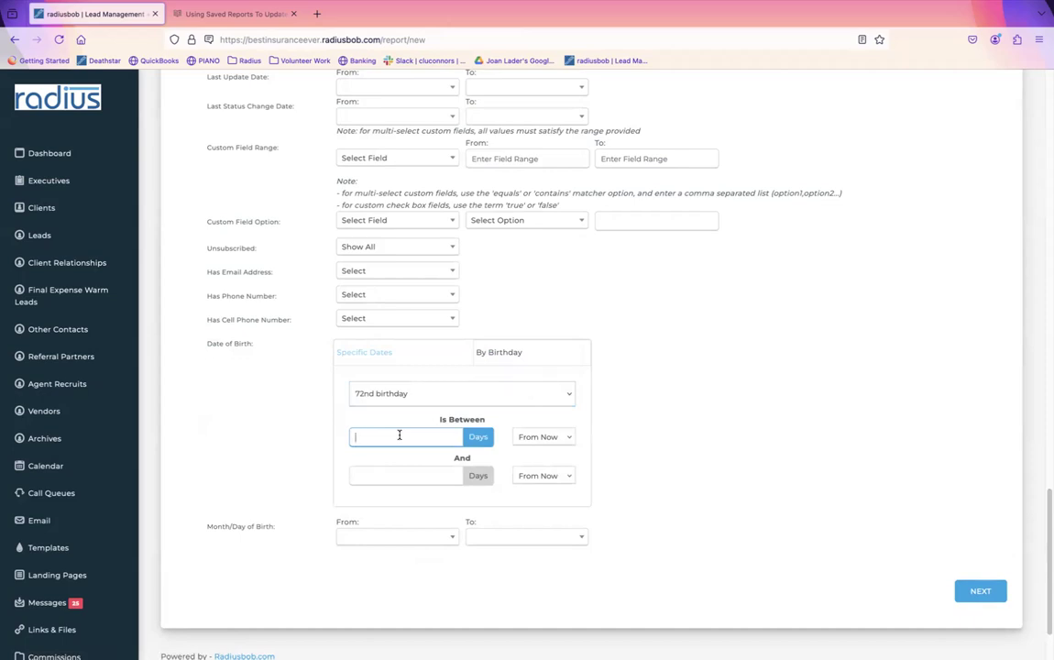
text(180)
key(Tab)
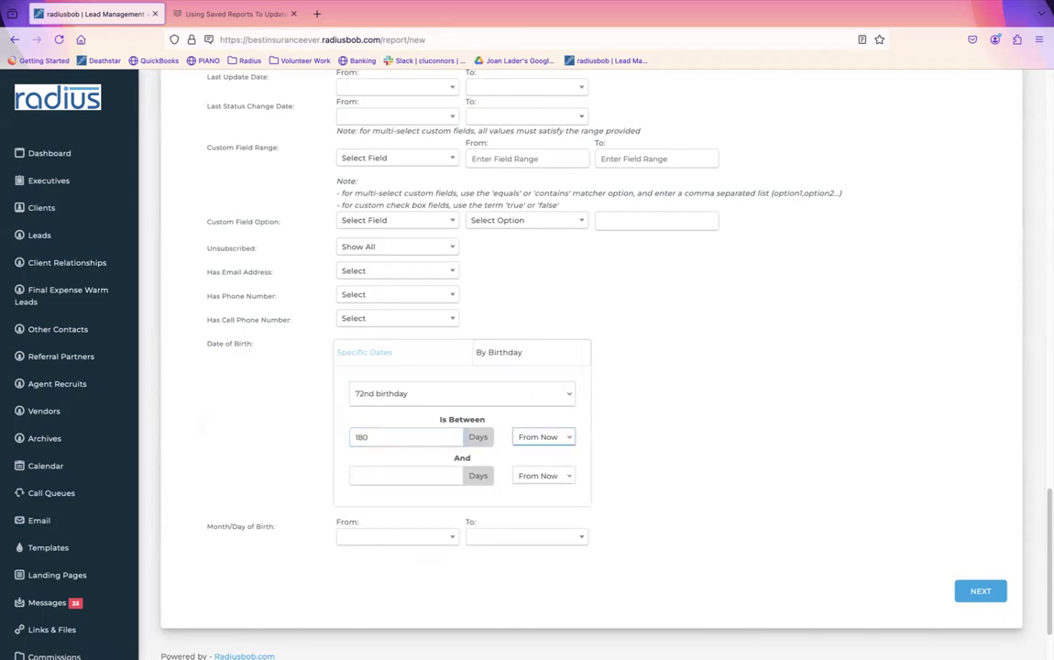
click(406, 474)
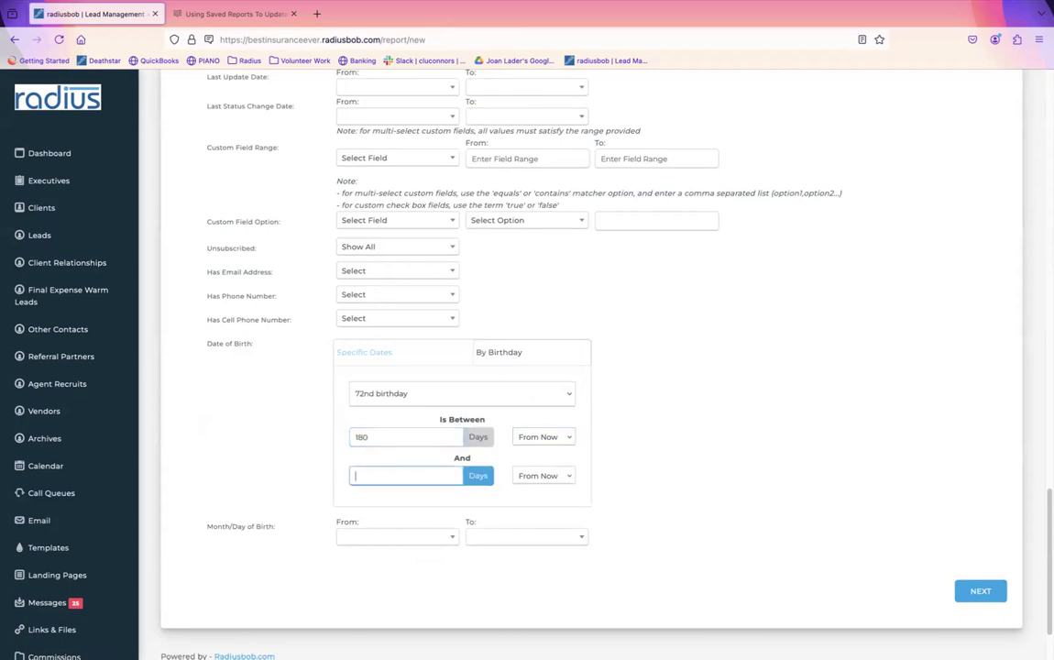
click(715, 449)
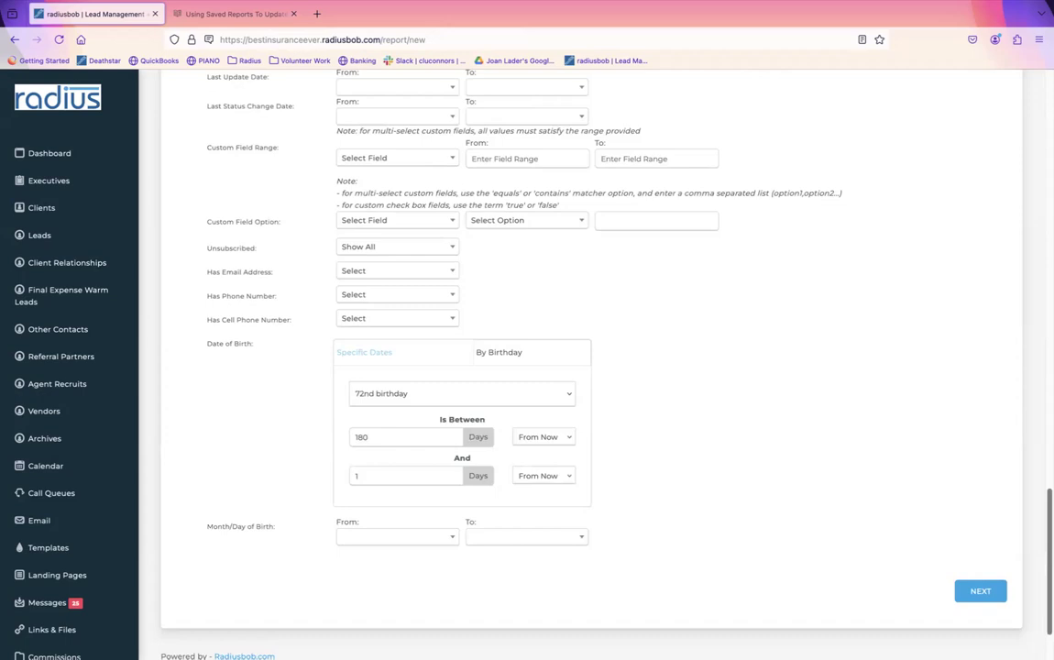
scroll(584, 367, up, 1)
scroll(586, 366, up, 3)
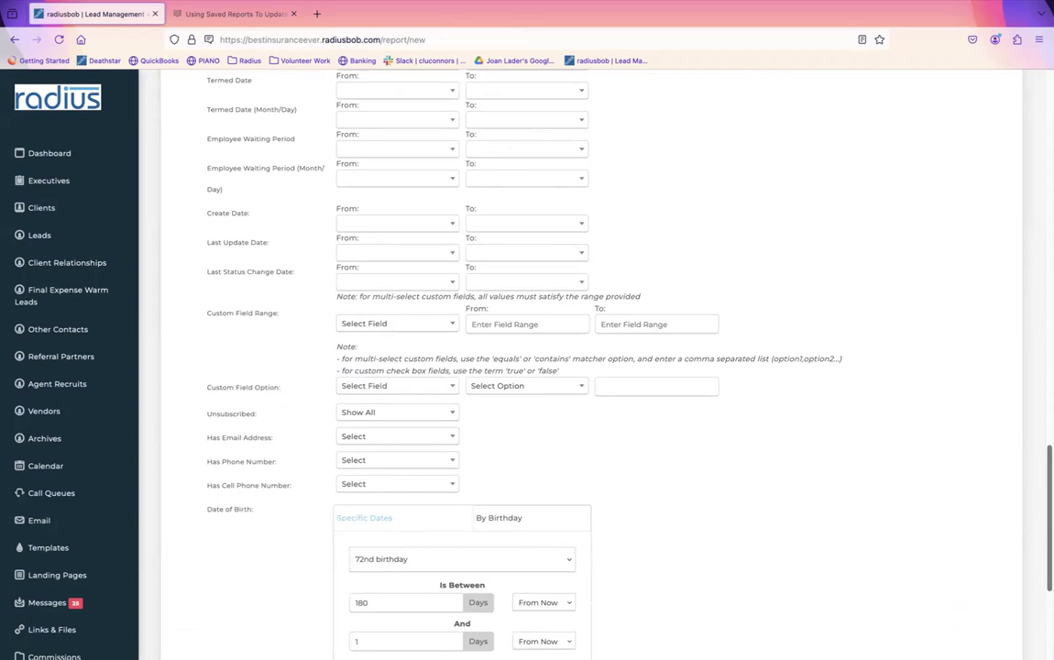
drag(1049, 500, 1049, 151)
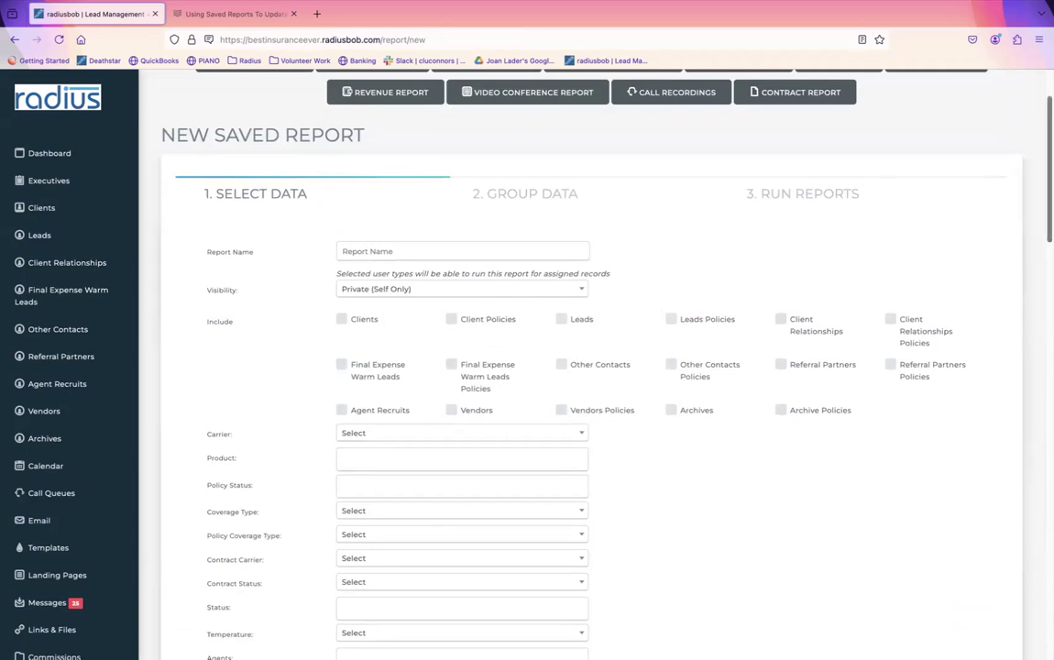
scroll(1005, 405, down, 15)
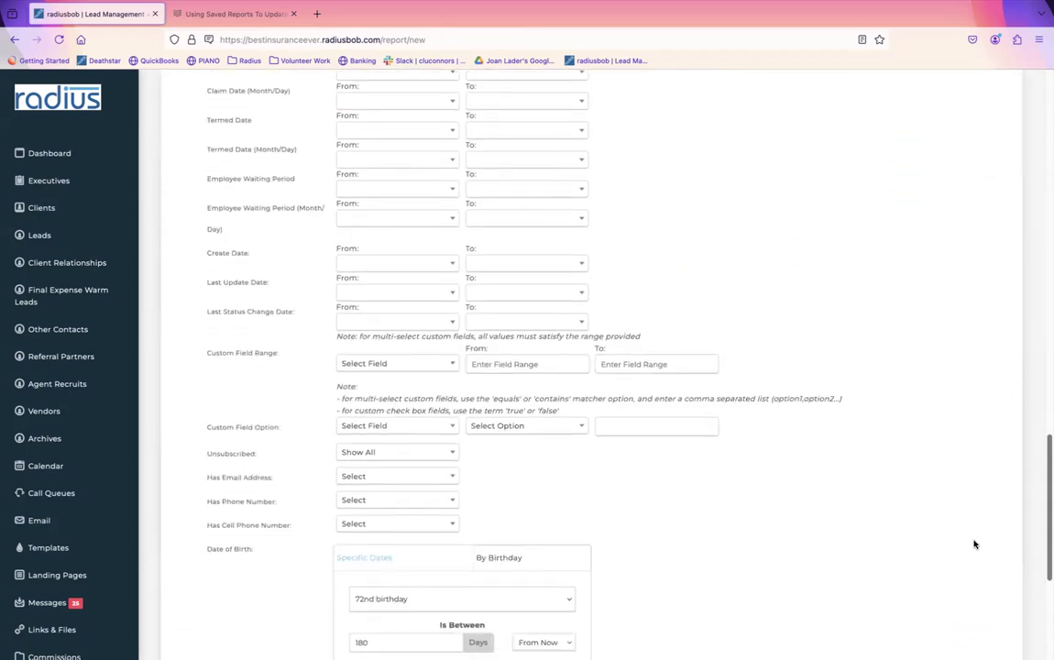
scroll(975, 545, down, 5)
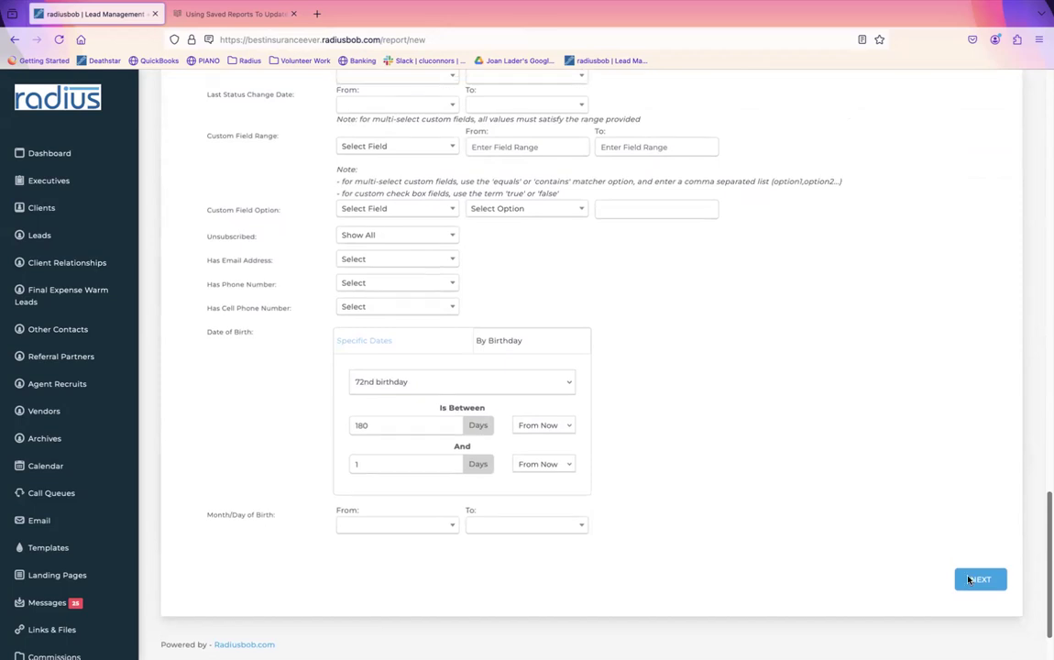
scroll(972, 556, up, 2)
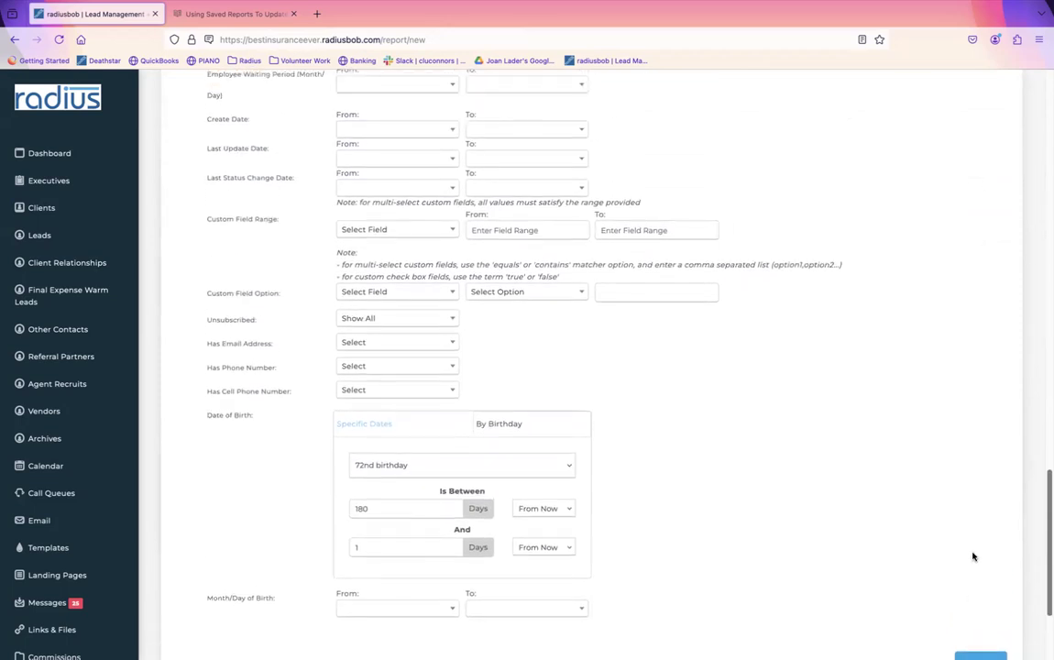
click(427, 340)
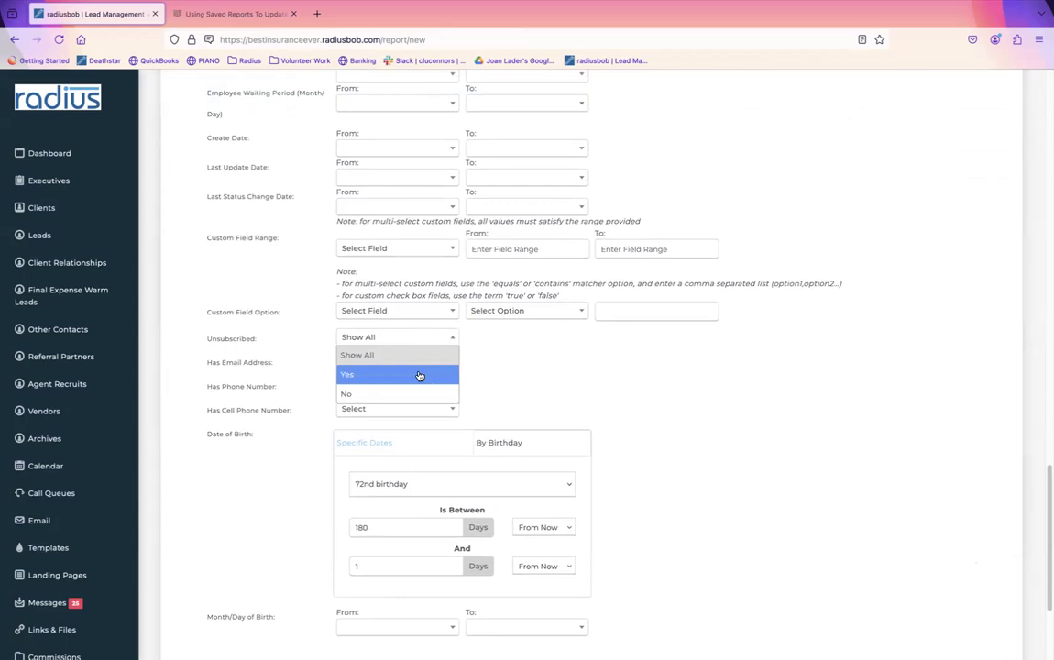
click(551, 364)
click(370, 393)
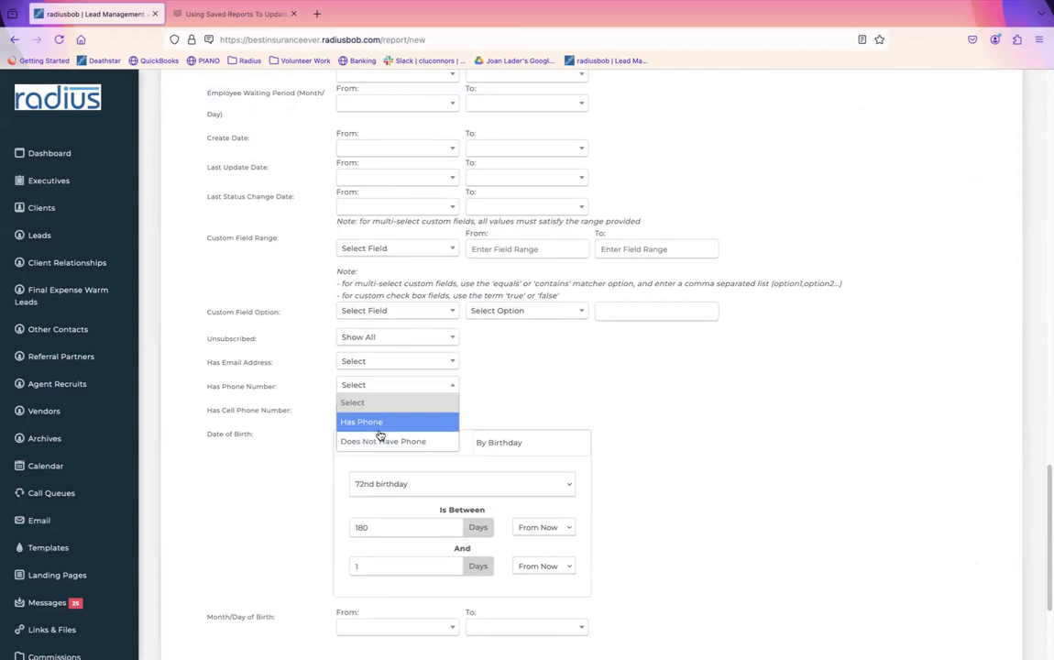
click(493, 392)
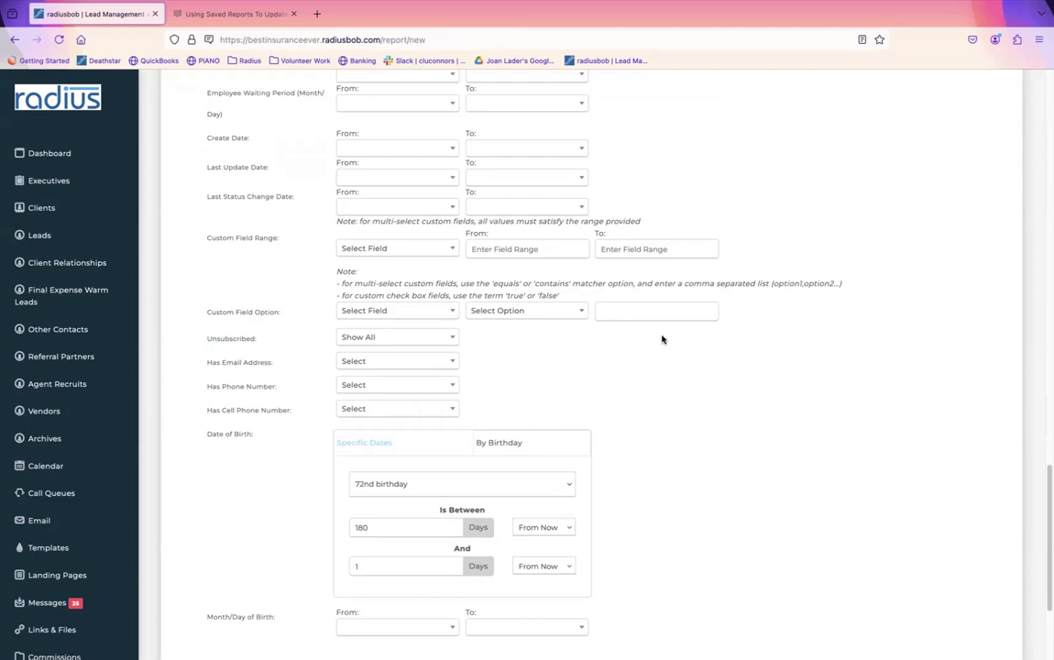
click(399, 312)
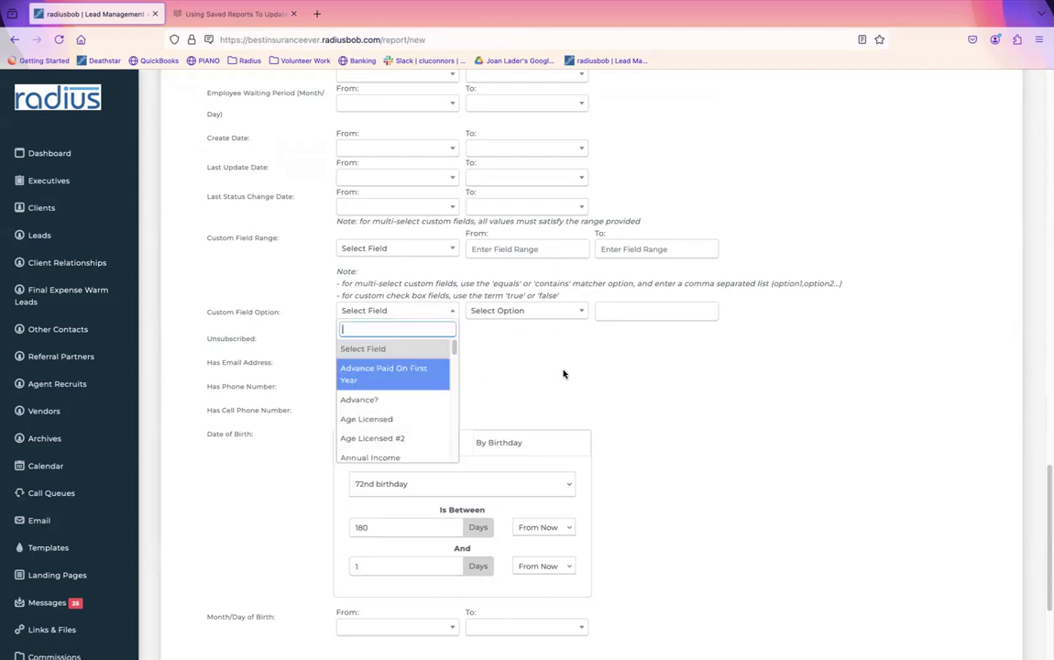
click(509, 337)
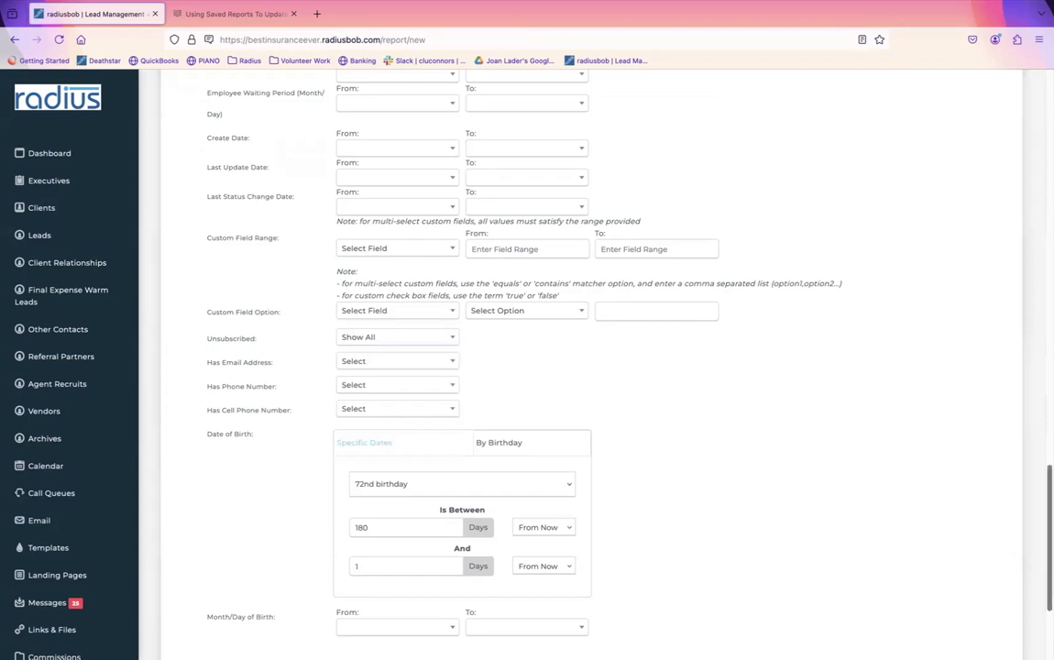
scroll(586, 366, up, 5)
scroll(1038, 375, up, 4)
scroll(1036, 358, up, 3)
scroll(1033, 332, up, 3)
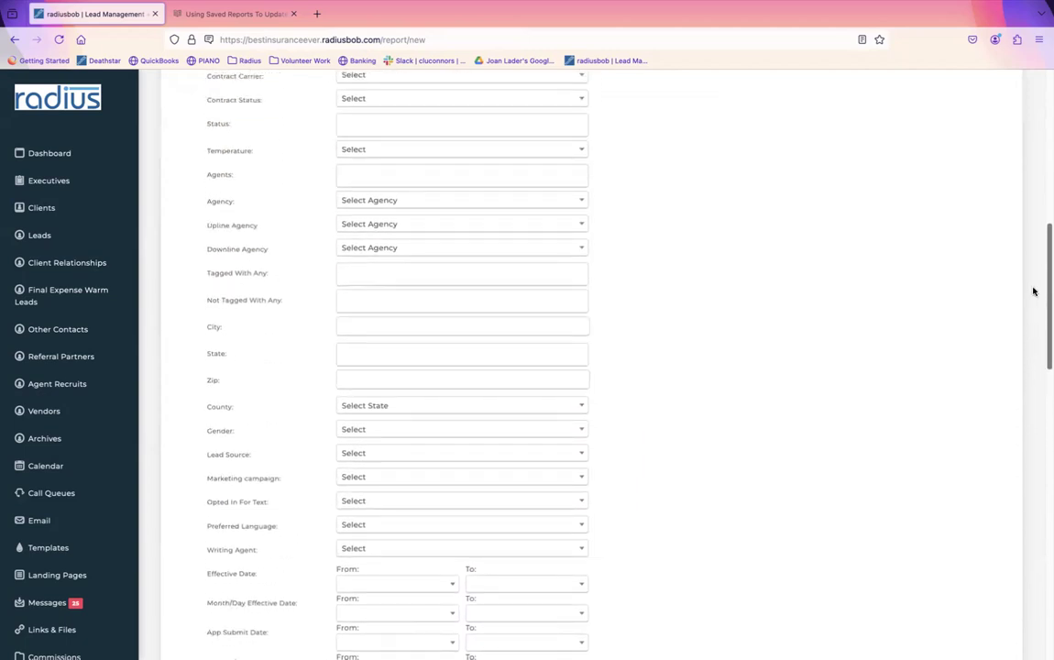
scroll(1033, 292, up, 8)
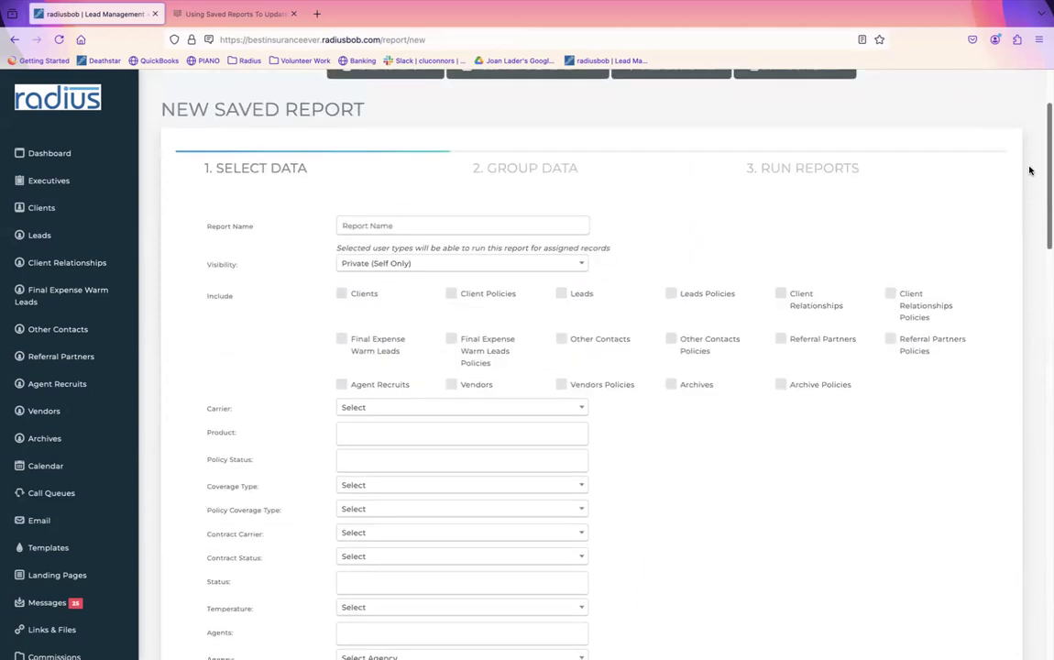
scroll(1029, 170, up, 1)
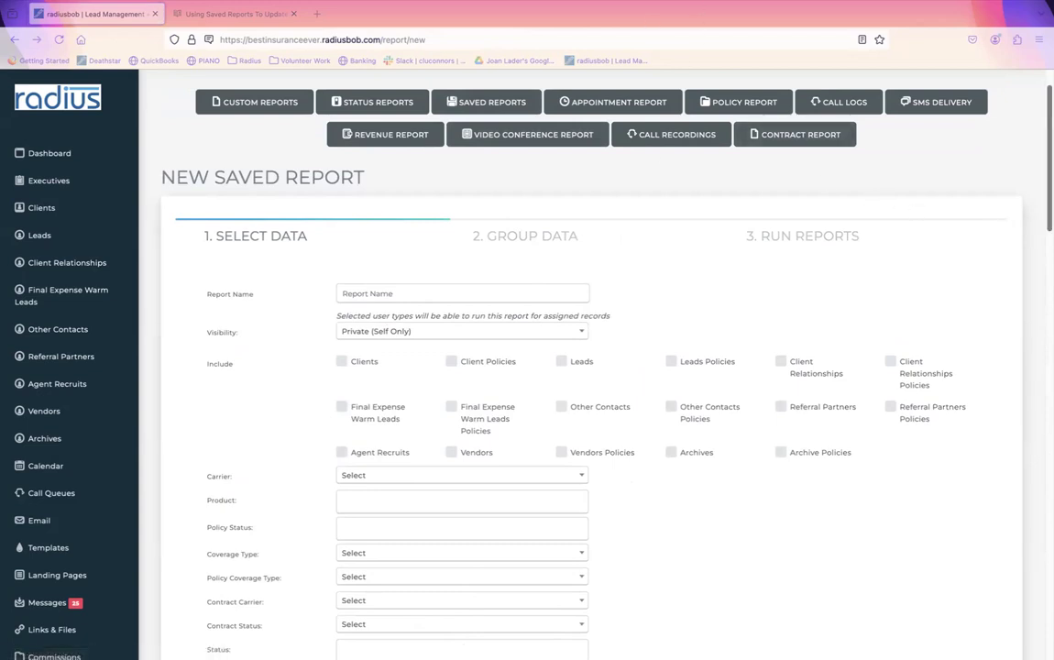
scroll(600, 228, down, 2)
scroll(599, 228, up, 3)
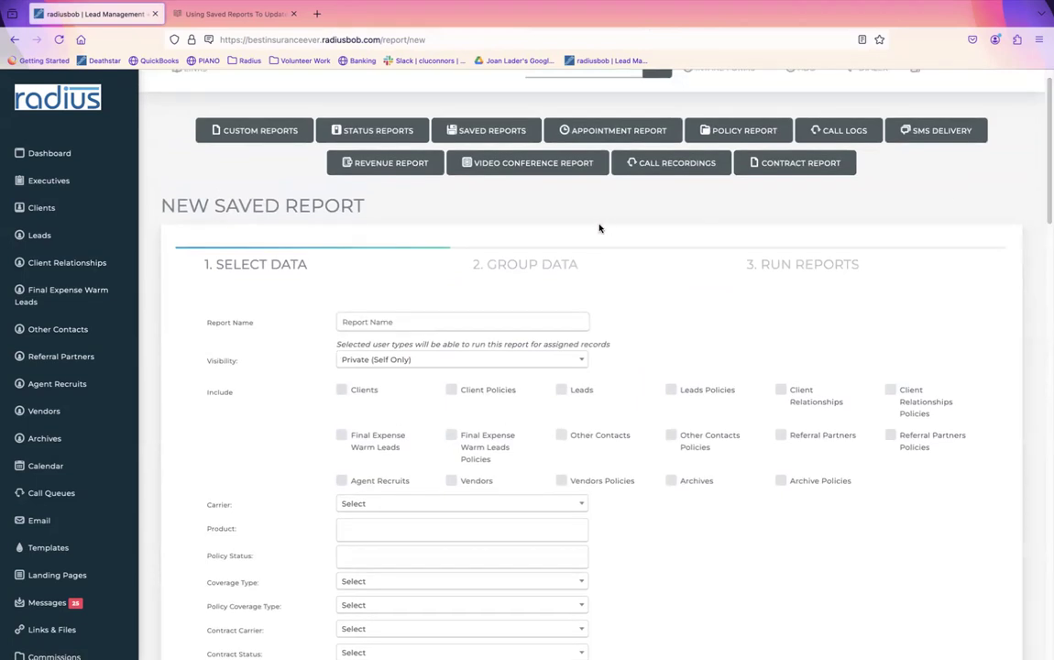
Step: Run the Aged Leads saved report, select all 8 leads, and open Bulk Update
click(488, 130)
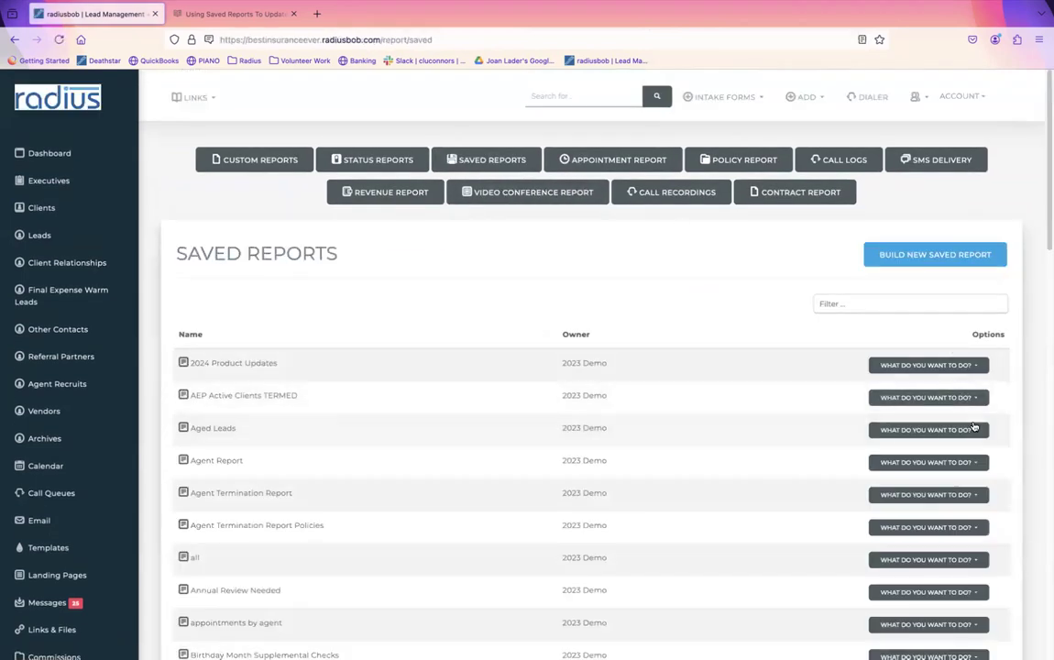
click(974, 429)
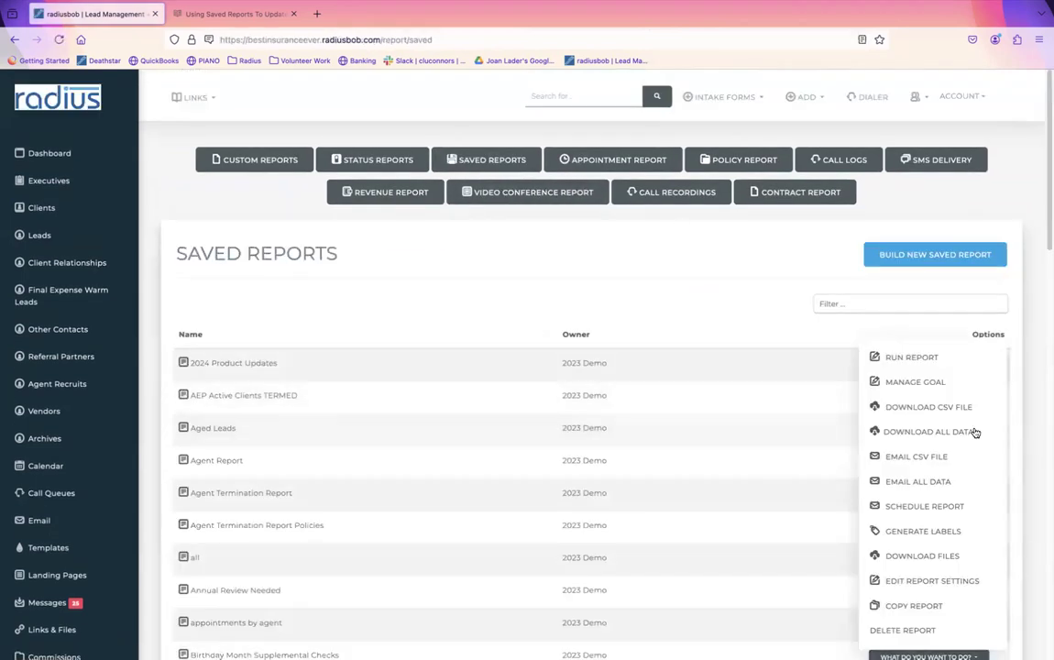
click(907, 345)
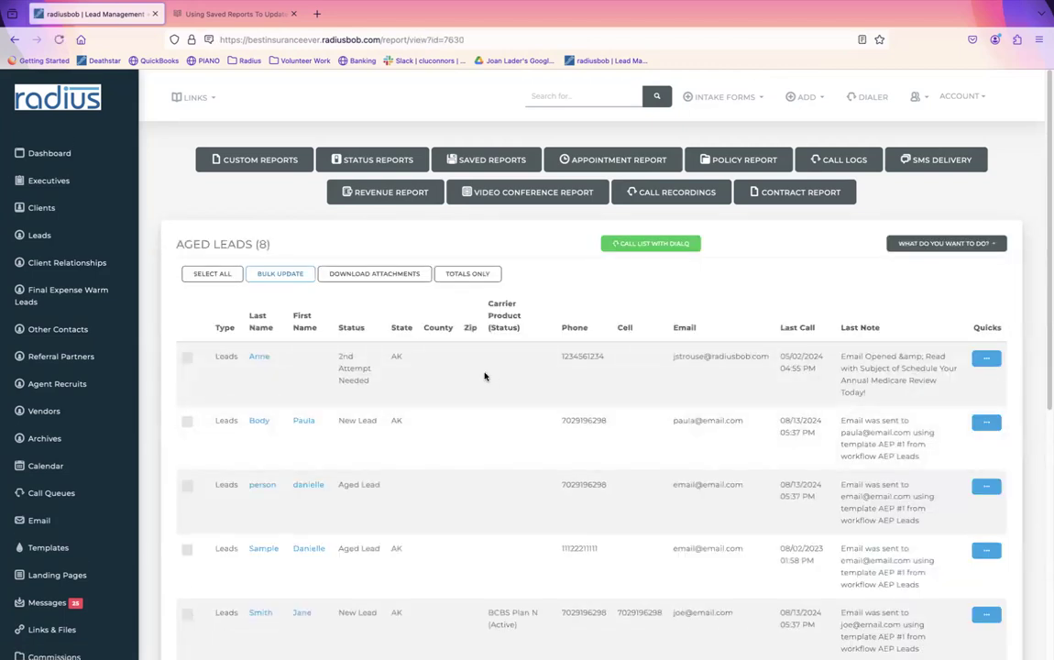
click(213, 275)
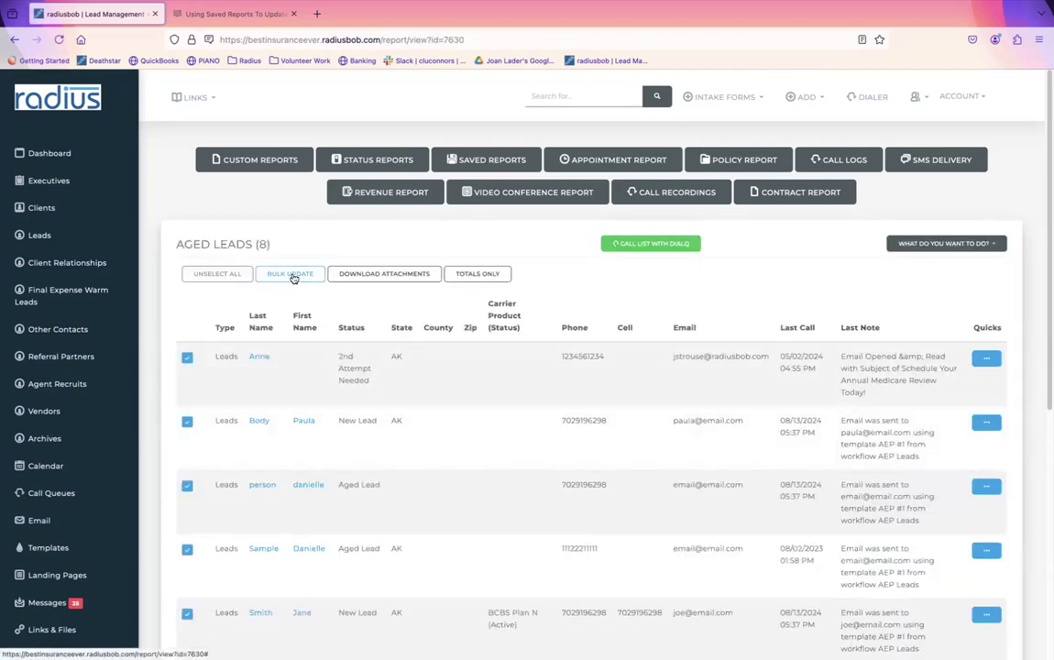
click(291, 276)
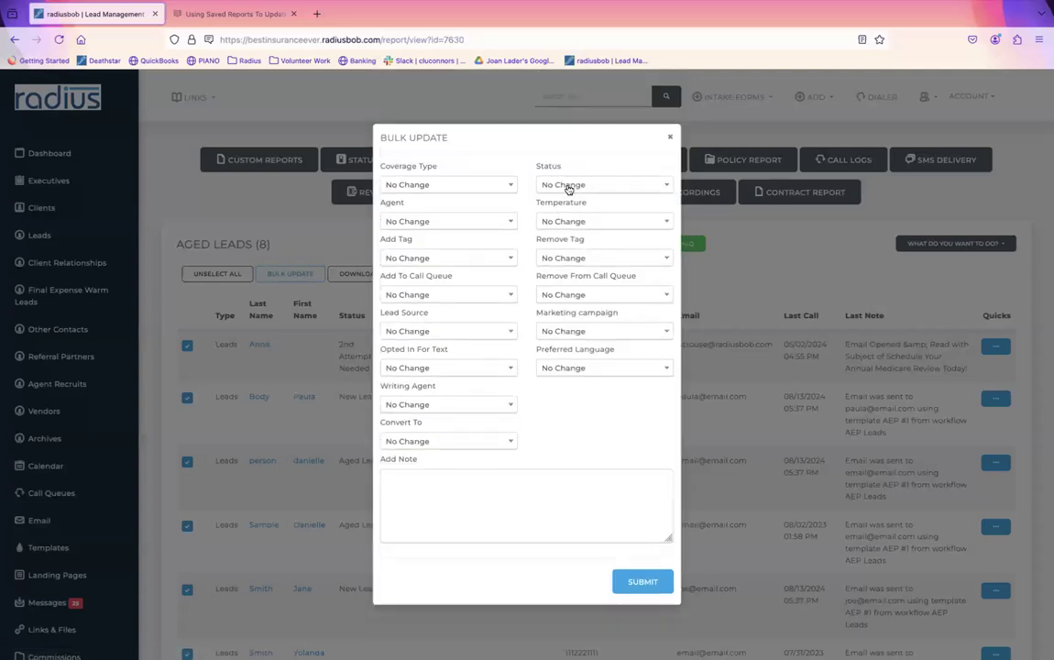
Step: Leave status at No Change, add the AEP Review Needed tag, and submit the bulk update
click(568, 186)
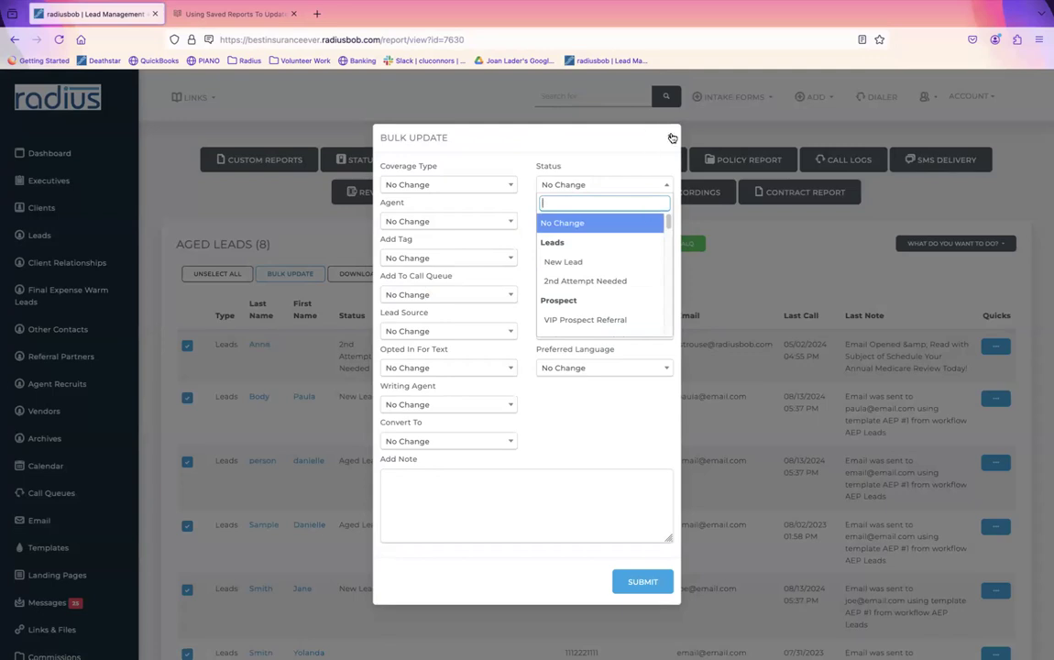
click(523, 155)
click(454, 259)
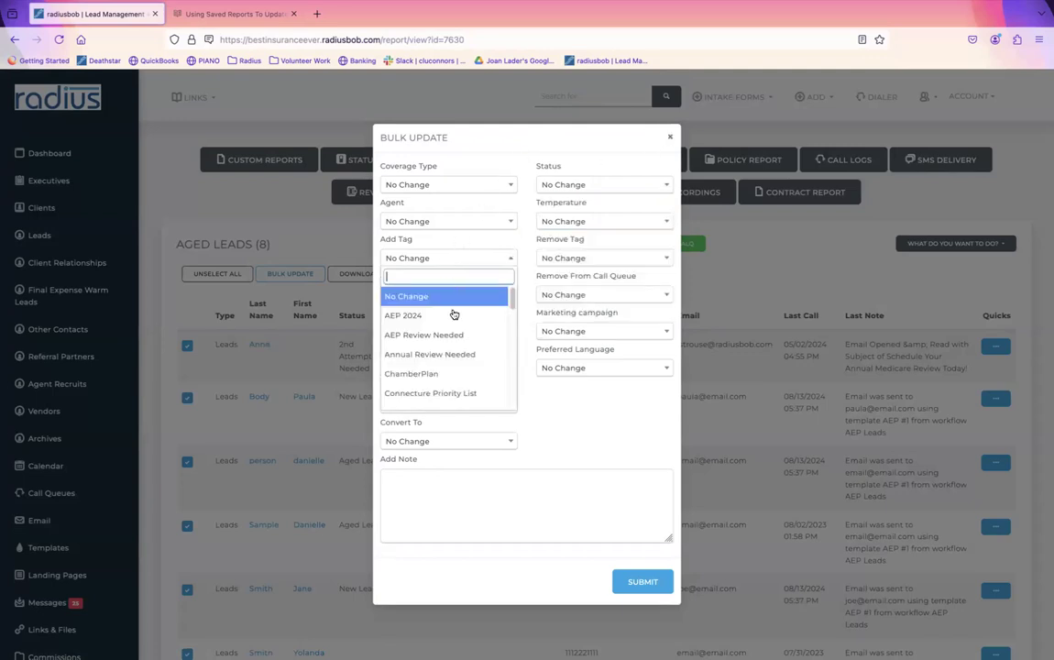
click(450, 335)
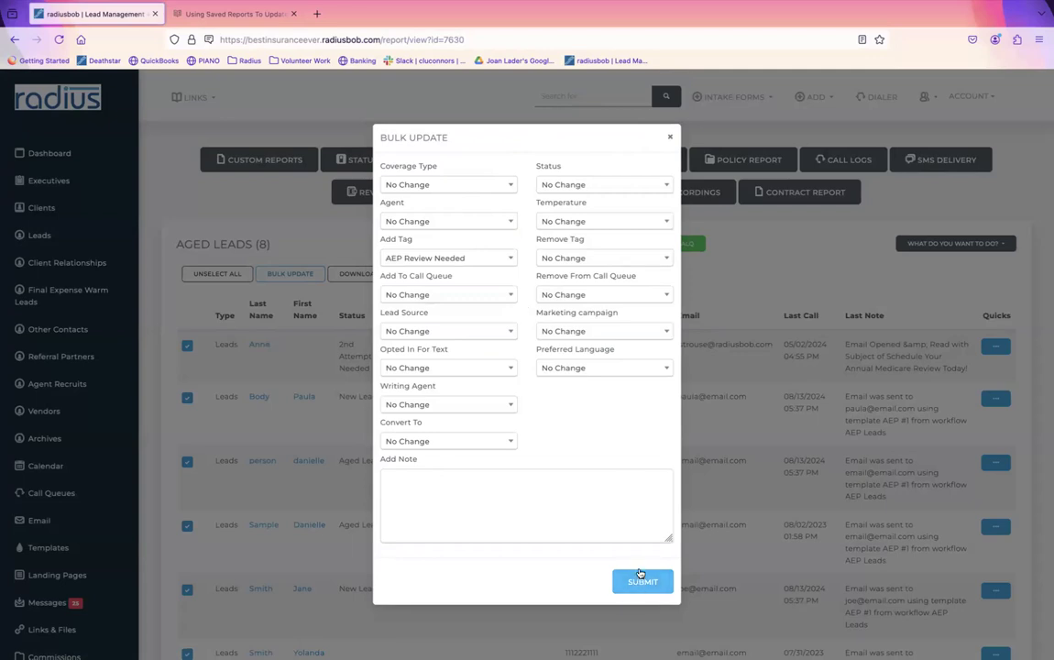
click(670, 137)
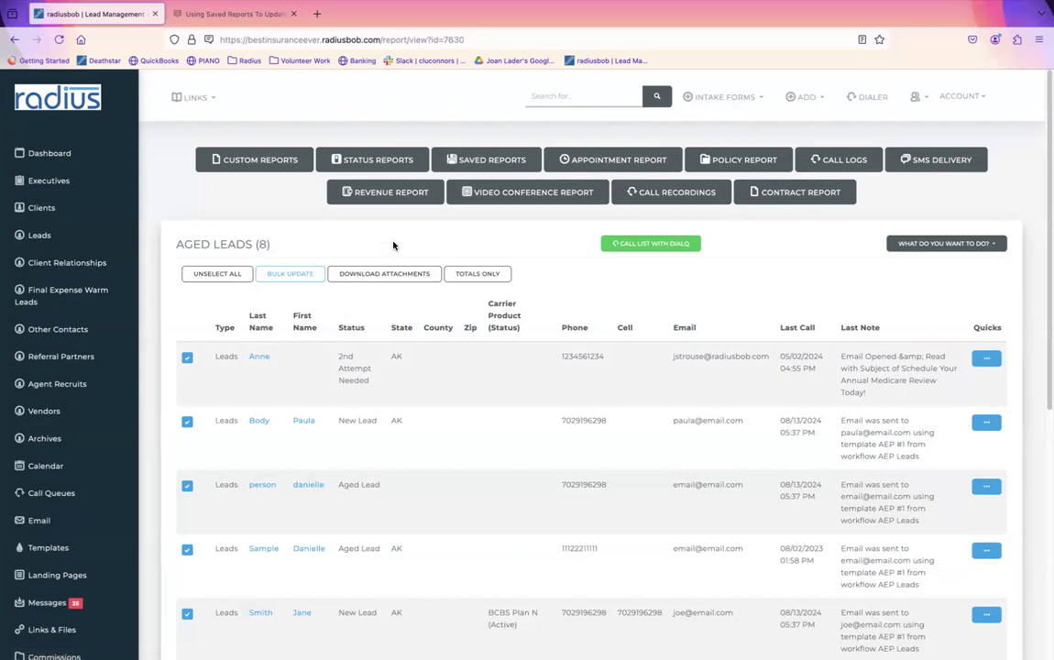
Step: Run the SMS Delivery logs for 08/01/2024 through 08/16/2024
click(935, 160)
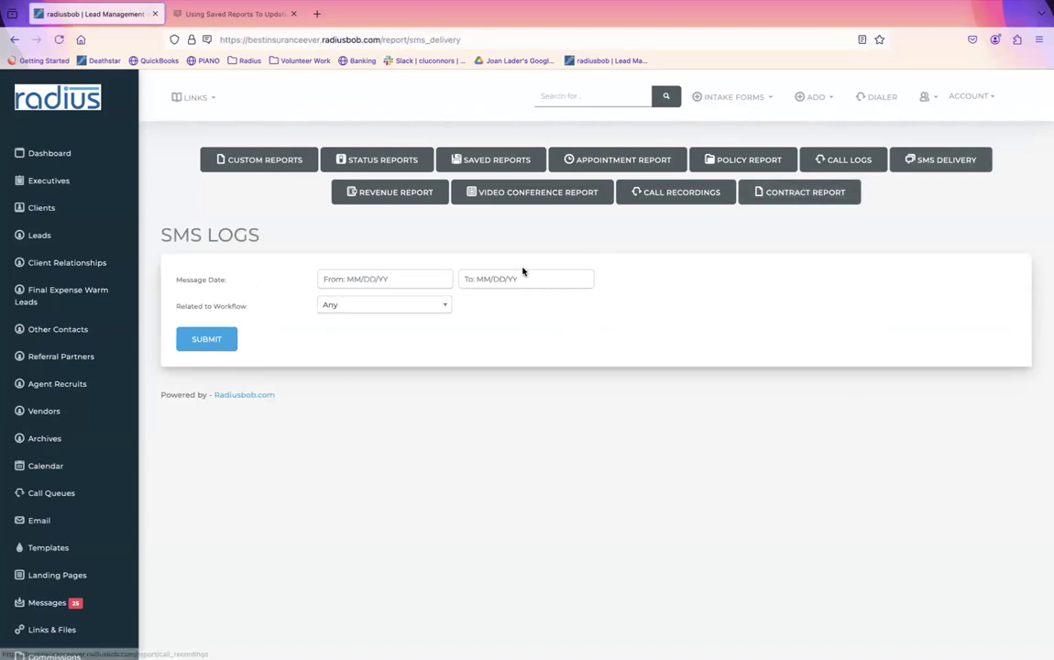
click(359, 281)
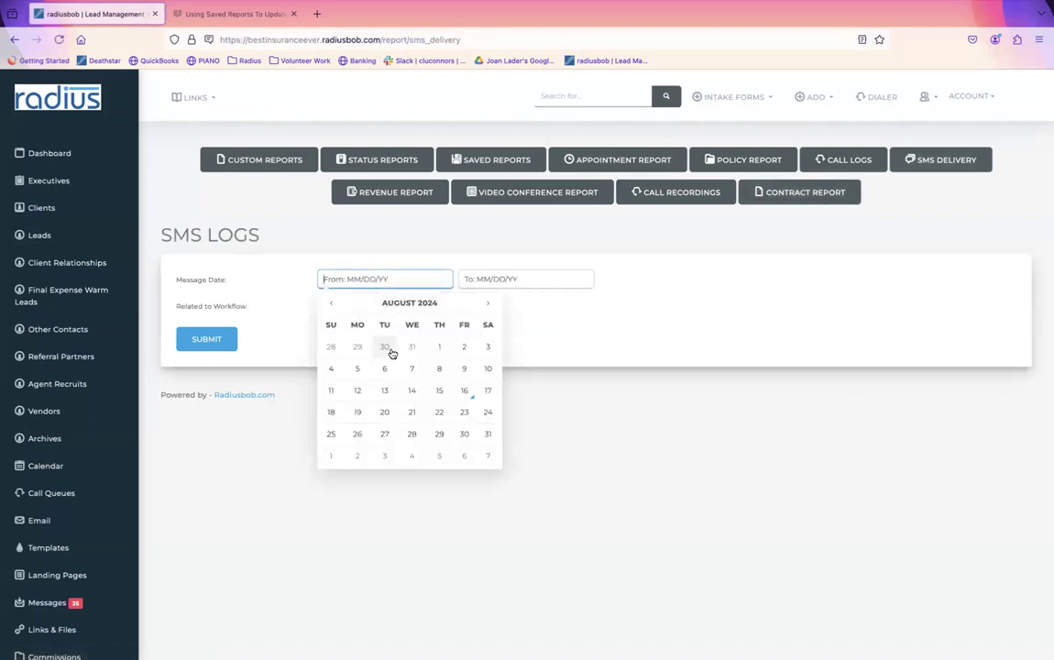
click(438, 348)
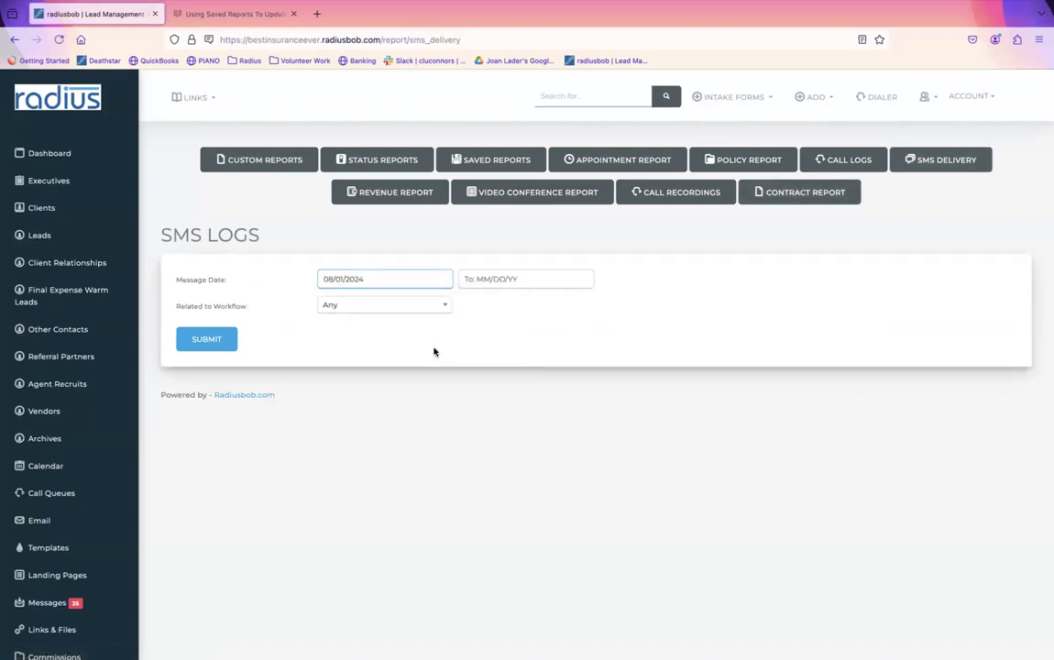
click(488, 280)
click(604, 391)
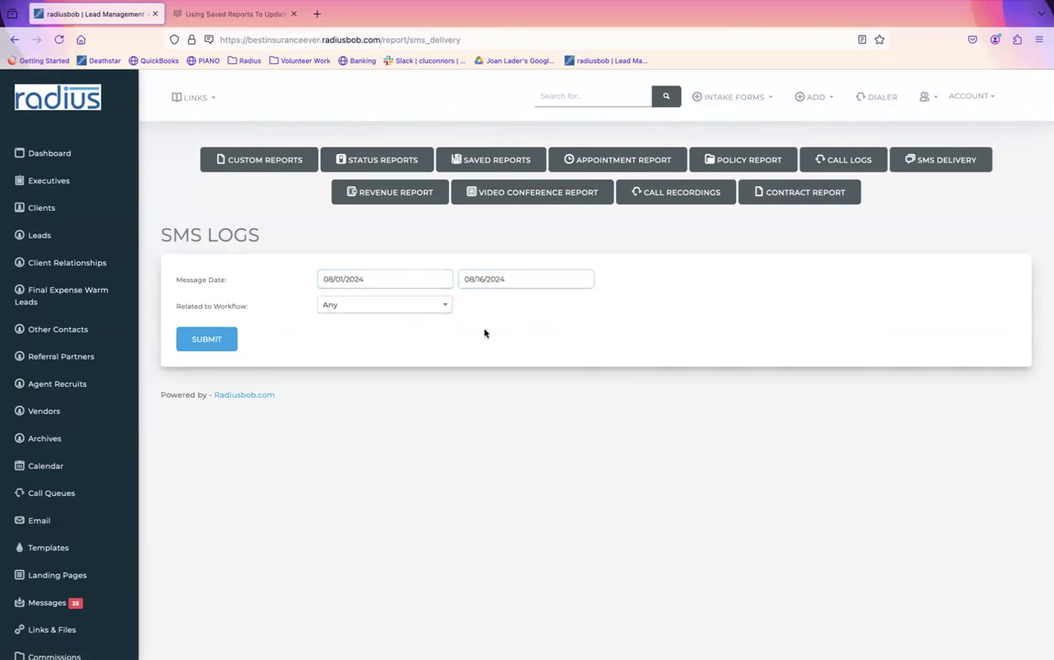
click(216, 339)
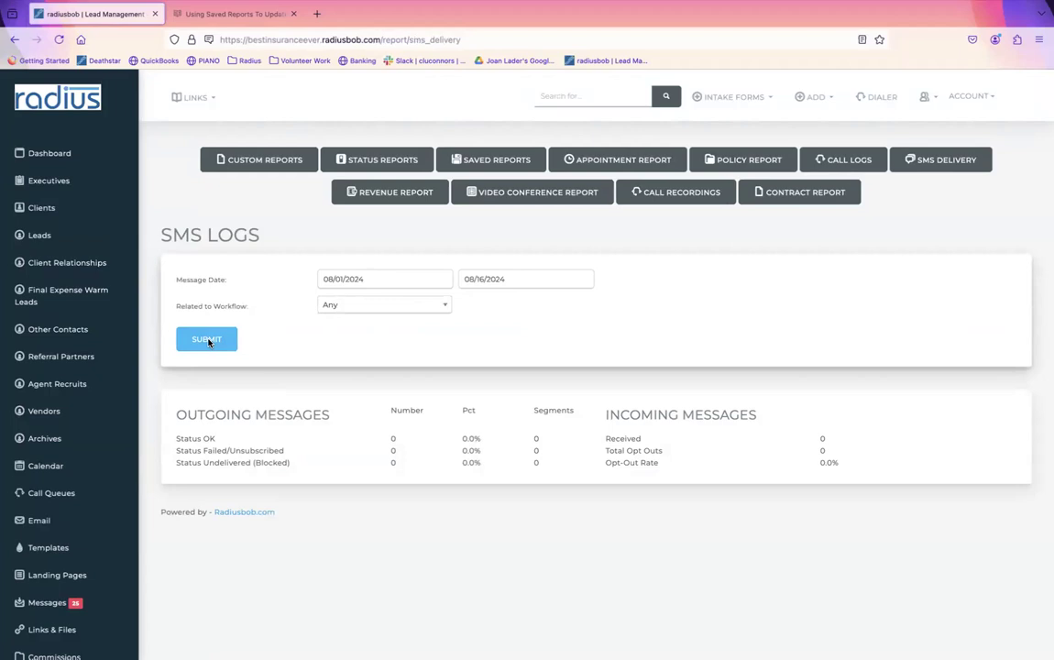
Step: Limit the logs to the AEP Review Needed_CLIENTS workflow and highlight the blocked-message percentage
click(386, 306)
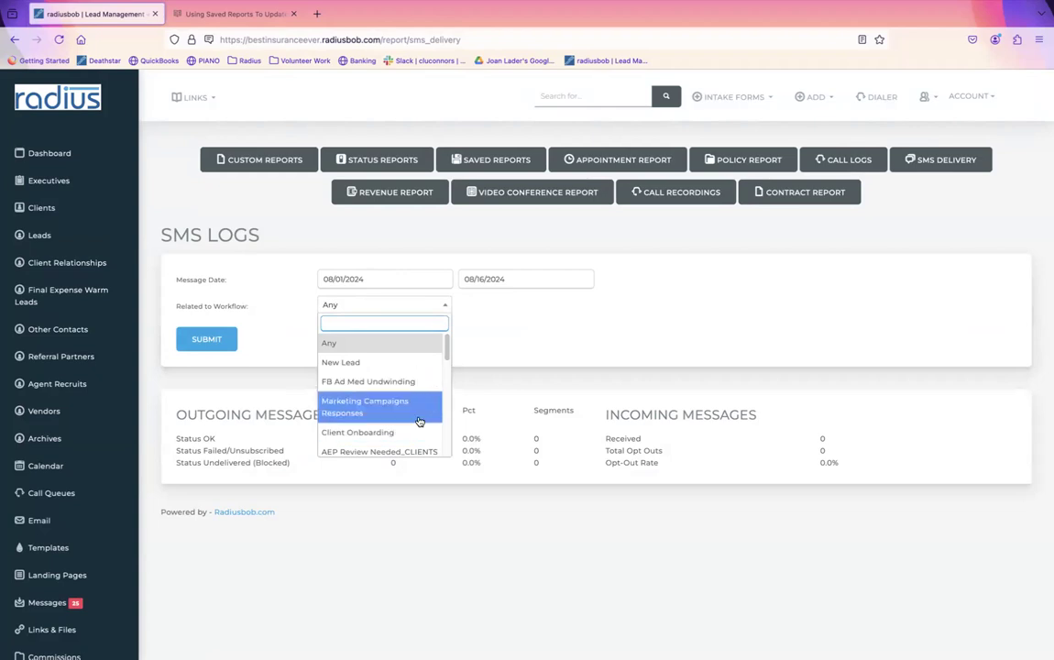
click(416, 452)
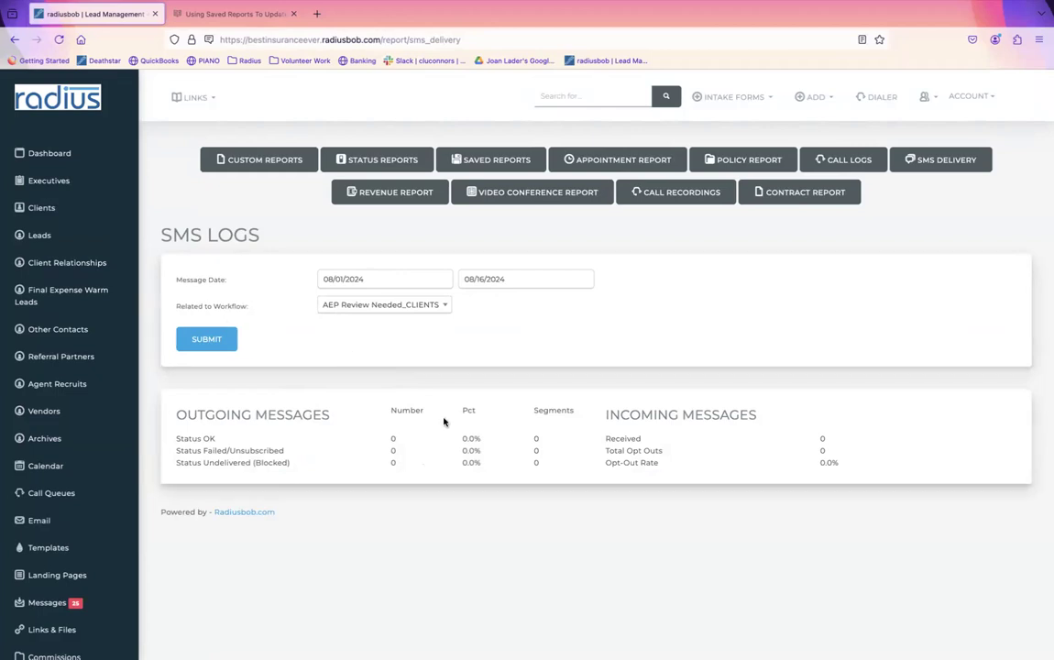
drag(461, 462, 500, 464)
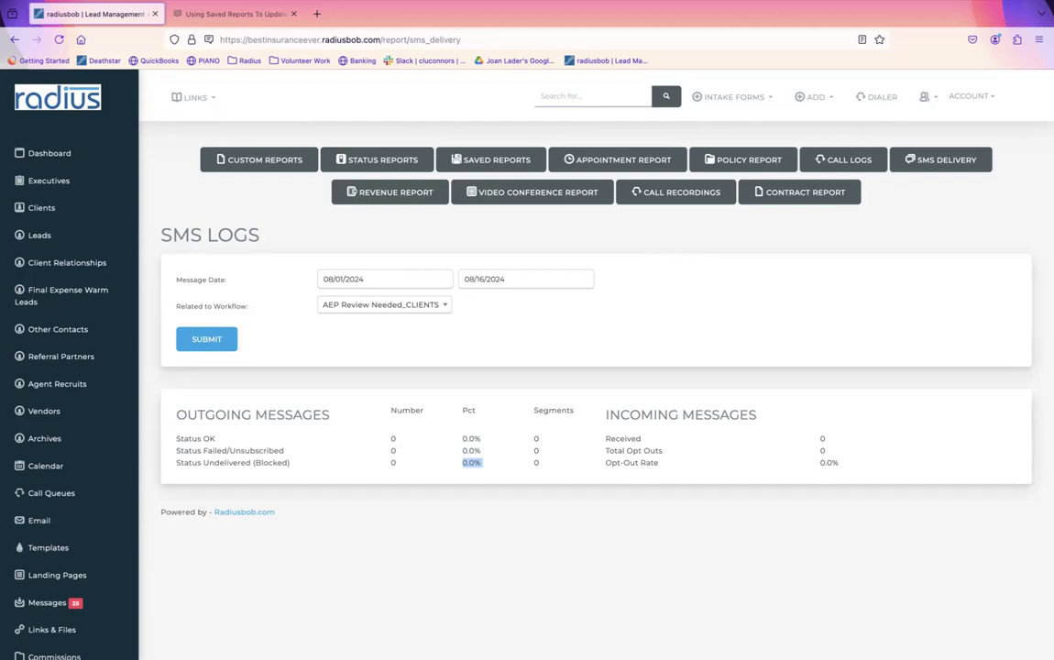
click(230, 615)
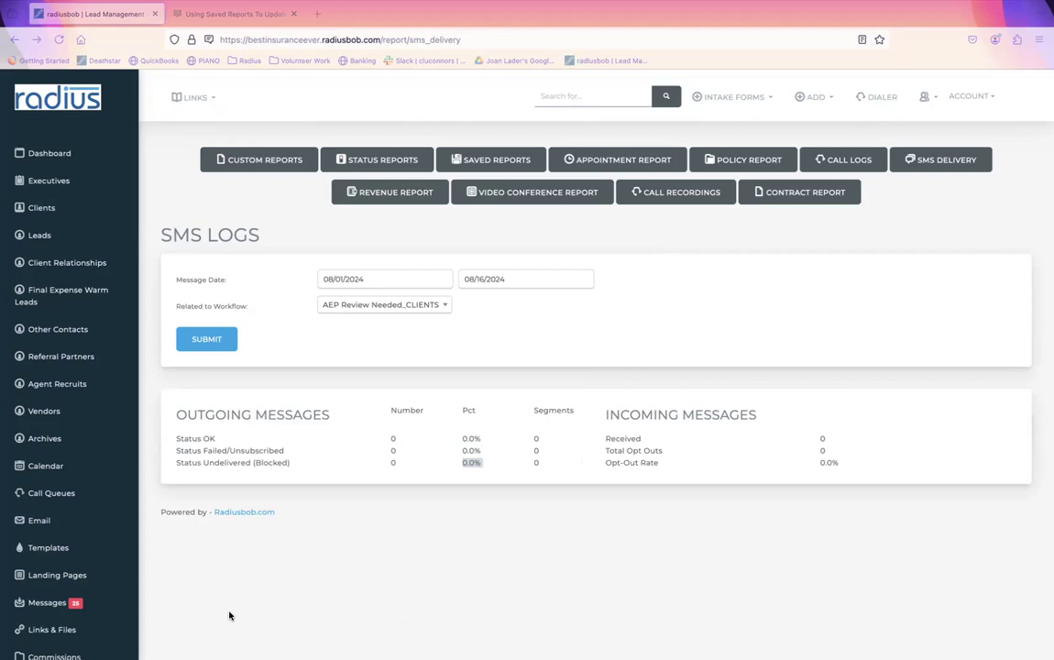
Step: Search the leads list by Zip for 12345, which returns no matching leads
click(54, 233)
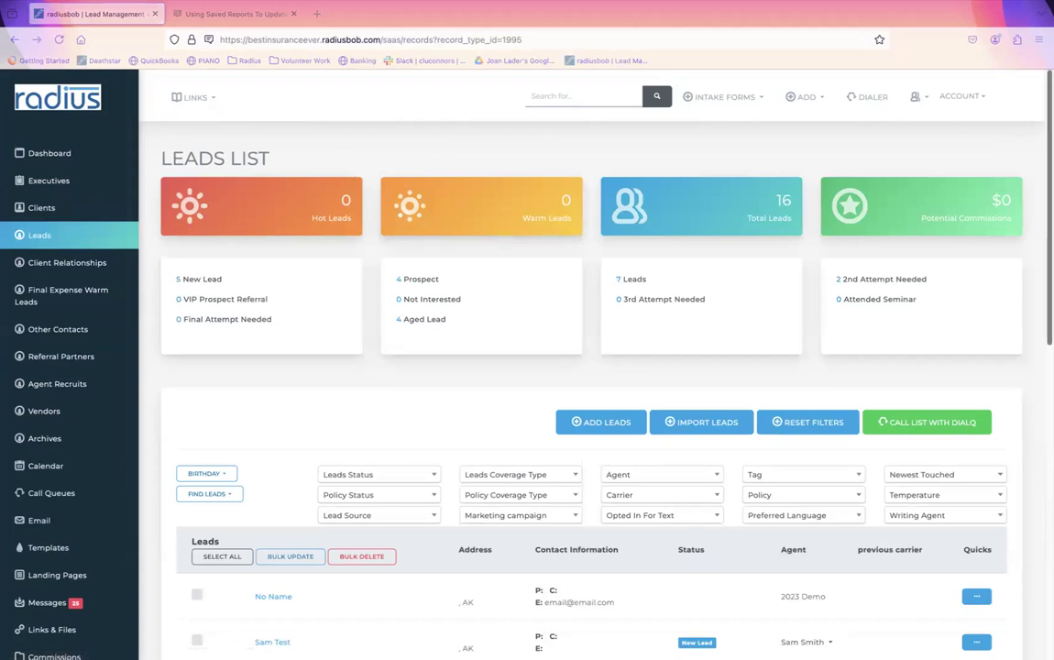
scroll(1028, 280, down, 3)
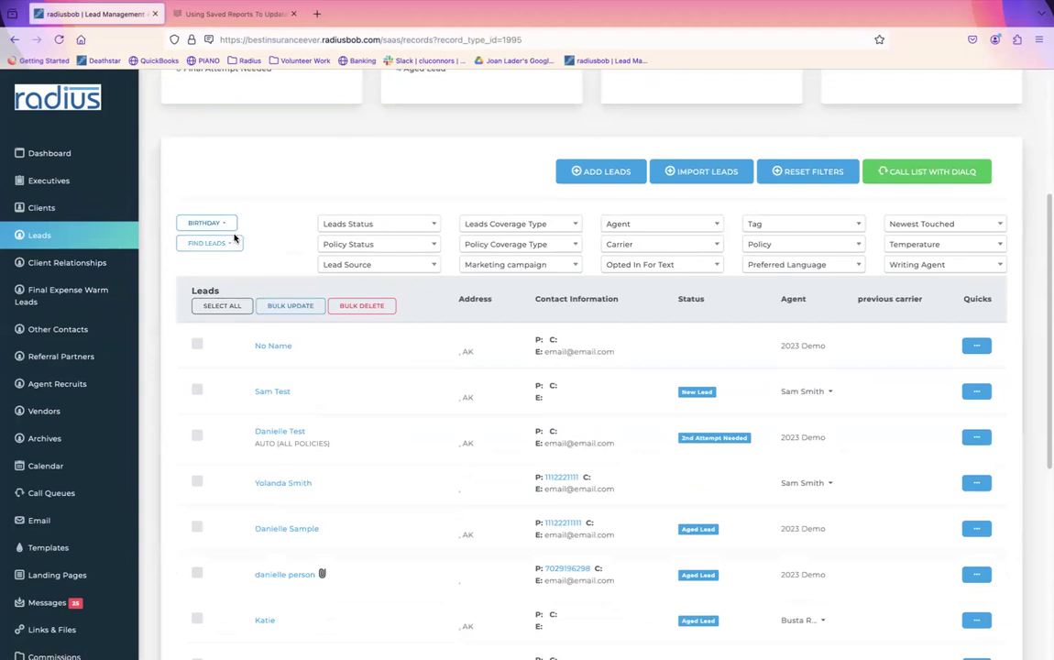
click(213, 241)
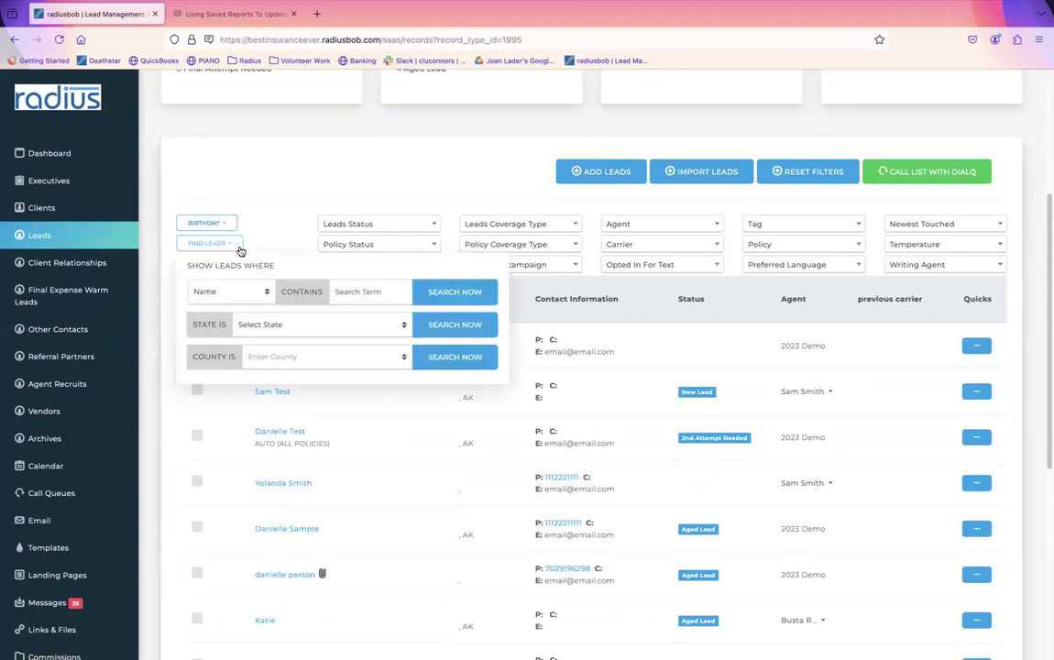
click(260, 293)
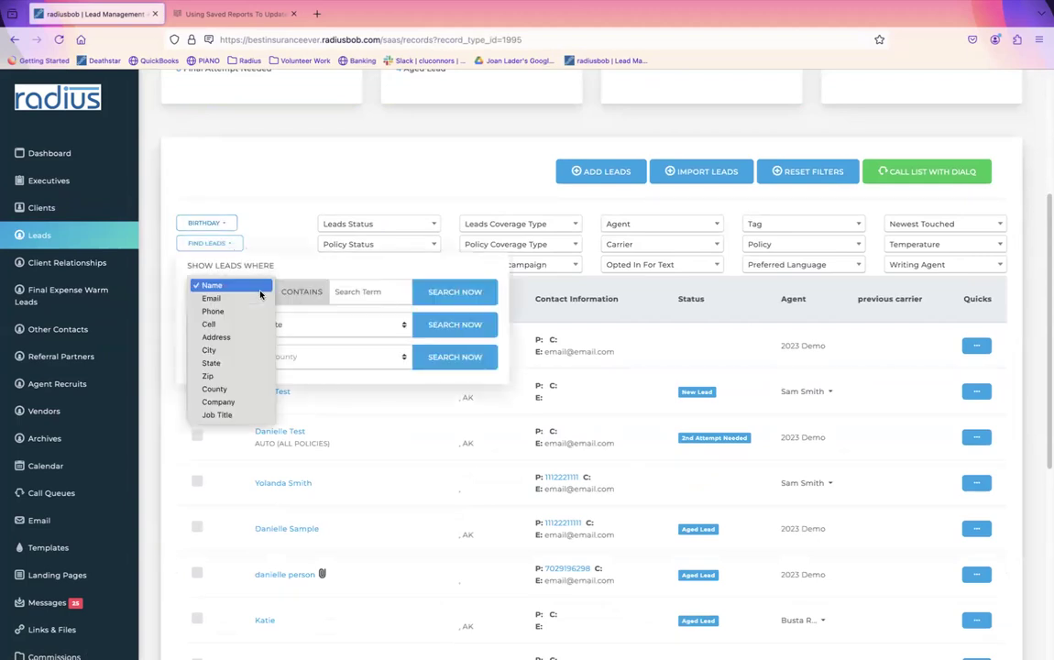
click(243, 376)
text(12345)
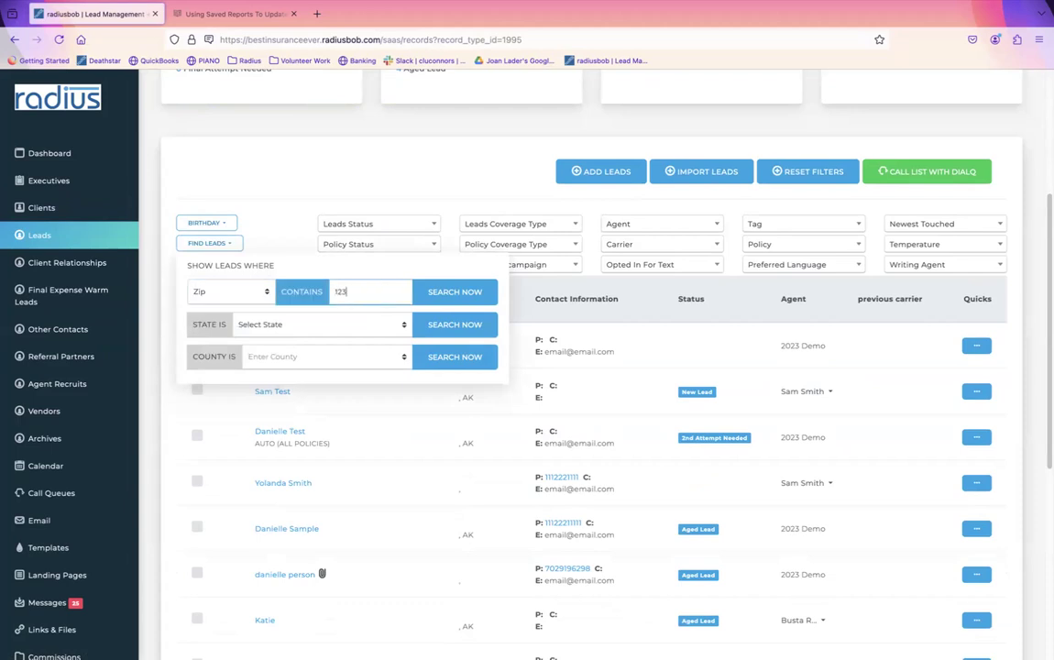
click(470, 291)
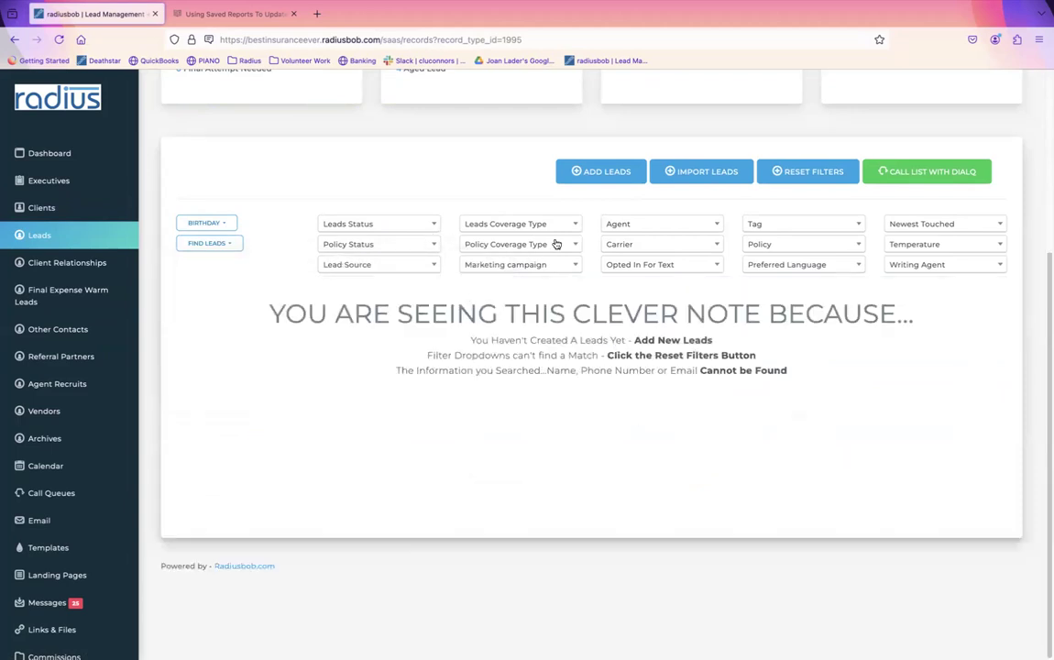
Step: Reset the filters so the full leads list shows again
click(812, 178)
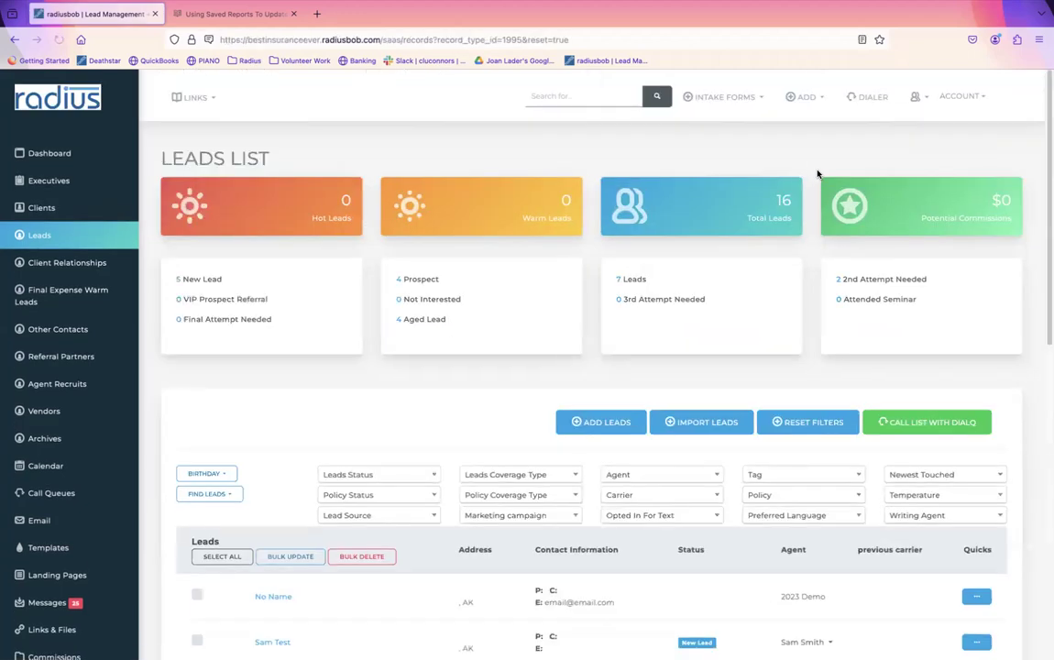
scroll(322, 553, down, 6)
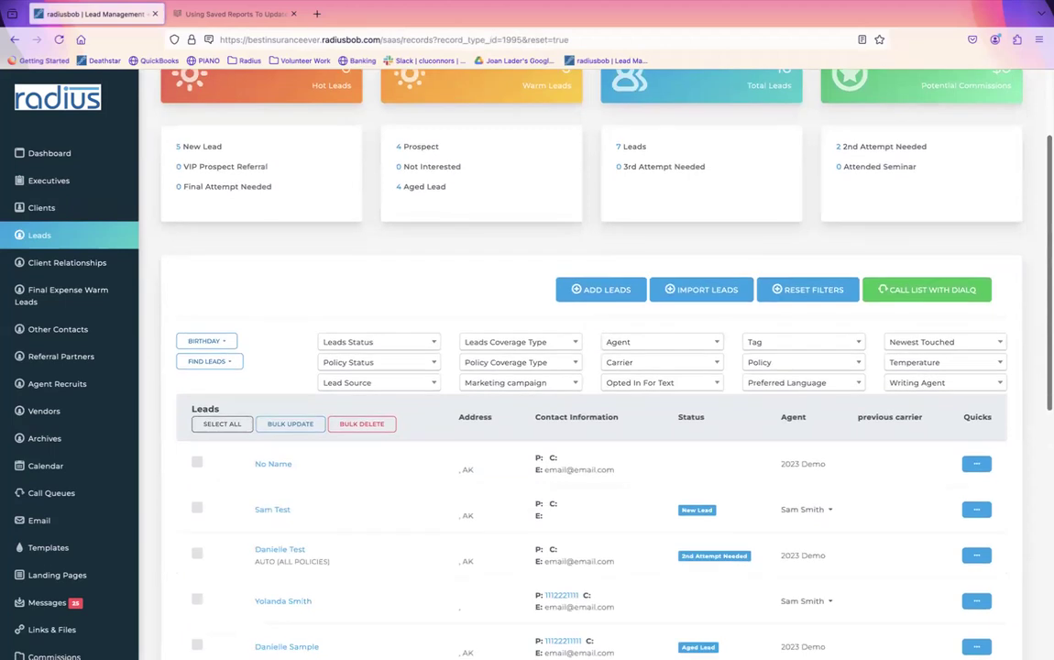
scroll(321, 553, down, 1)
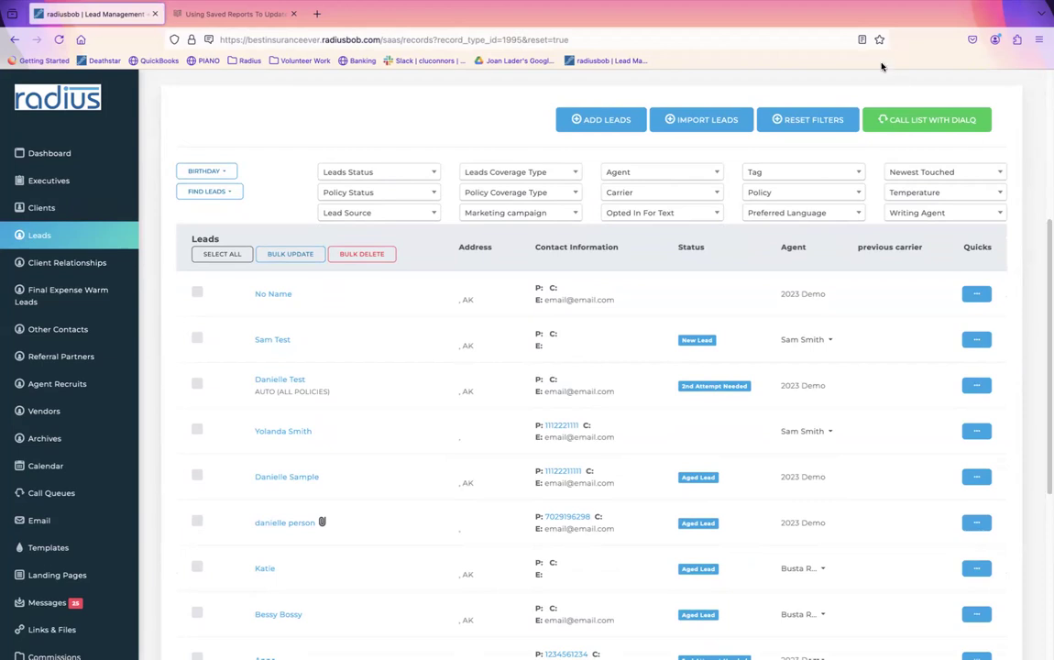
click(623, 192)
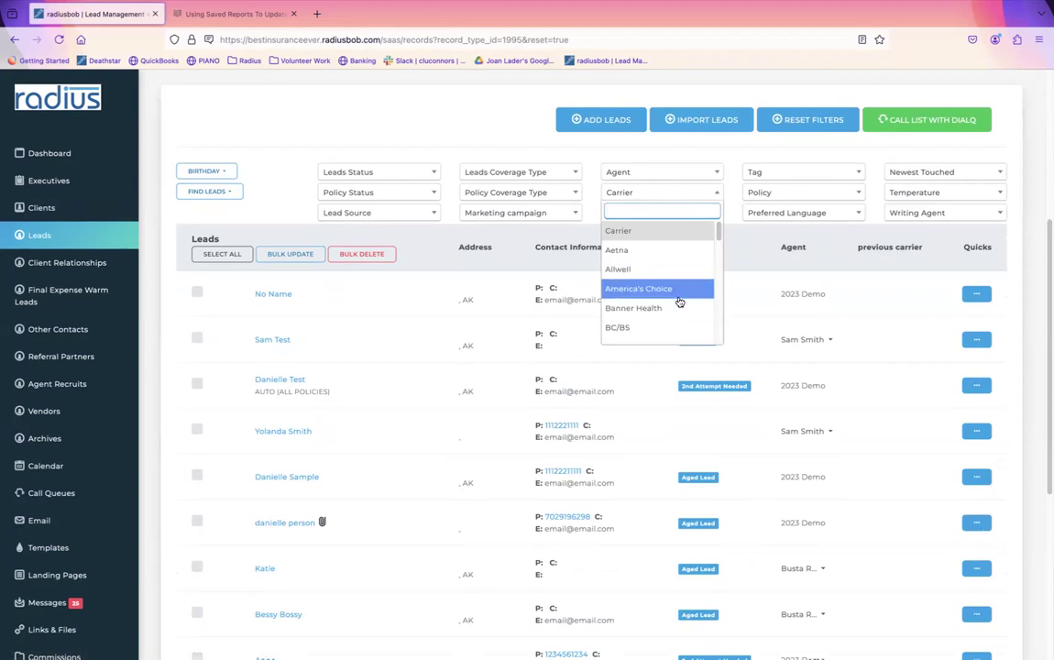
scroll(719, 231, down, 3)
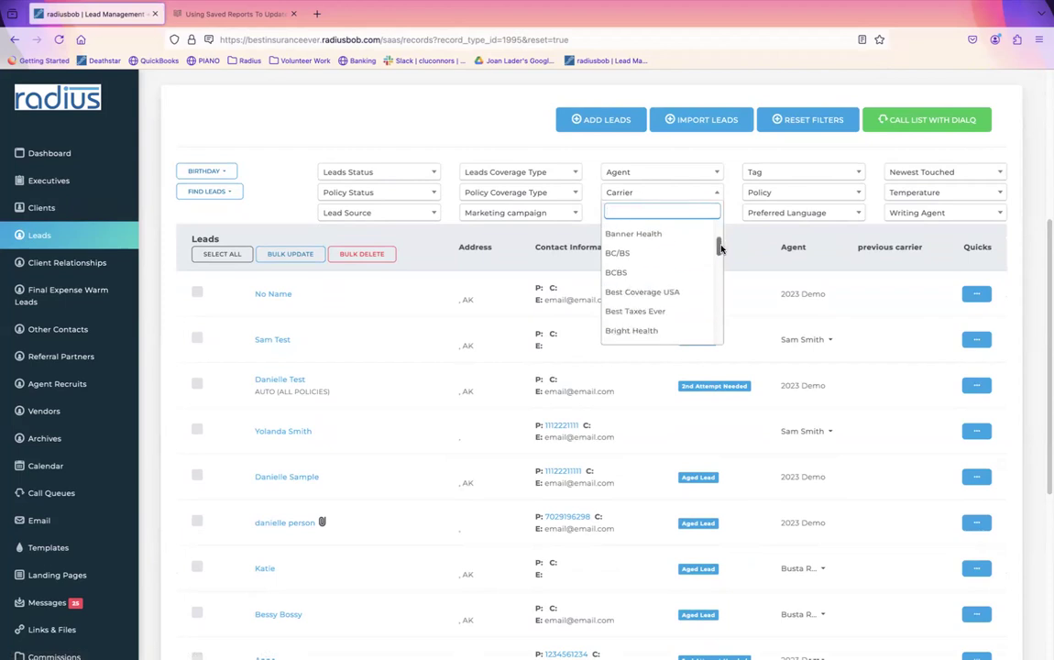
click(683, 272)
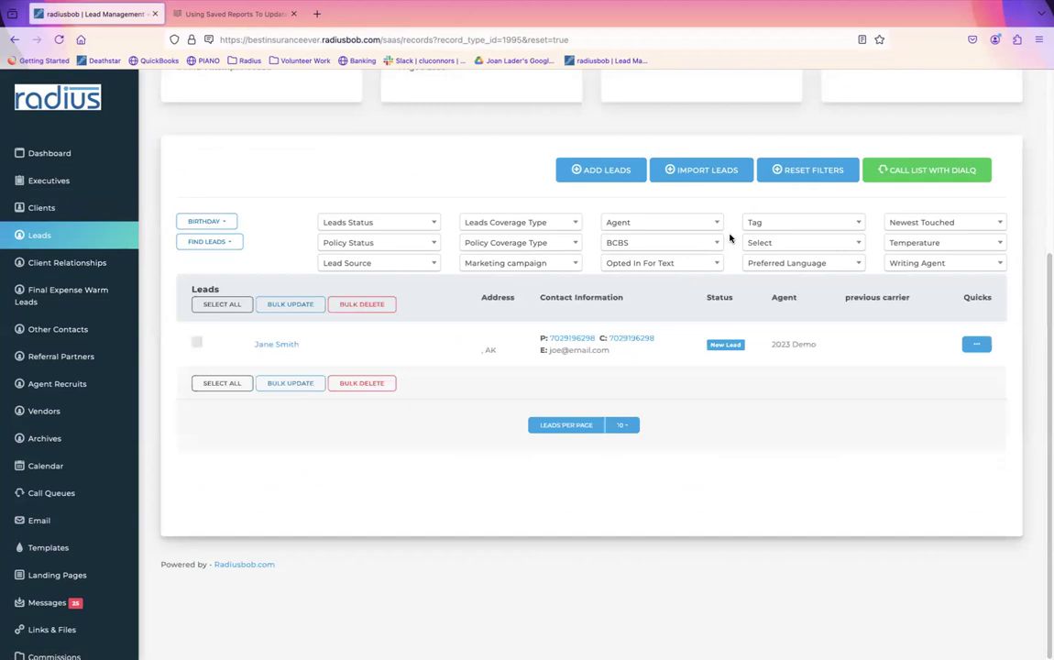
click(801, 173)
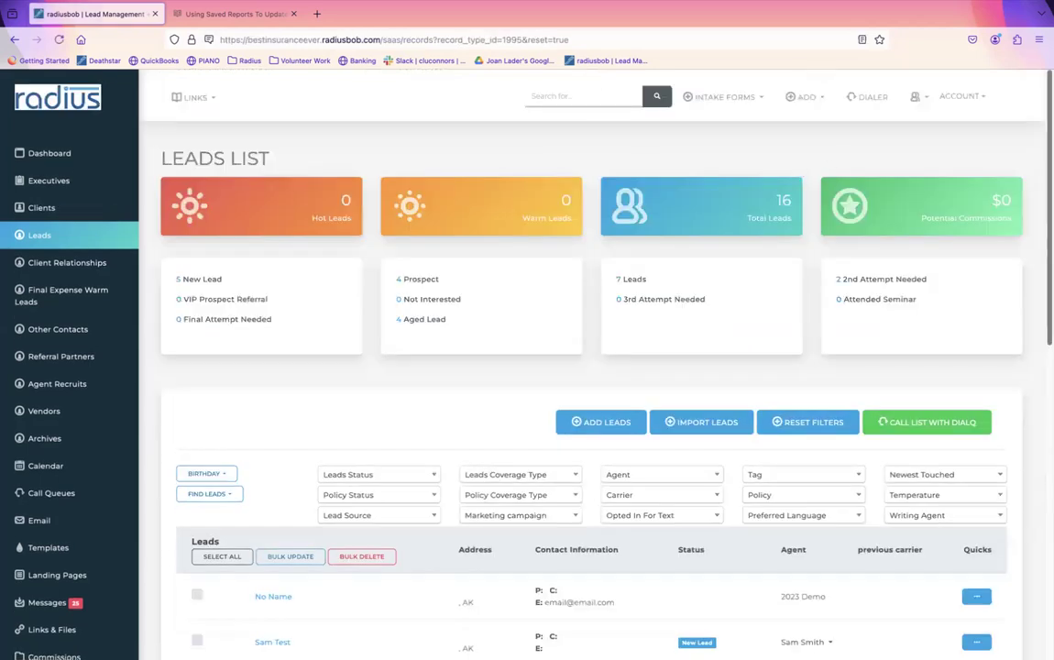
scroll(566, 460, down, 5)
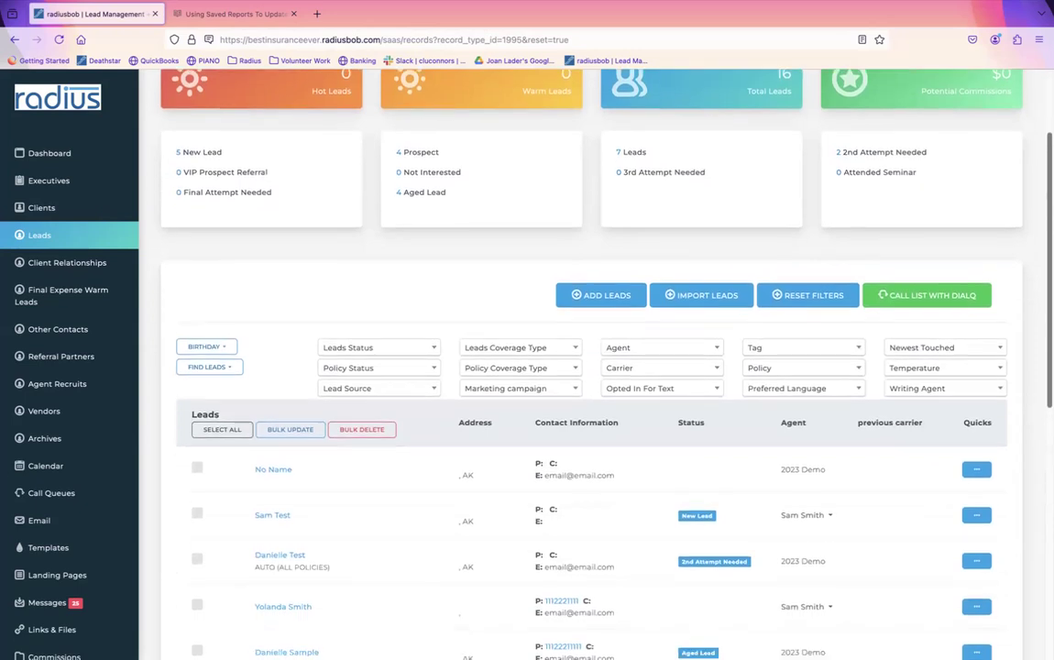